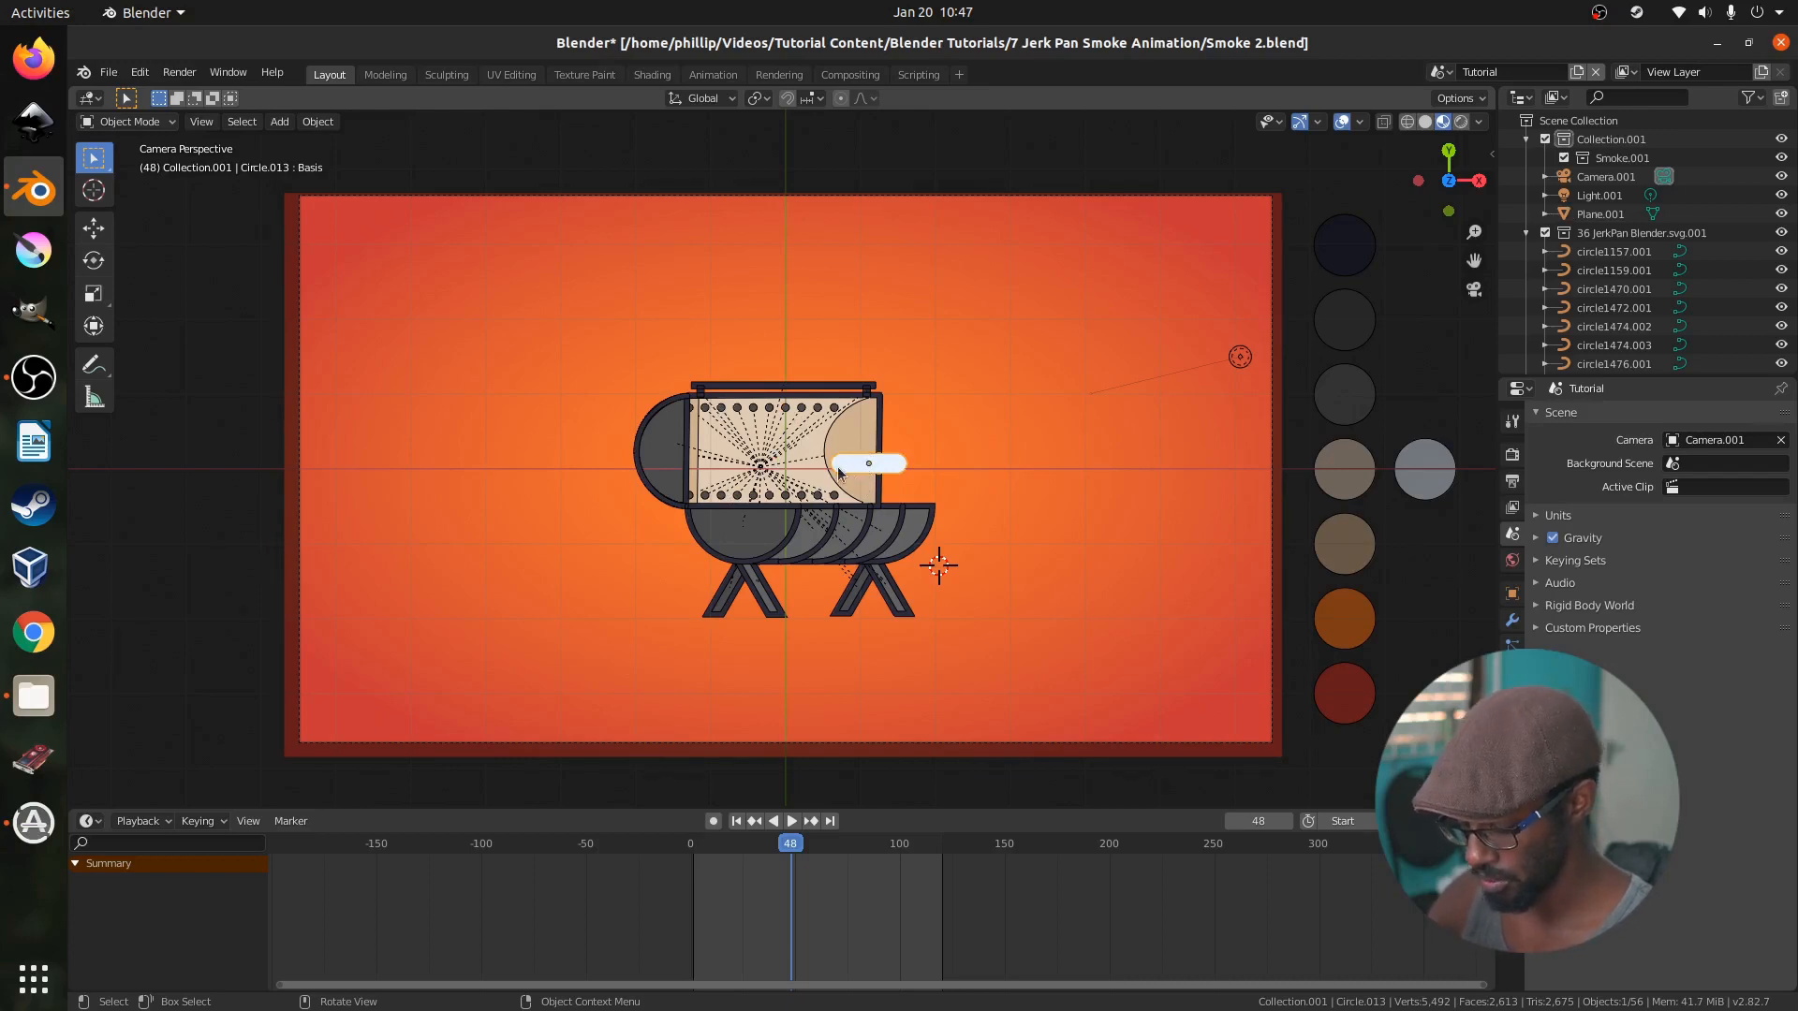
Move the white capsule shape onto the lower part of the grill's beige interior
key(g)
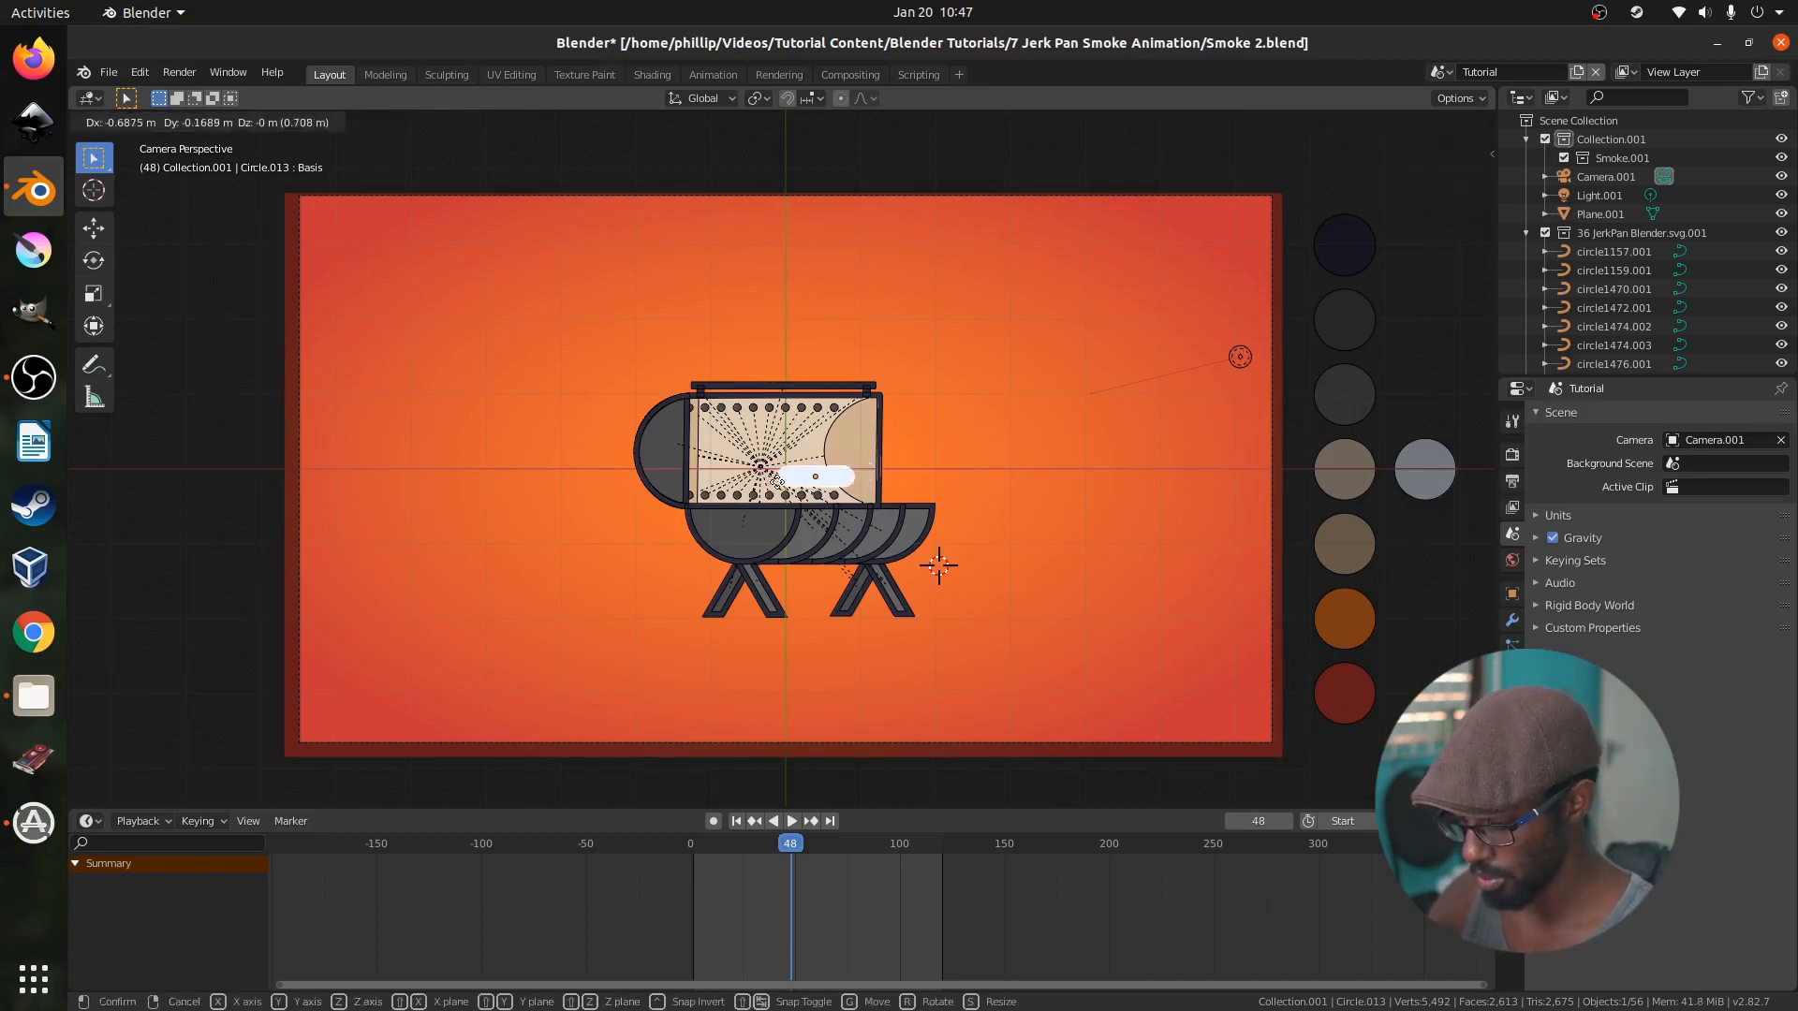
click(749, 491)
scroll(763, 496, up, 3)
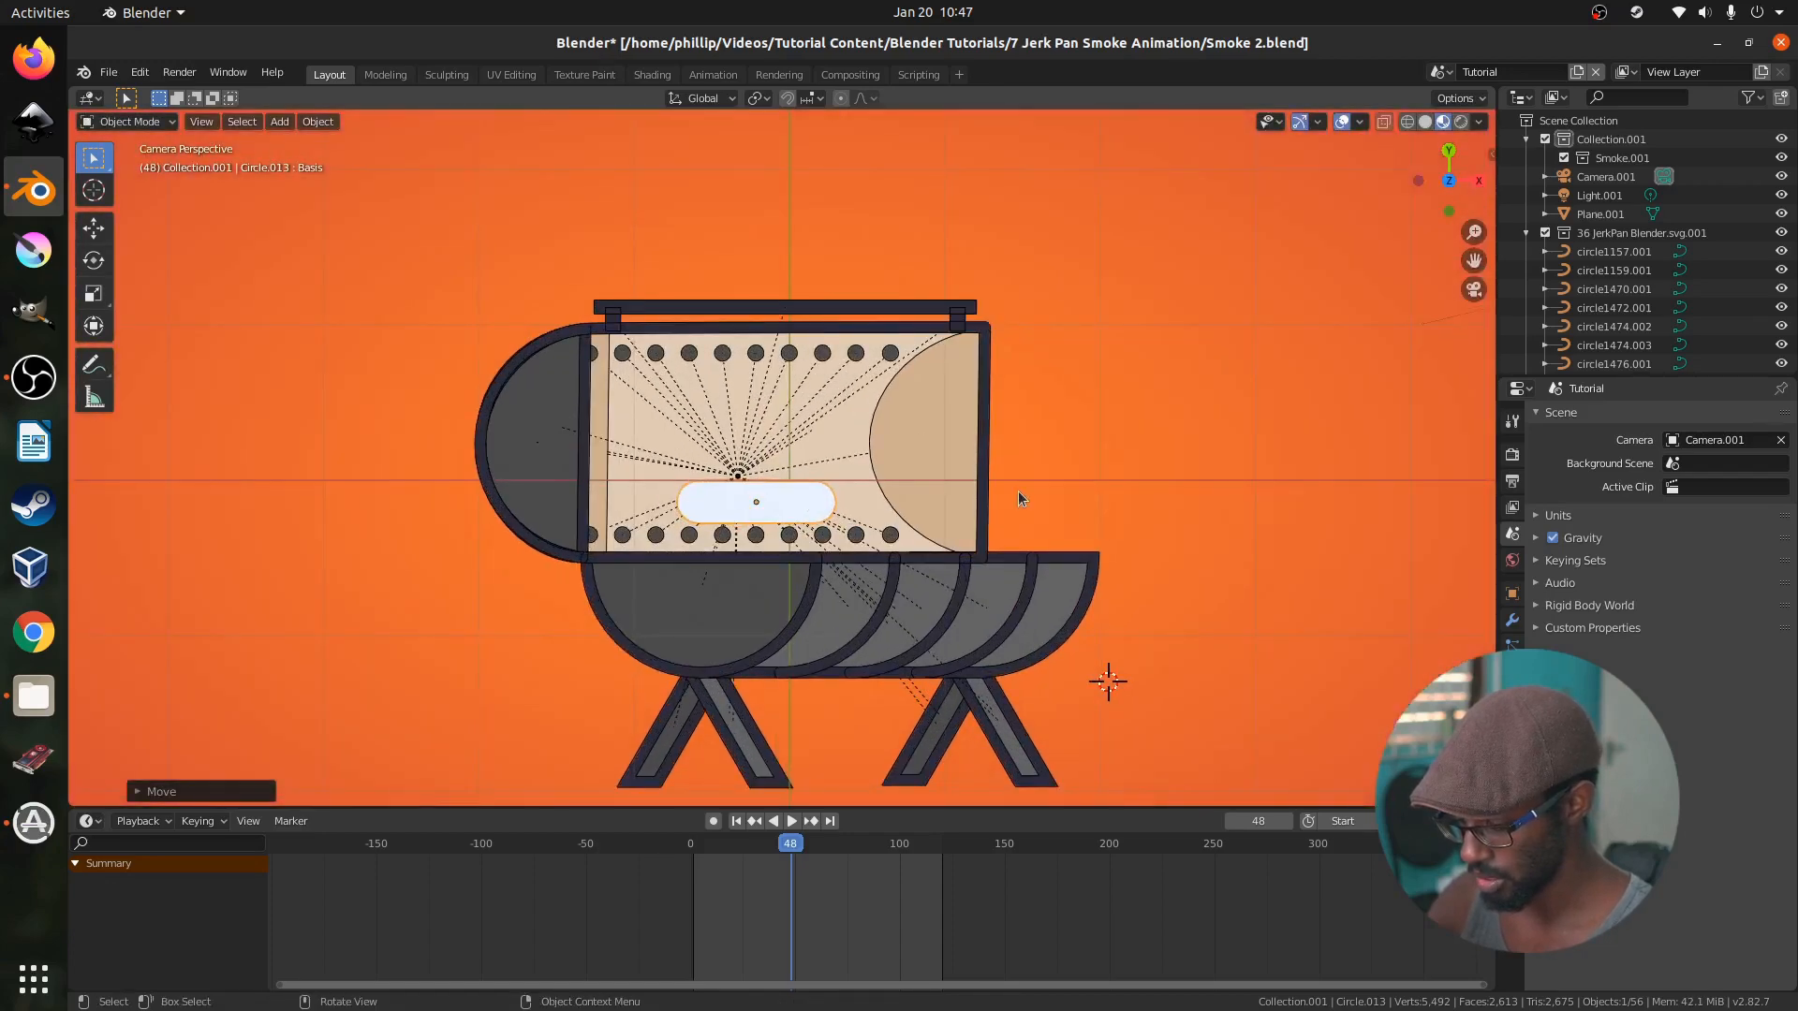
key(s)
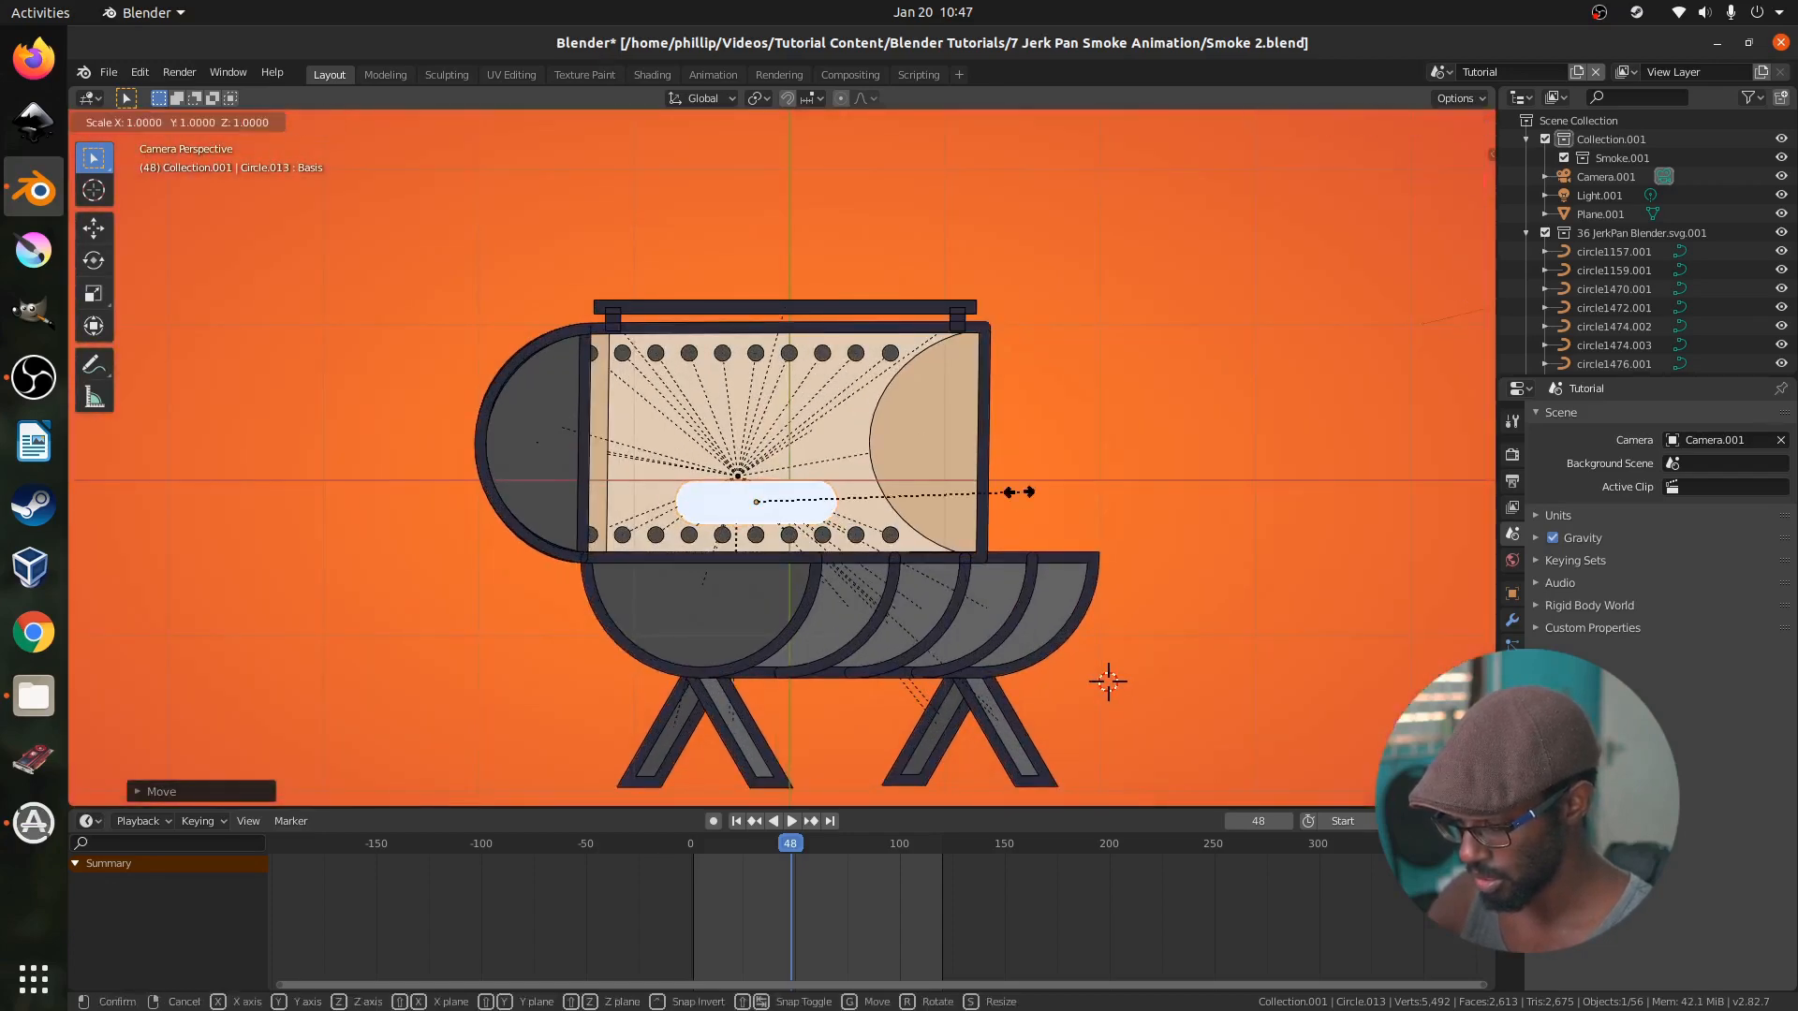
click(871, 504)
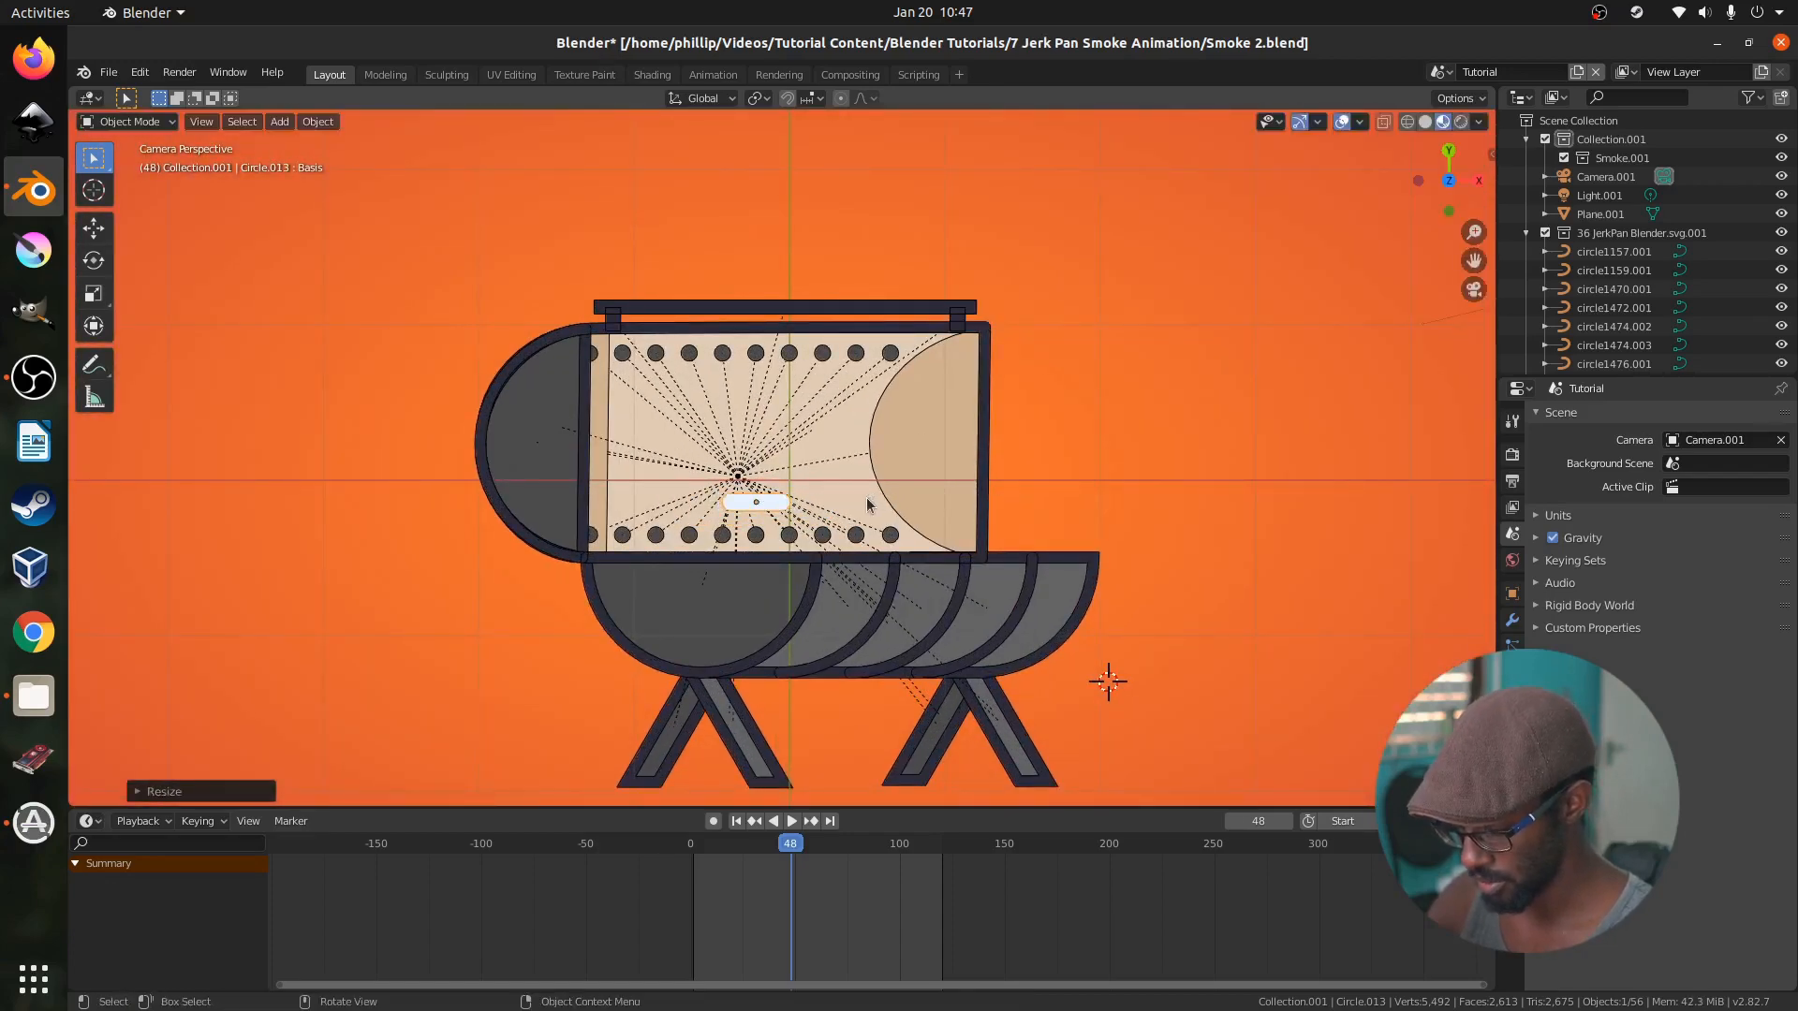
key(g)
right_click(862, 502)
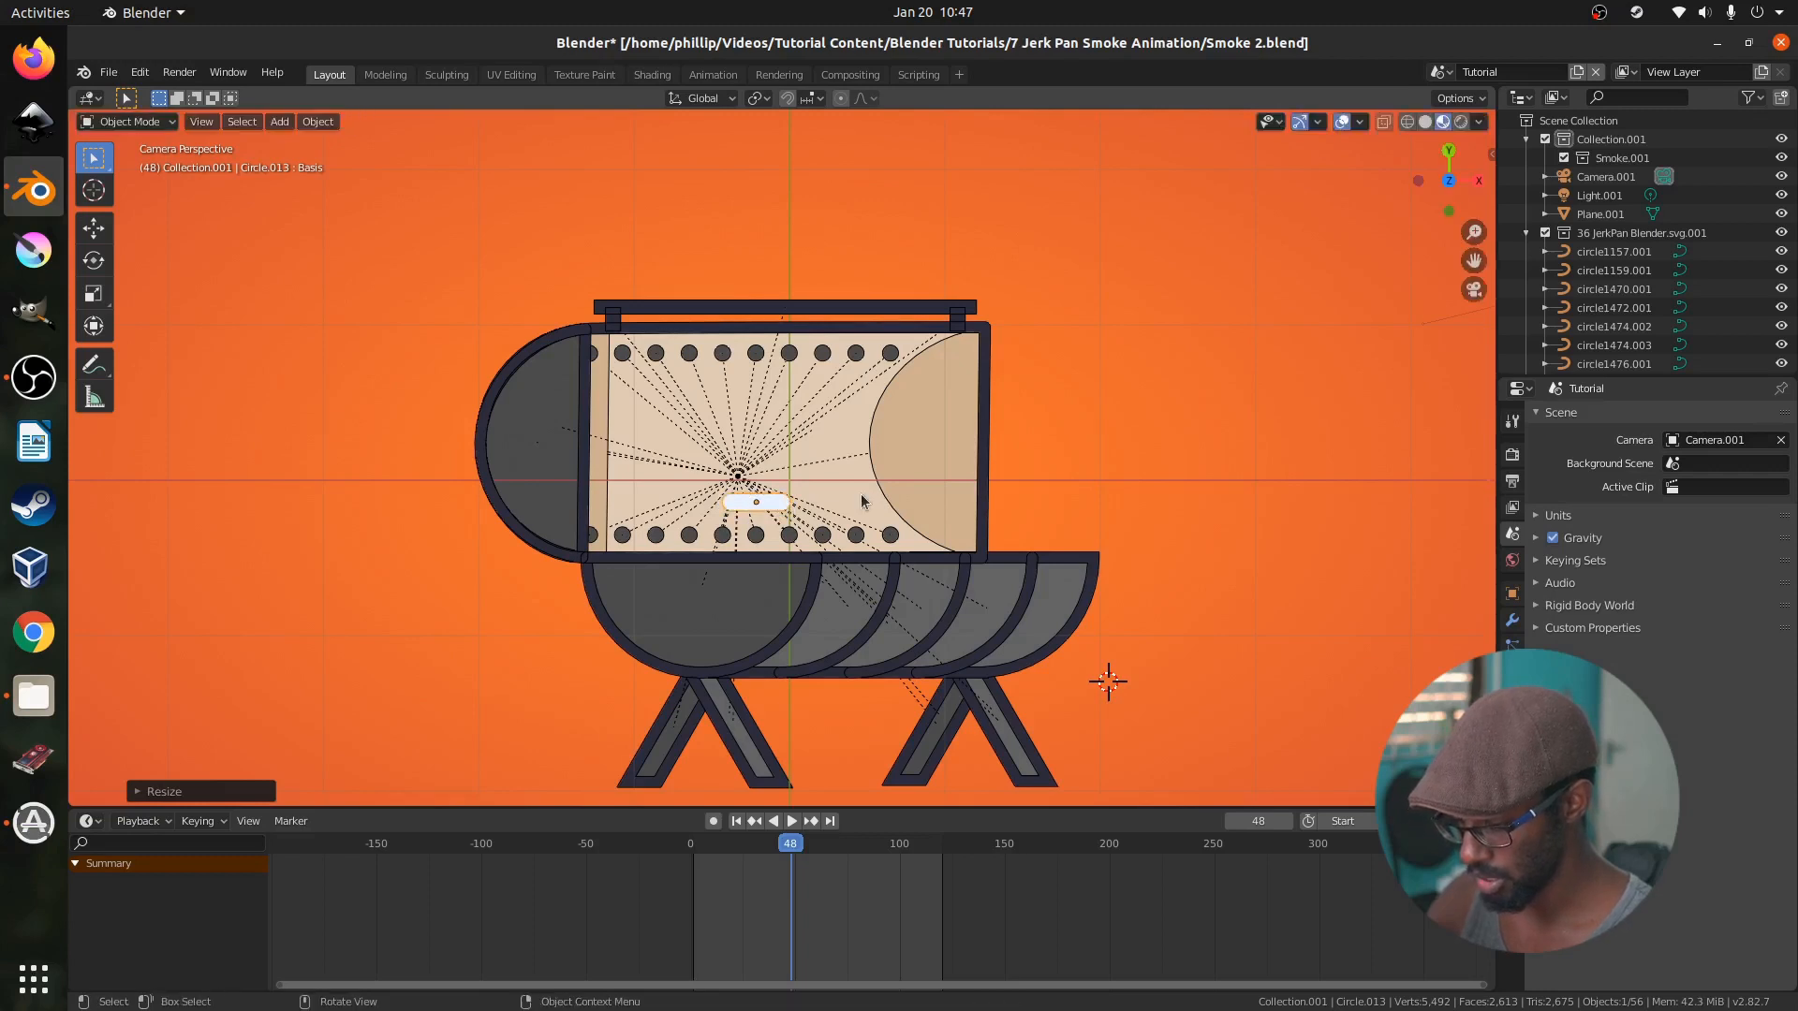
key(ctrl+z)
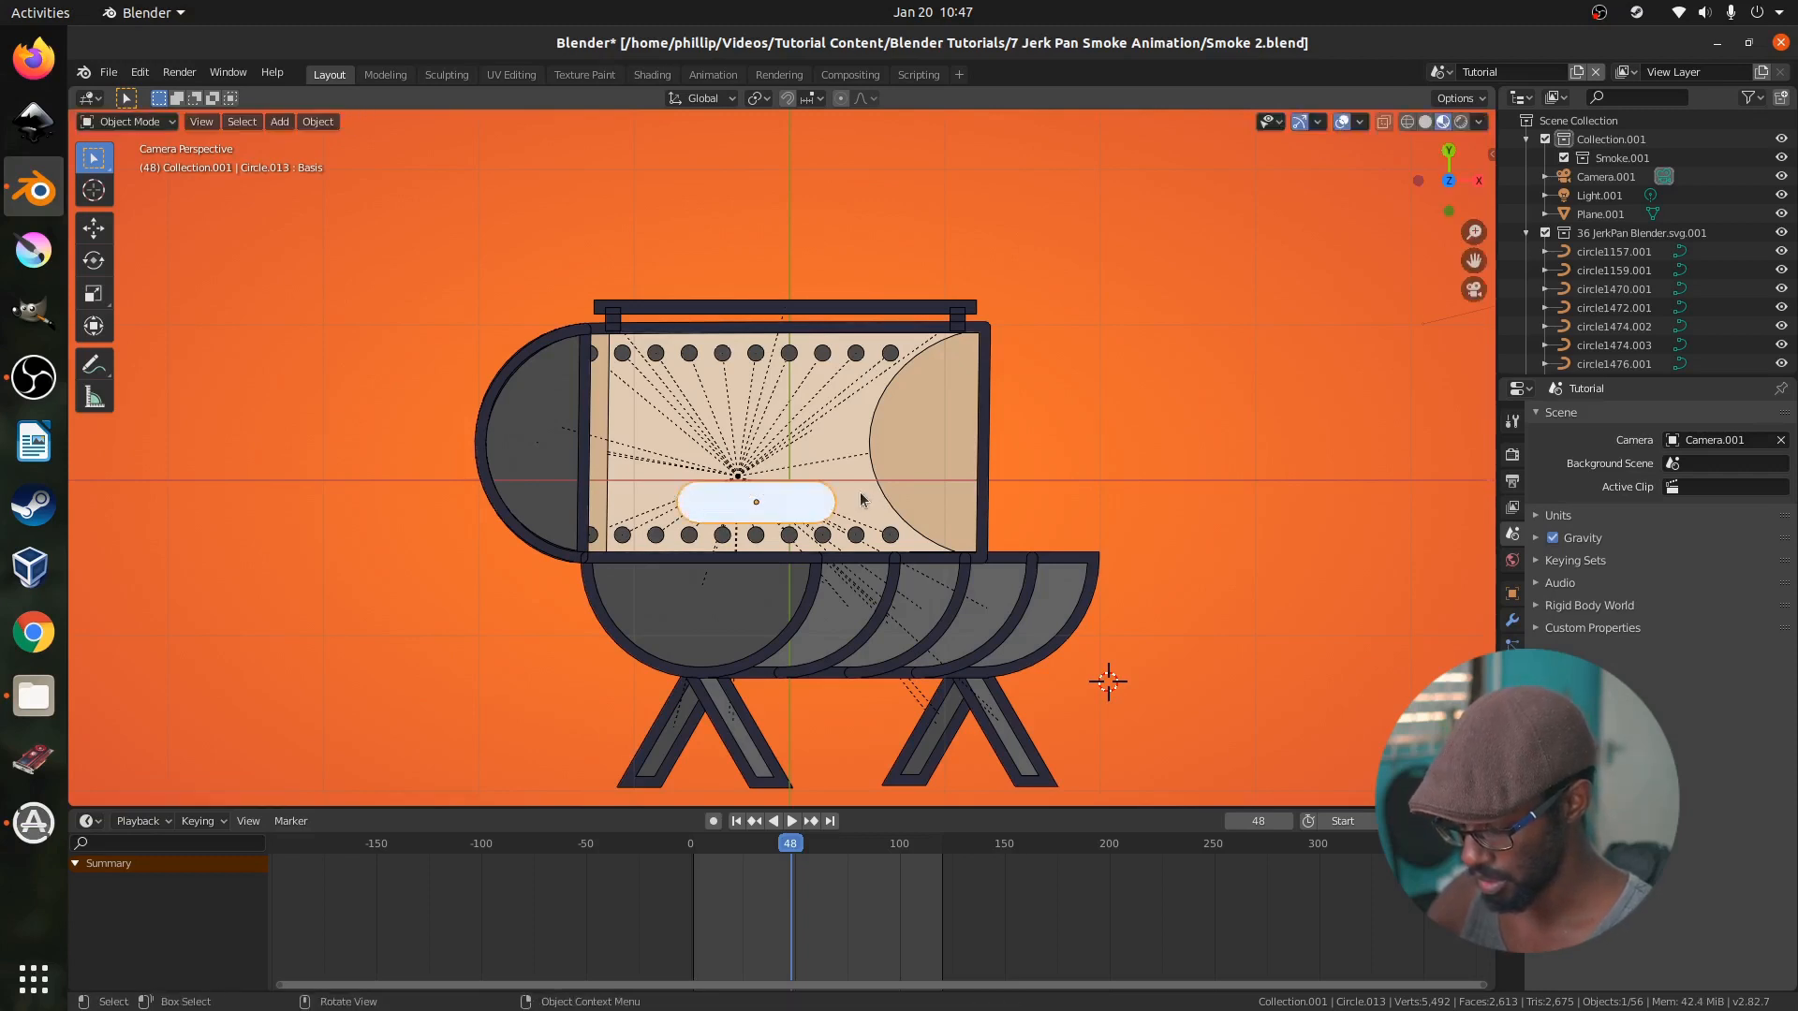
At frame 0, position the white capsule over the grill's lower row of holes, at about X -0.305 m, Y -0.287 m
key(g)
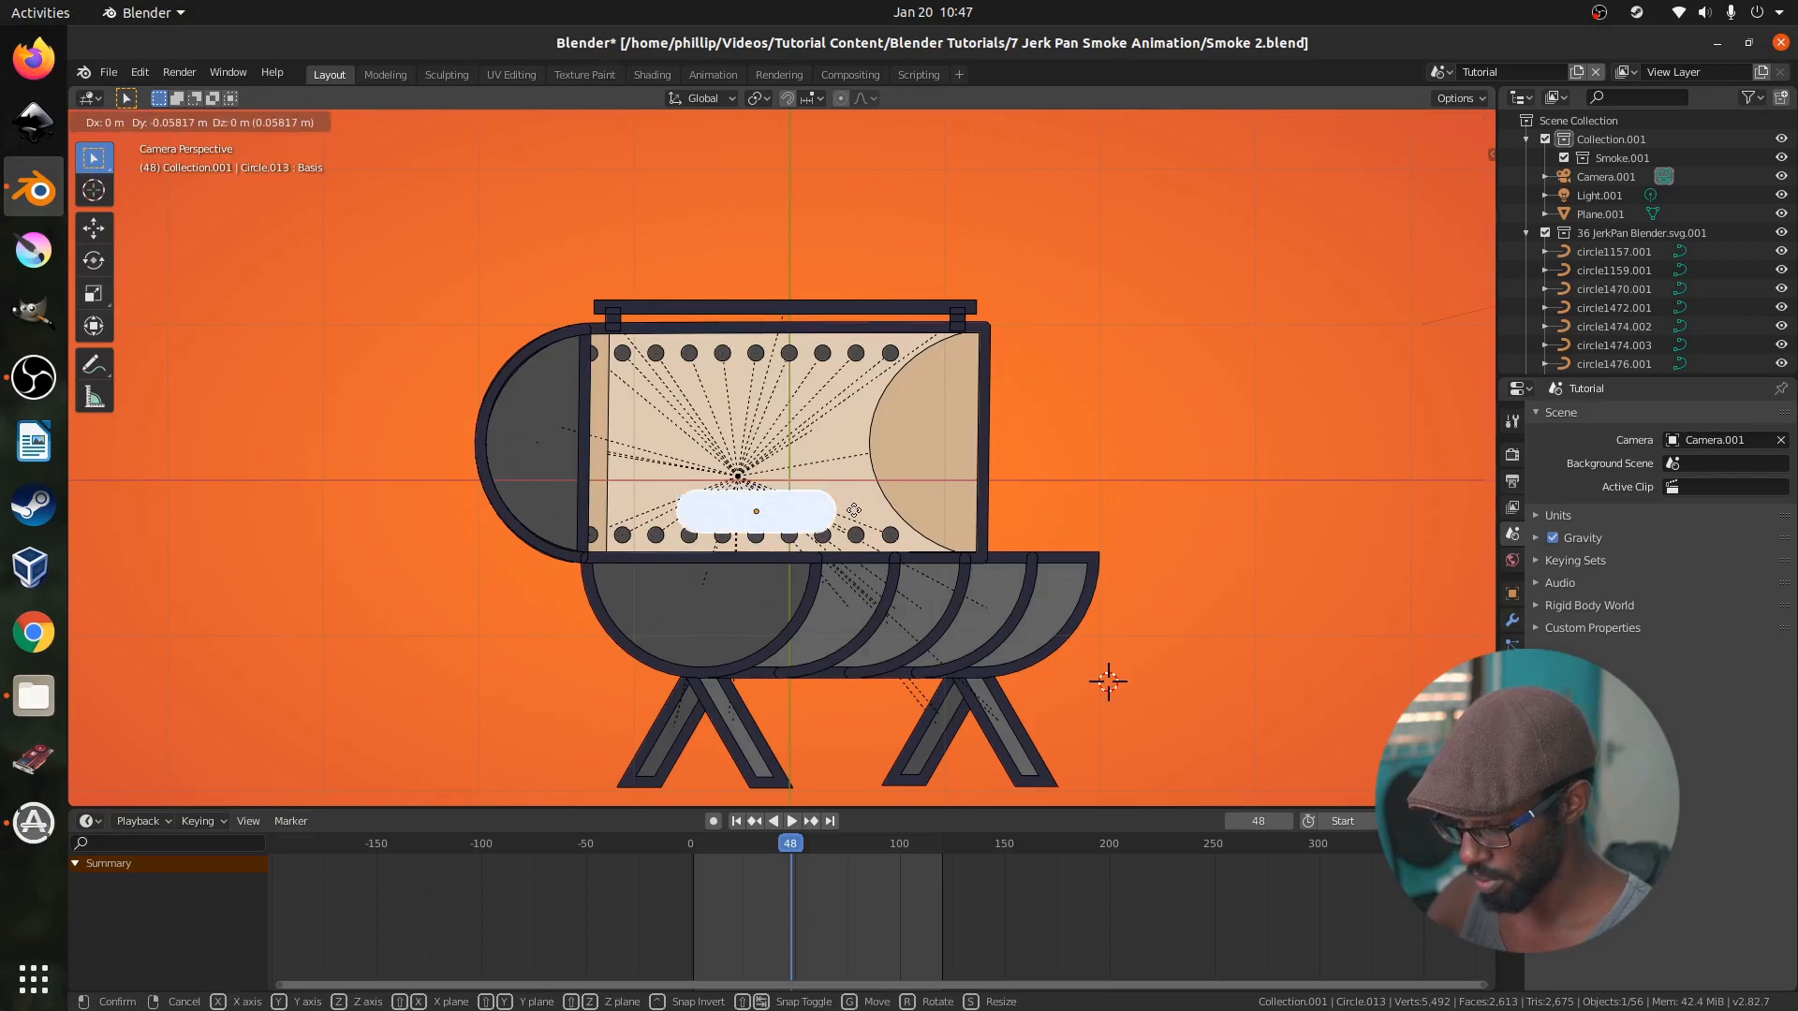
click(789, 534)
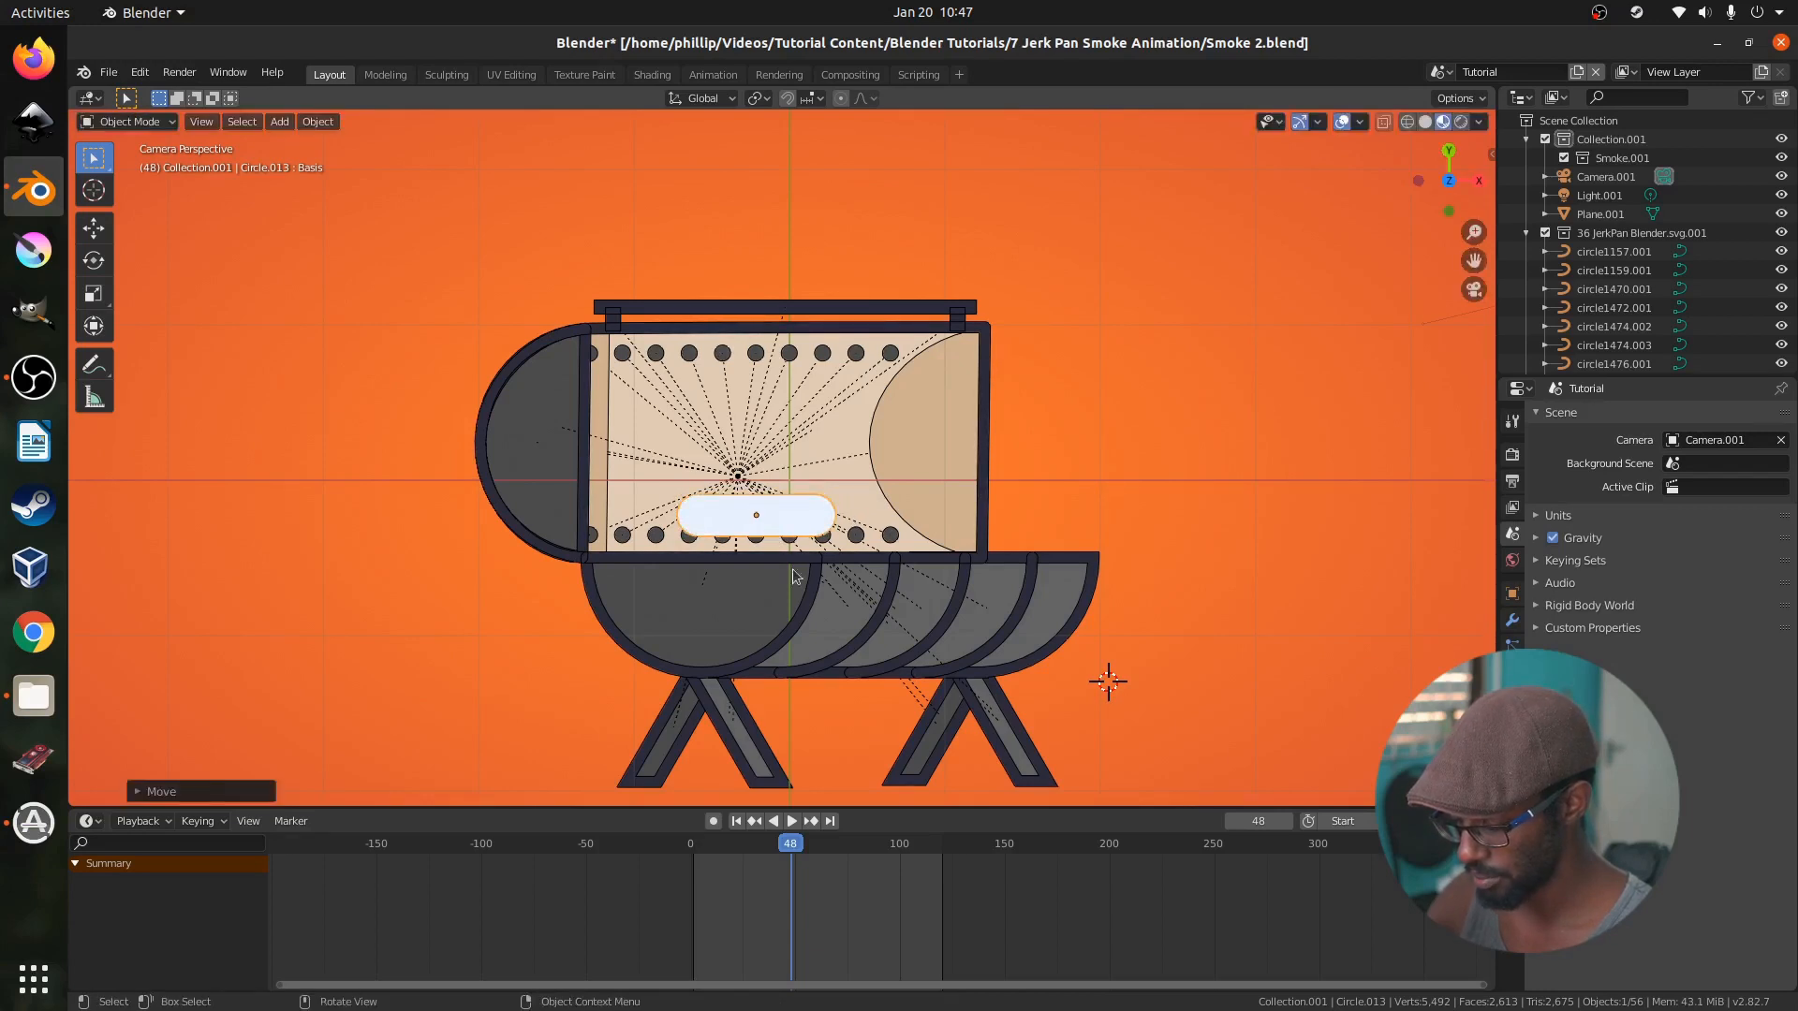
click(690, 846)
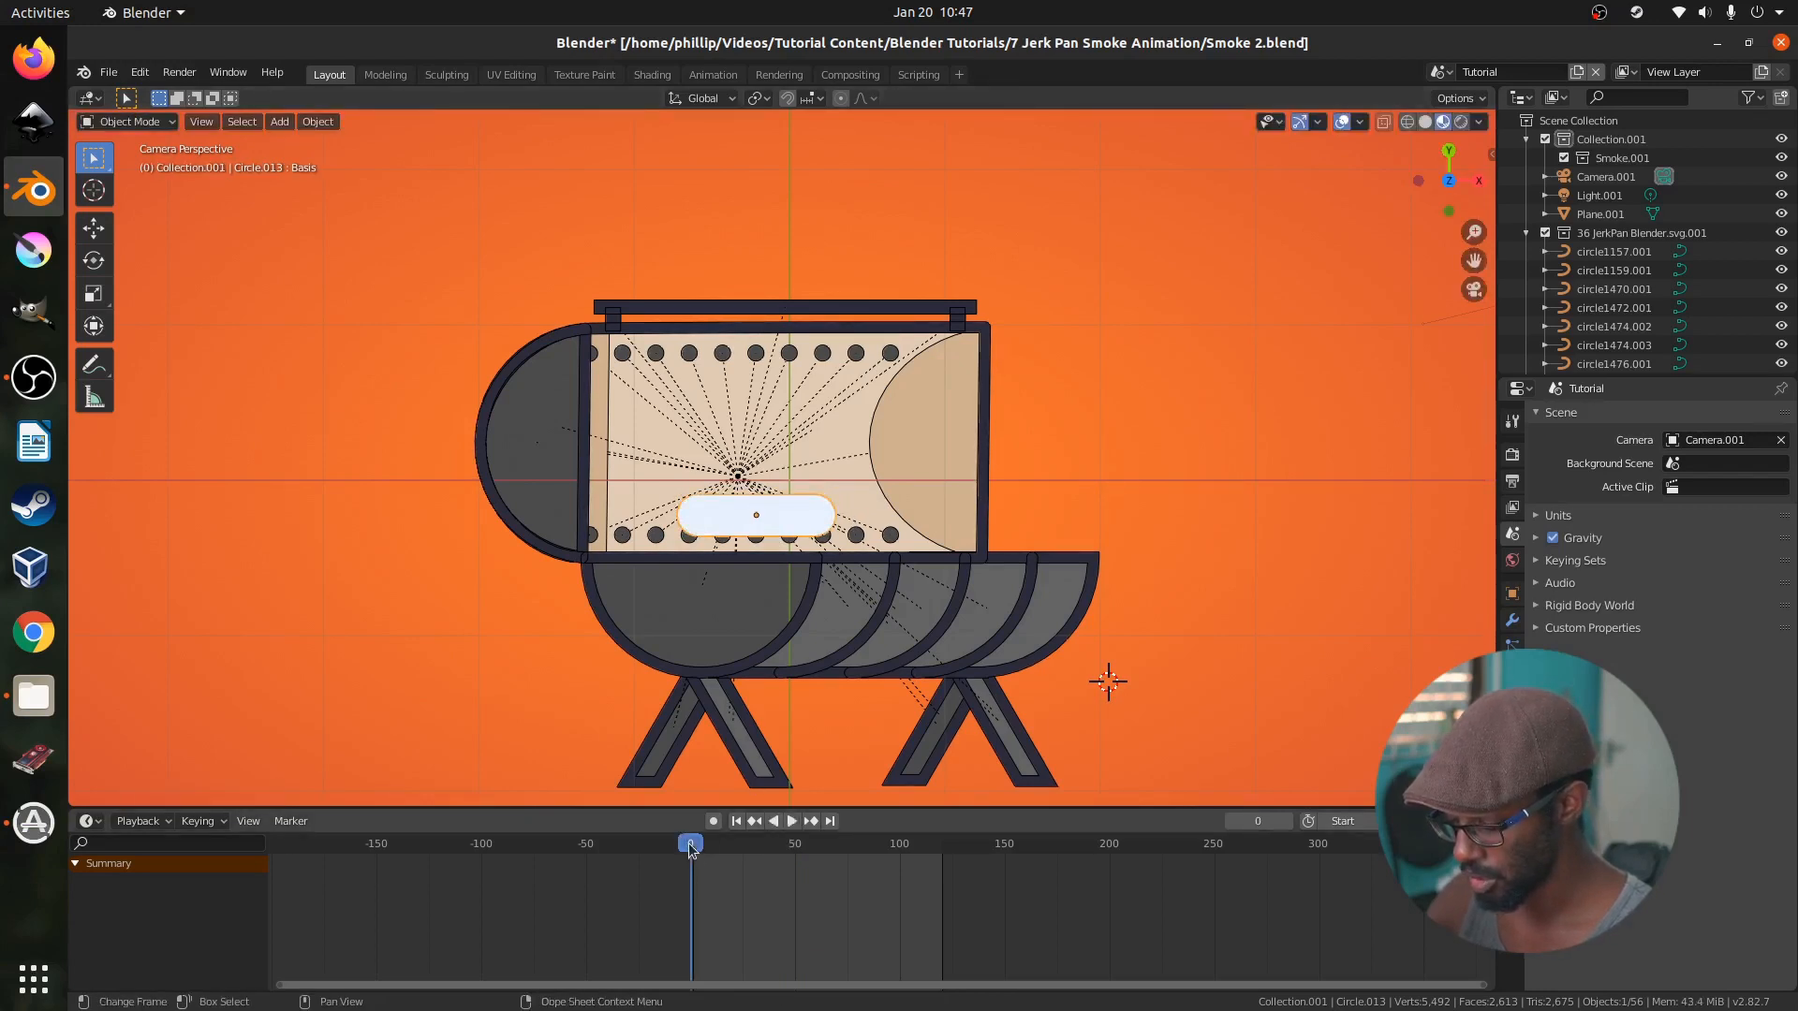
click(1513, 595)
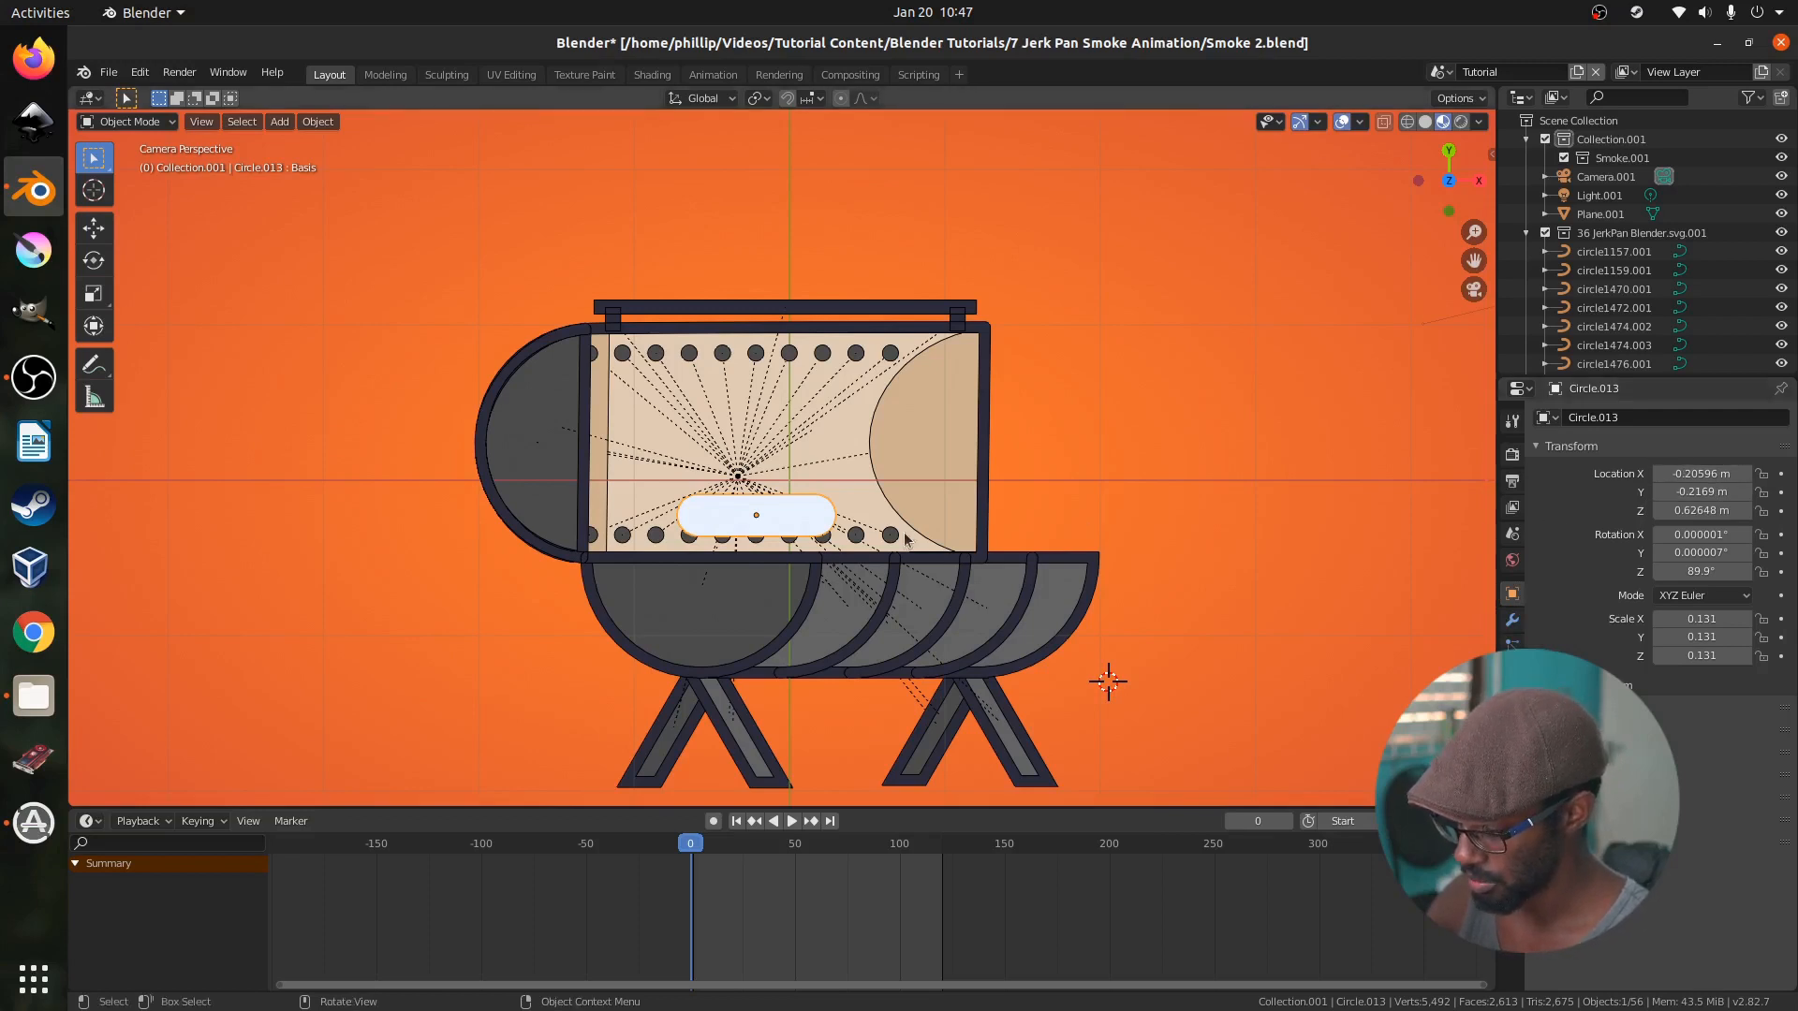
key(g)
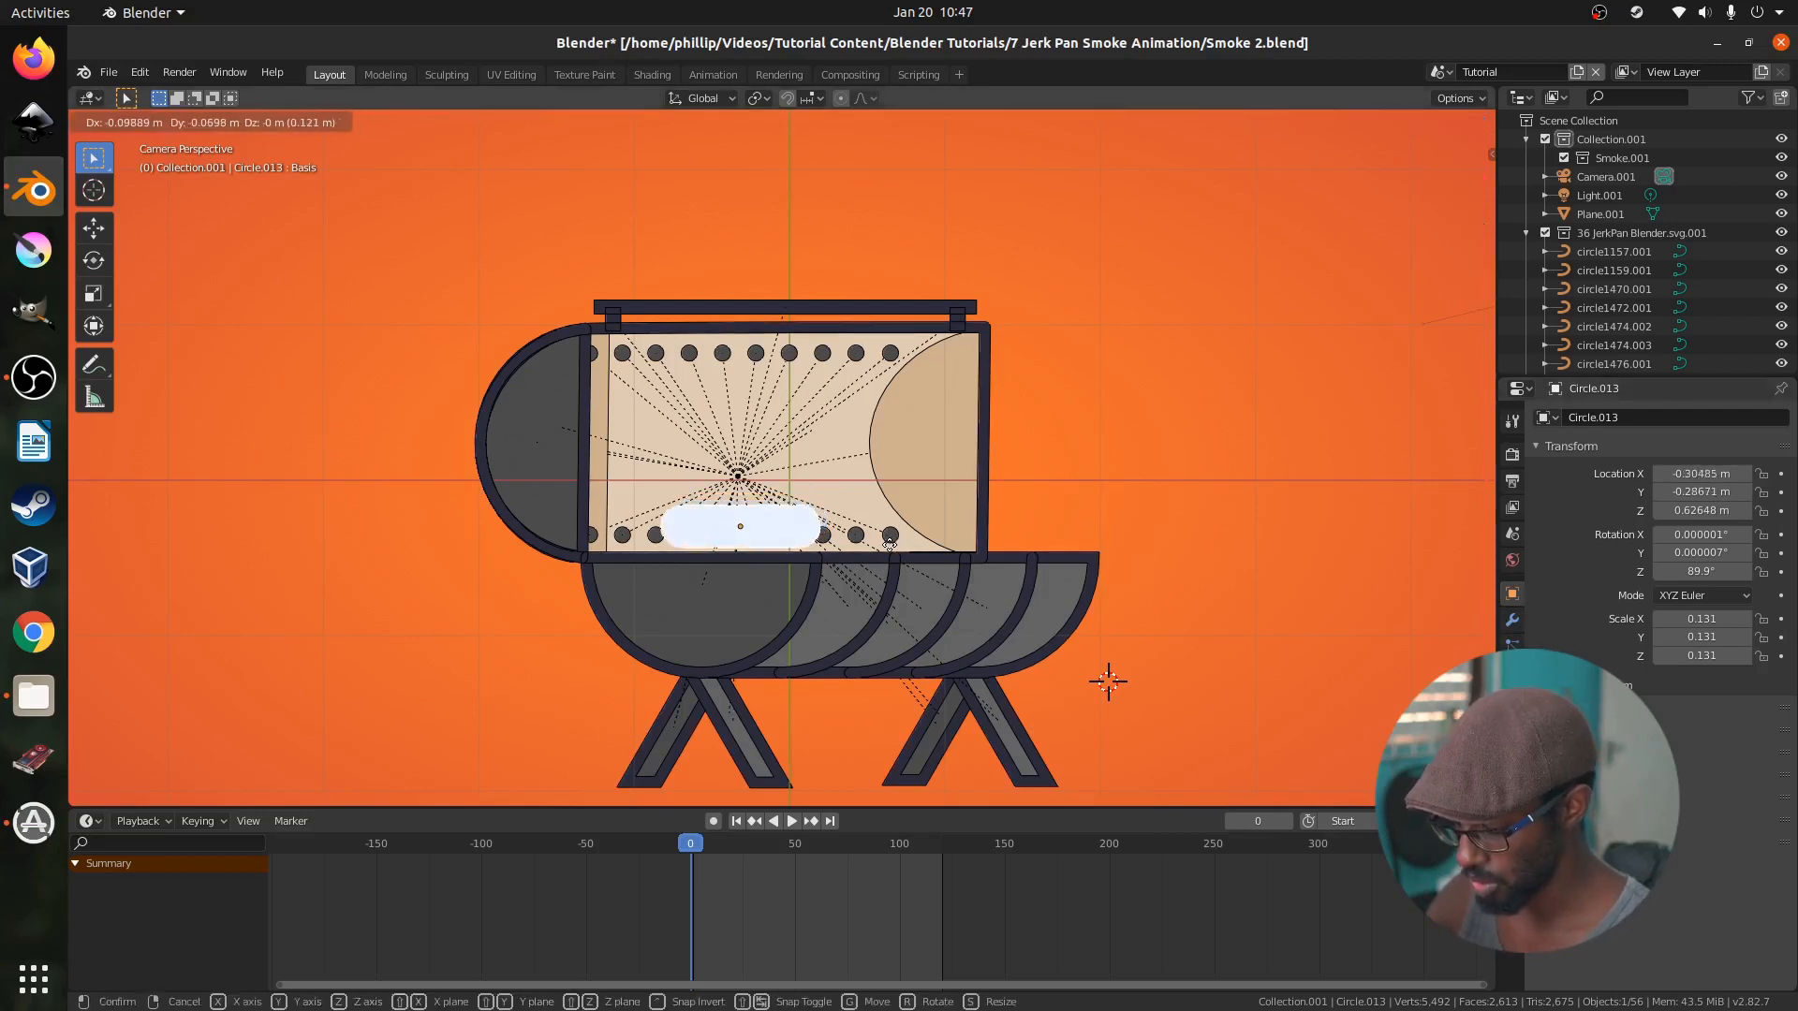
click(890, 545)
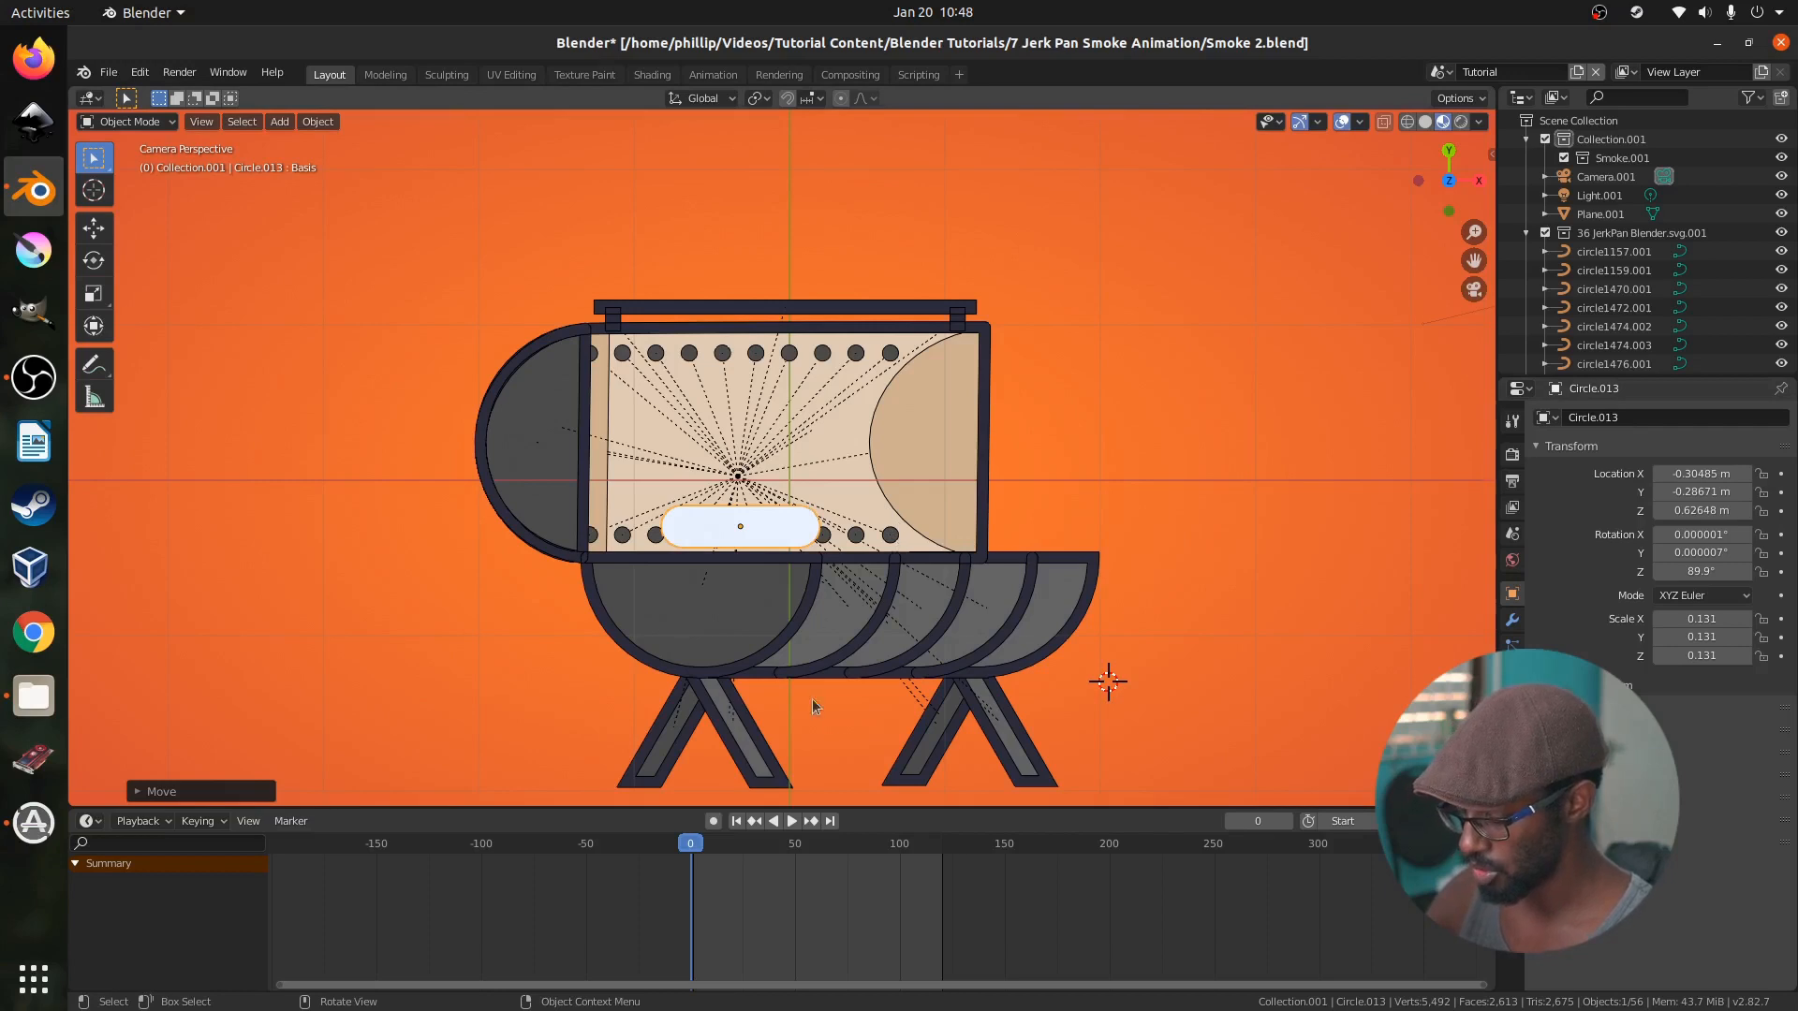
Insert single keyframes for the capsule's X and Y location at frame 0
right_click(1683, 472)
click(1693, 493)
right_click(1692, 496)
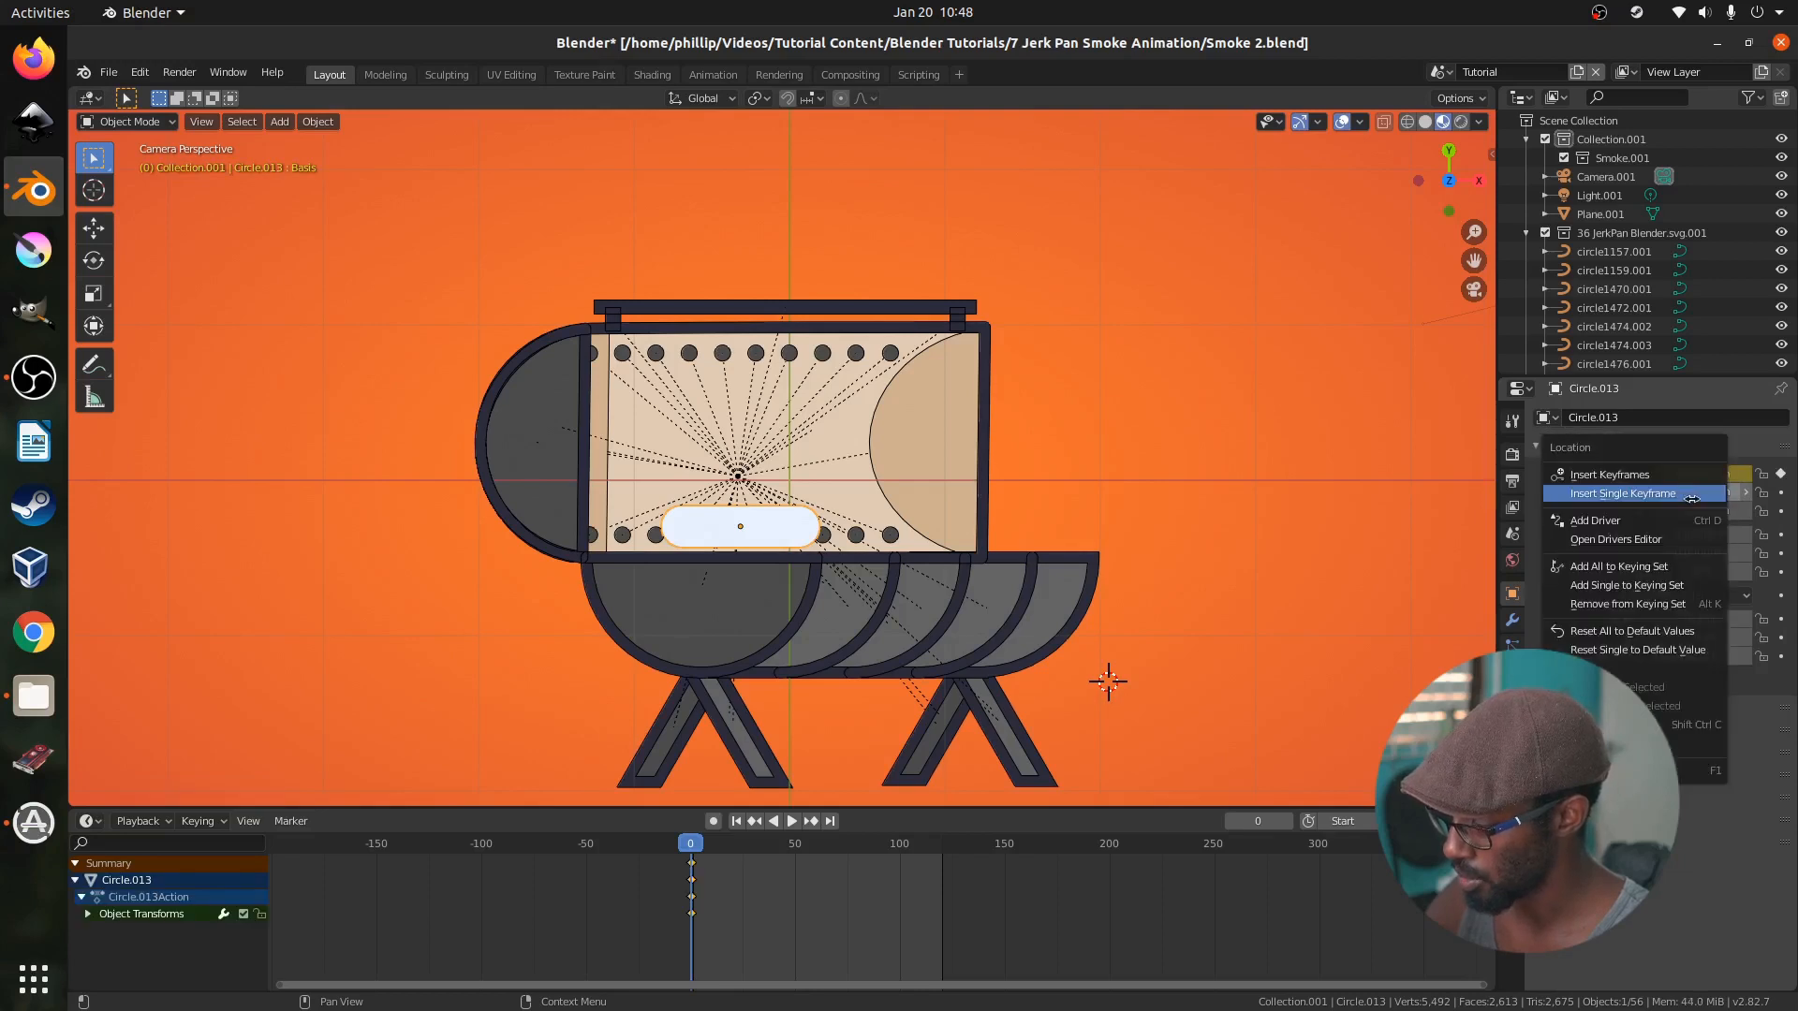
click(1683, 494)
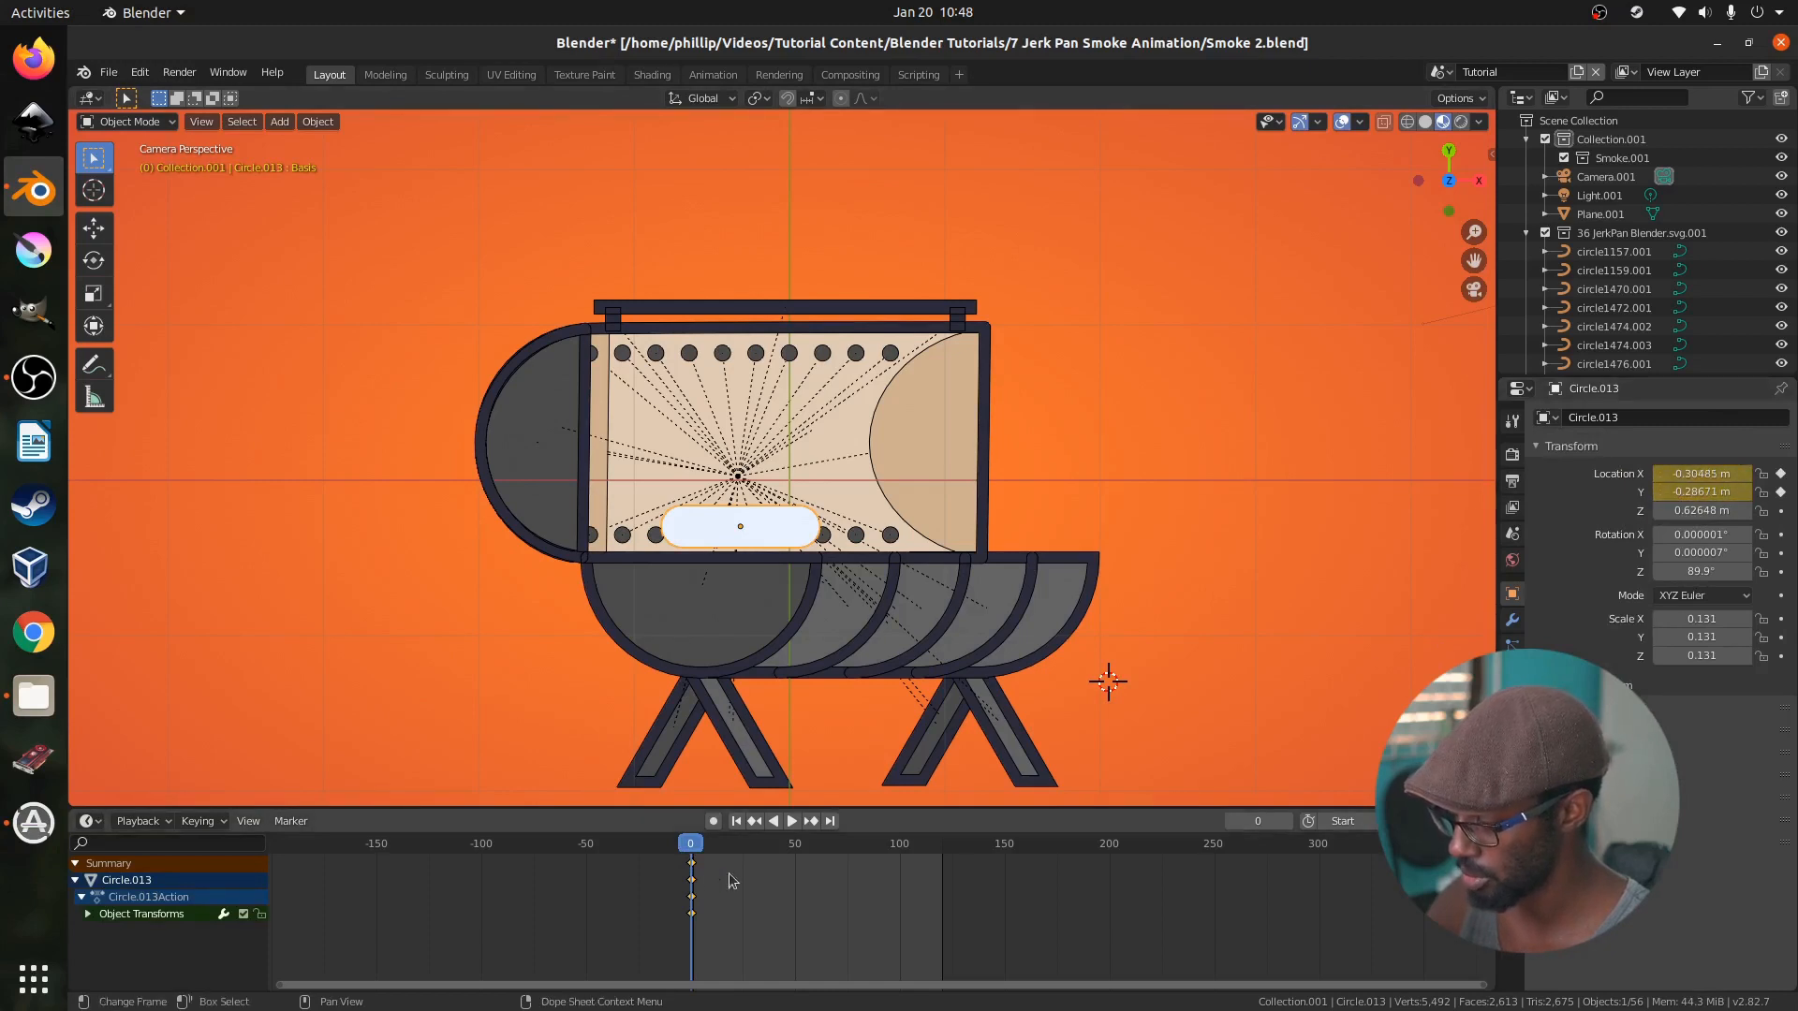
At frame 20, move the capsule to about X 0.254 m, Y 0.190 m and keyframe its X and Y location
key(space)
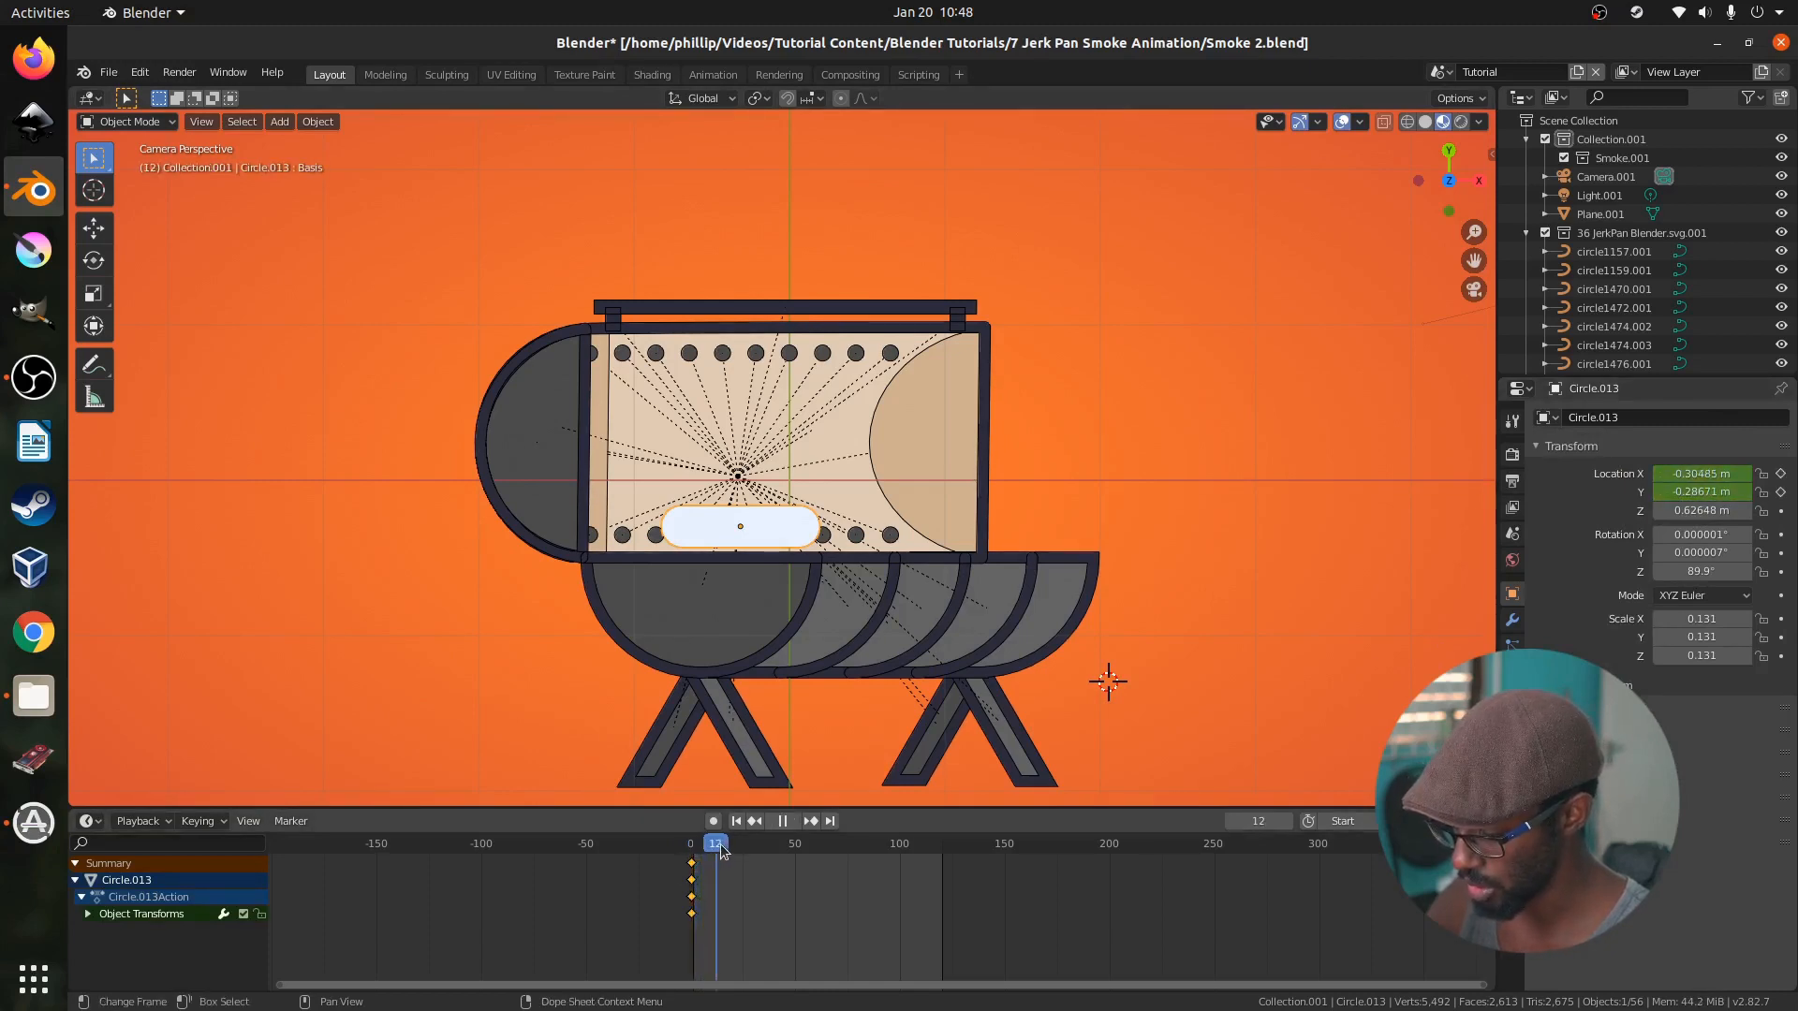
key(space)
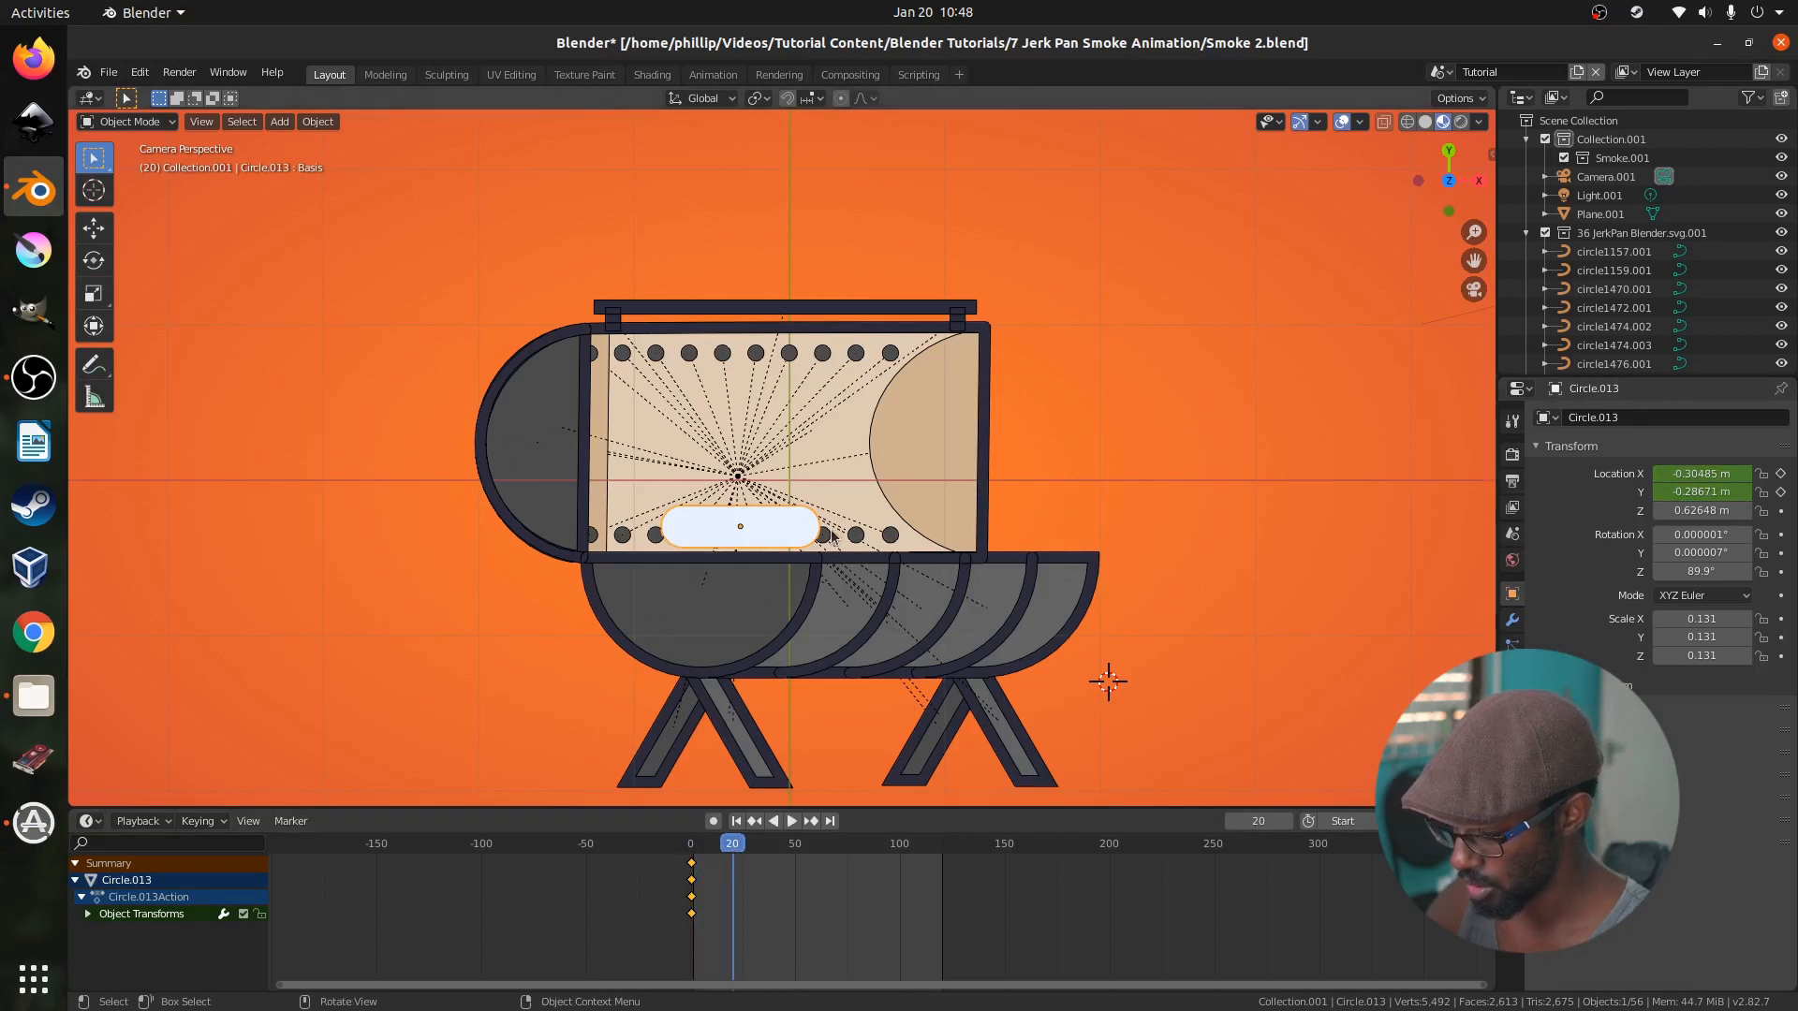
key(g)
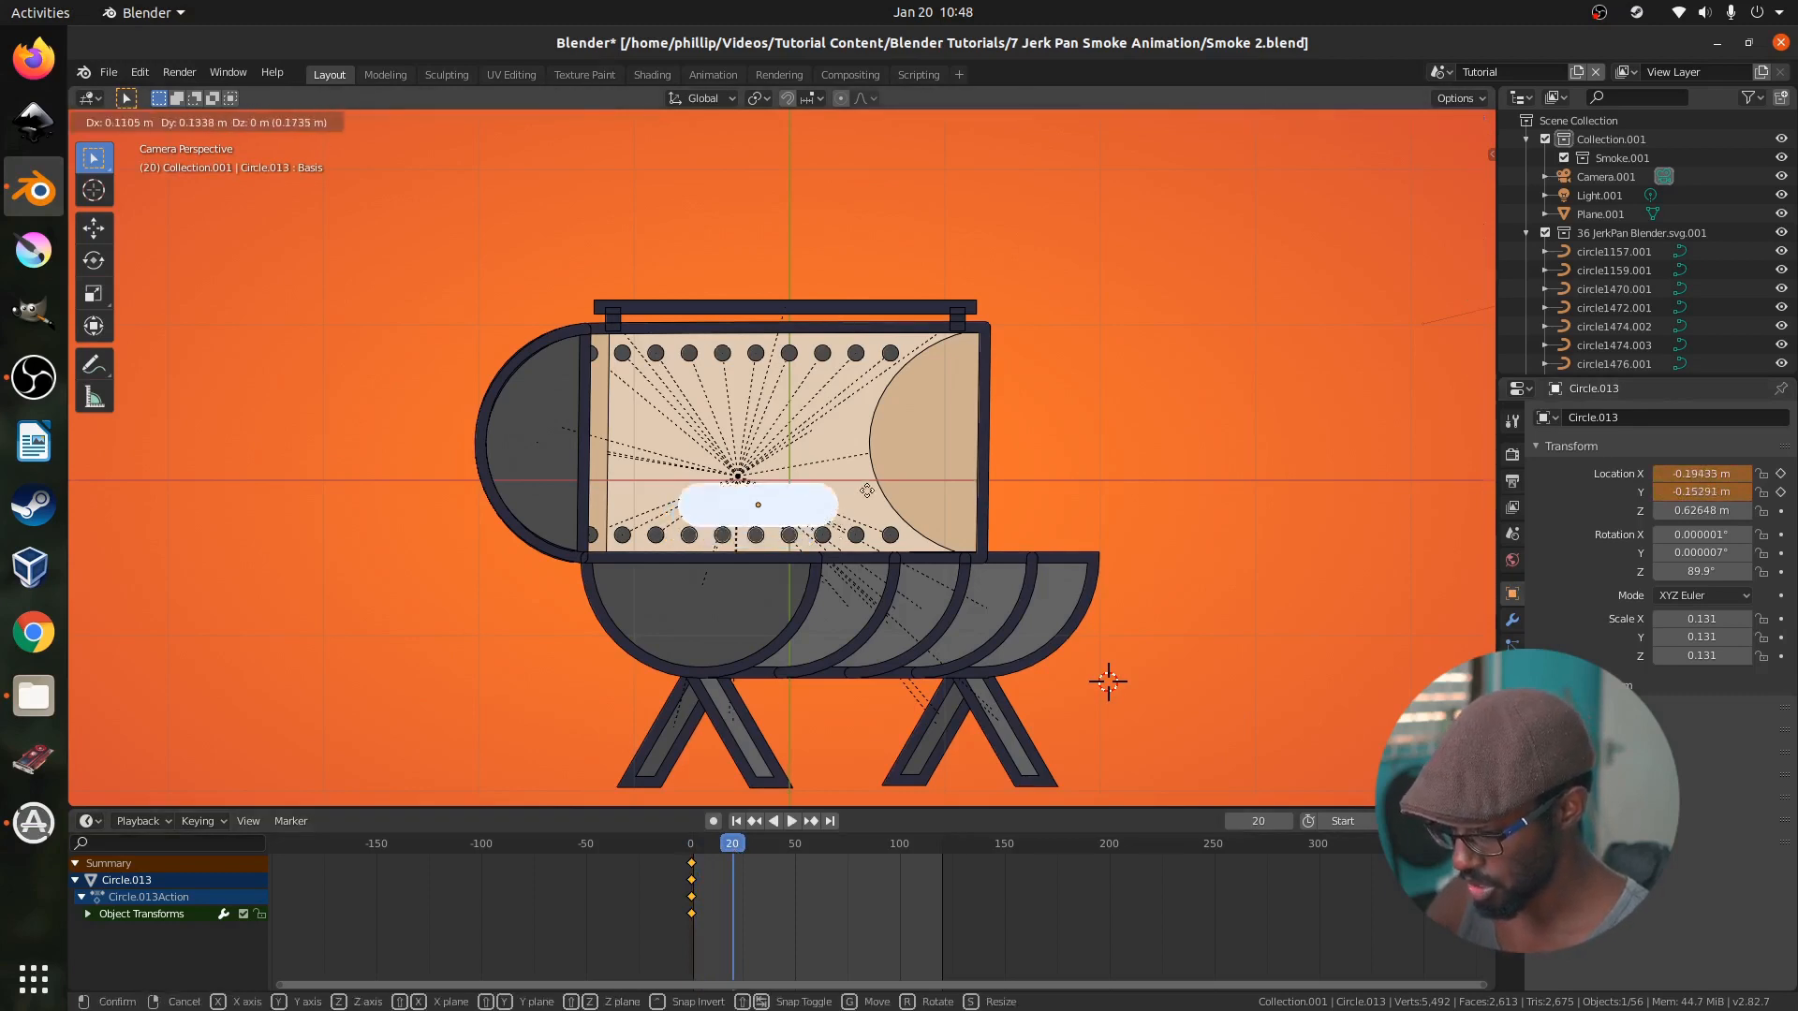
click(923, 454)
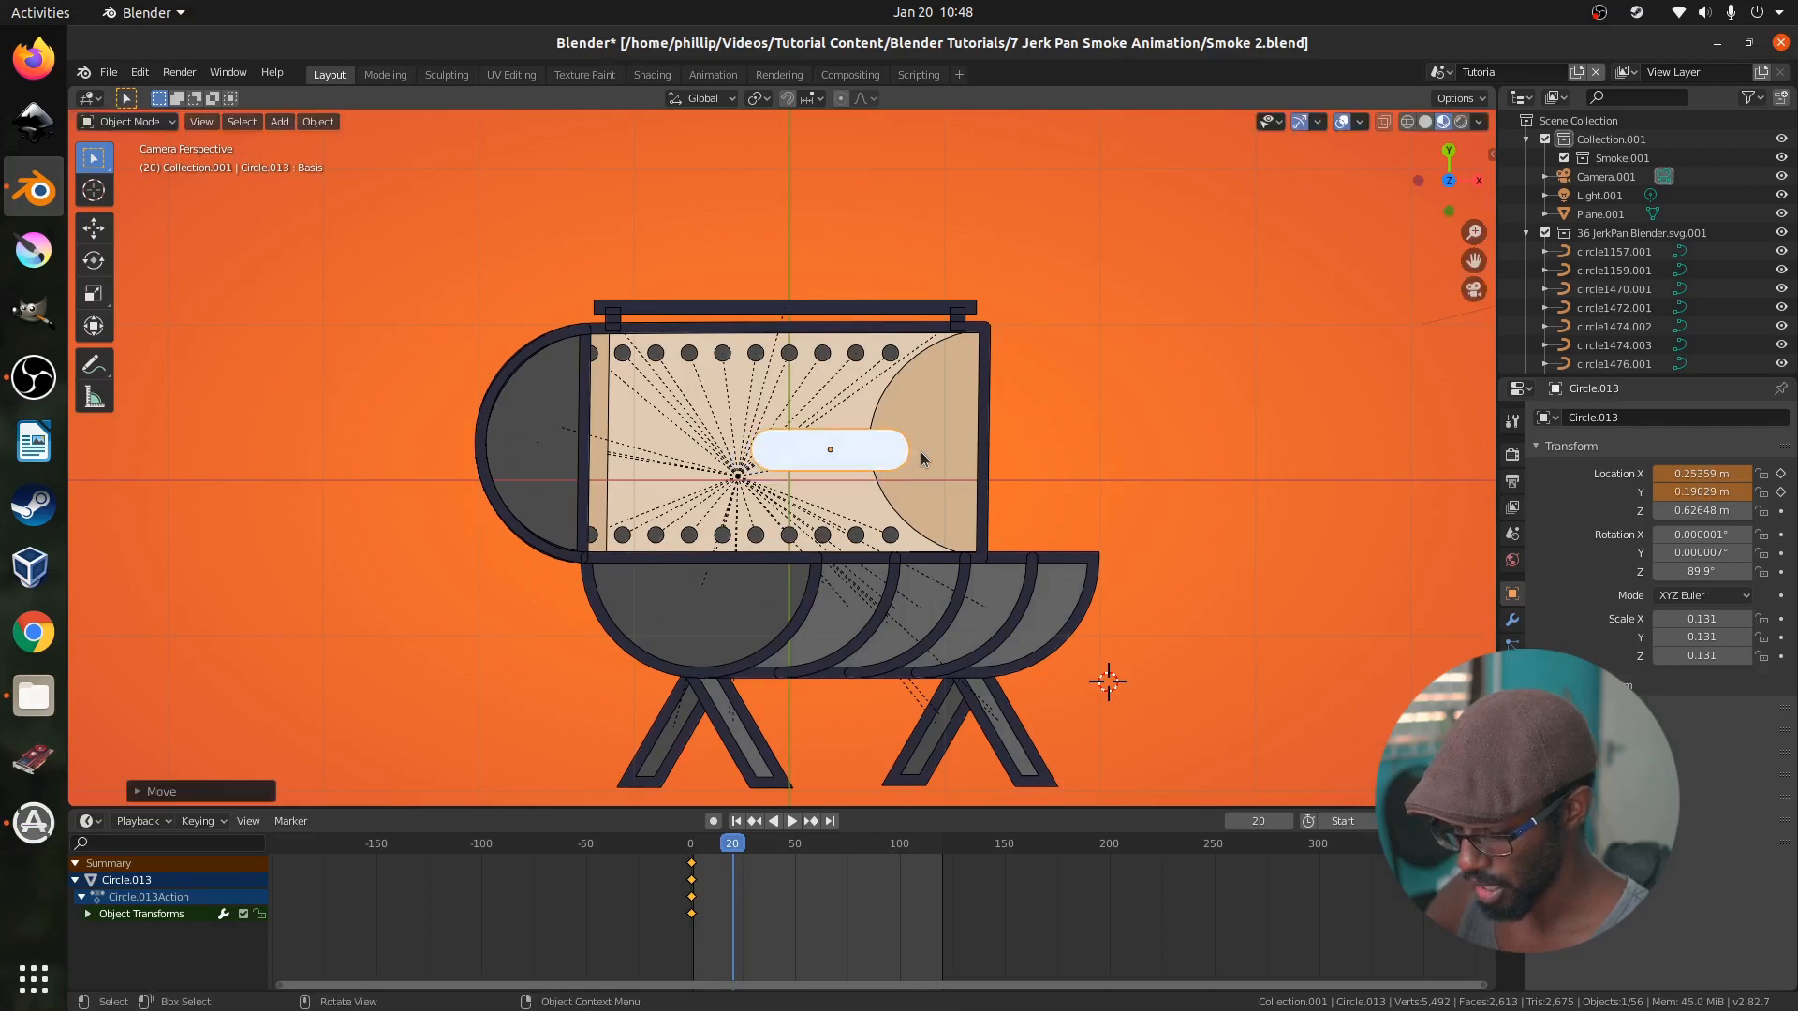
right_click(1711, 492)
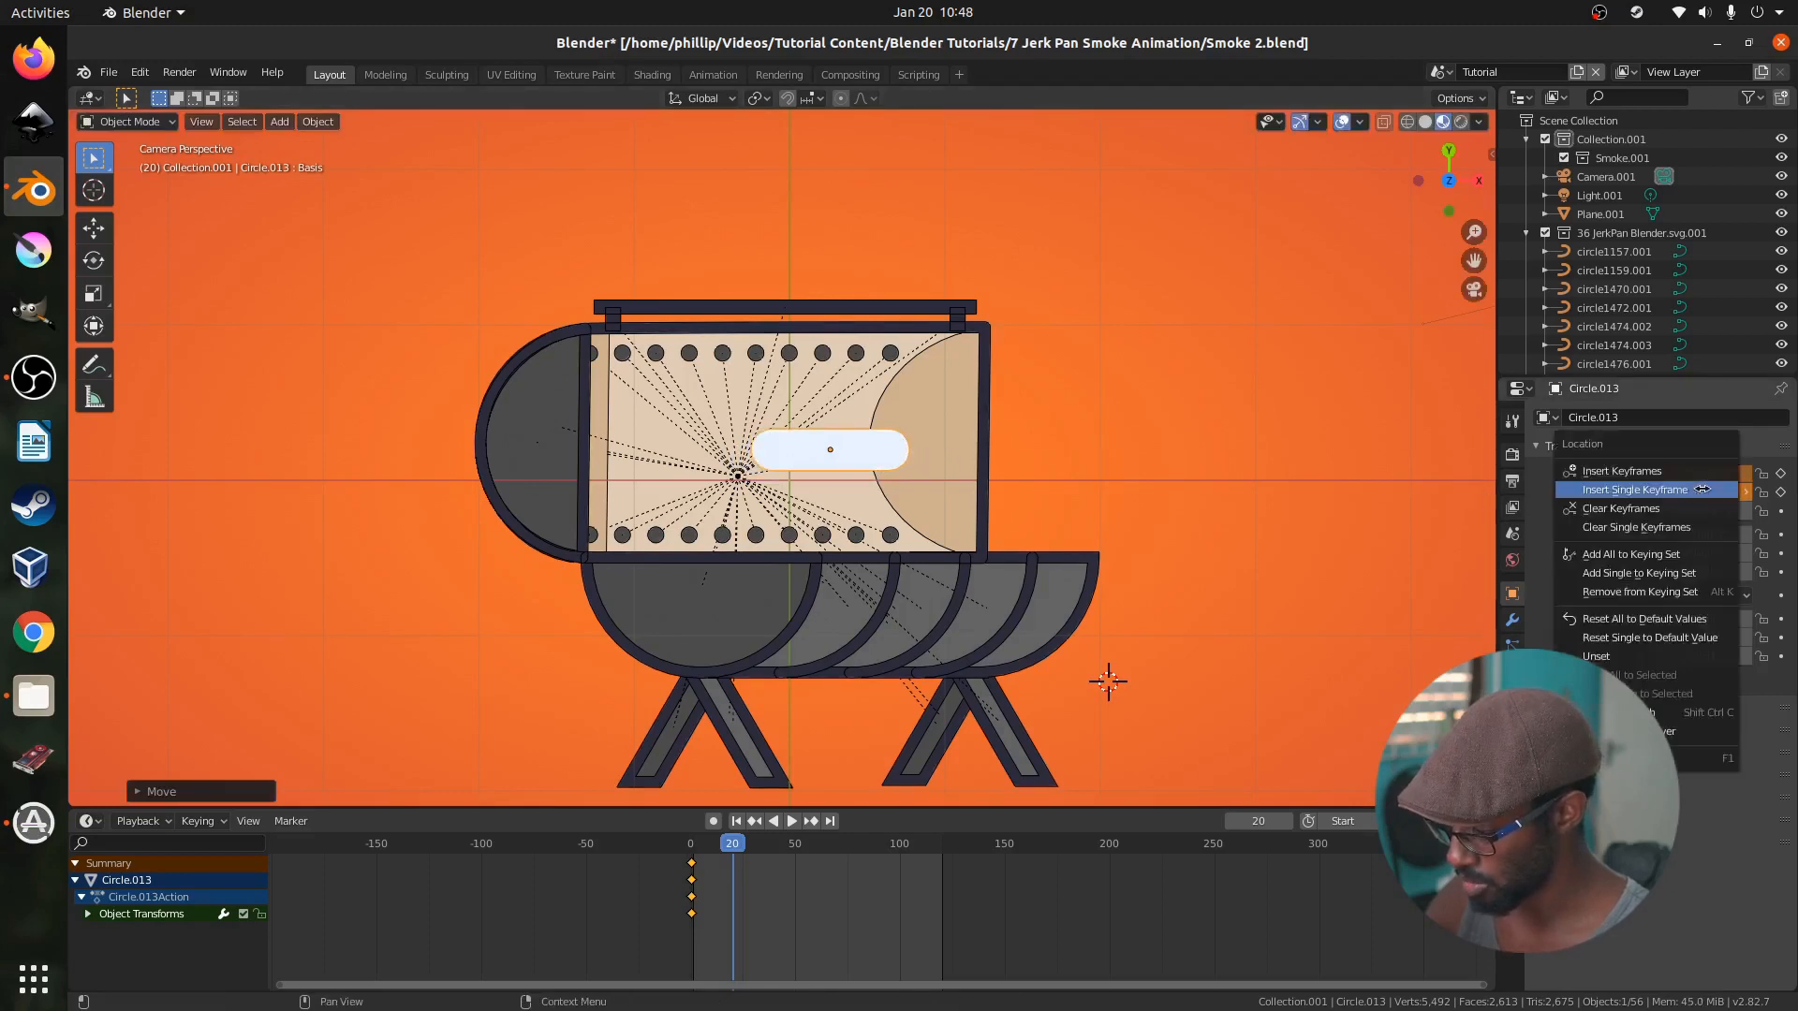
click(1707, 485)
right_click(1702, 480)
click(1702, 479)
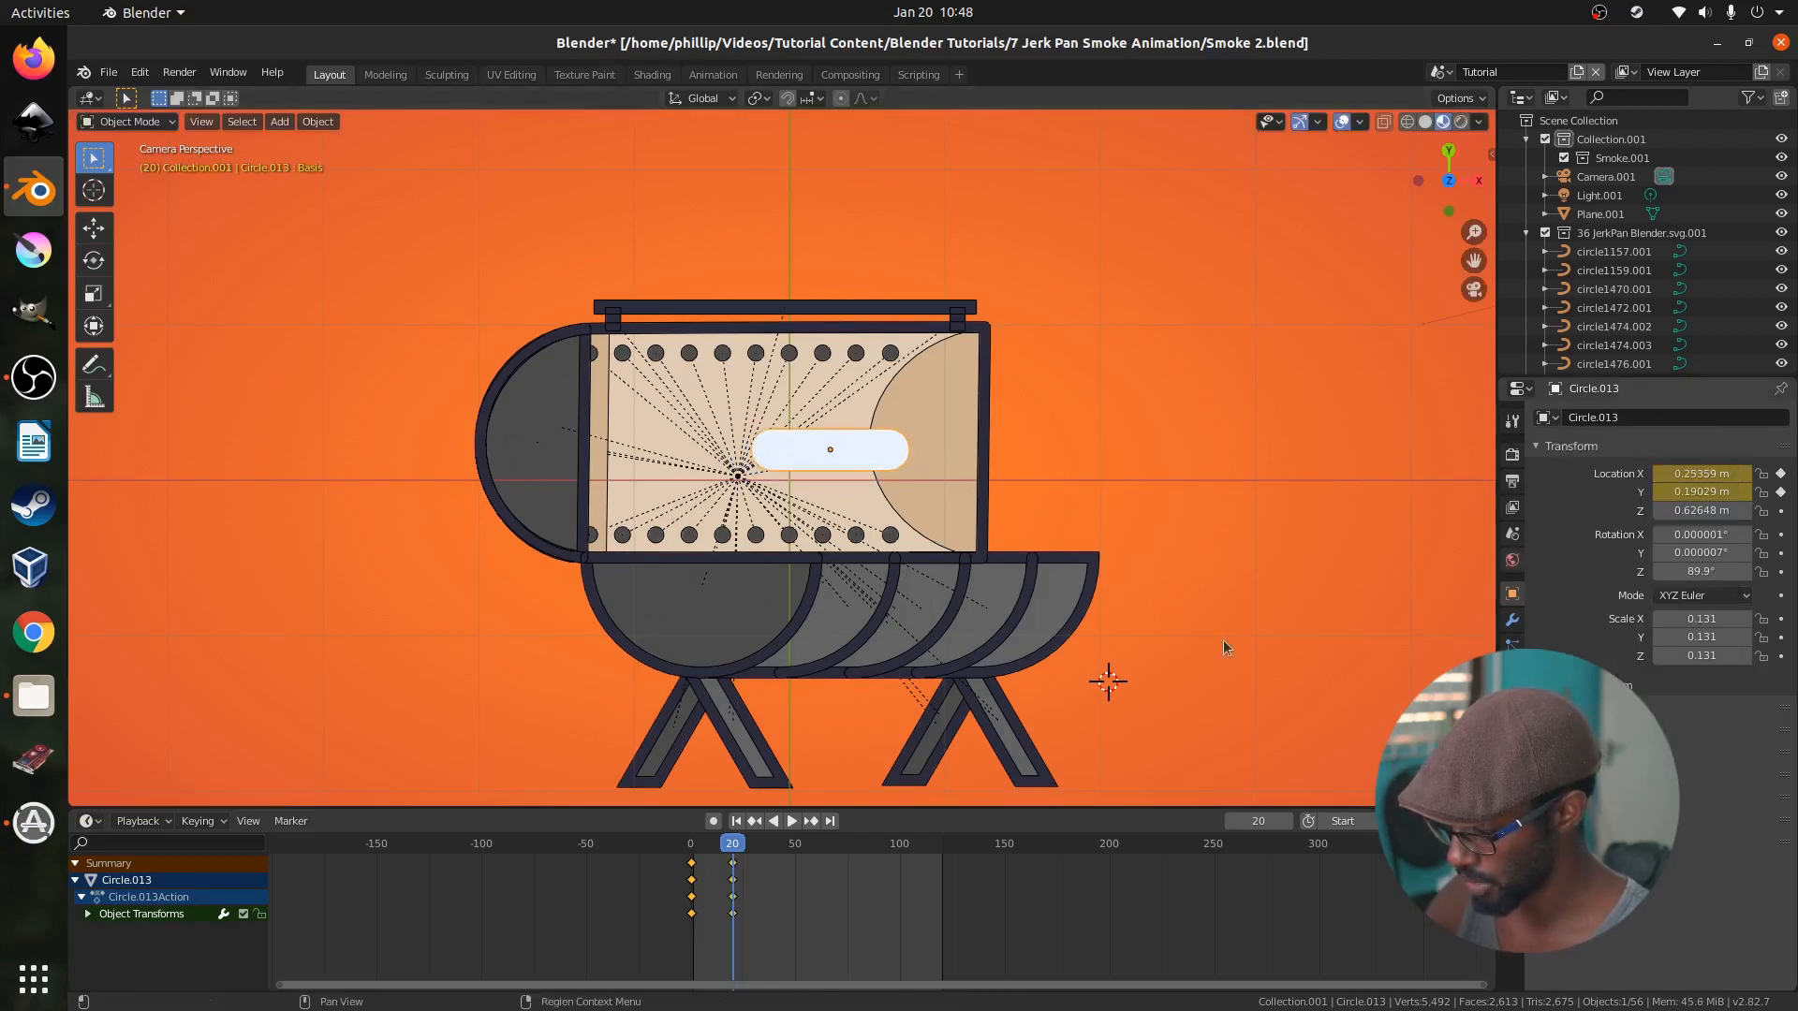
At frame 49, move the capsule to about X -0.357 m, Y 0.993 m and keyframe its X and Y location
key(space)
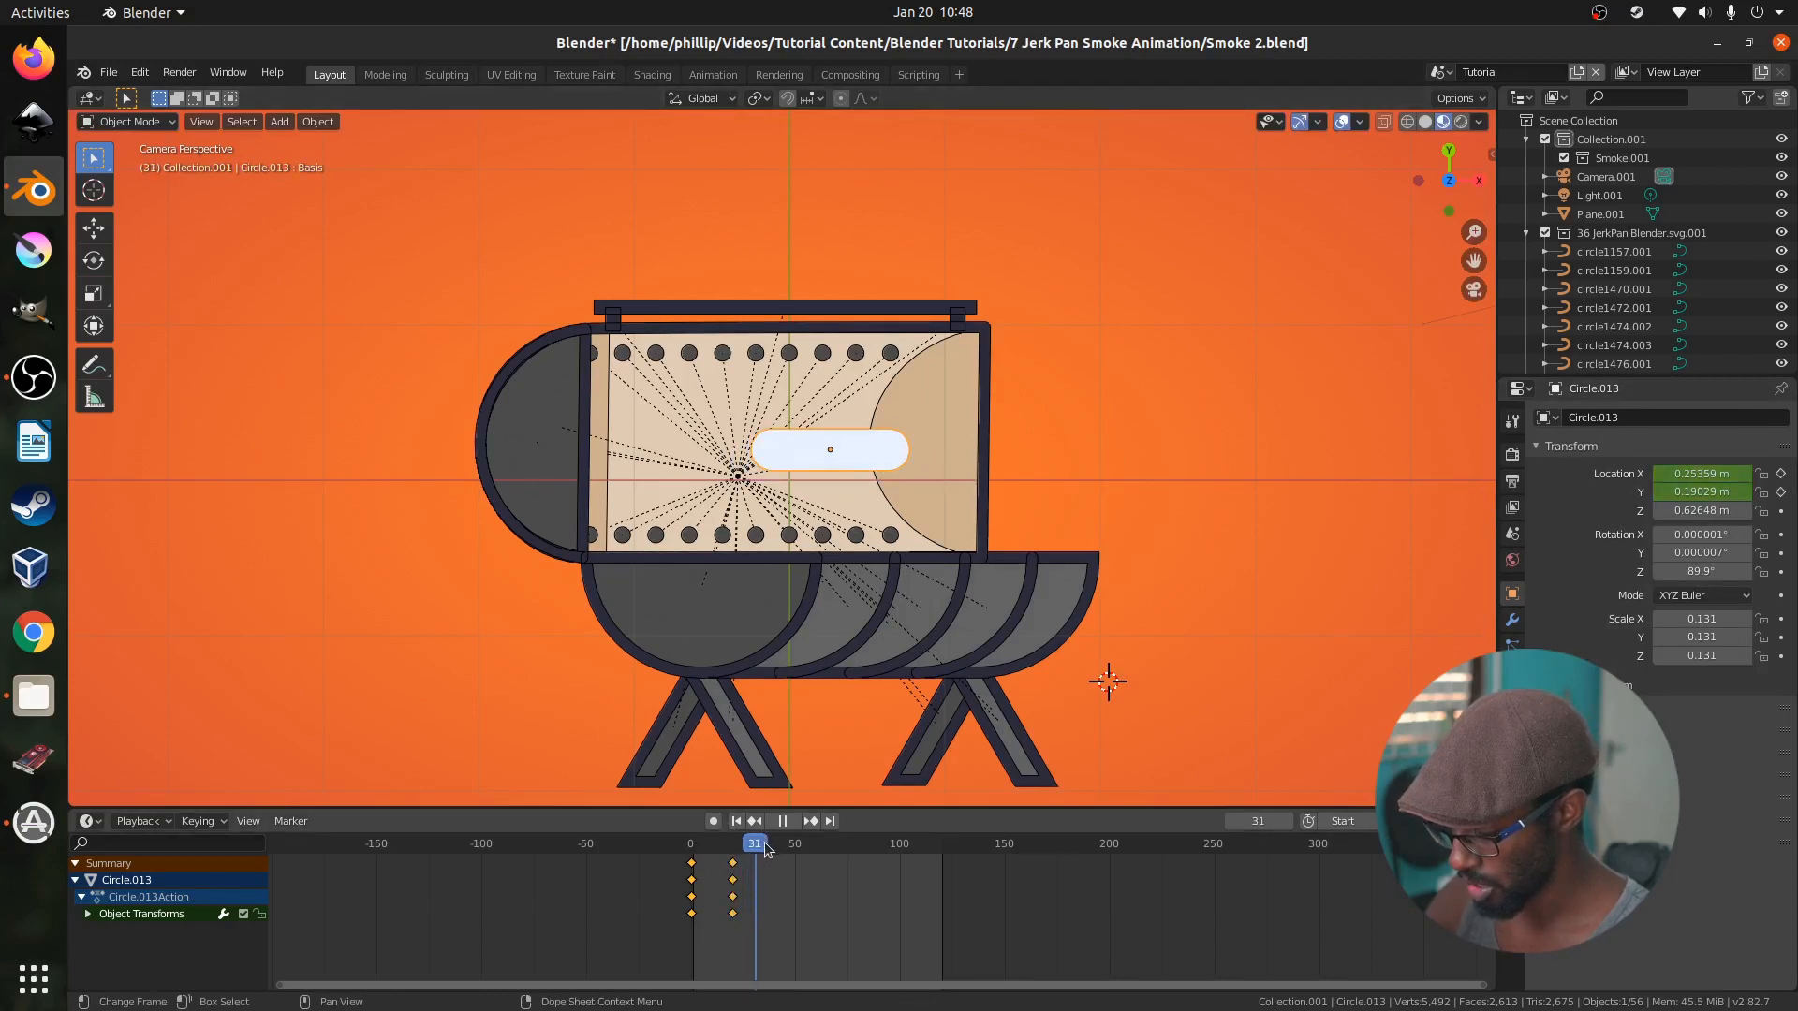
key(space)
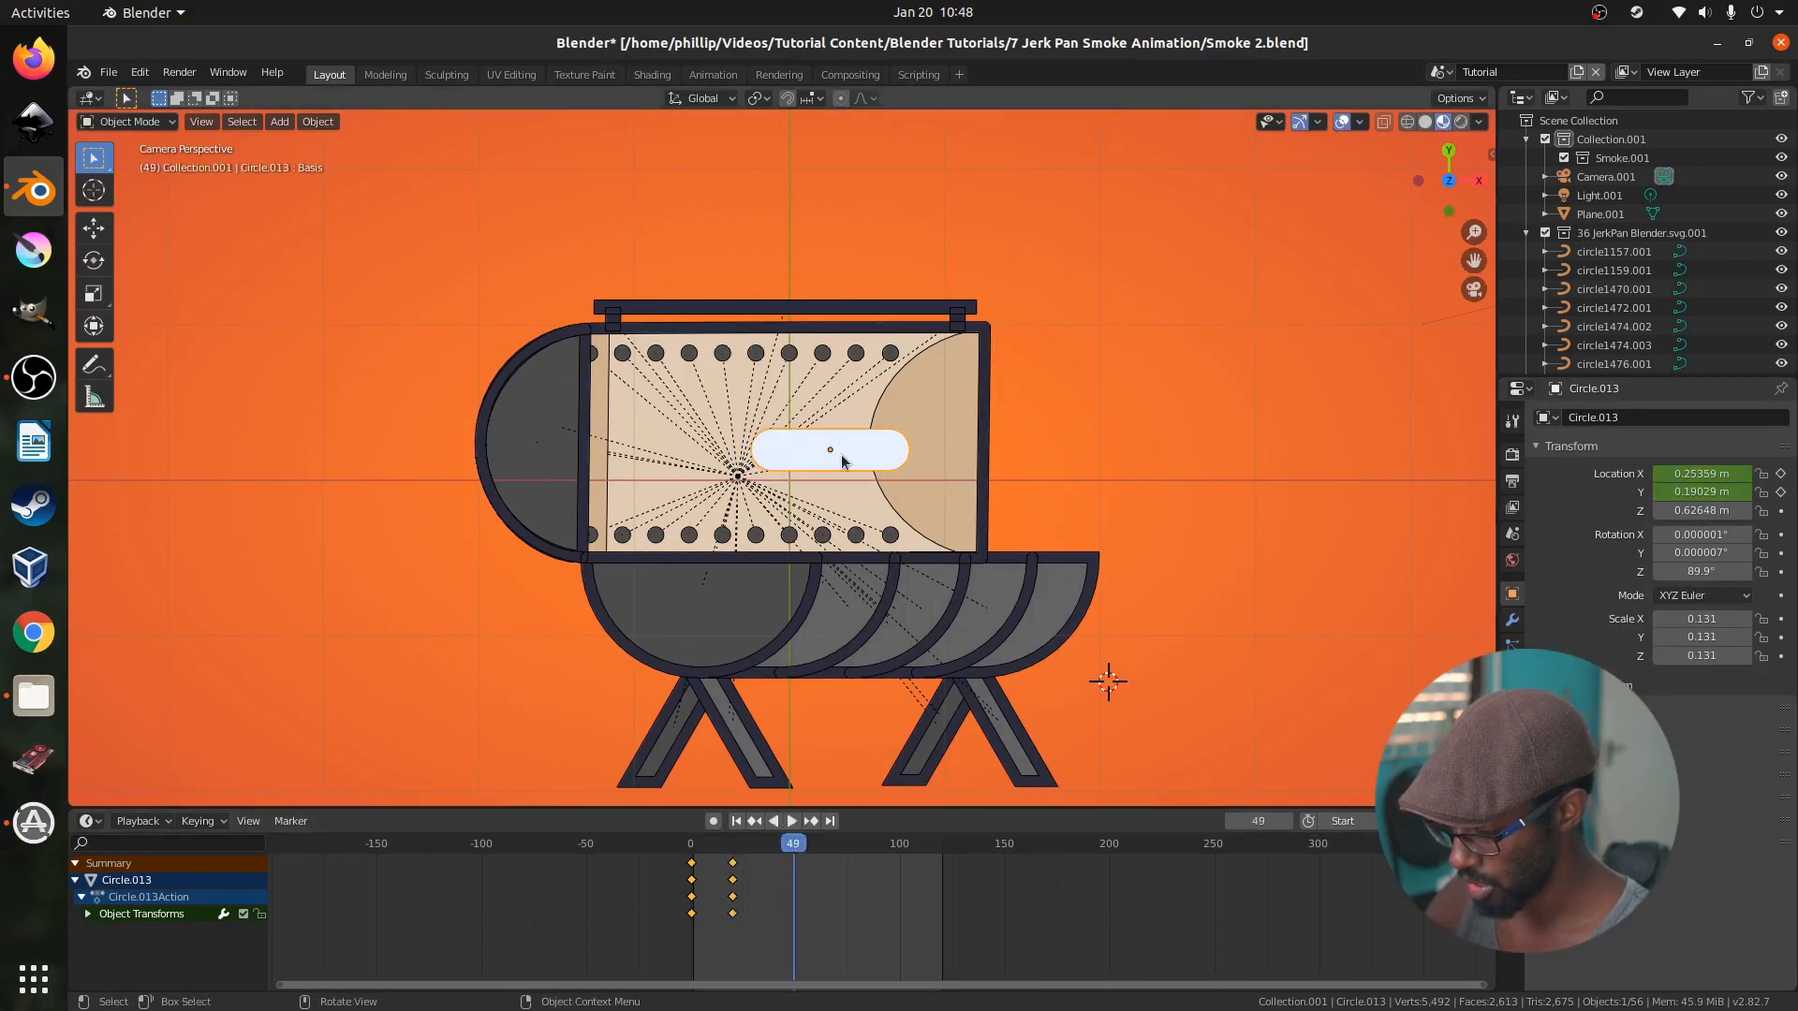
key(g)
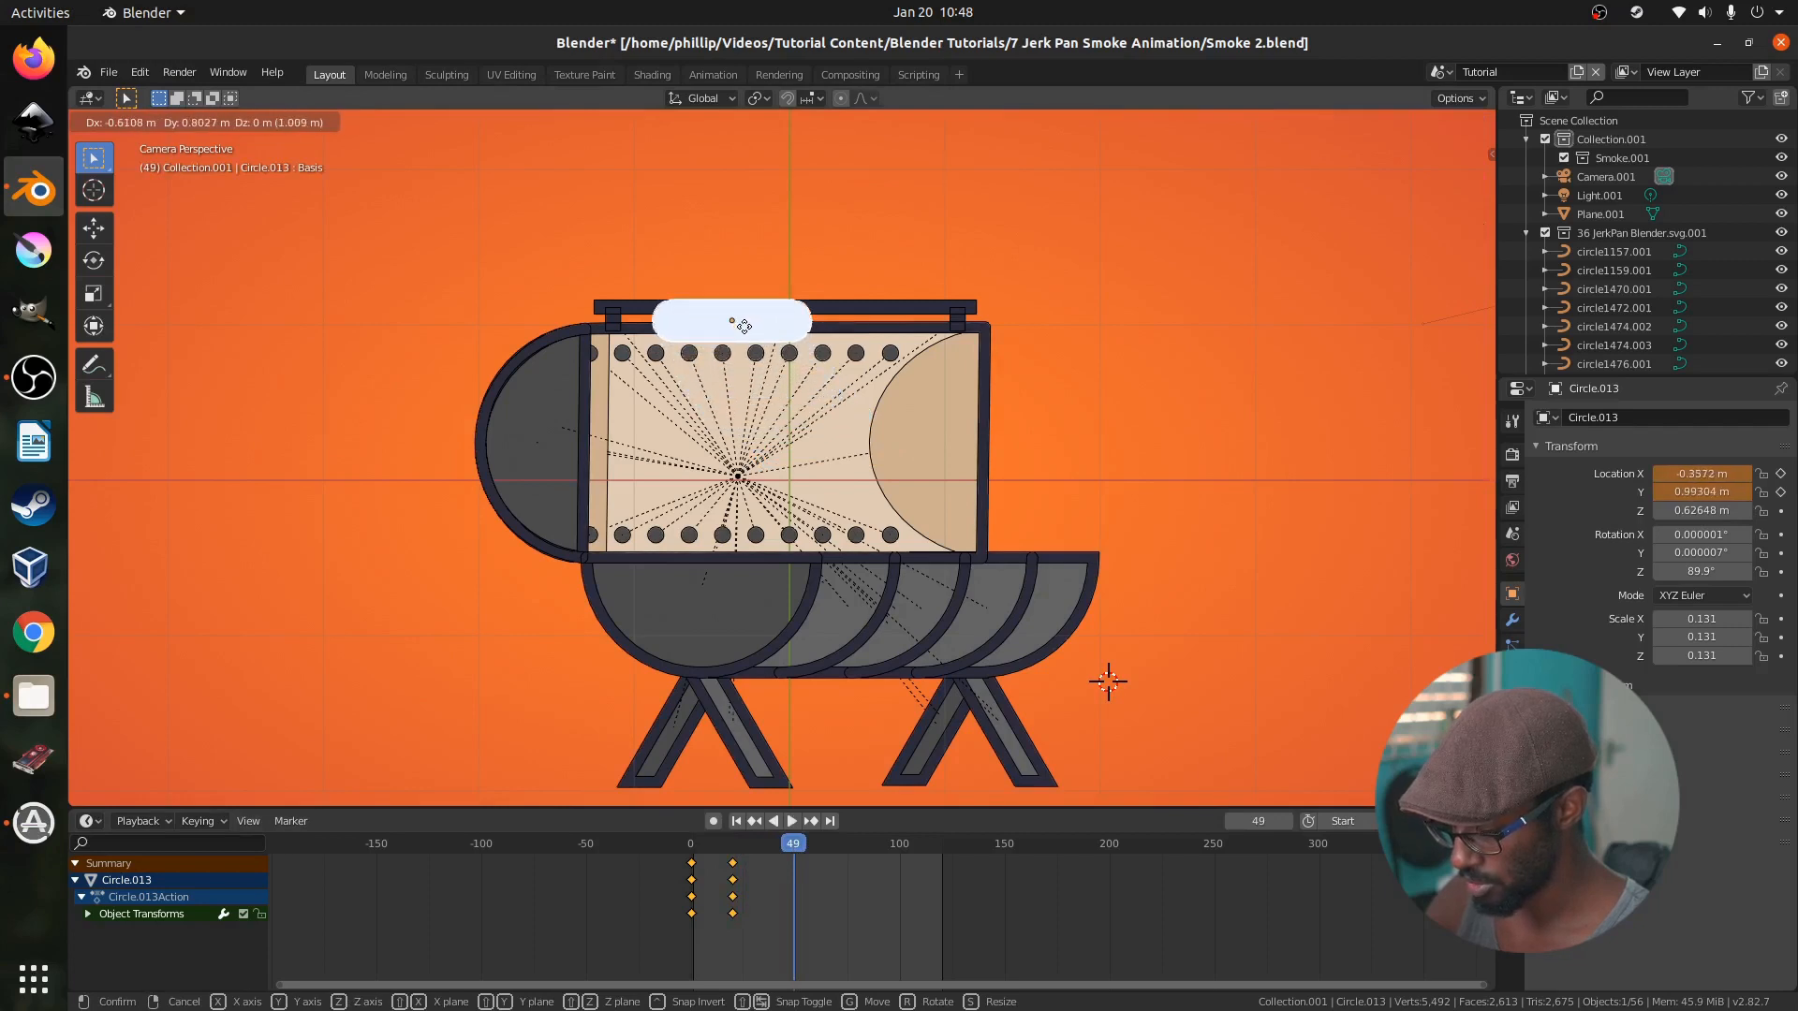
click(744, 325)
right_click(1671, 469)
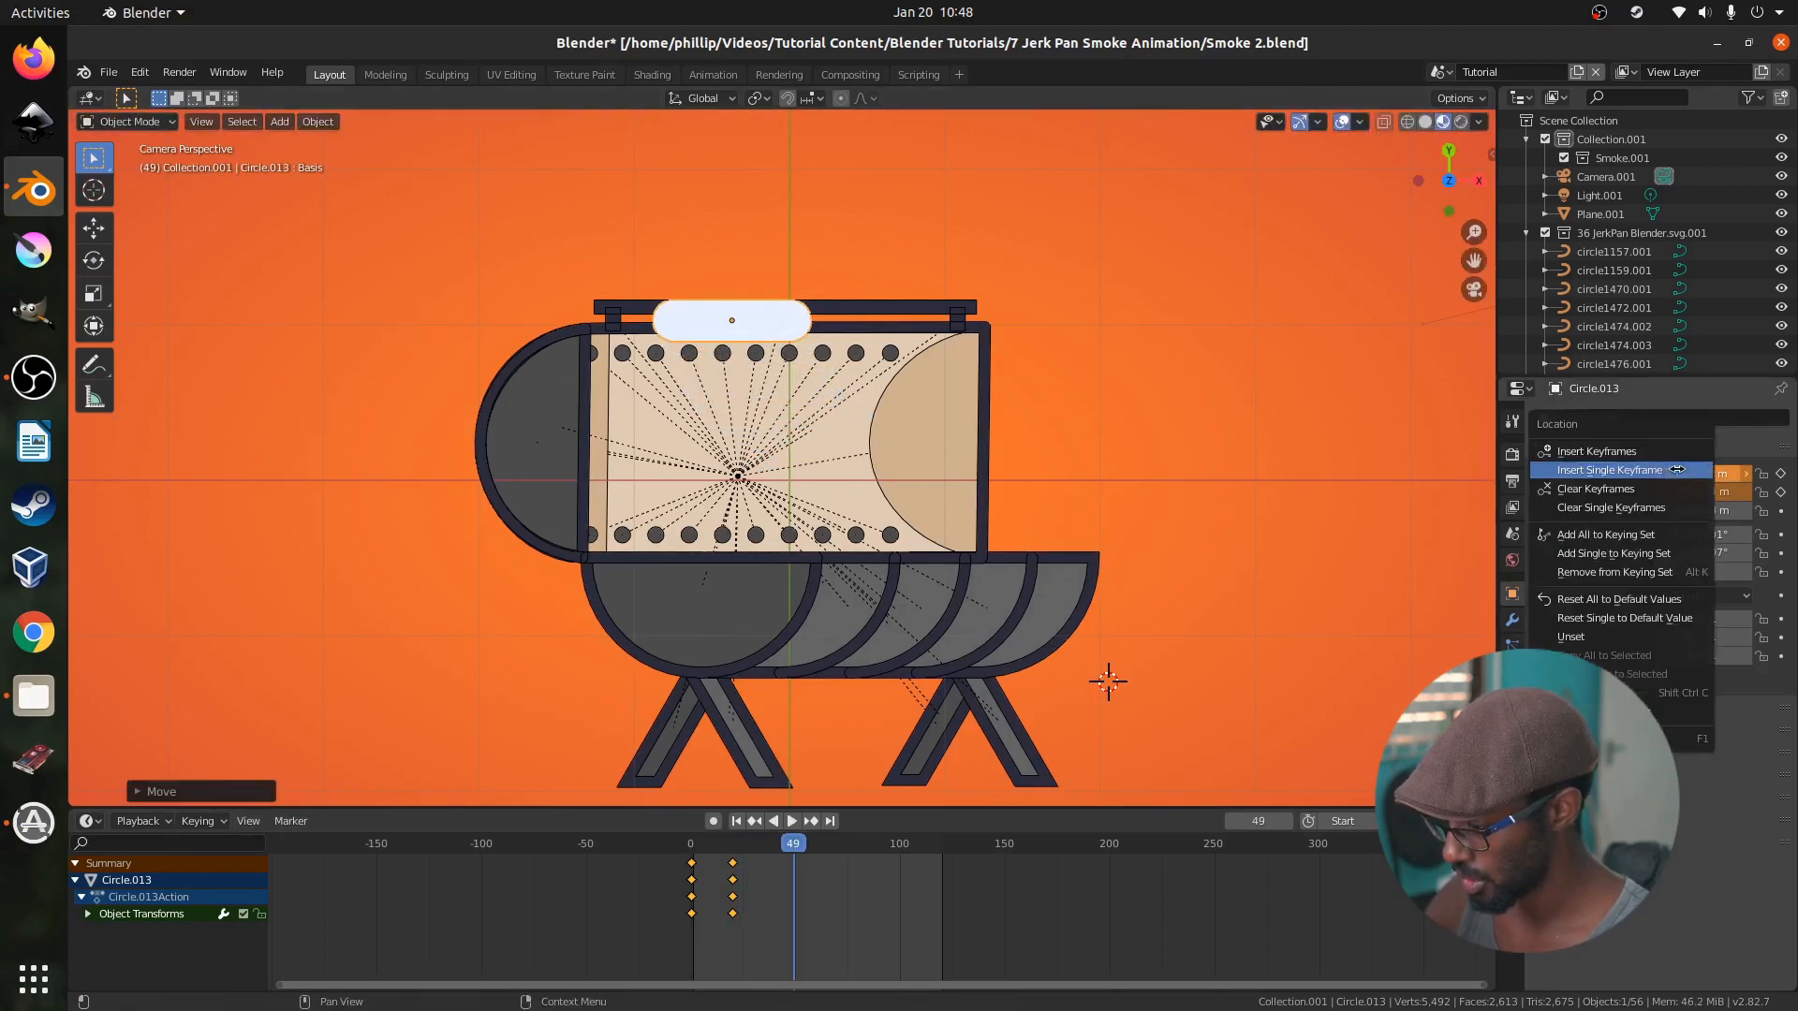
click(1674, 472)
right_click(1678, 491)
click(1682, 496)
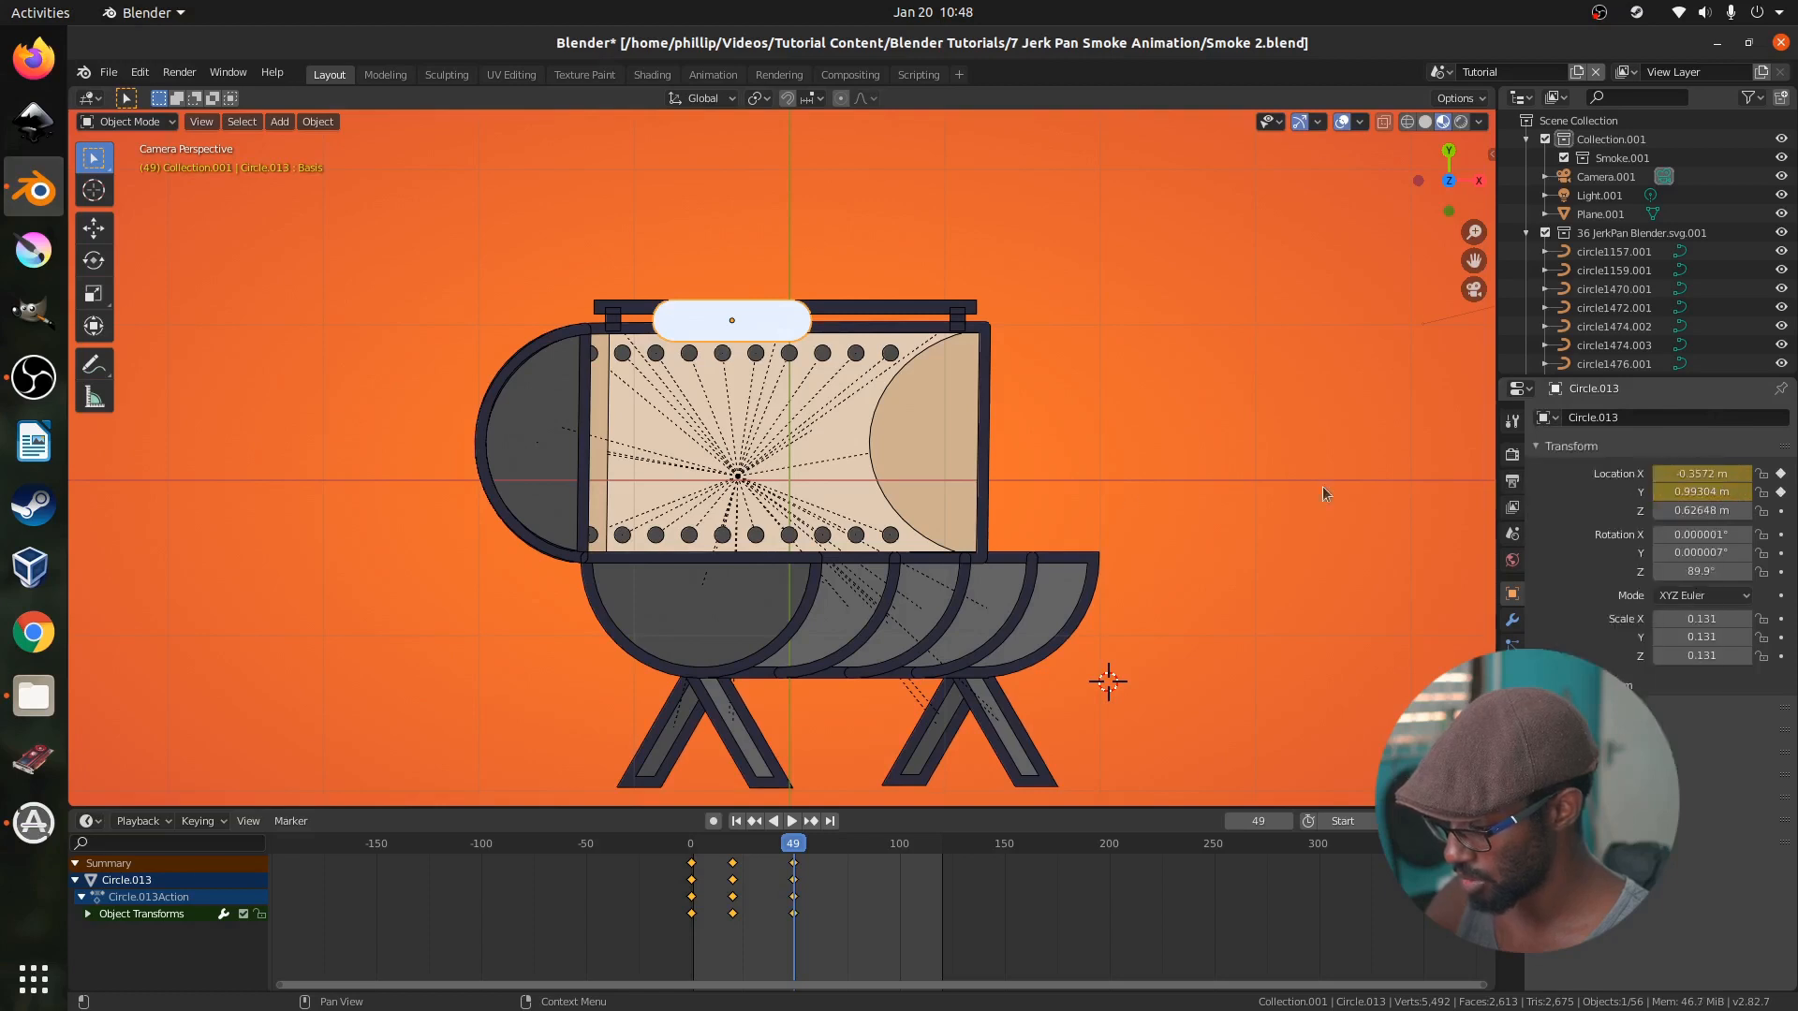
At frame 90, move the capsule above the grill to about X 0.667 m, Y 1.453 m and keyframe its X and Y location
drag(802, 850, 878, 848)
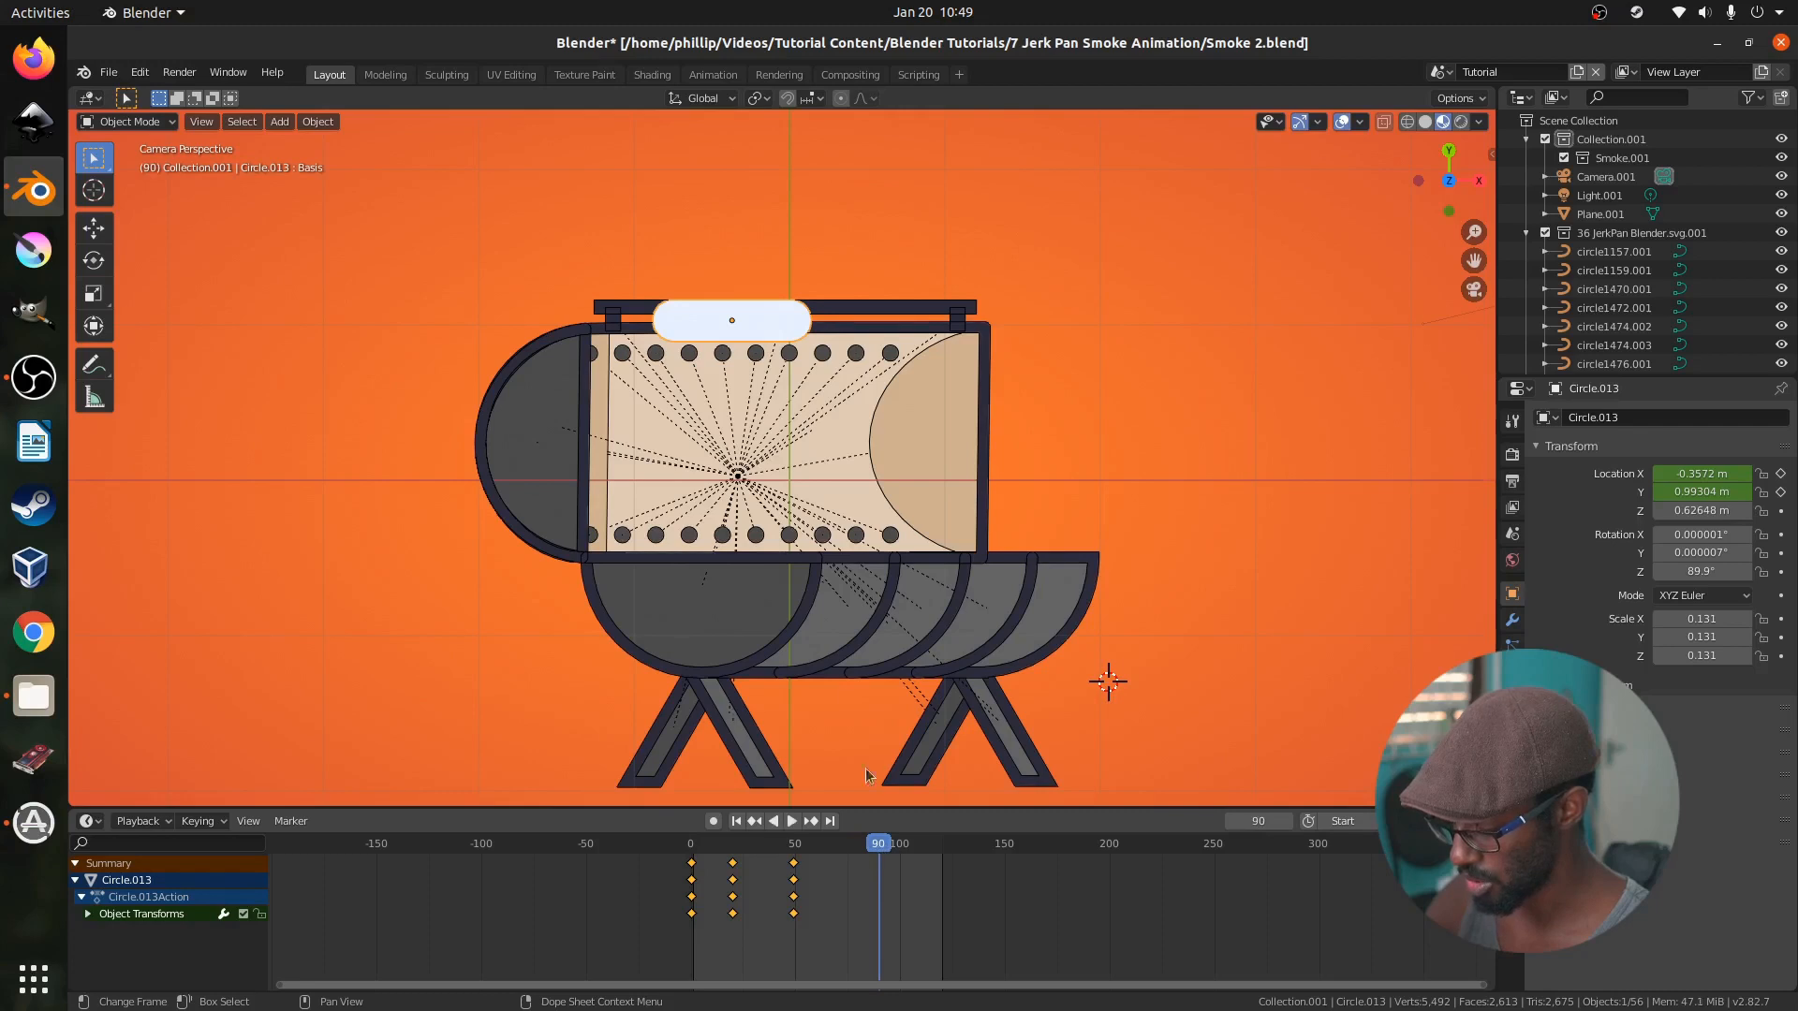
drag(783, 340, 948, 266)
right_click(1656, 473)
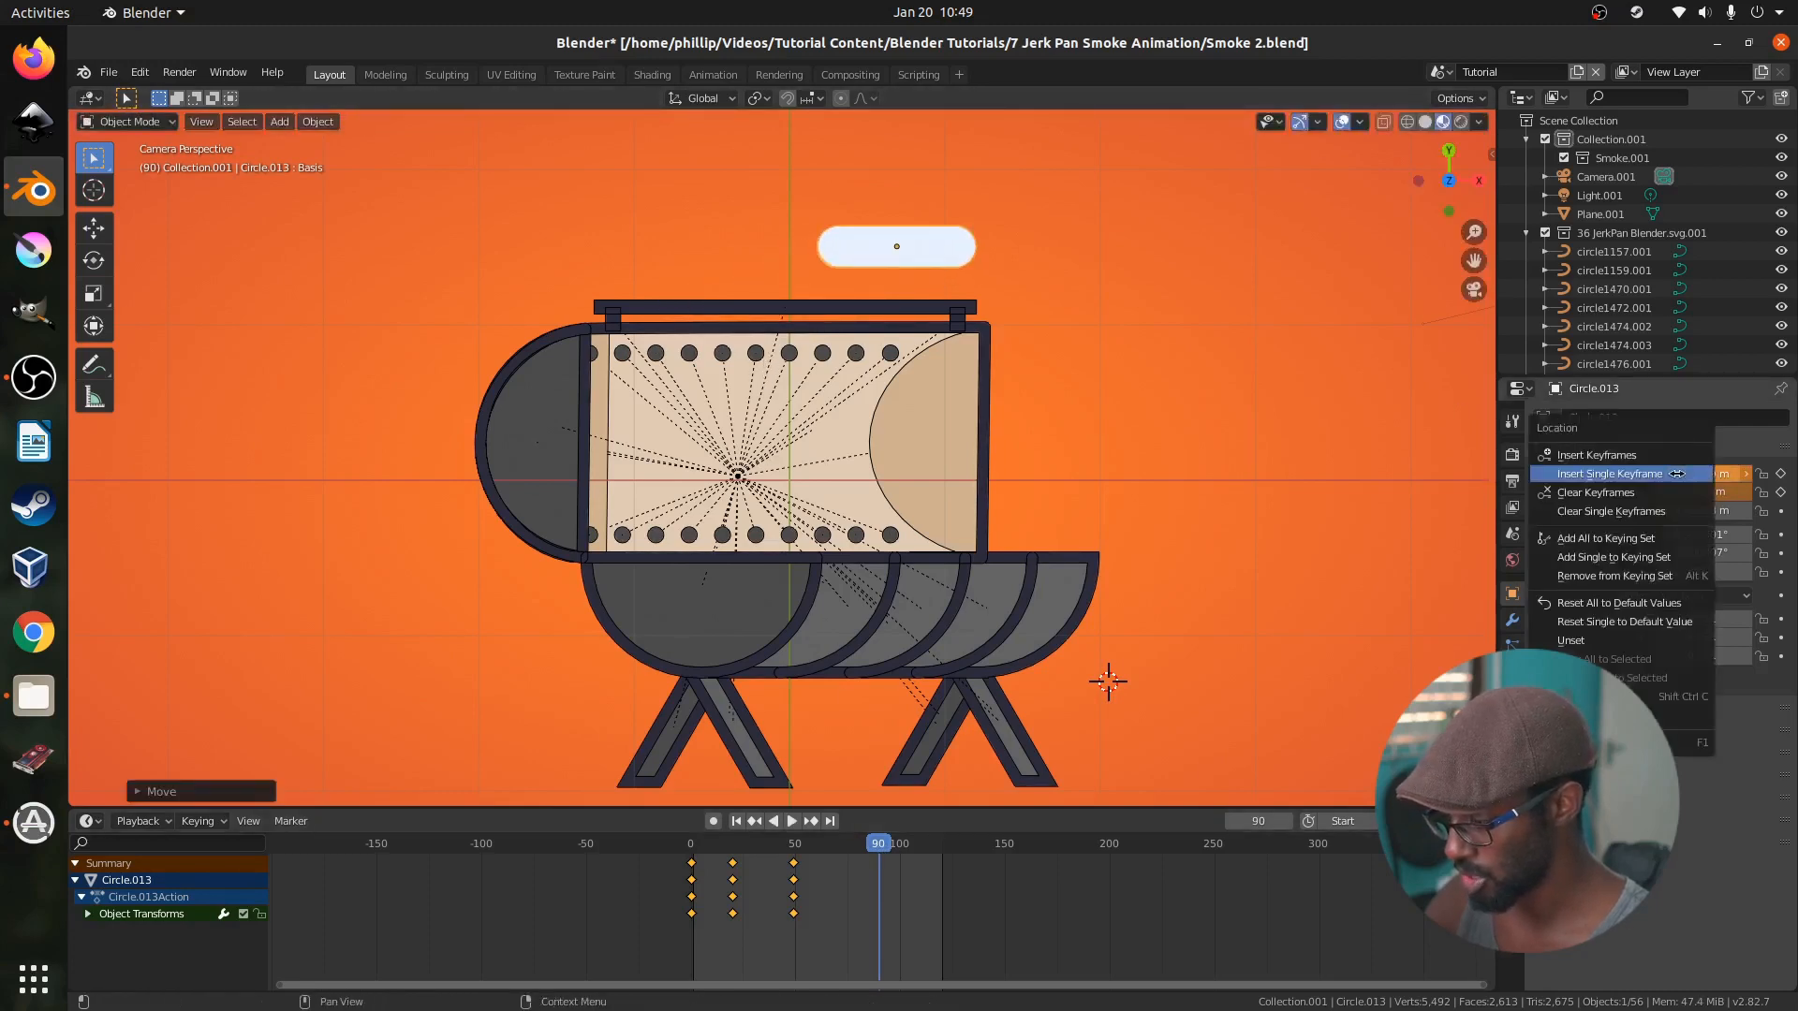
click(1658, 491)
right_click(1679, 491)
click(1679, 490)
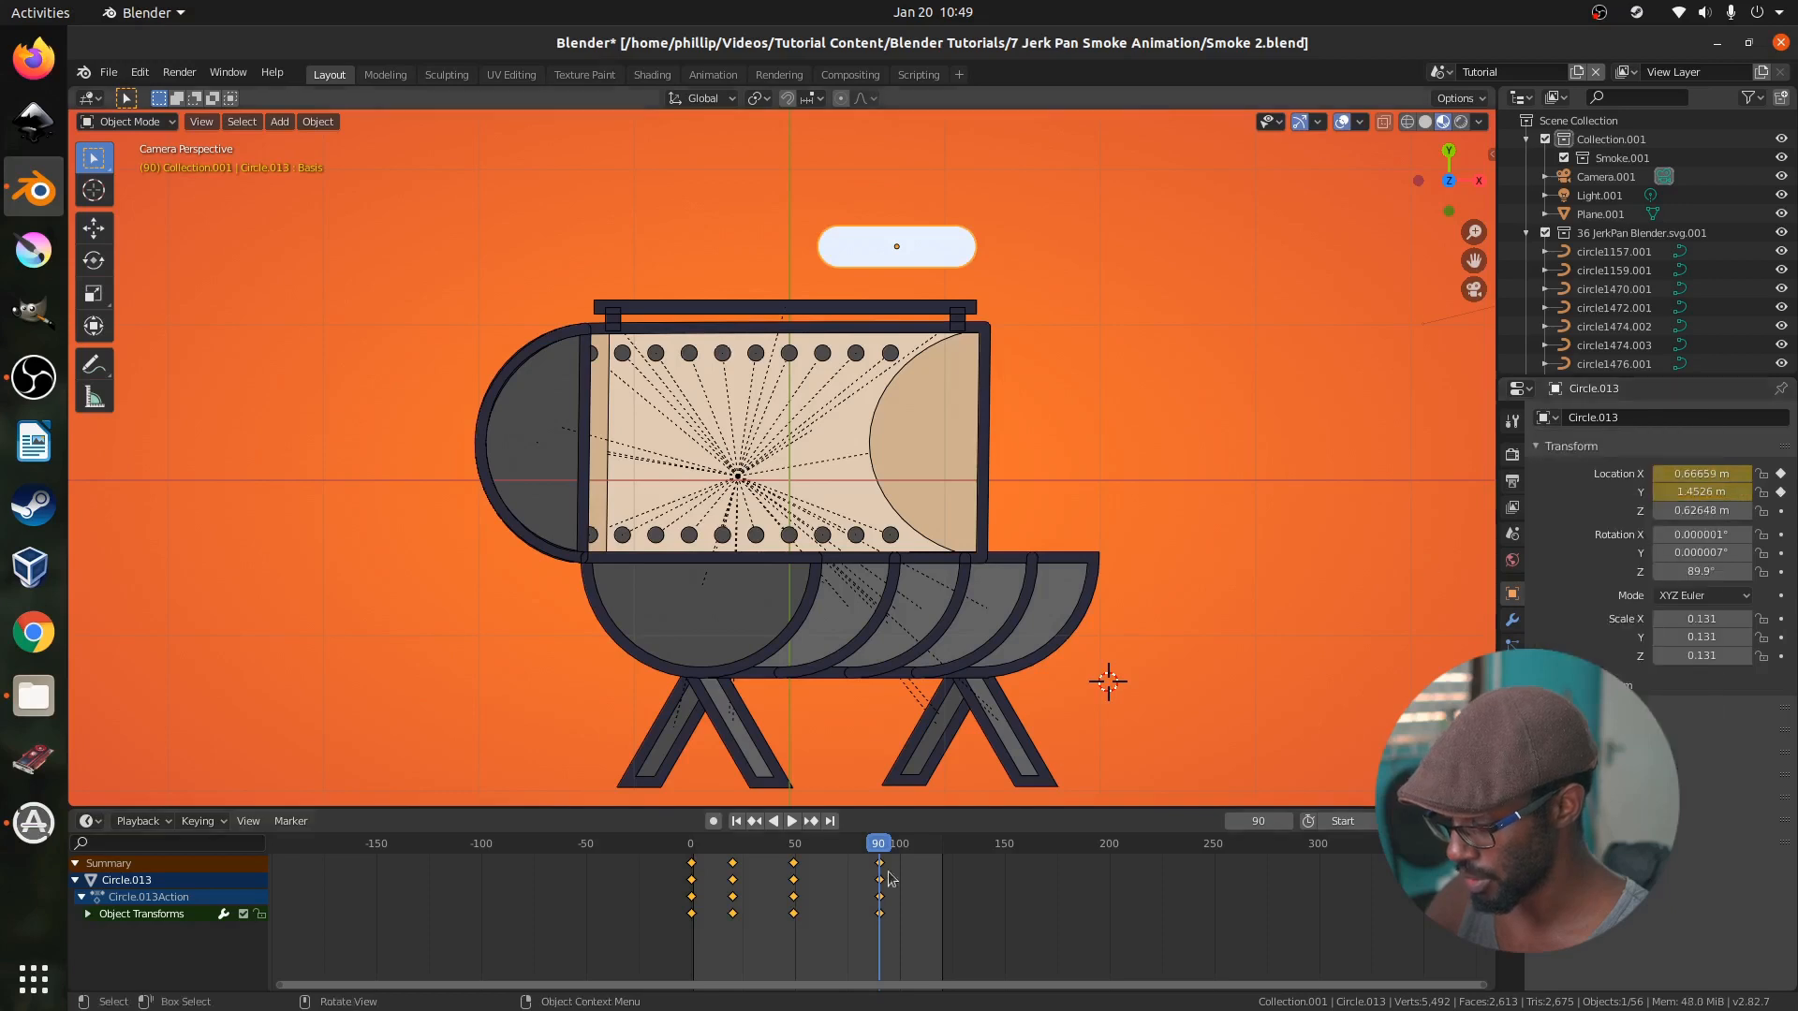
Retime the two middle keyframes, shifting the third to about frame 66 and the second to about frame 35
click(795, 862)
key(g)
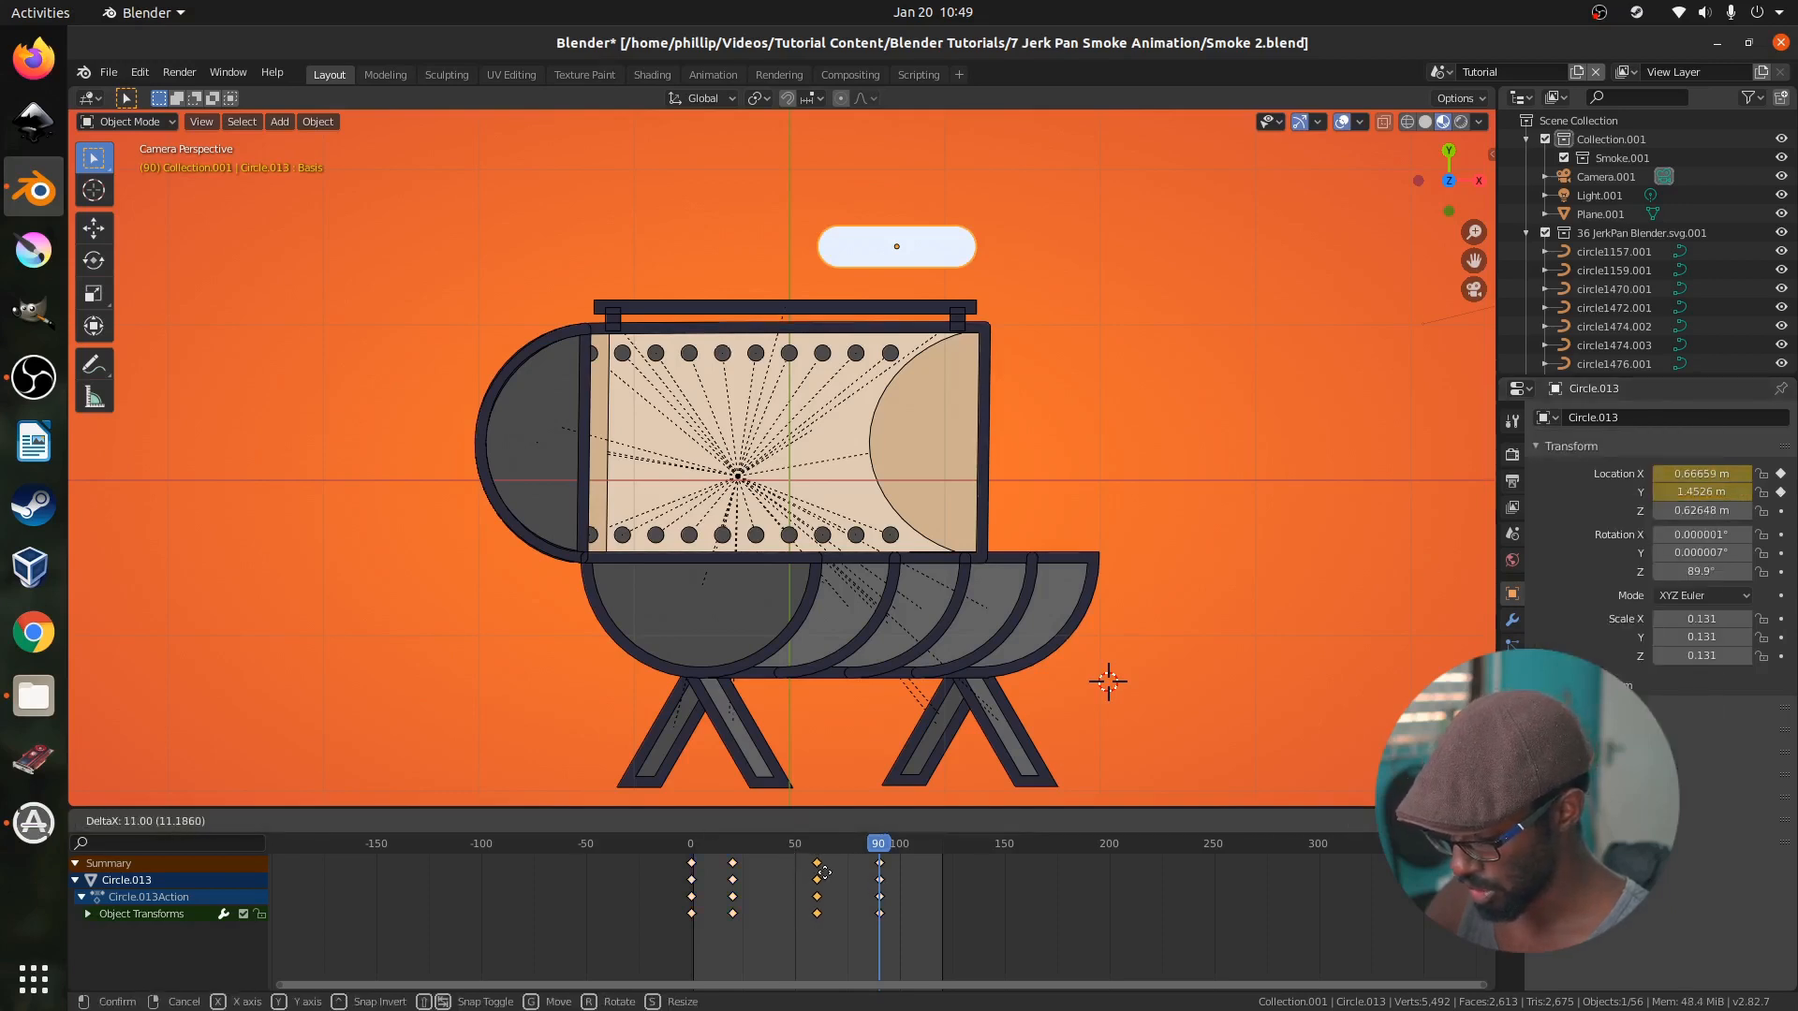
click(832, 876)
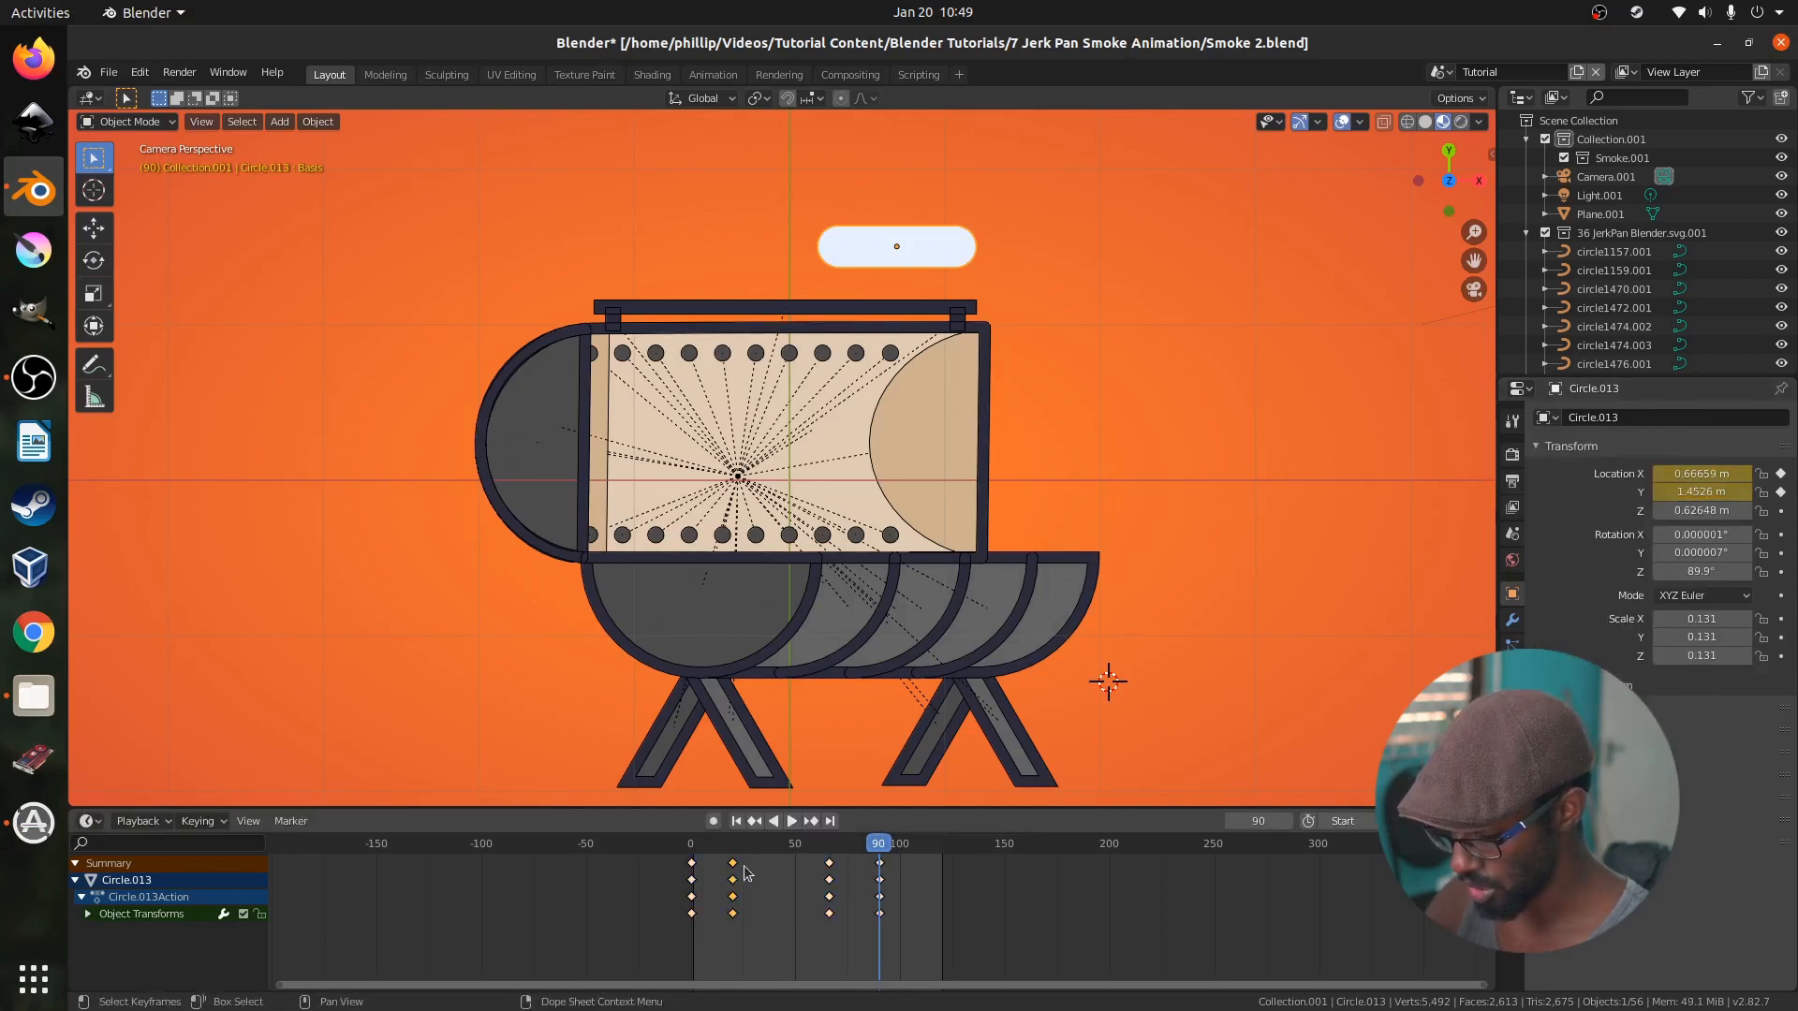
key(g)
click(767, 879)
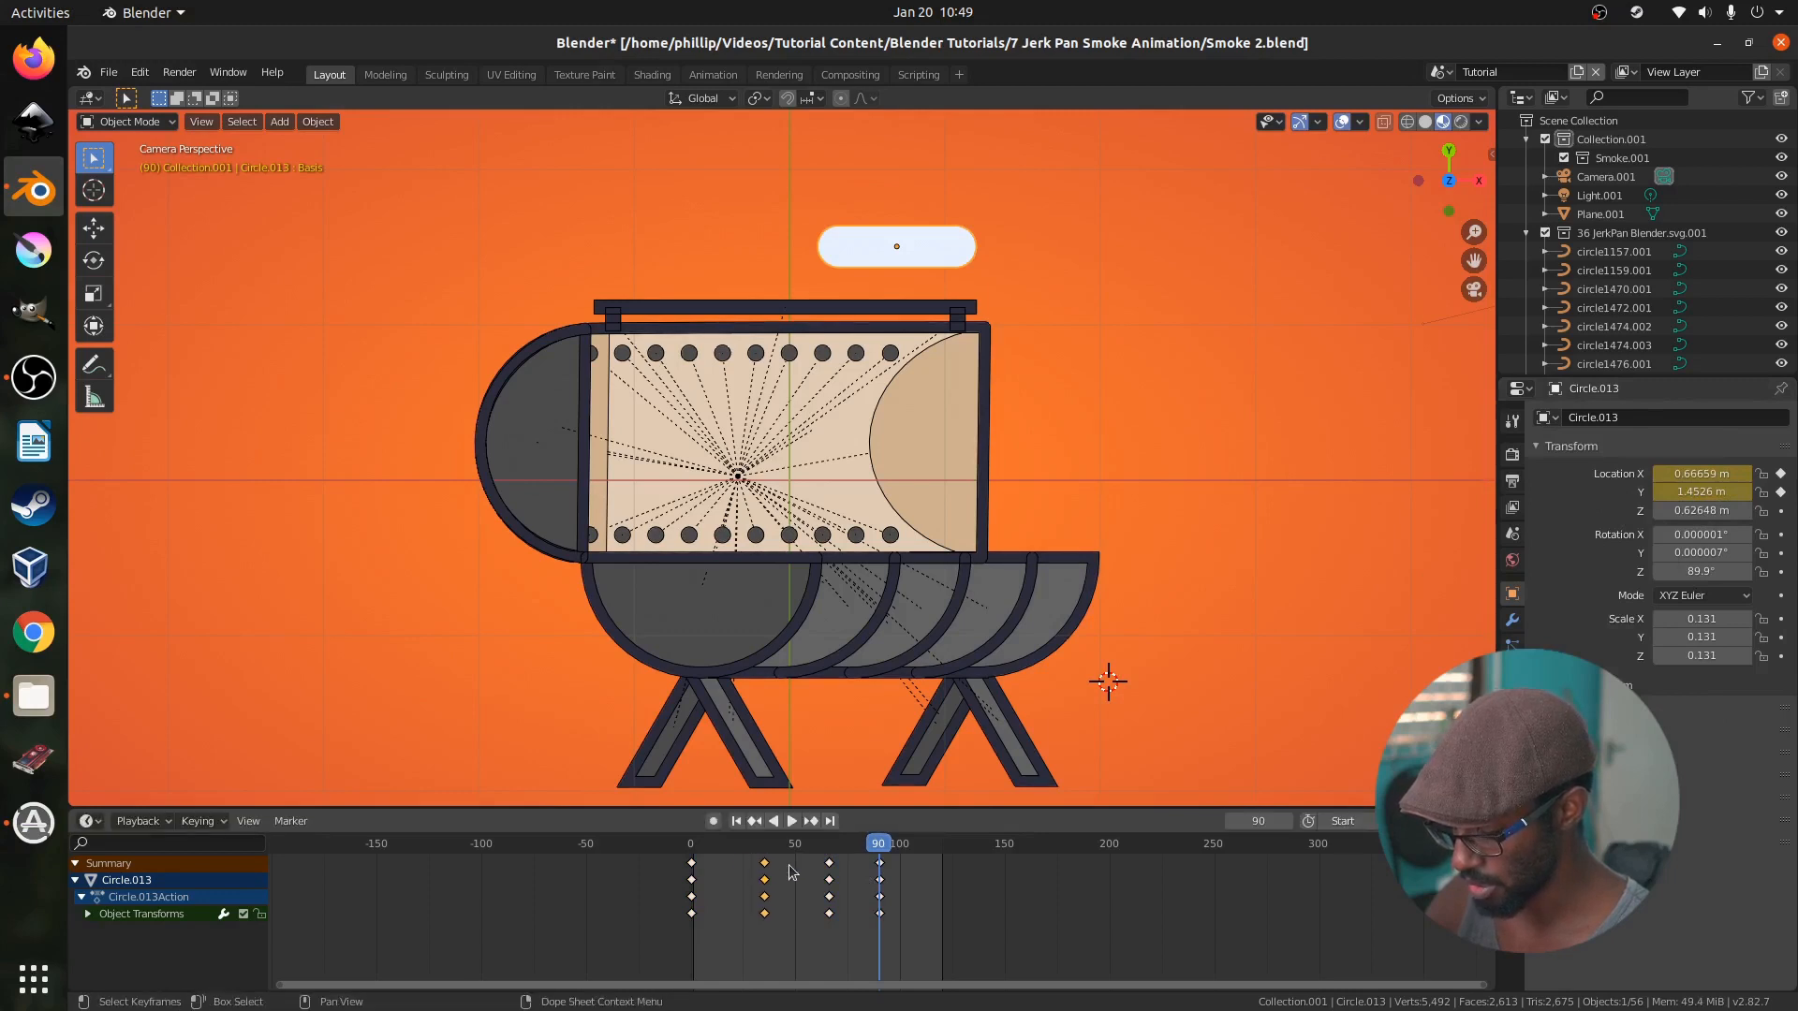
Retime the capsule's two middle keyframes, moving the second to frame 30 and the third to about frame 64
key(g)
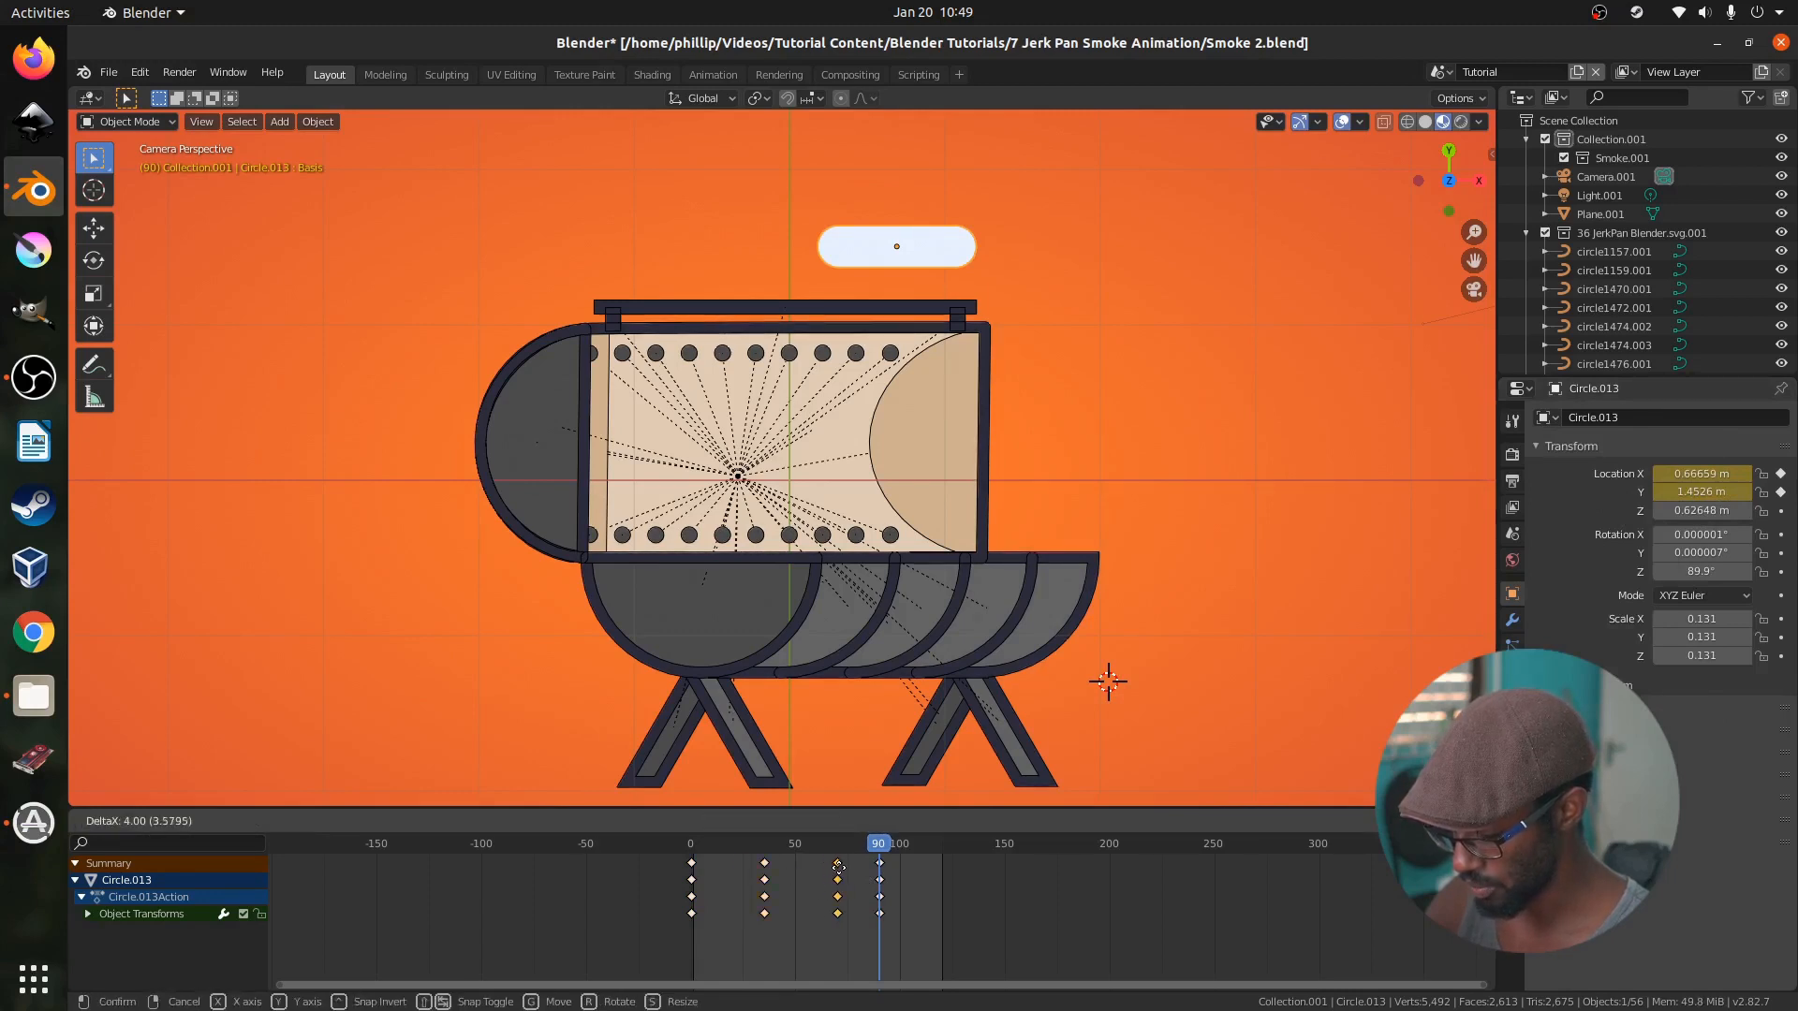
click(835, 866)
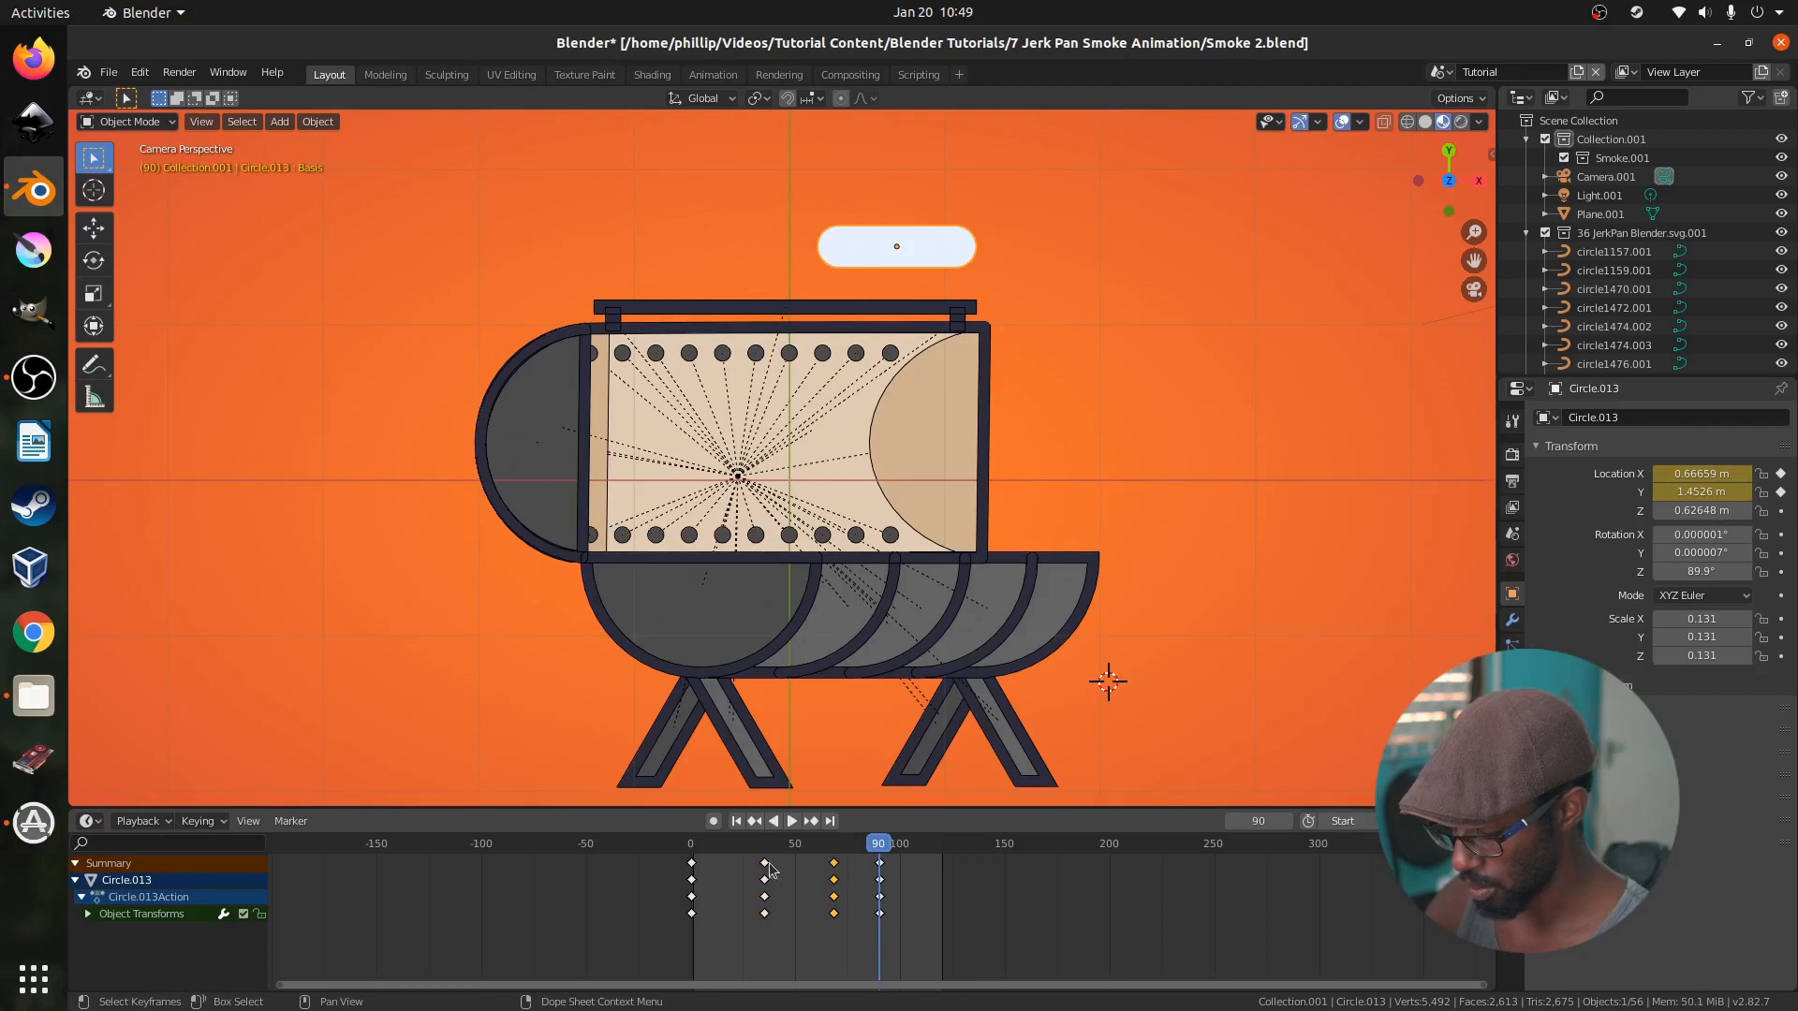
key(g)
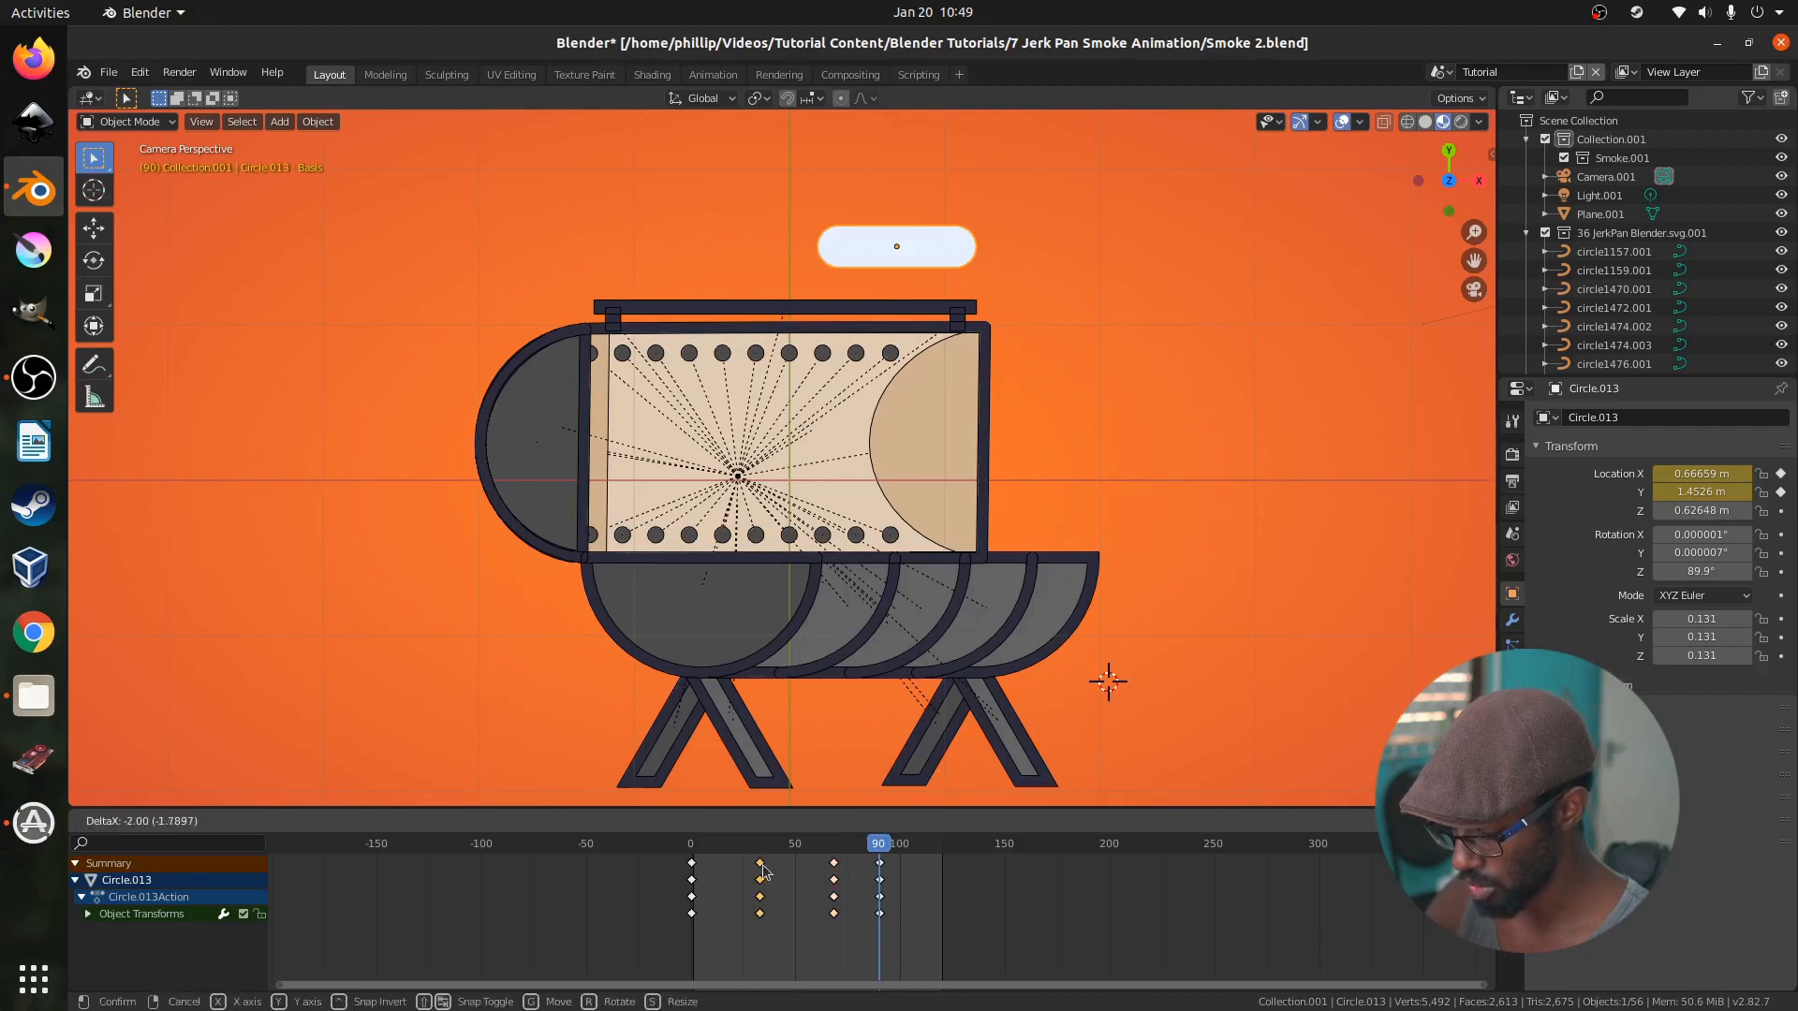
click(759, 866)
click(834, 865)
key(g)
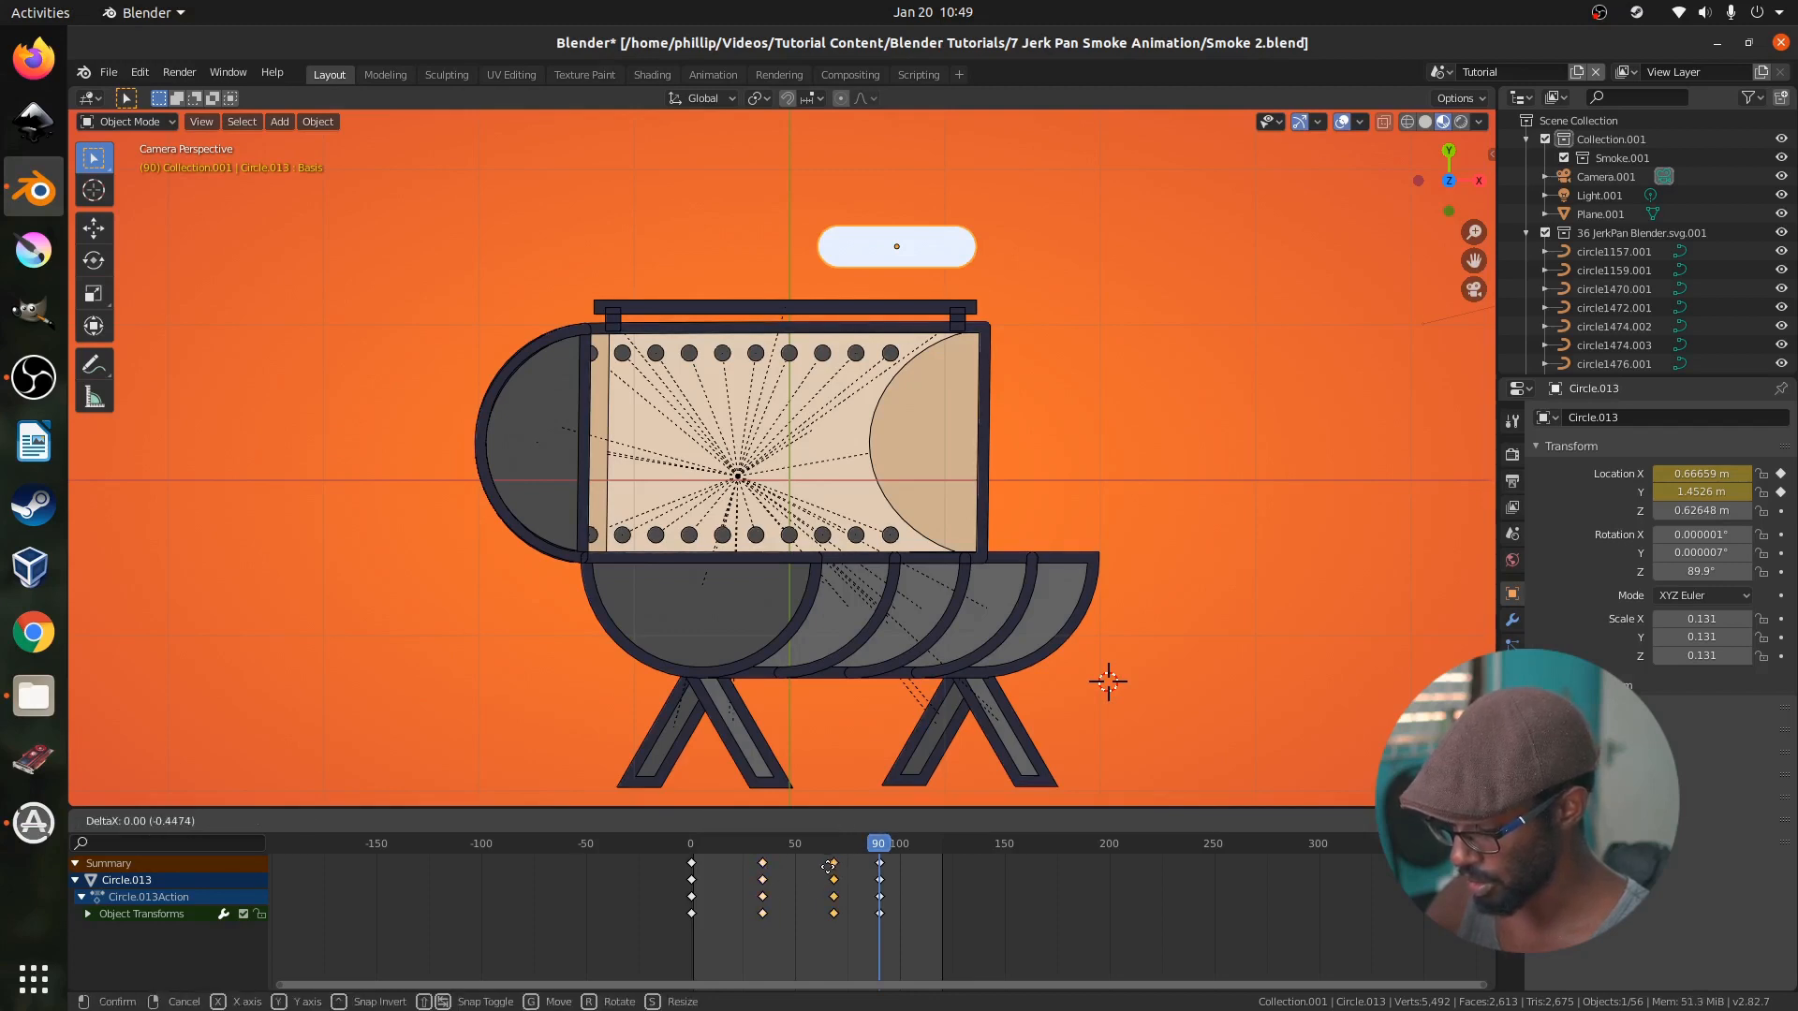
click(818, 875)
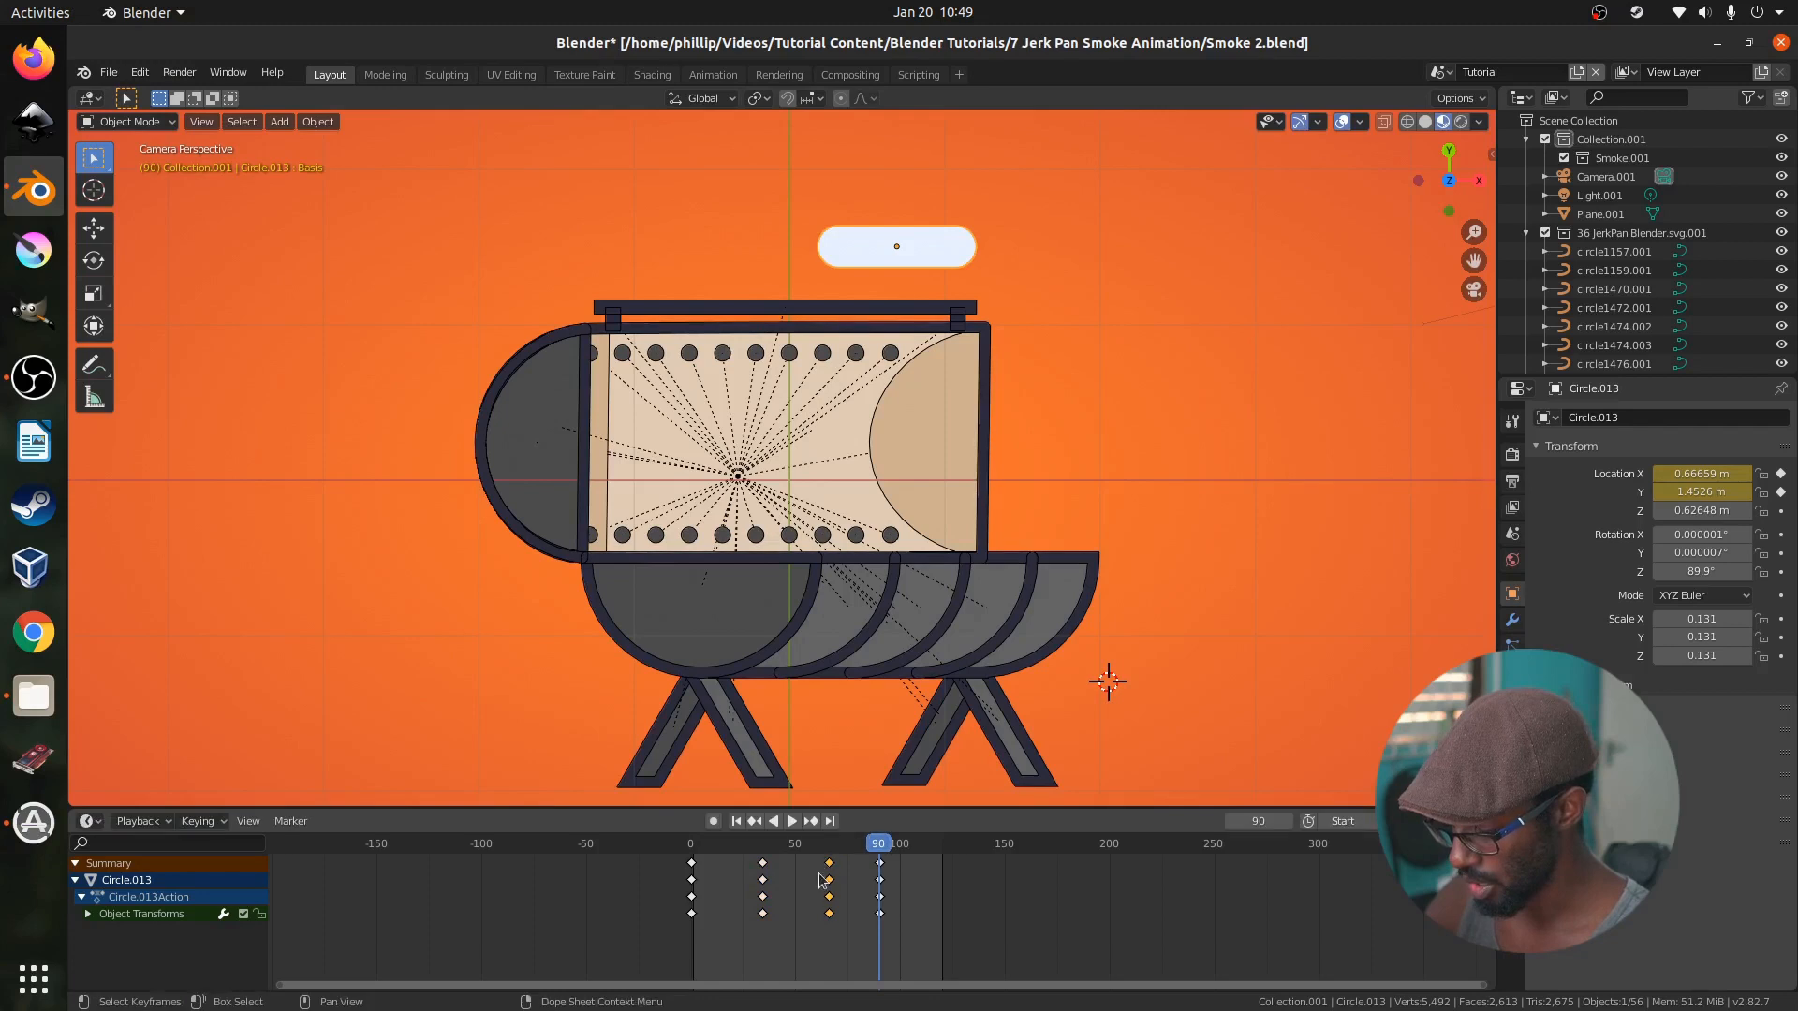
key(g)
click(749, 868)
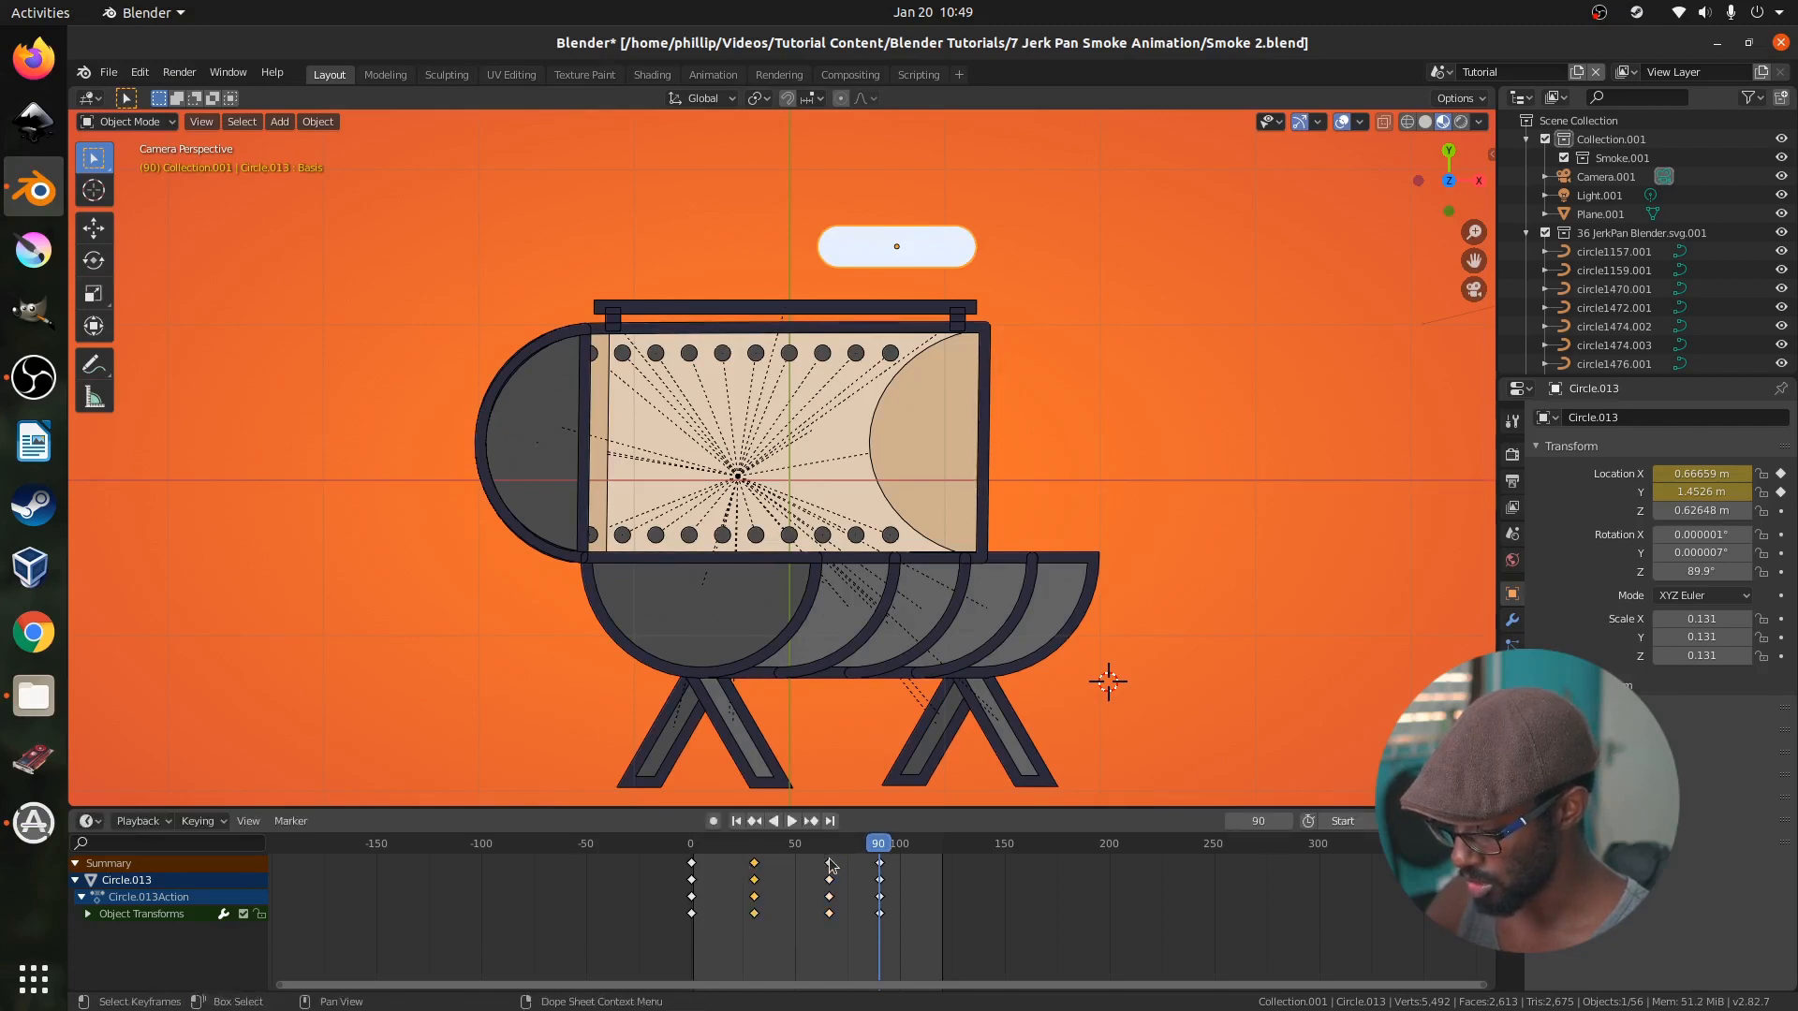
key(g)
click(823, 865)
Check the capsule's position at the retimed keyframes and play the animation from the start
click(754, 849)
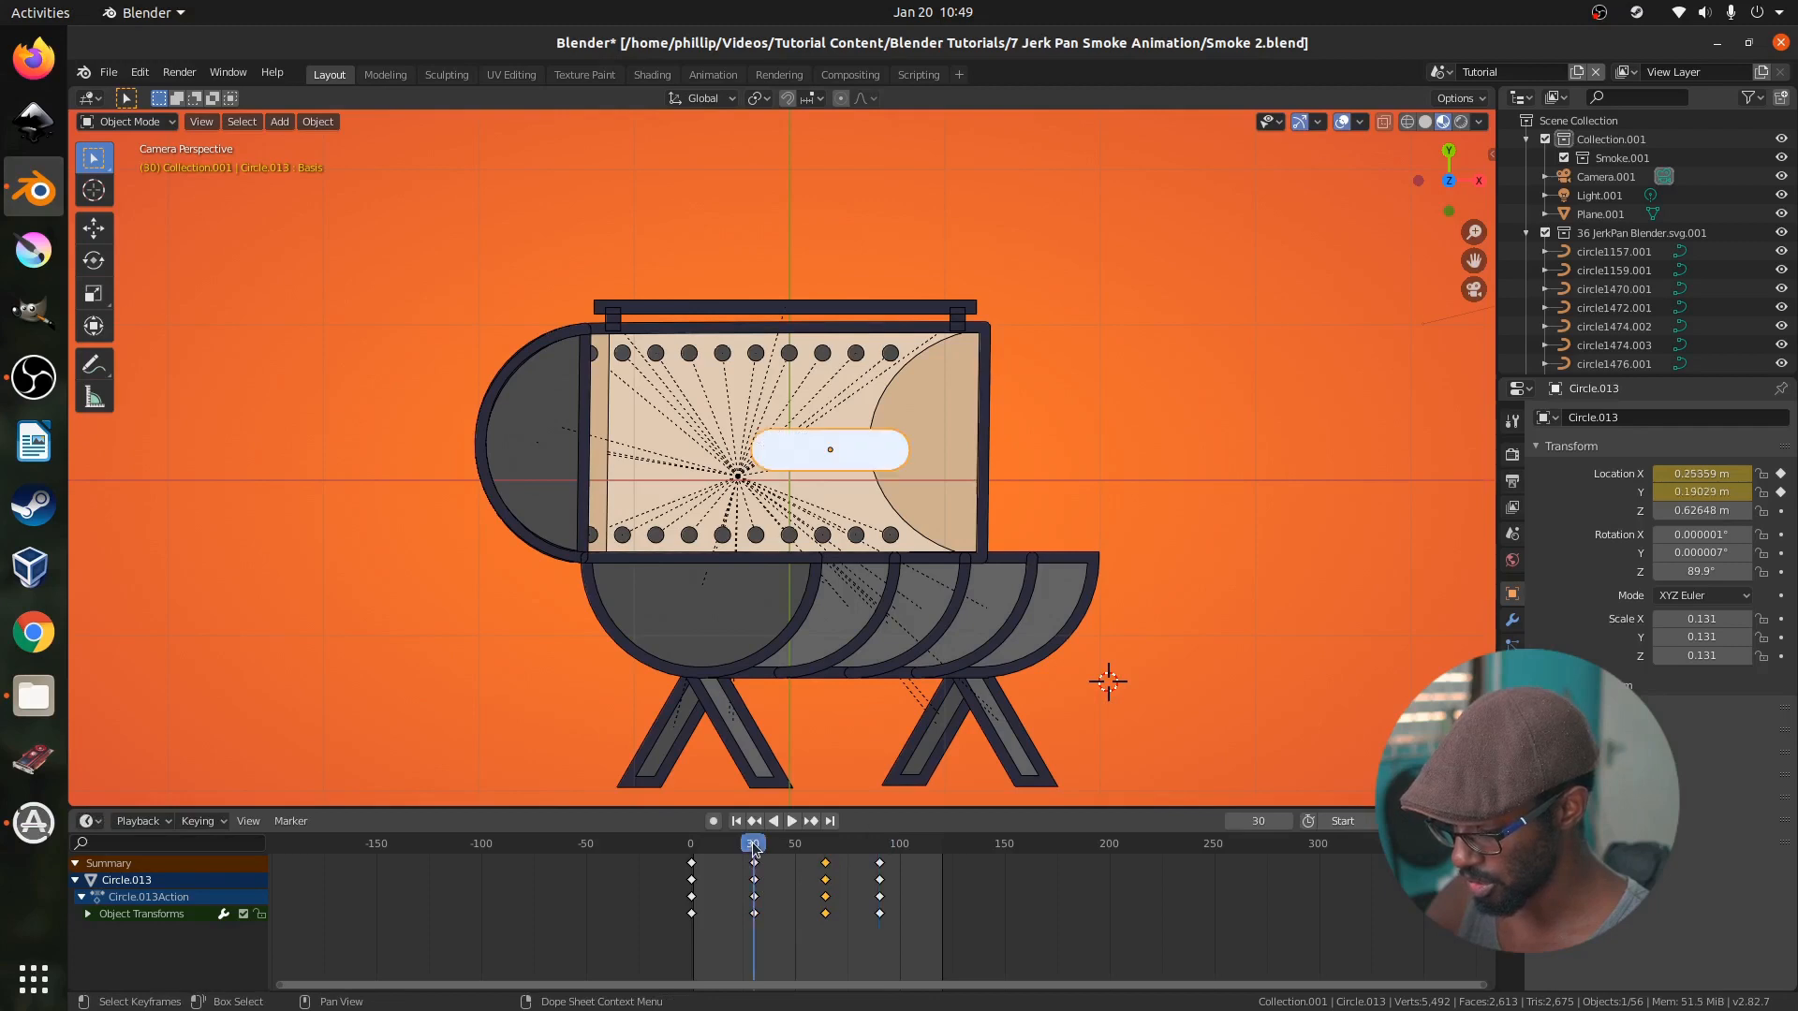
click(823, 850)
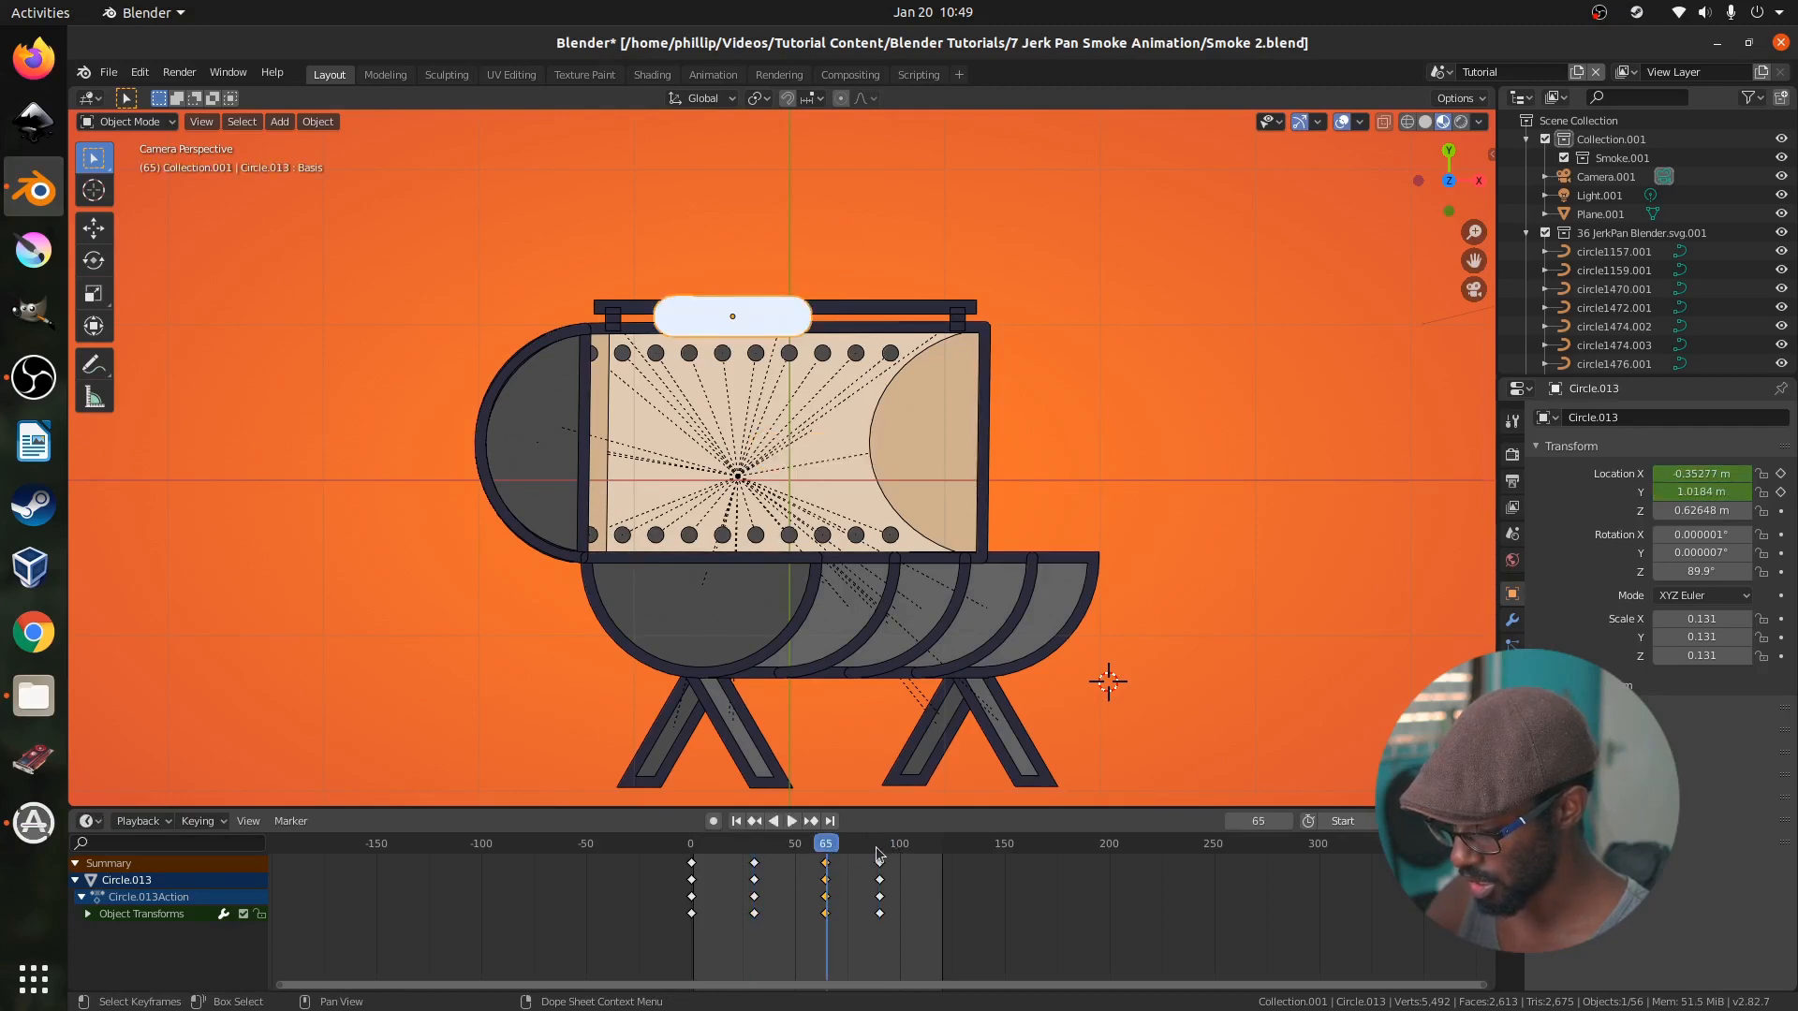
drag(875, 847, 880, 853)
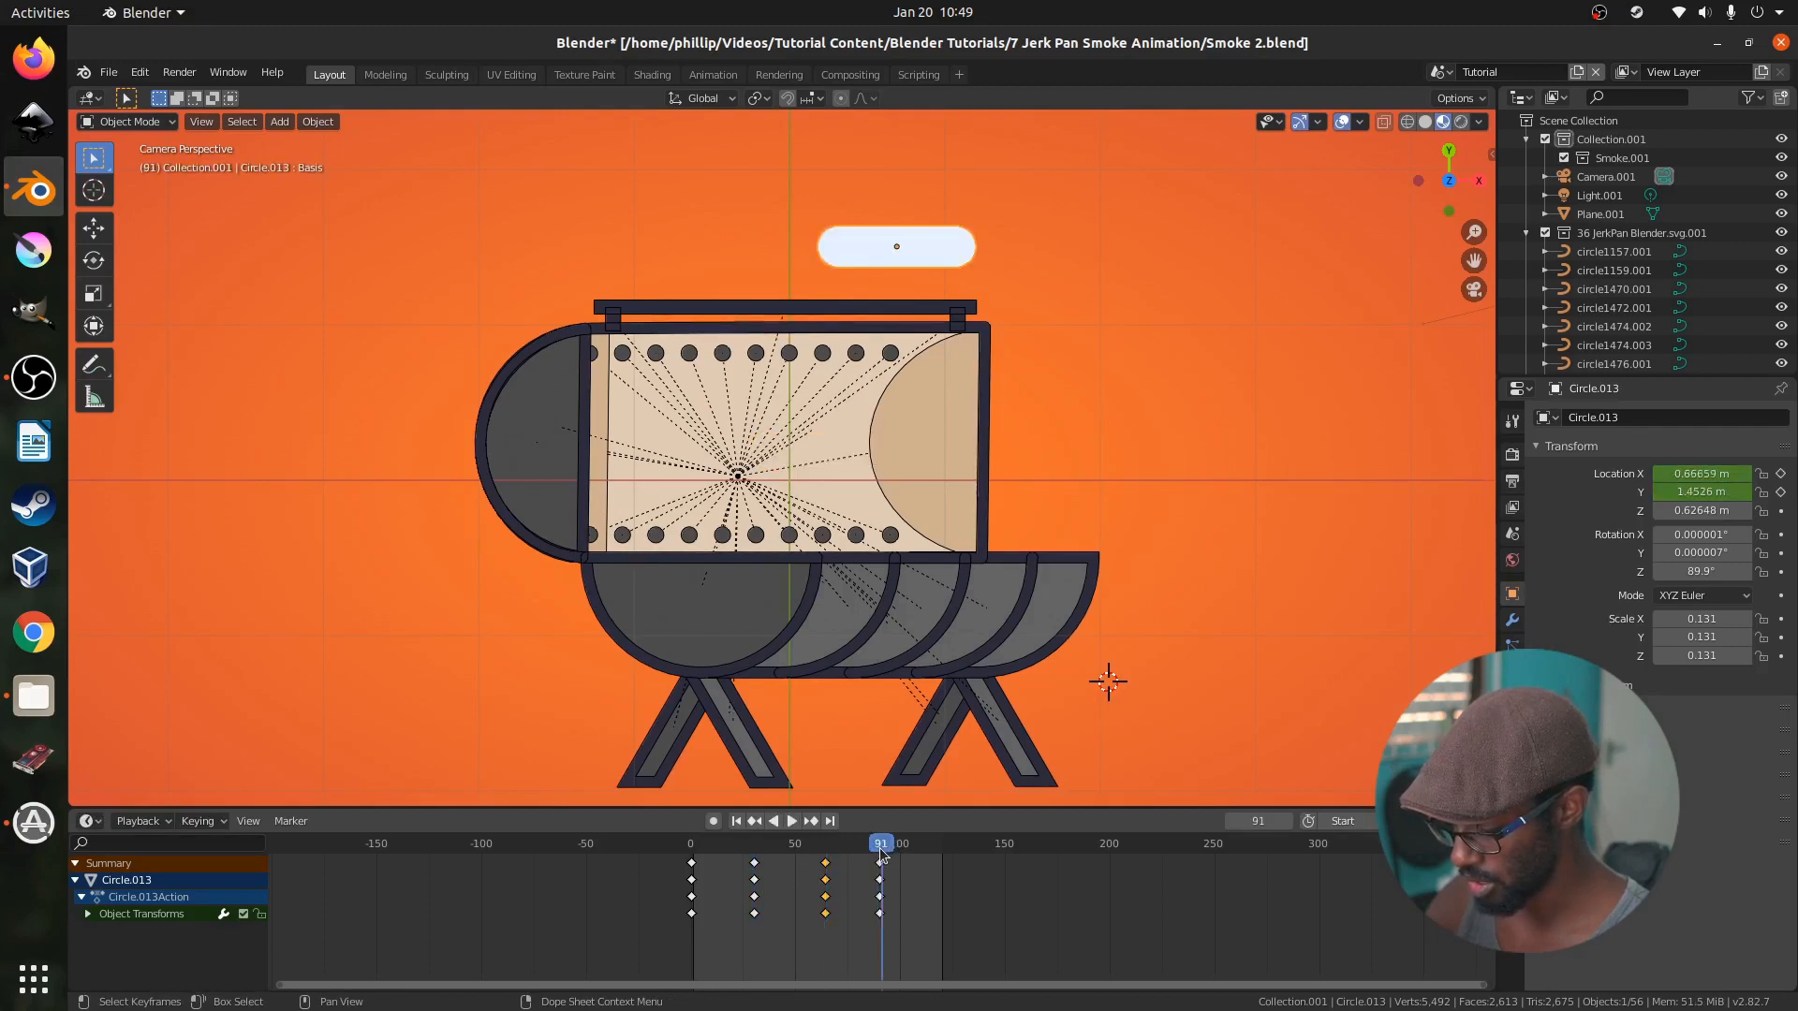
click(689, 849)
key(space)
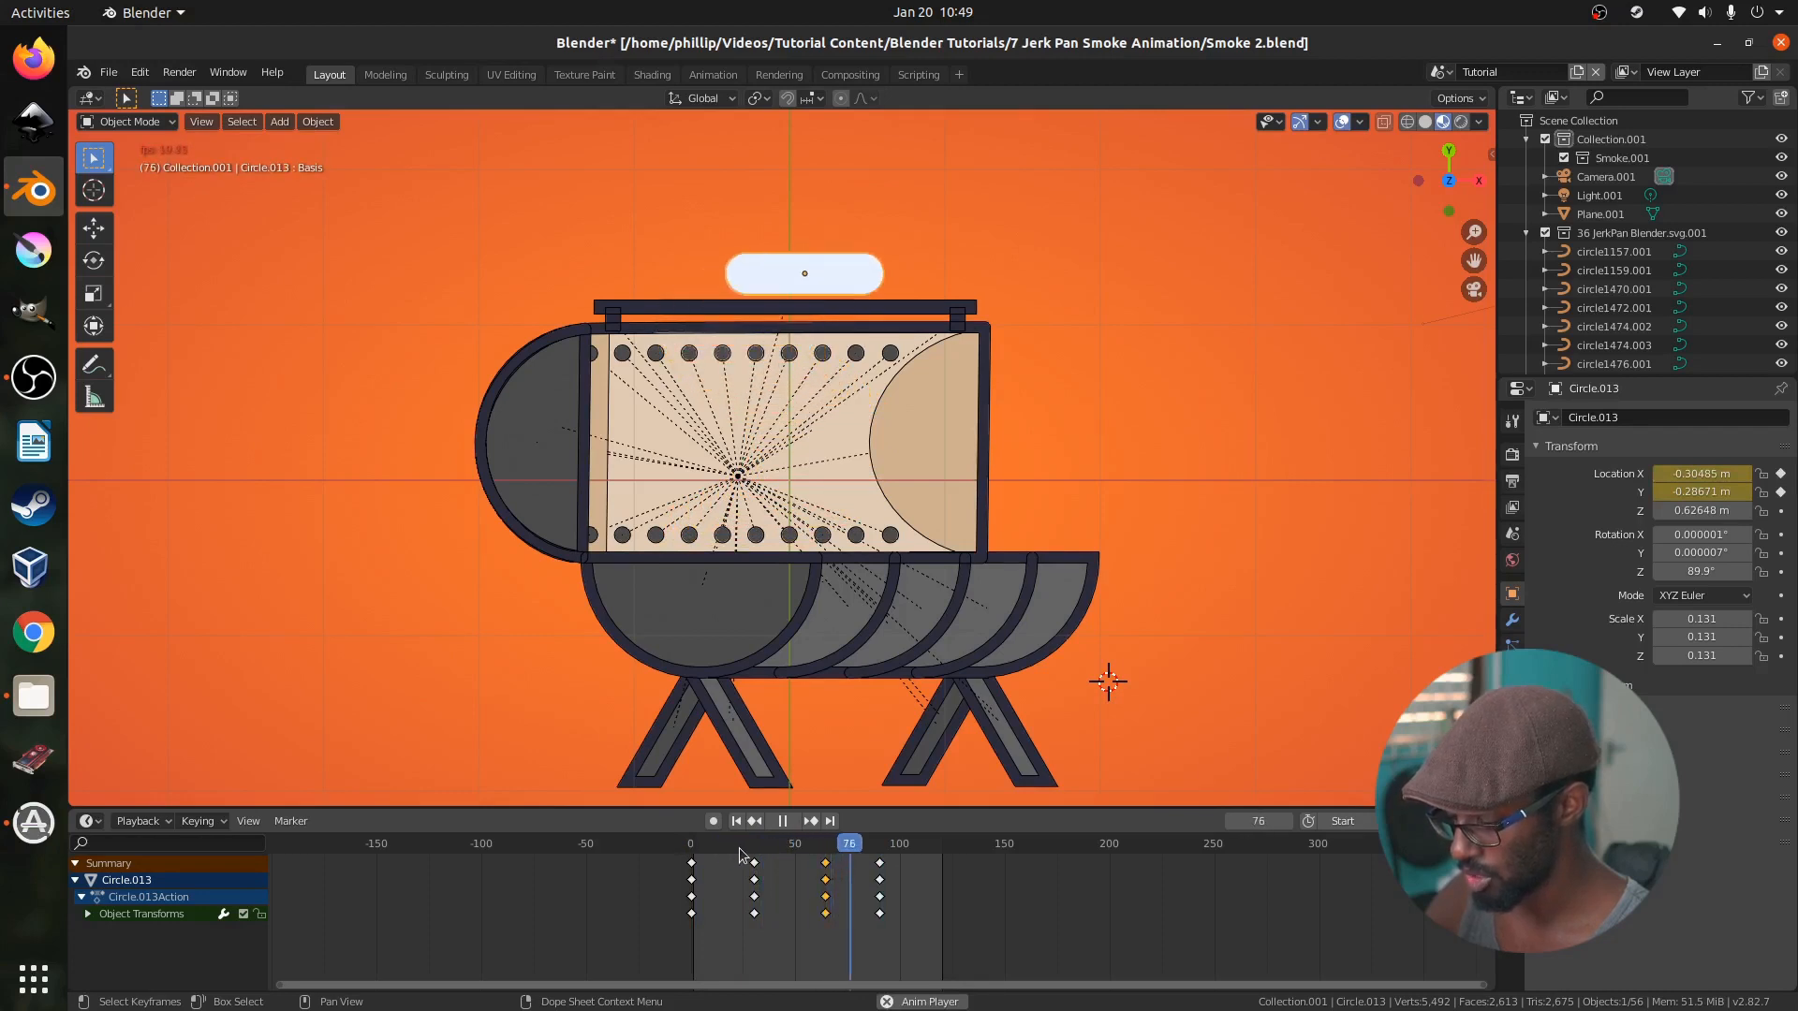
key(space)
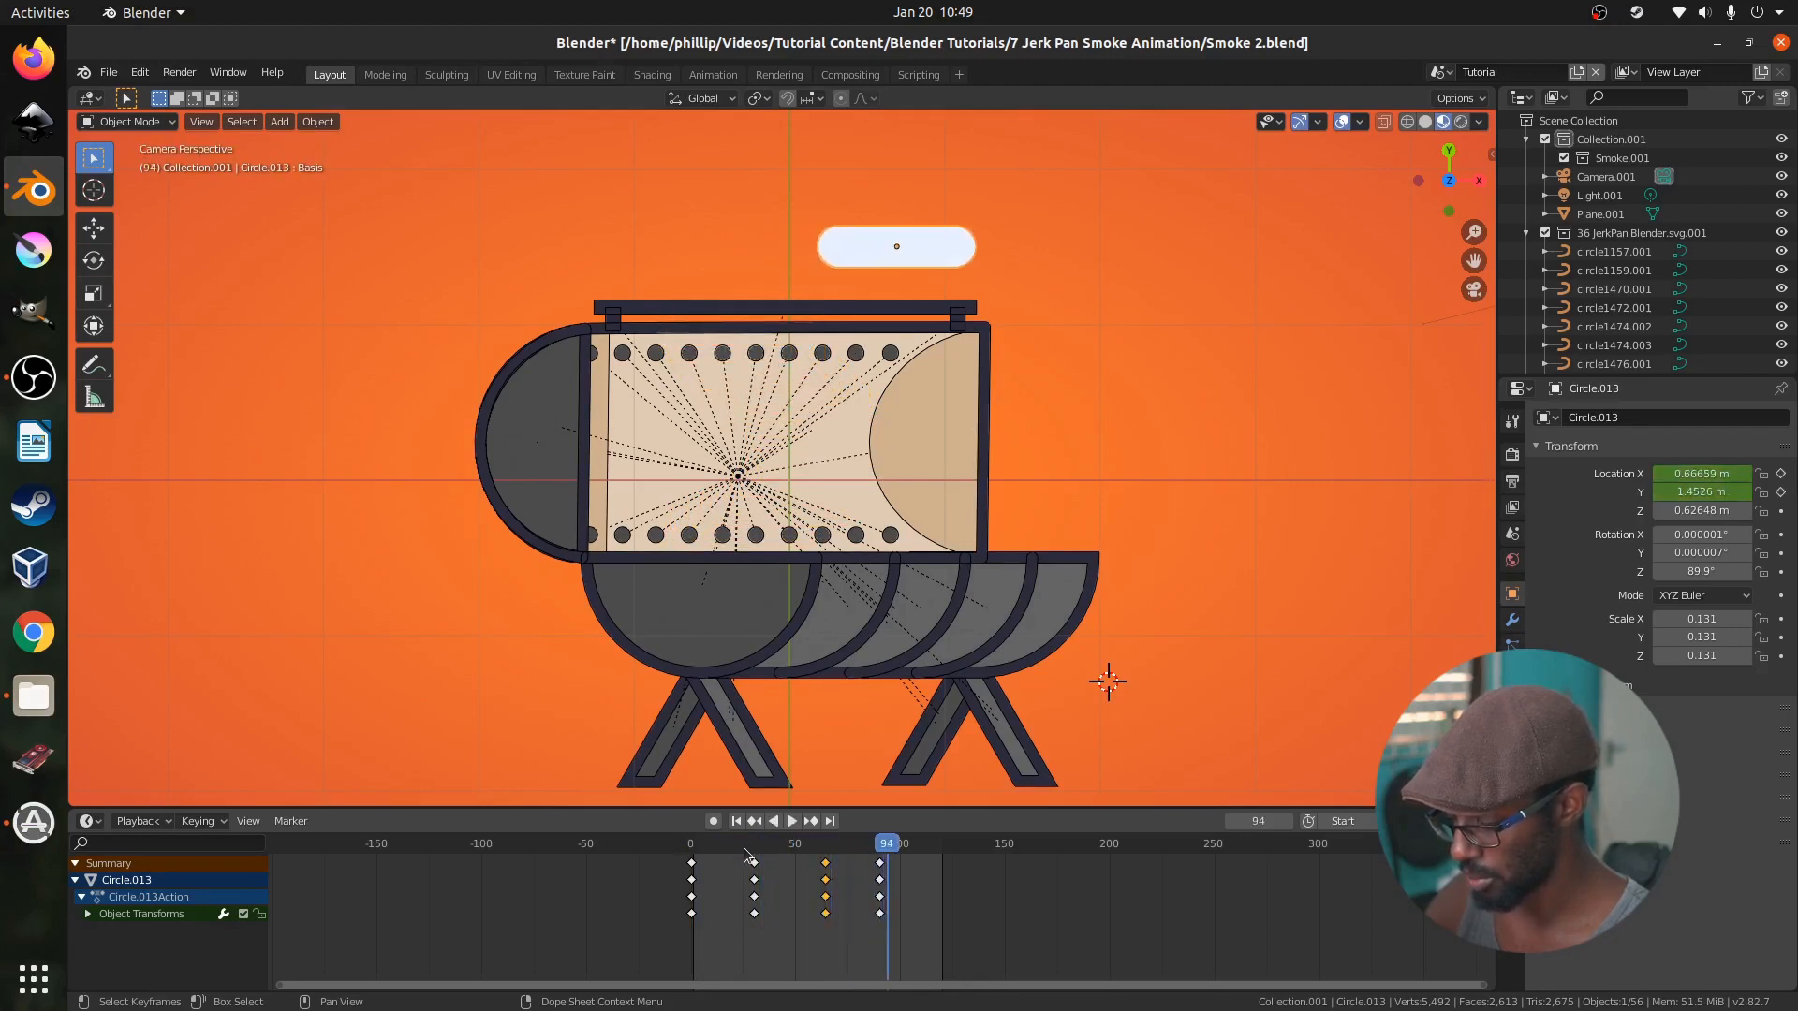
Return to frame 1 and add two shape keys after the Basis key on the capsule mesh
click(690, 862)
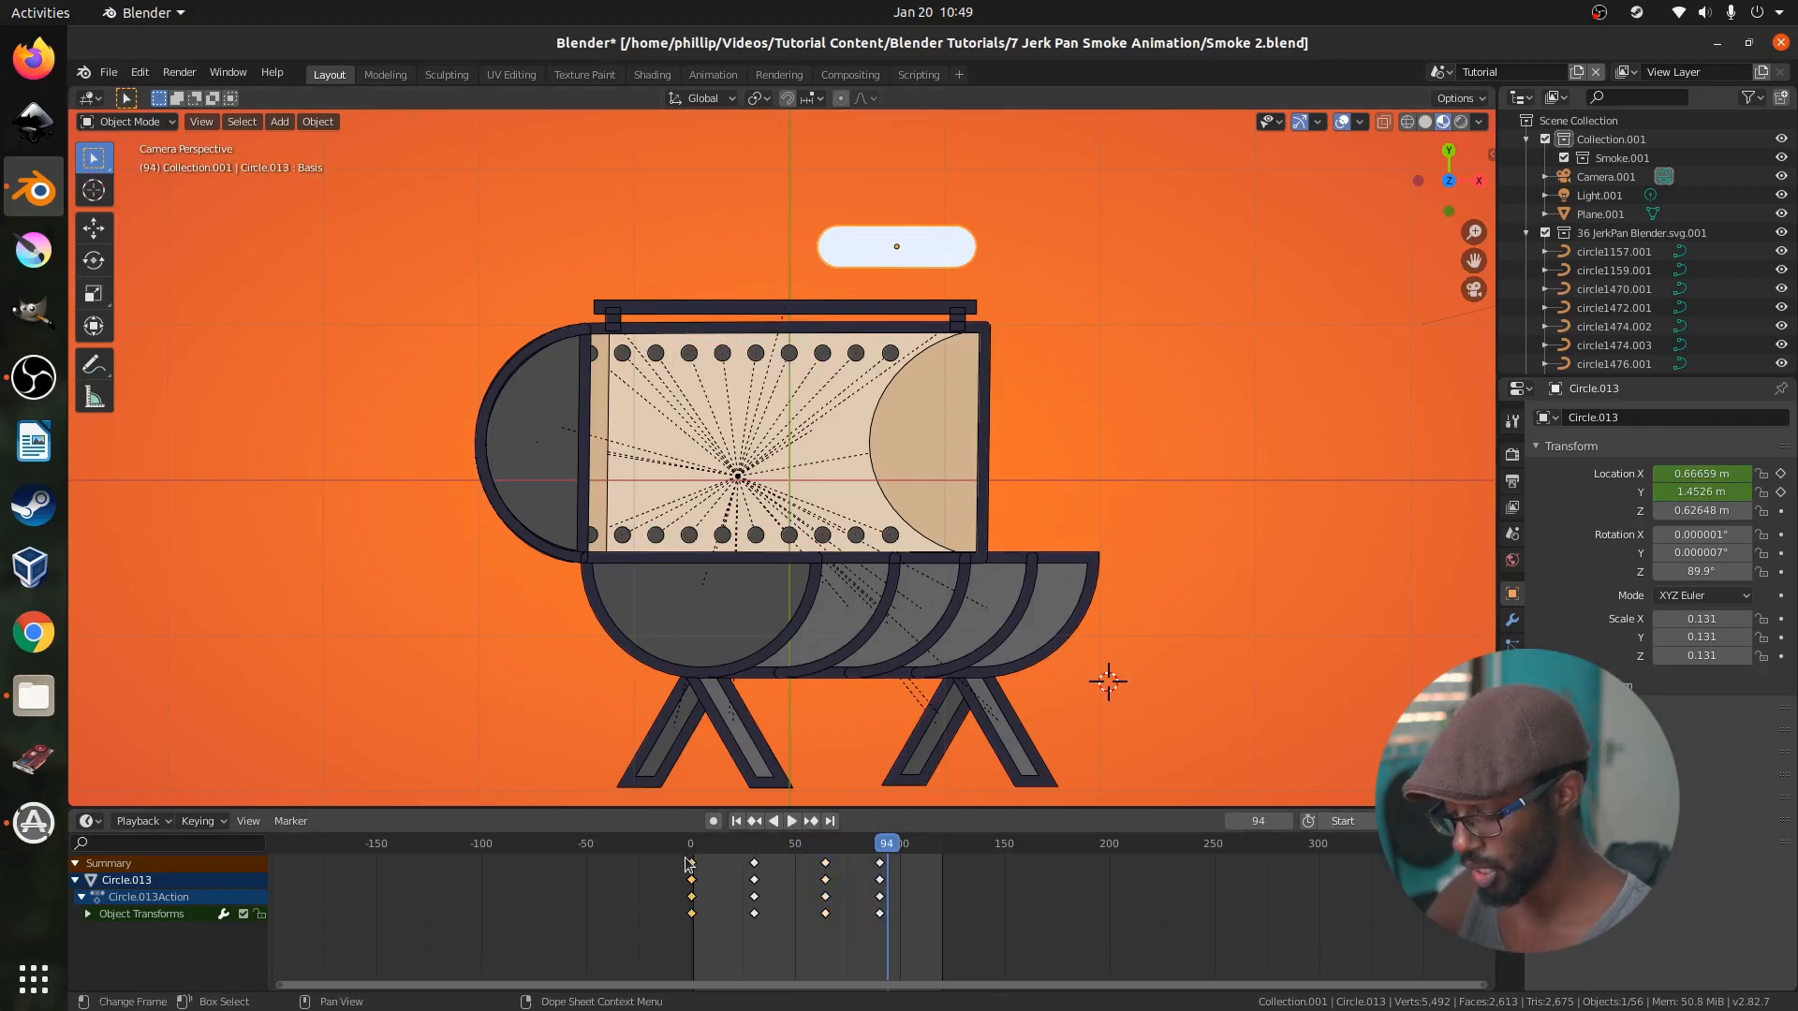
key(shift+Left)
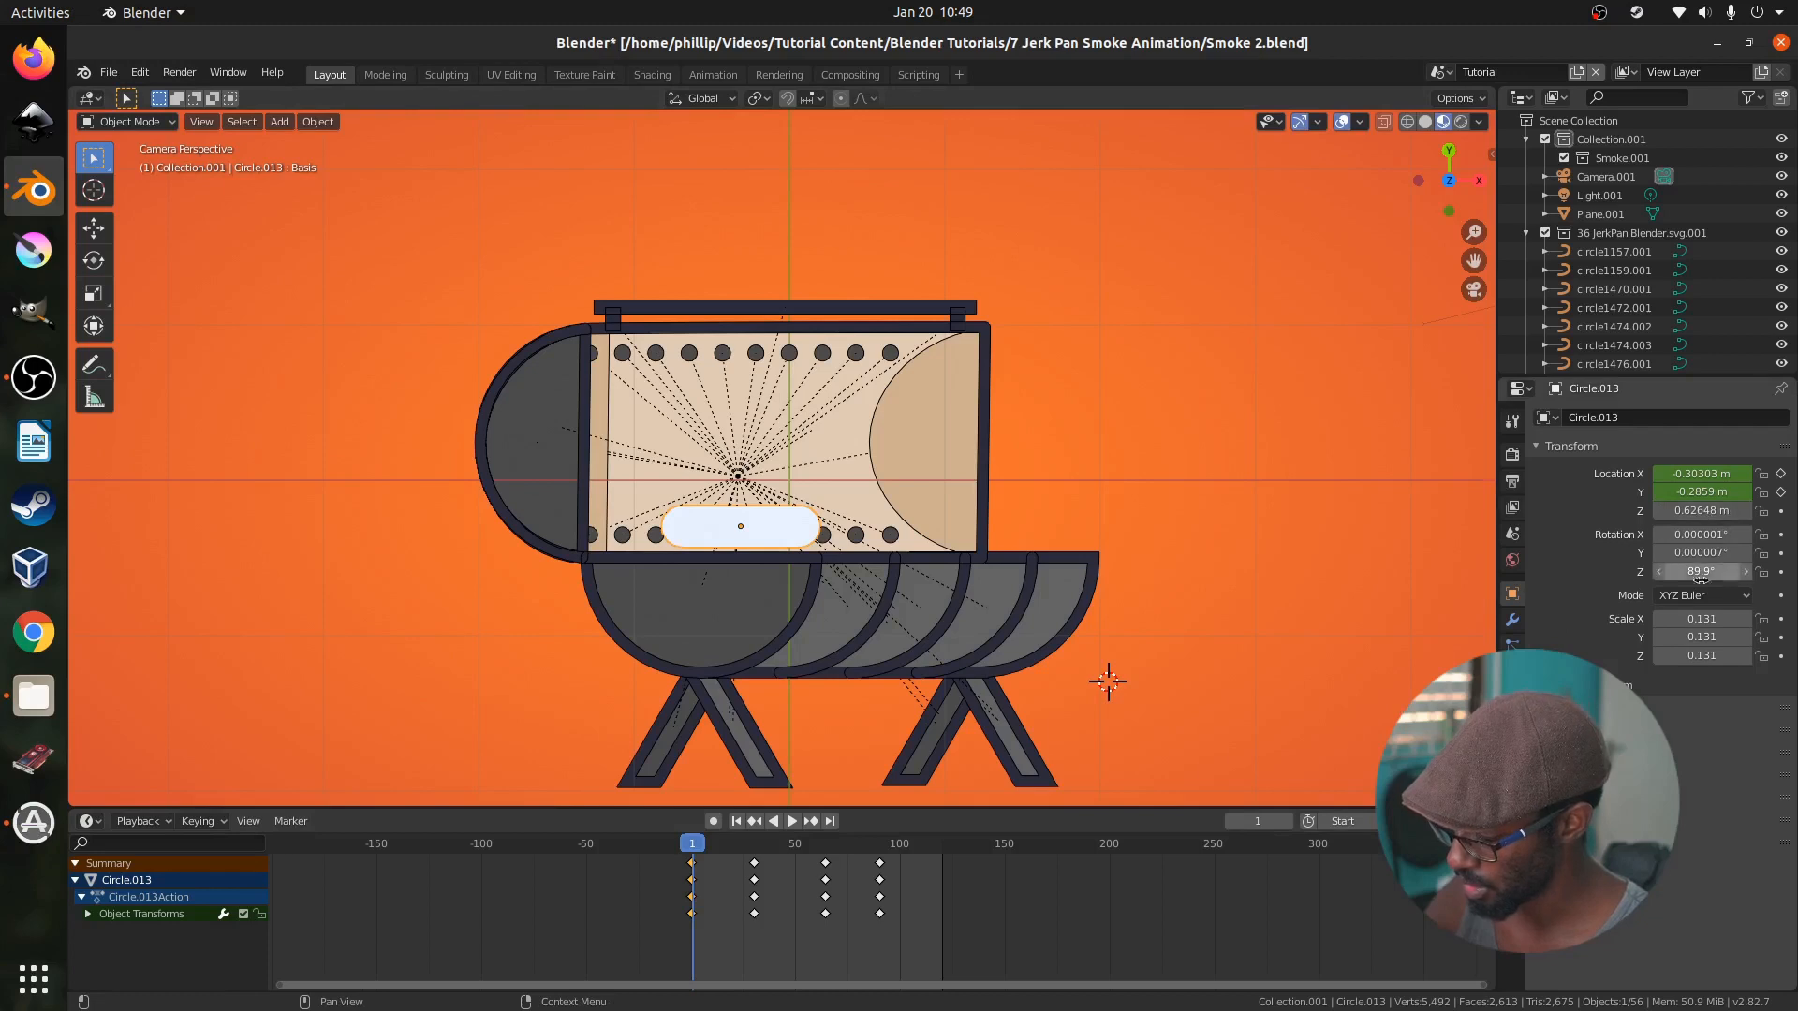
click(1513, 726)
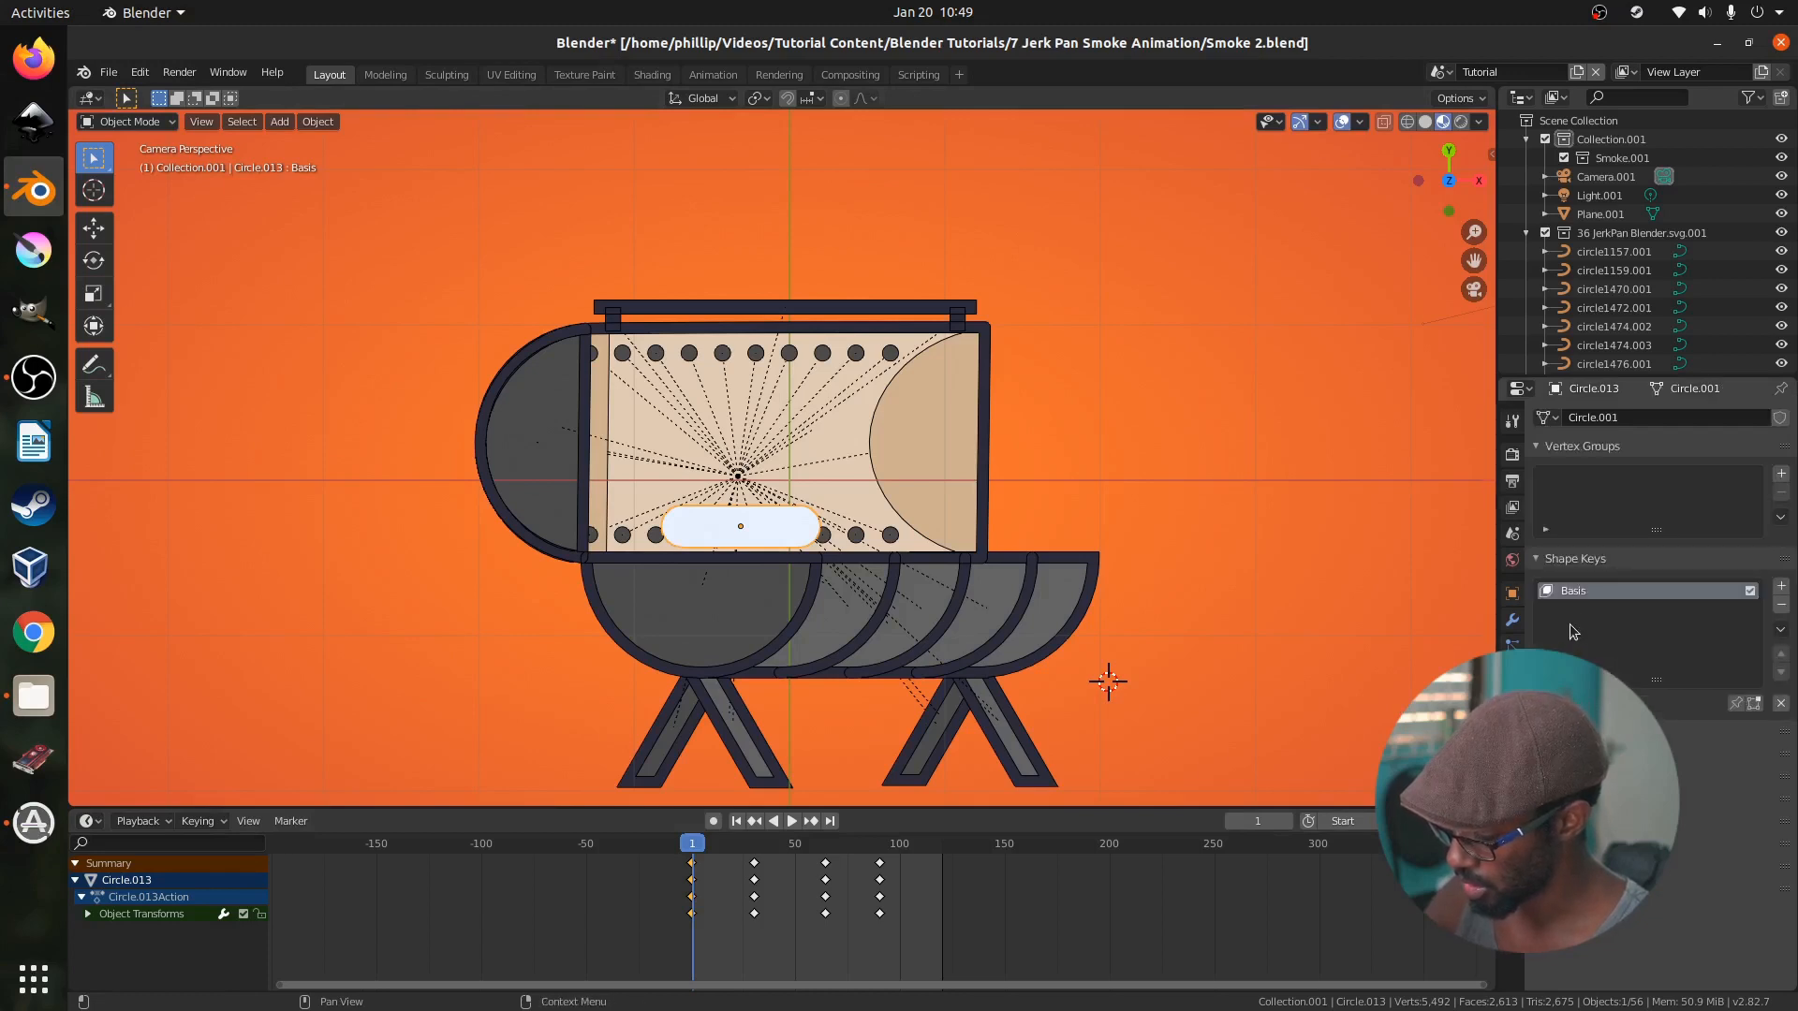
click(1779, 587)
click(1779, 587)
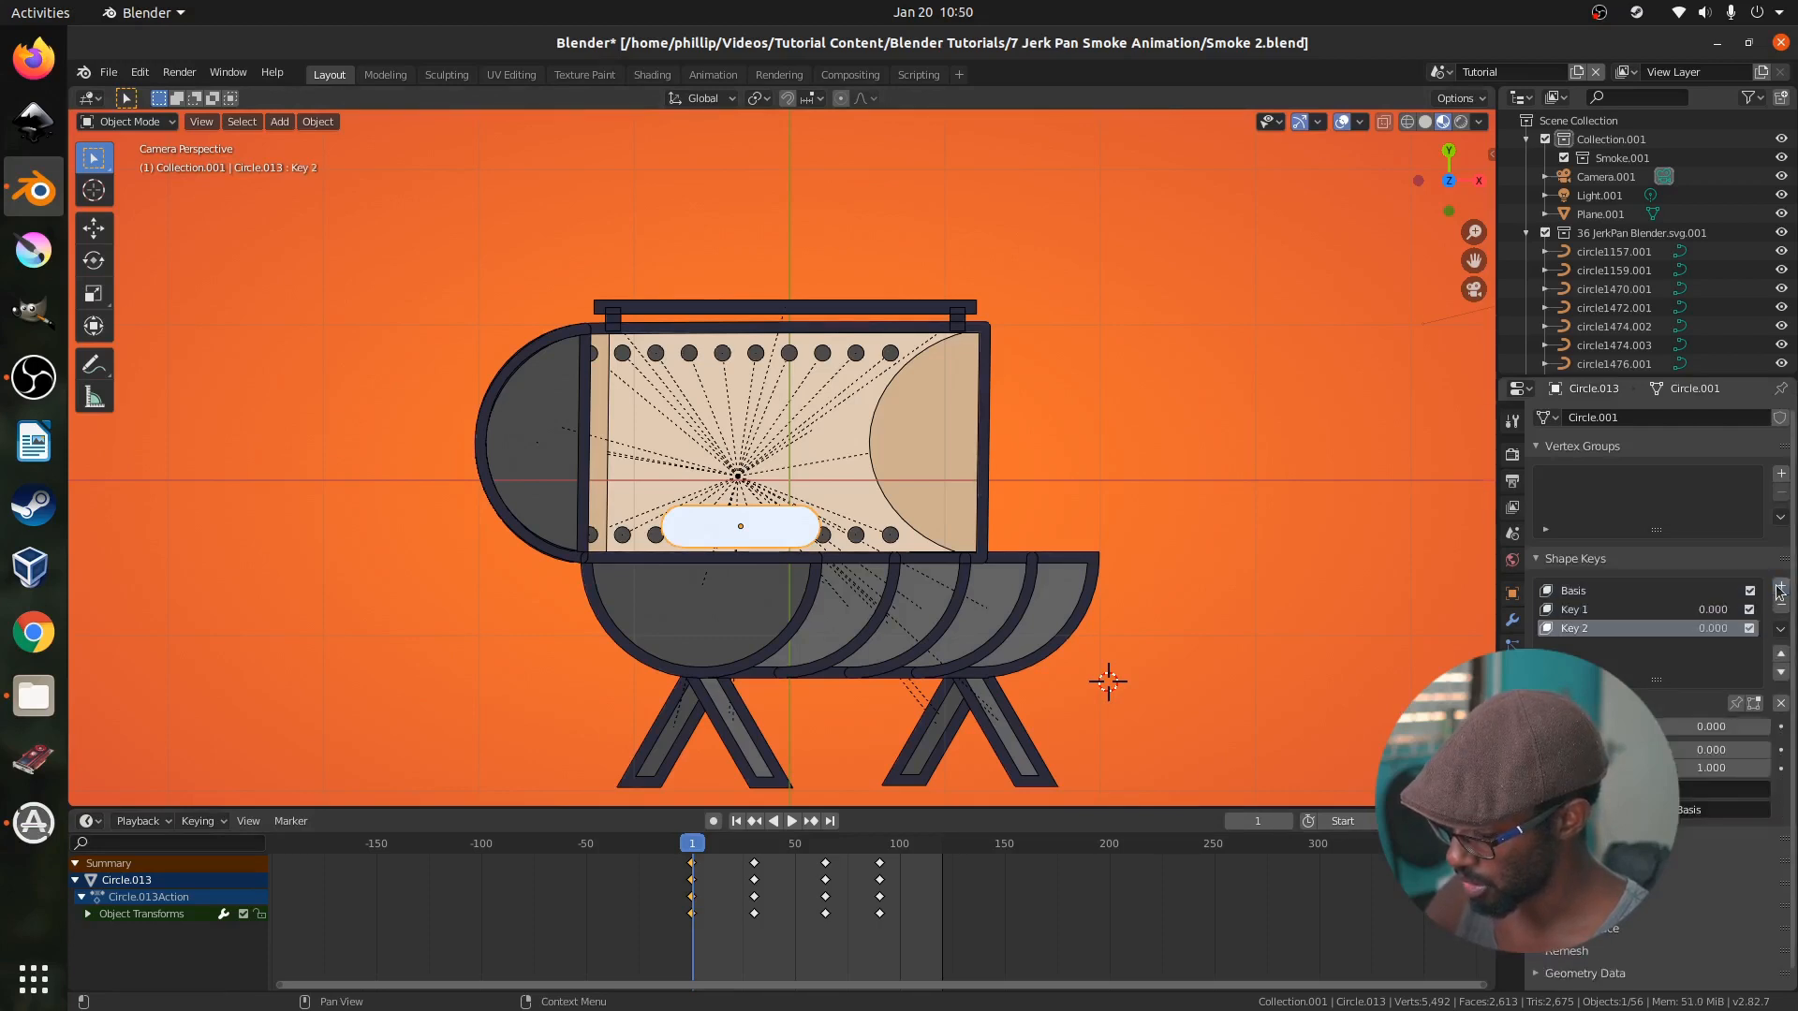
Rename the two new shape keys EasIn and EaseOut
click(1646, 610)
double_click(1645, 610)
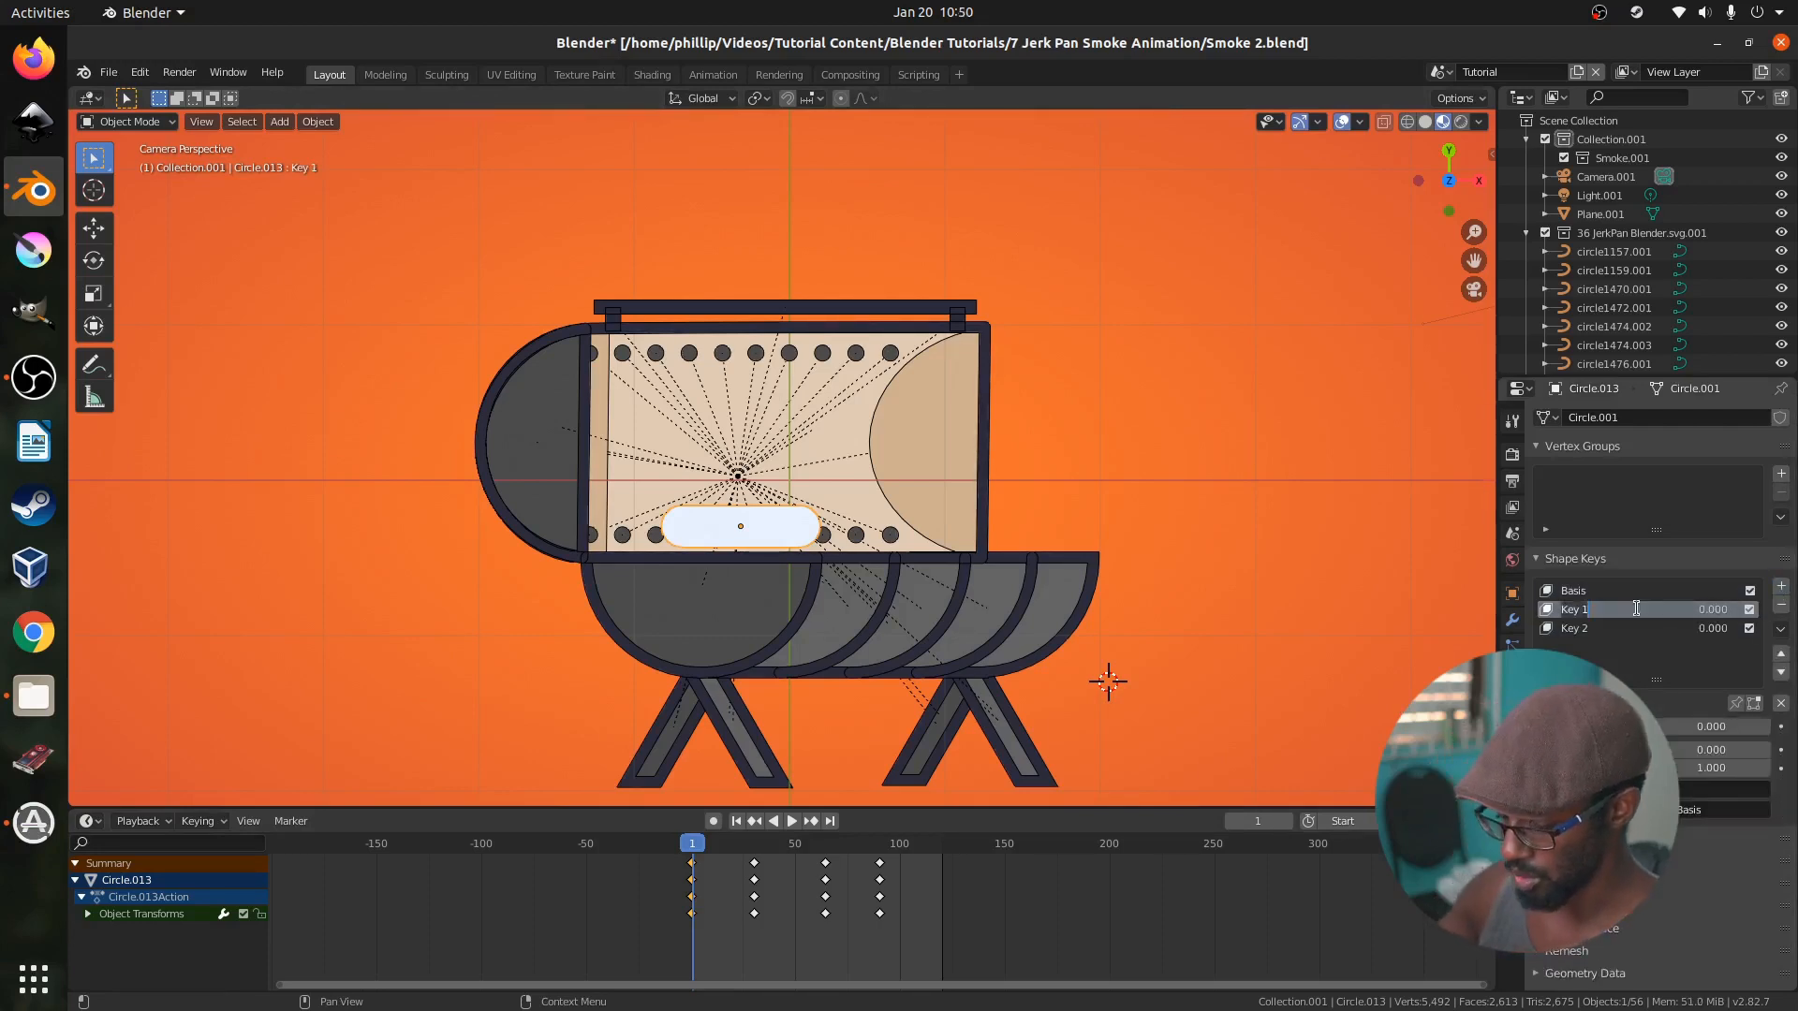
text(Easin)
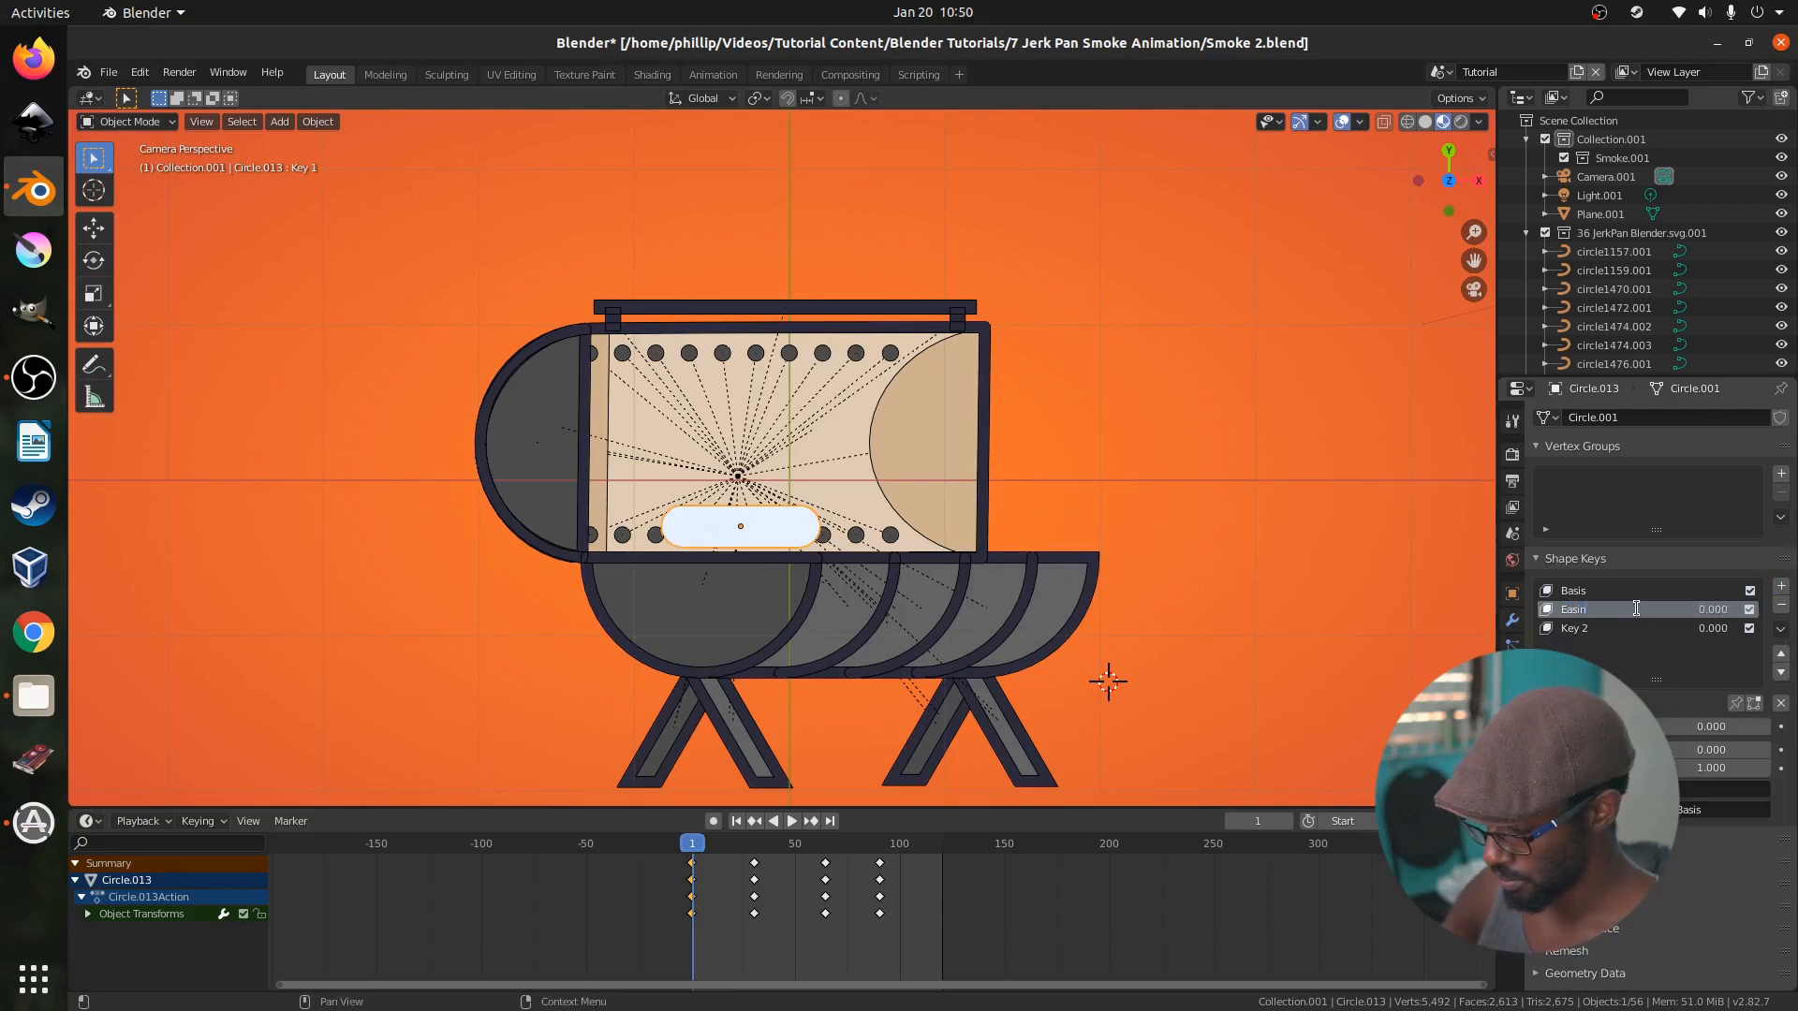
key(Return)
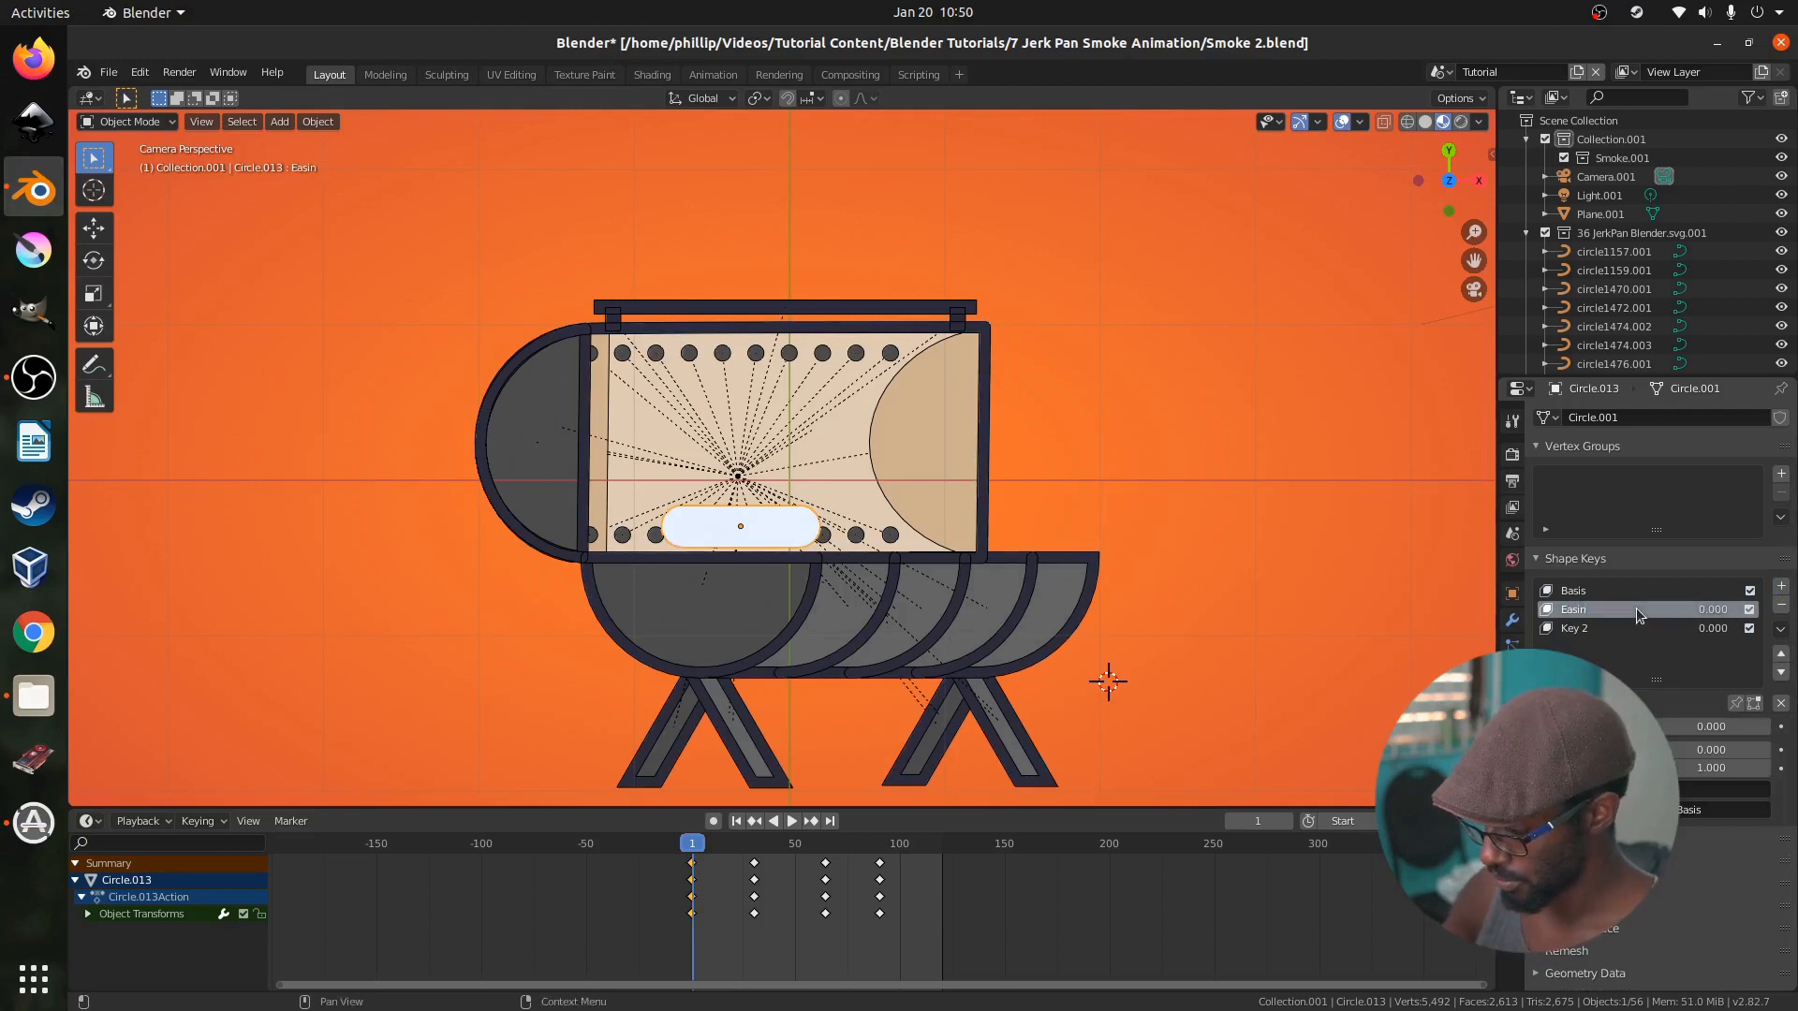
click(1592, 631)
double_click(1593, 631)
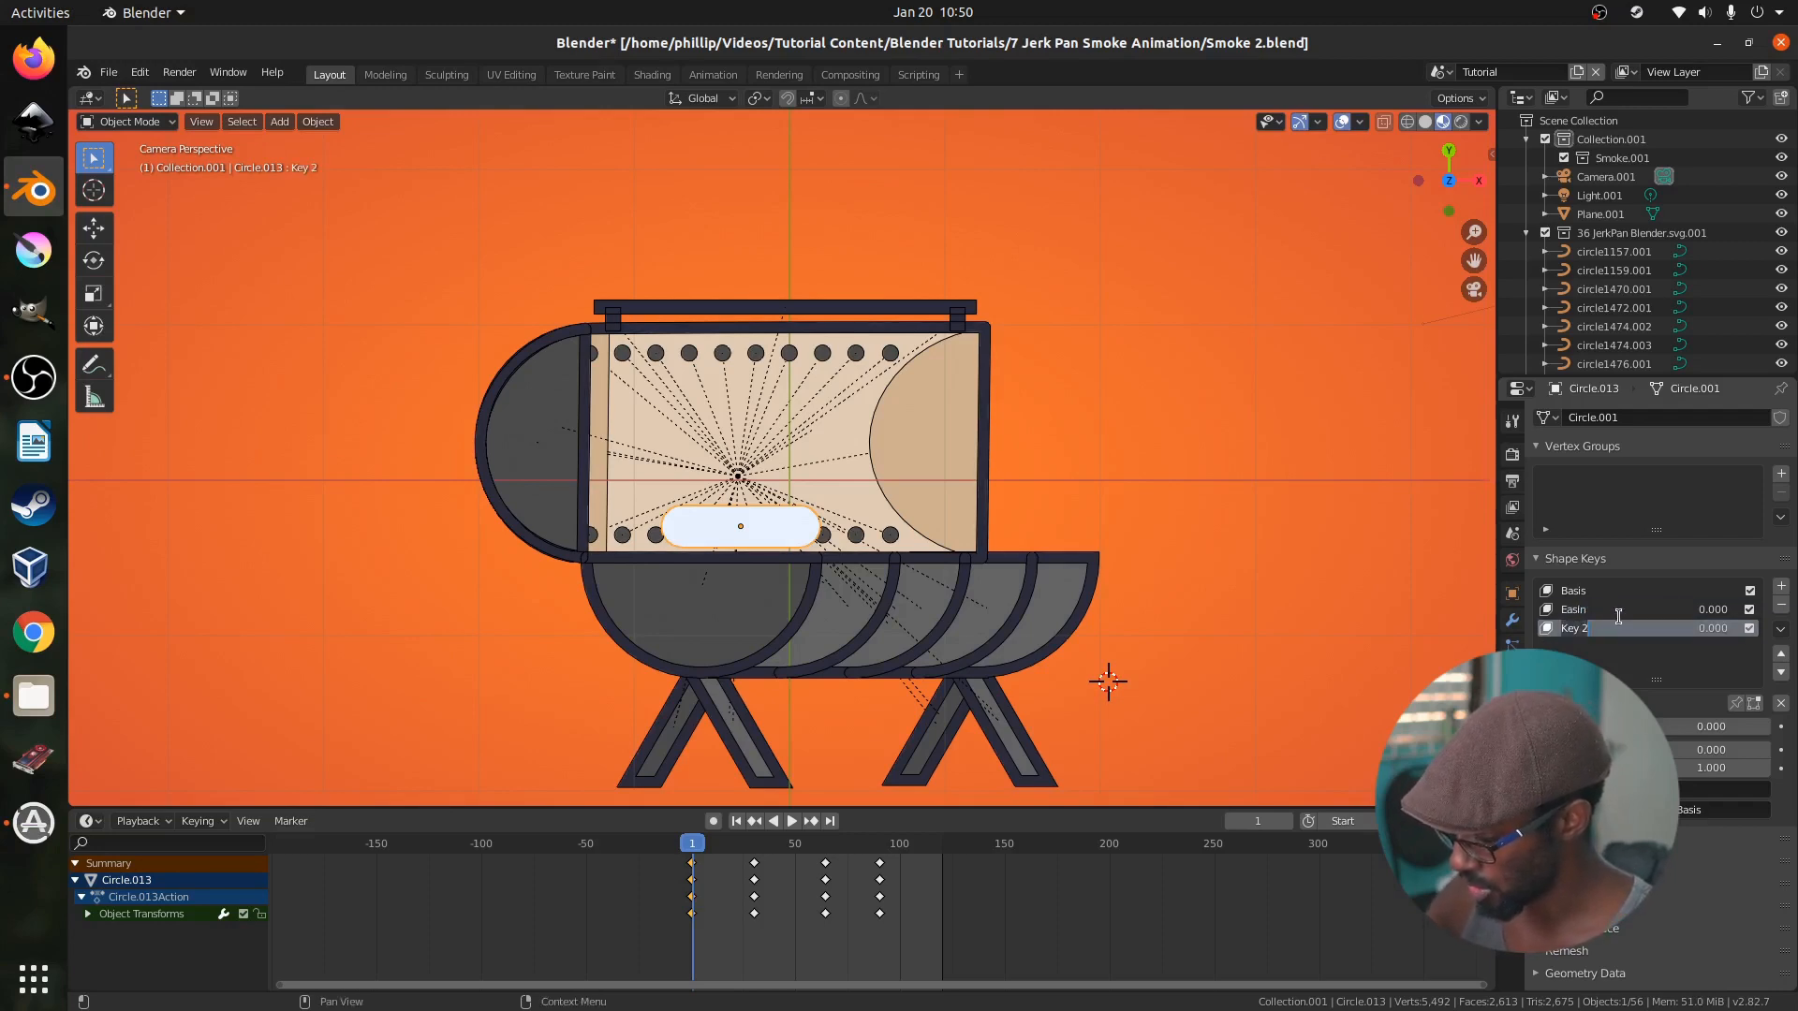
text(E)
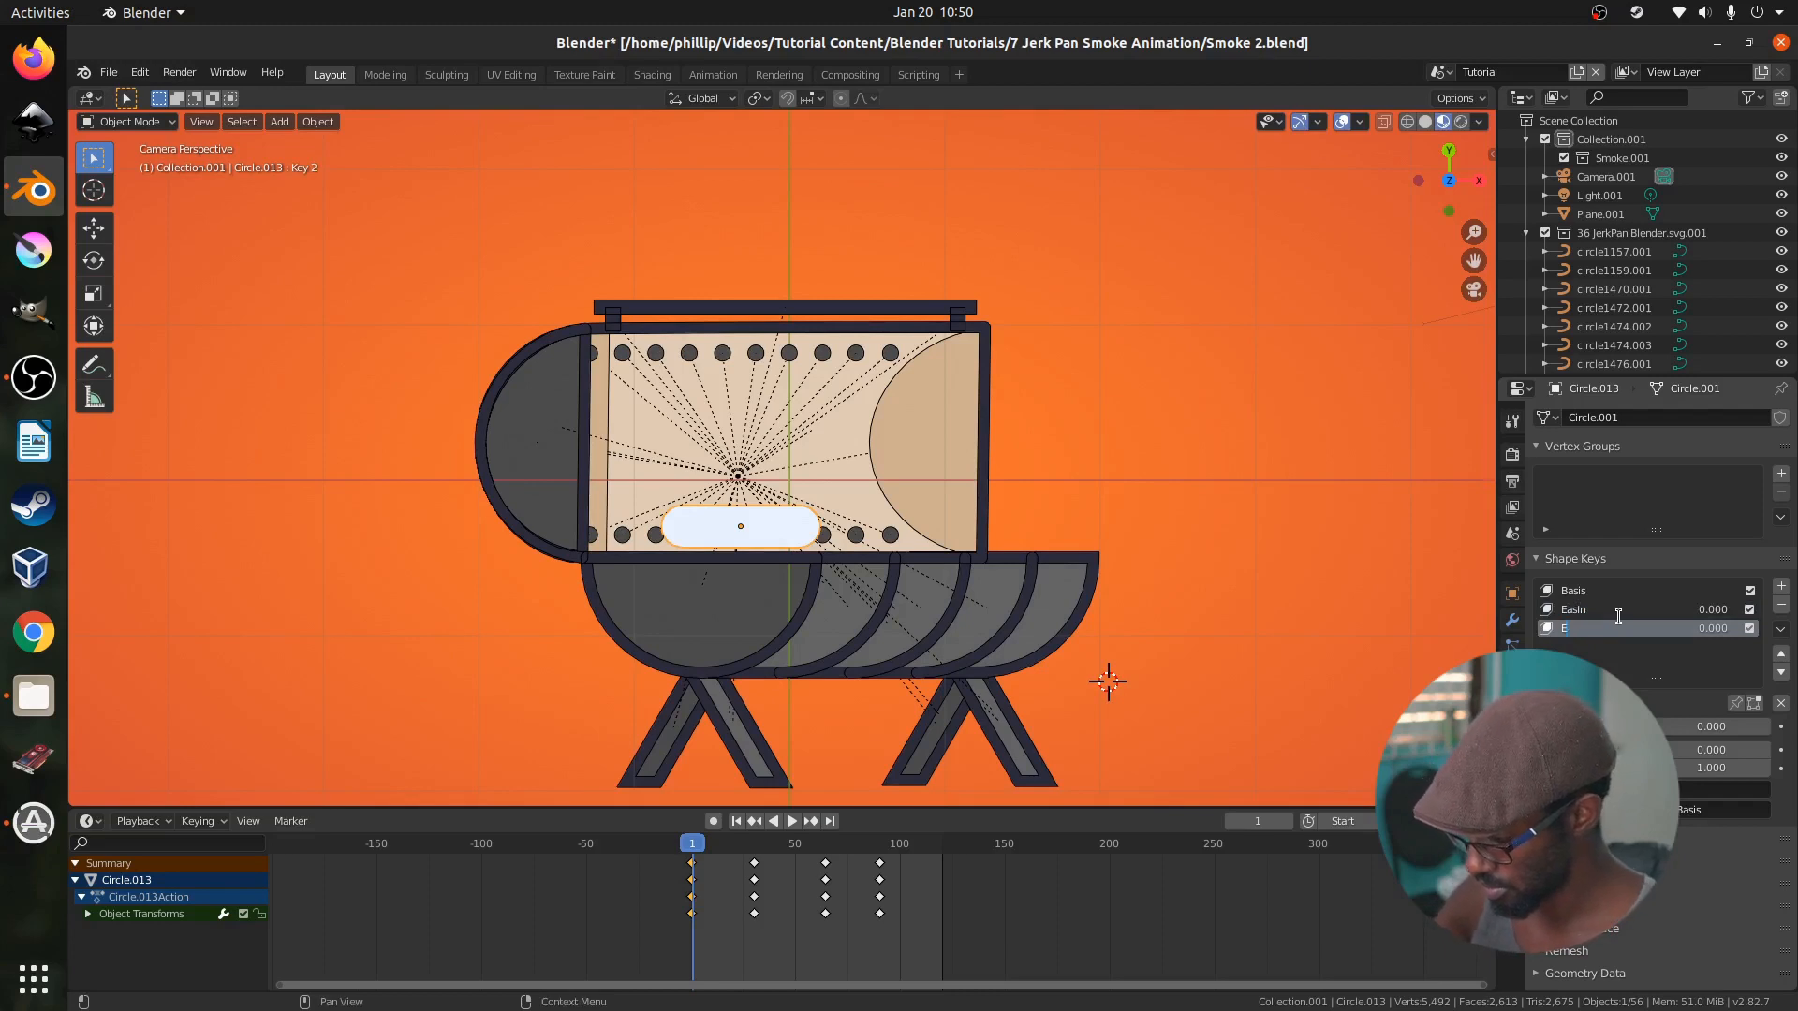
text(aseOut)
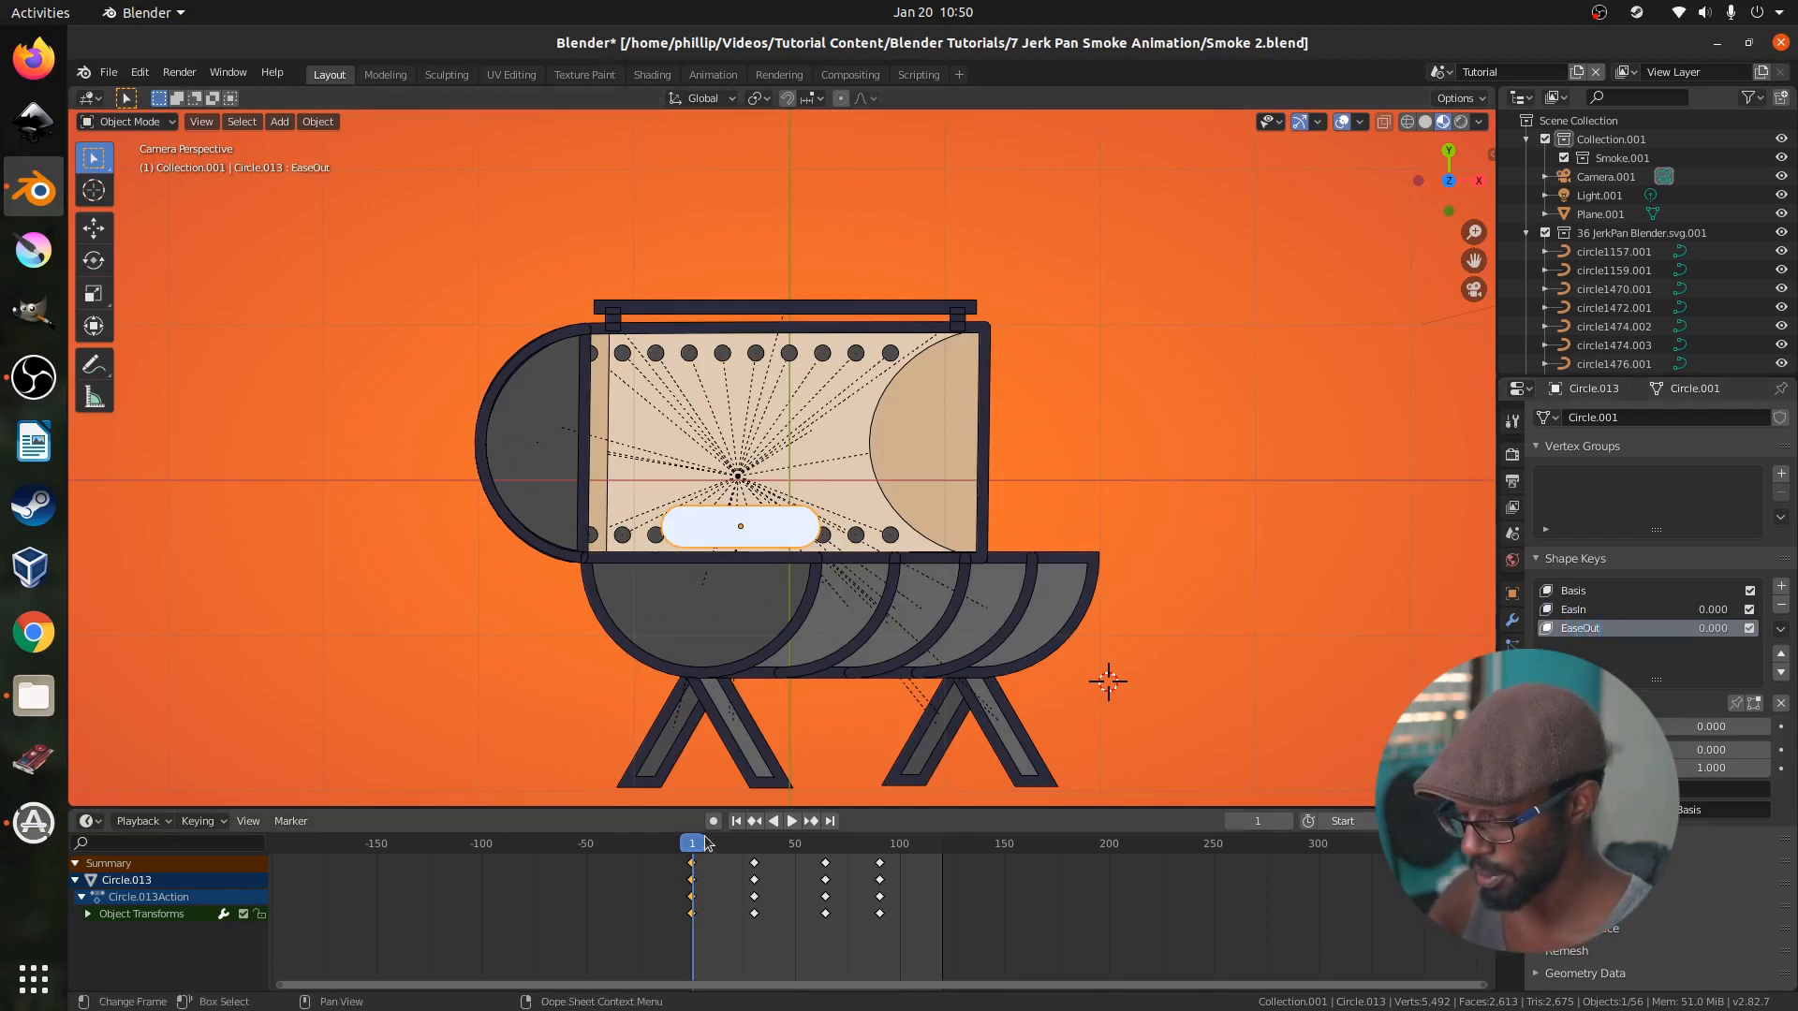
At frame 0, edit the EasIn shape key, scaling all capsule vertices except one at the left end down to a tiny pill
key(space)
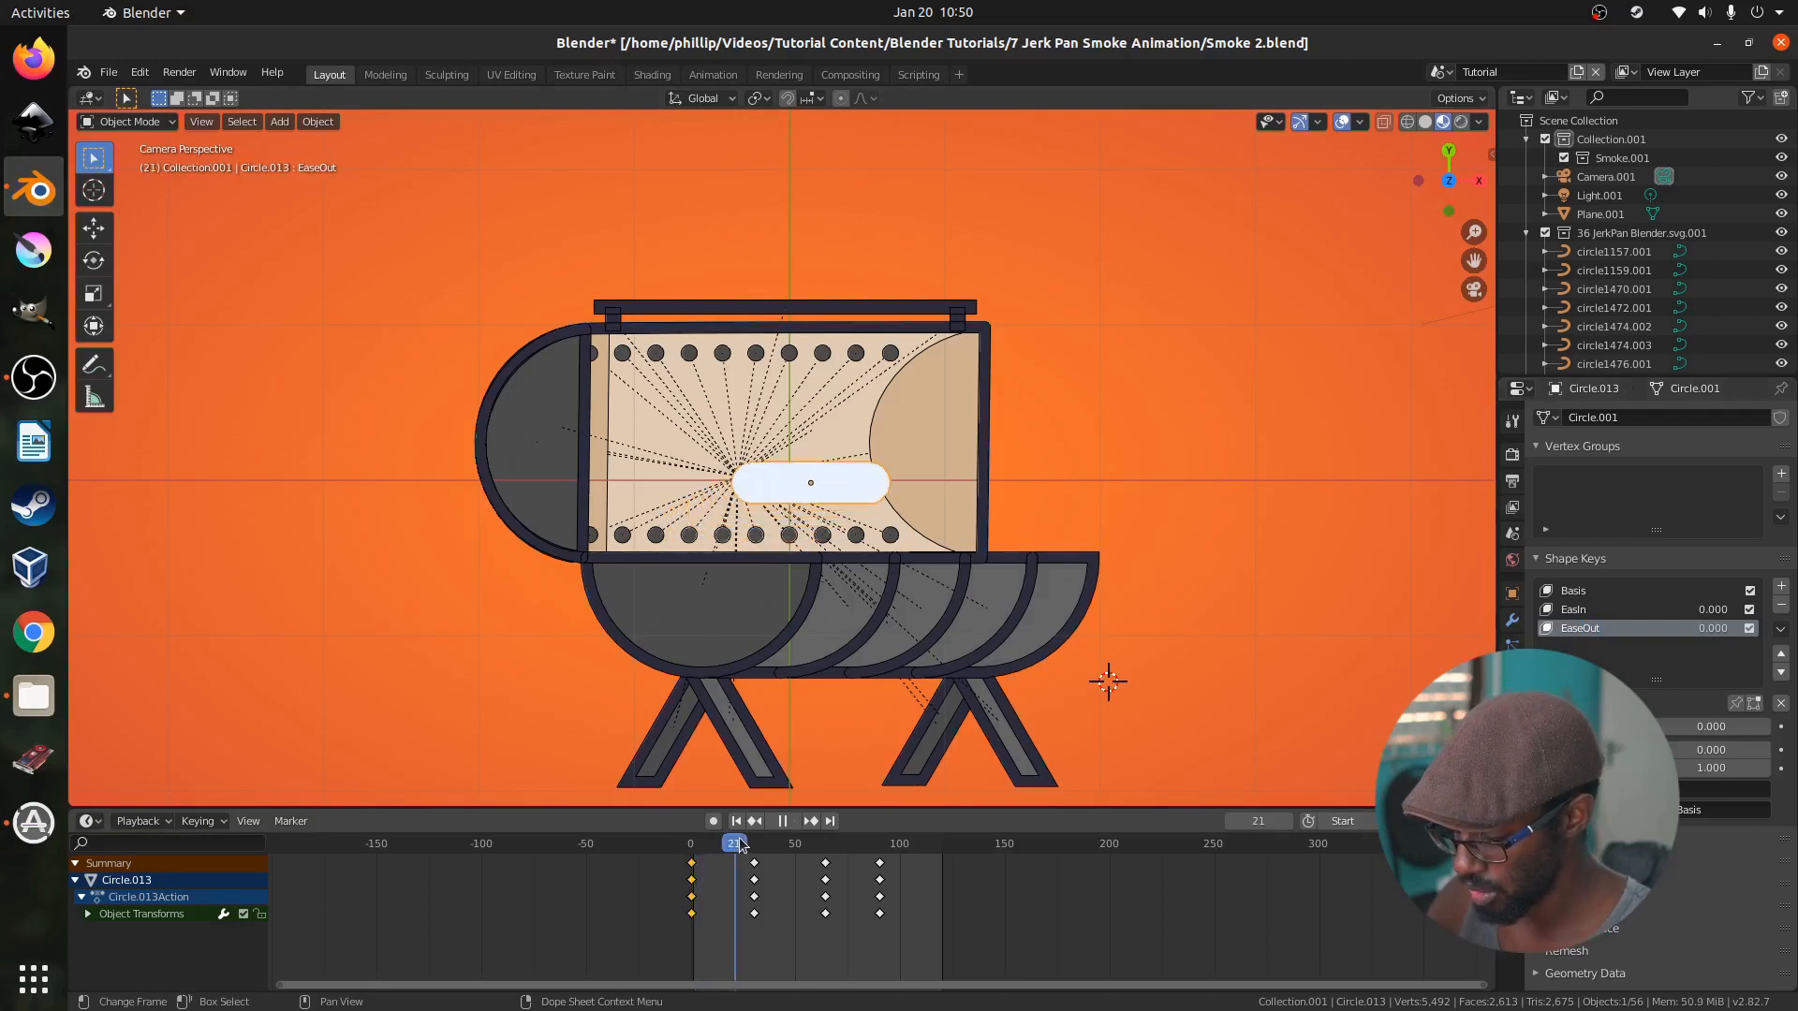
drag(736, 845, 688, 849)
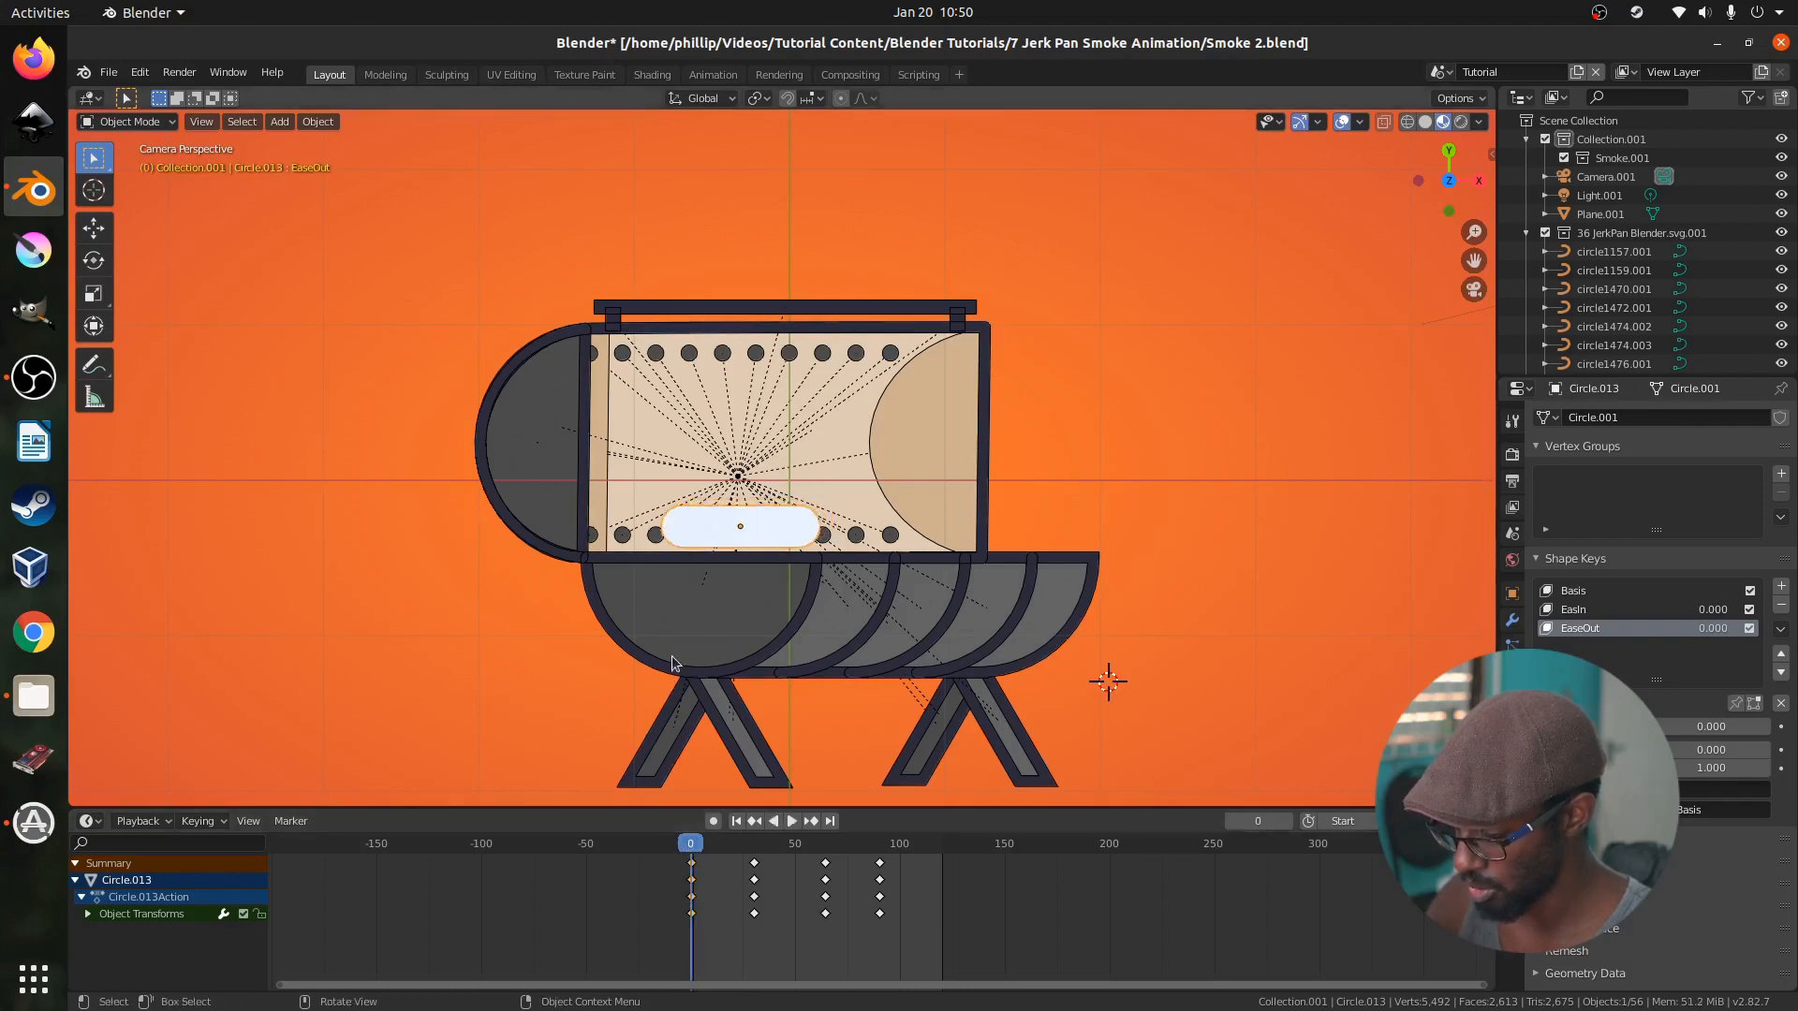
click(1589, 611)
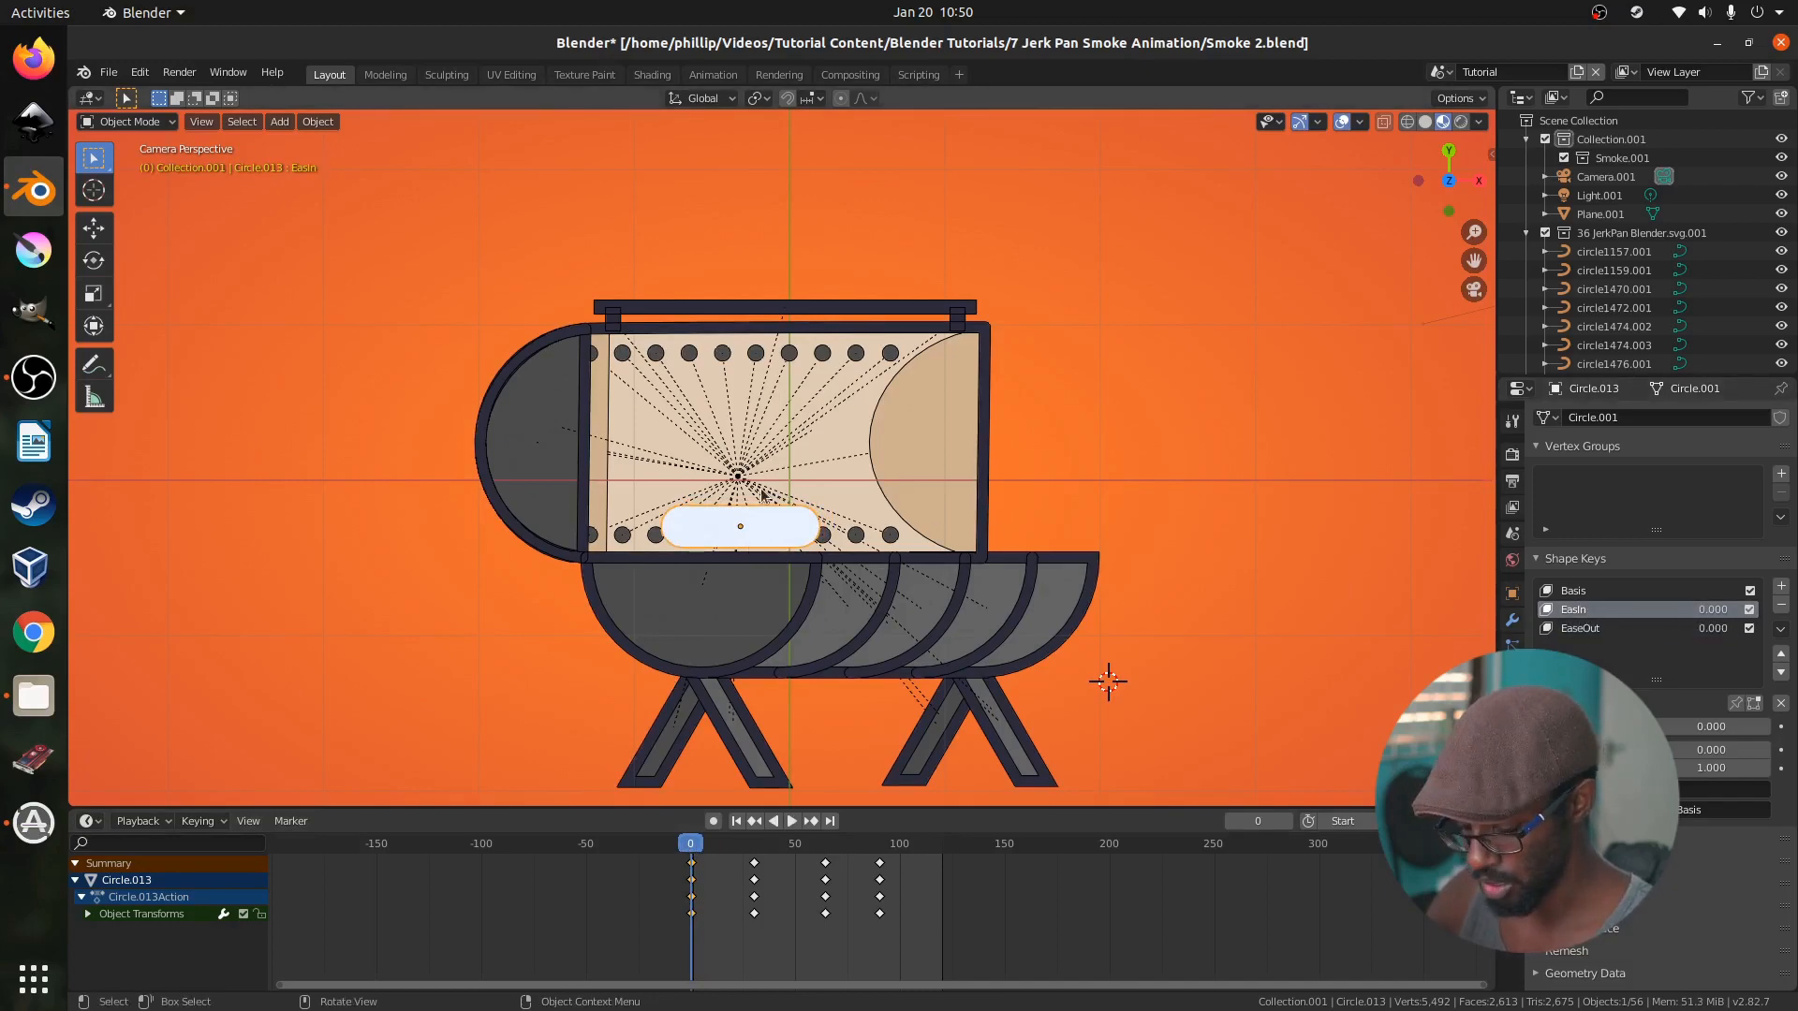
key(Tab)
scroll(749, 511, up, 6)
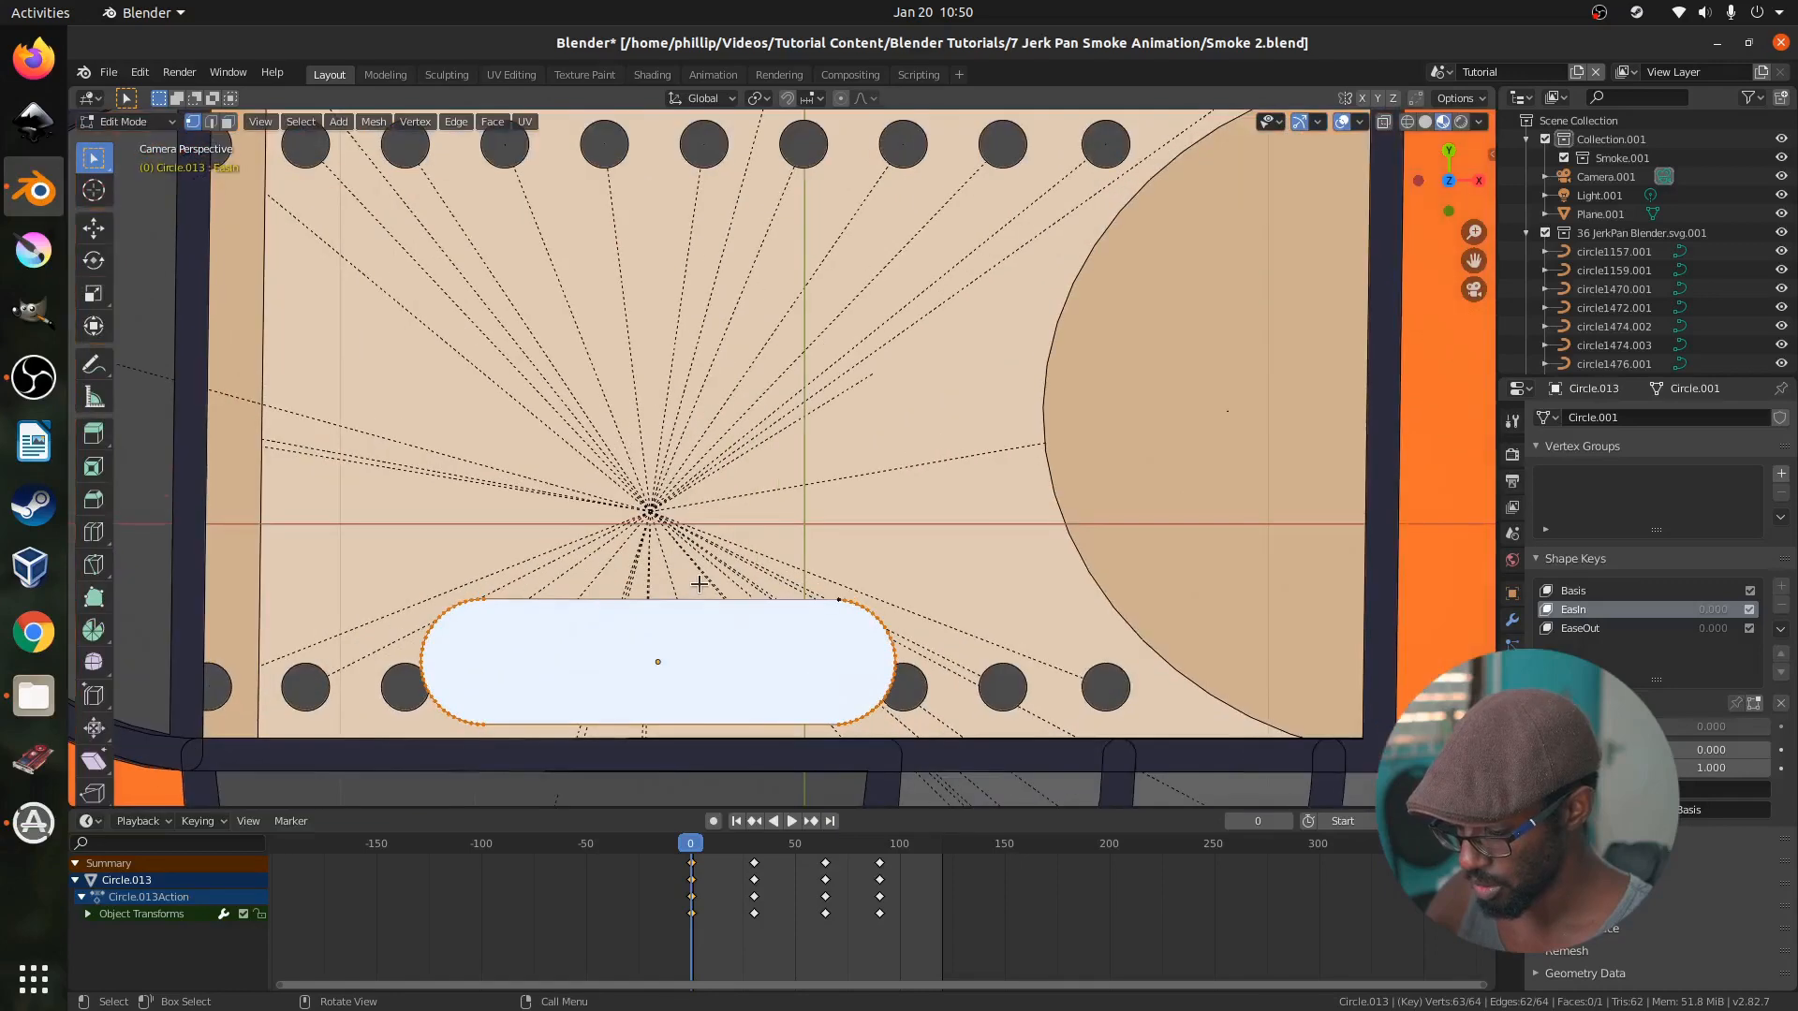
shift+middle_drag(727, 514, 750, 437)
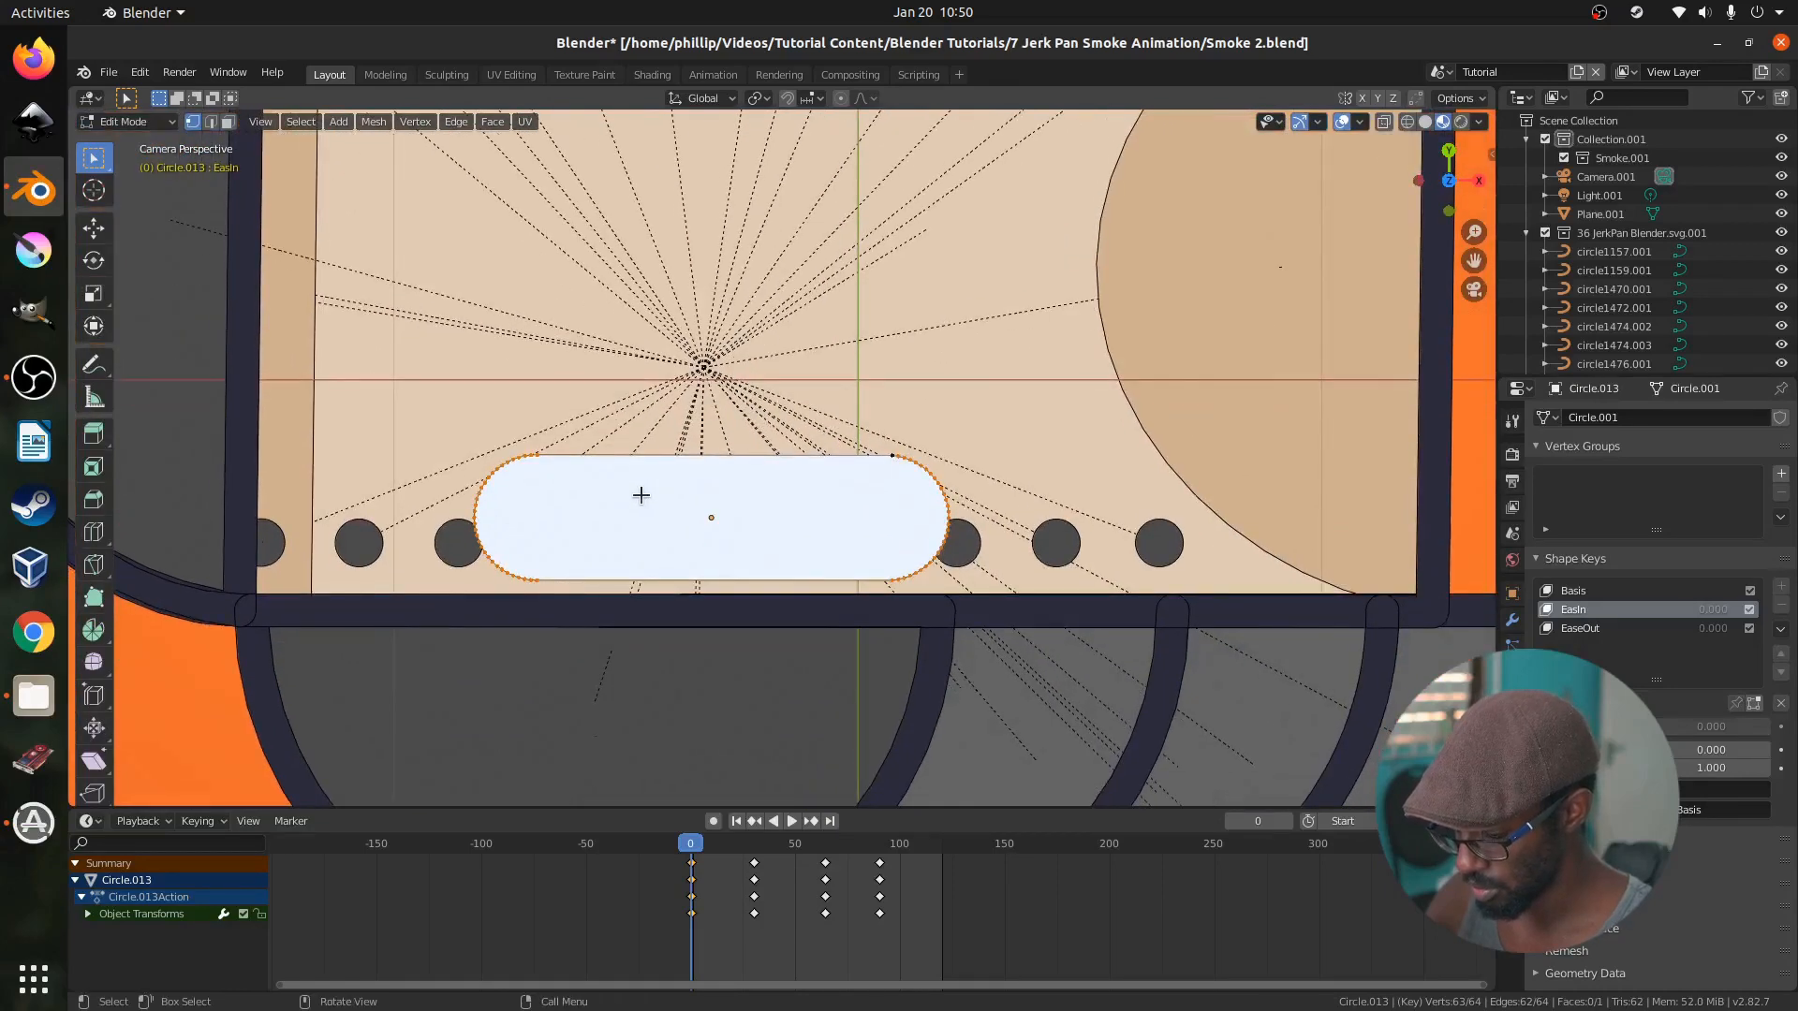
scroll(634, 502, up, 3)
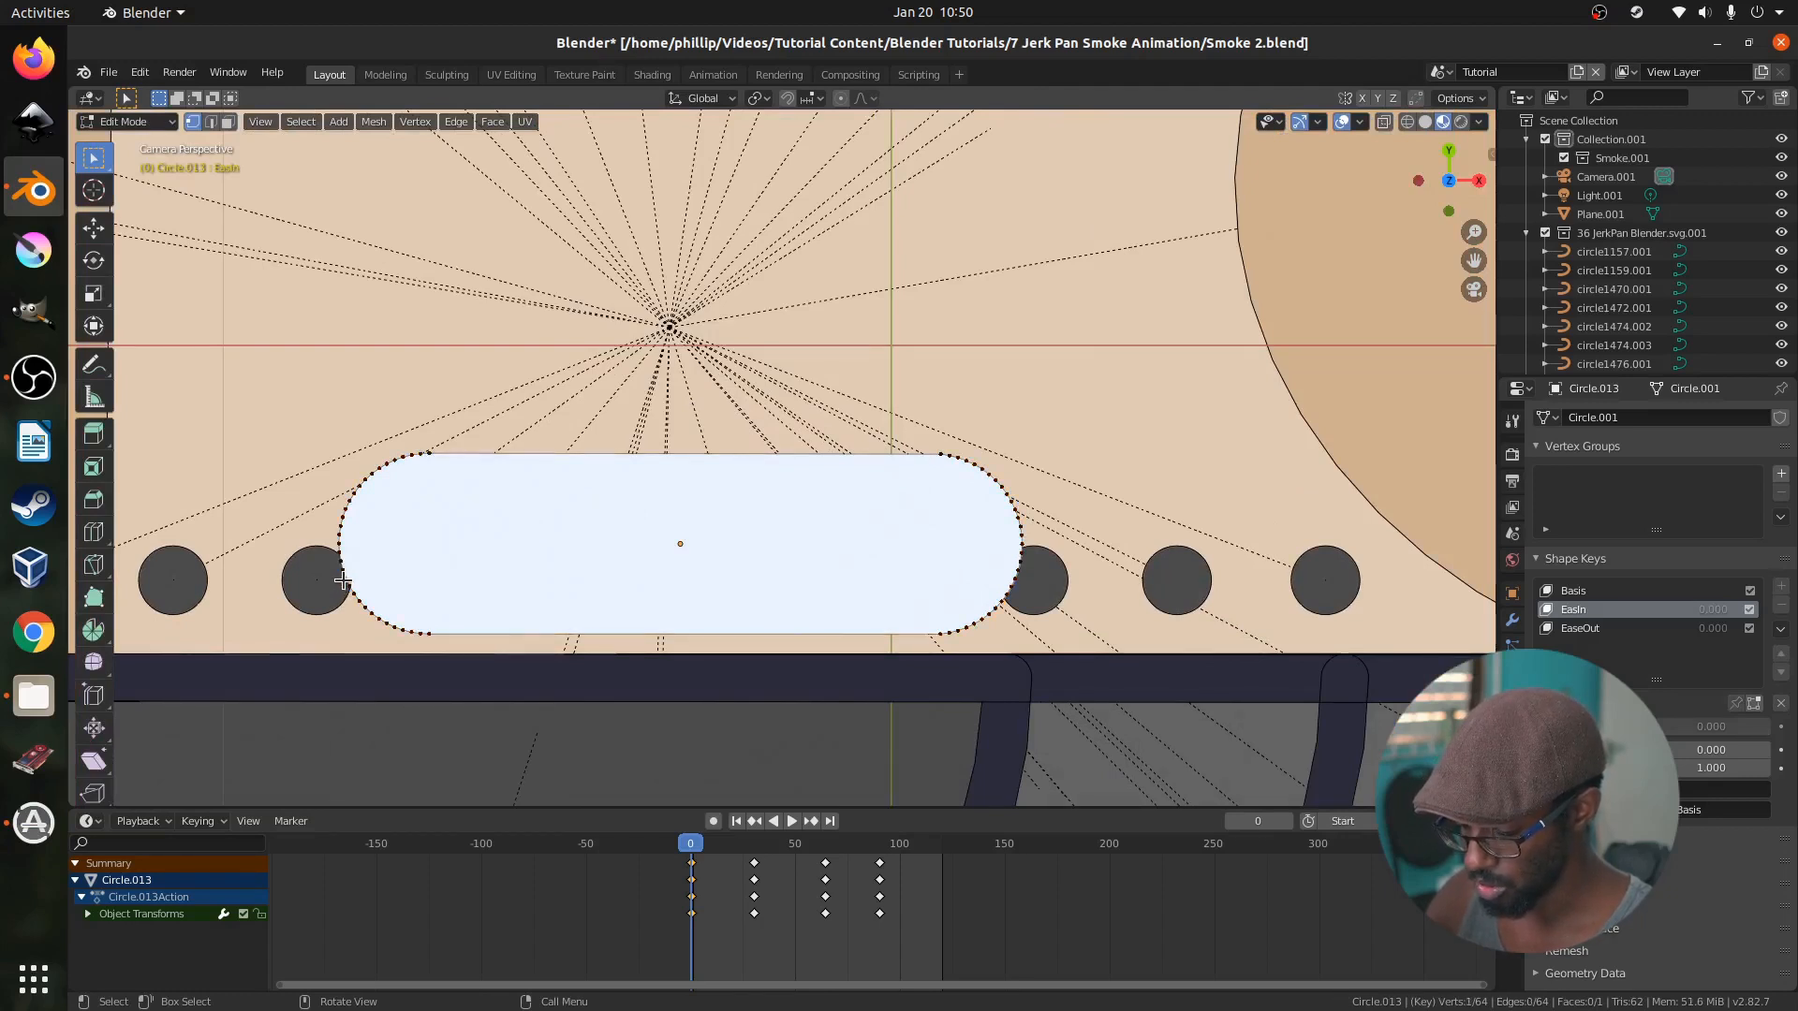
key(a)
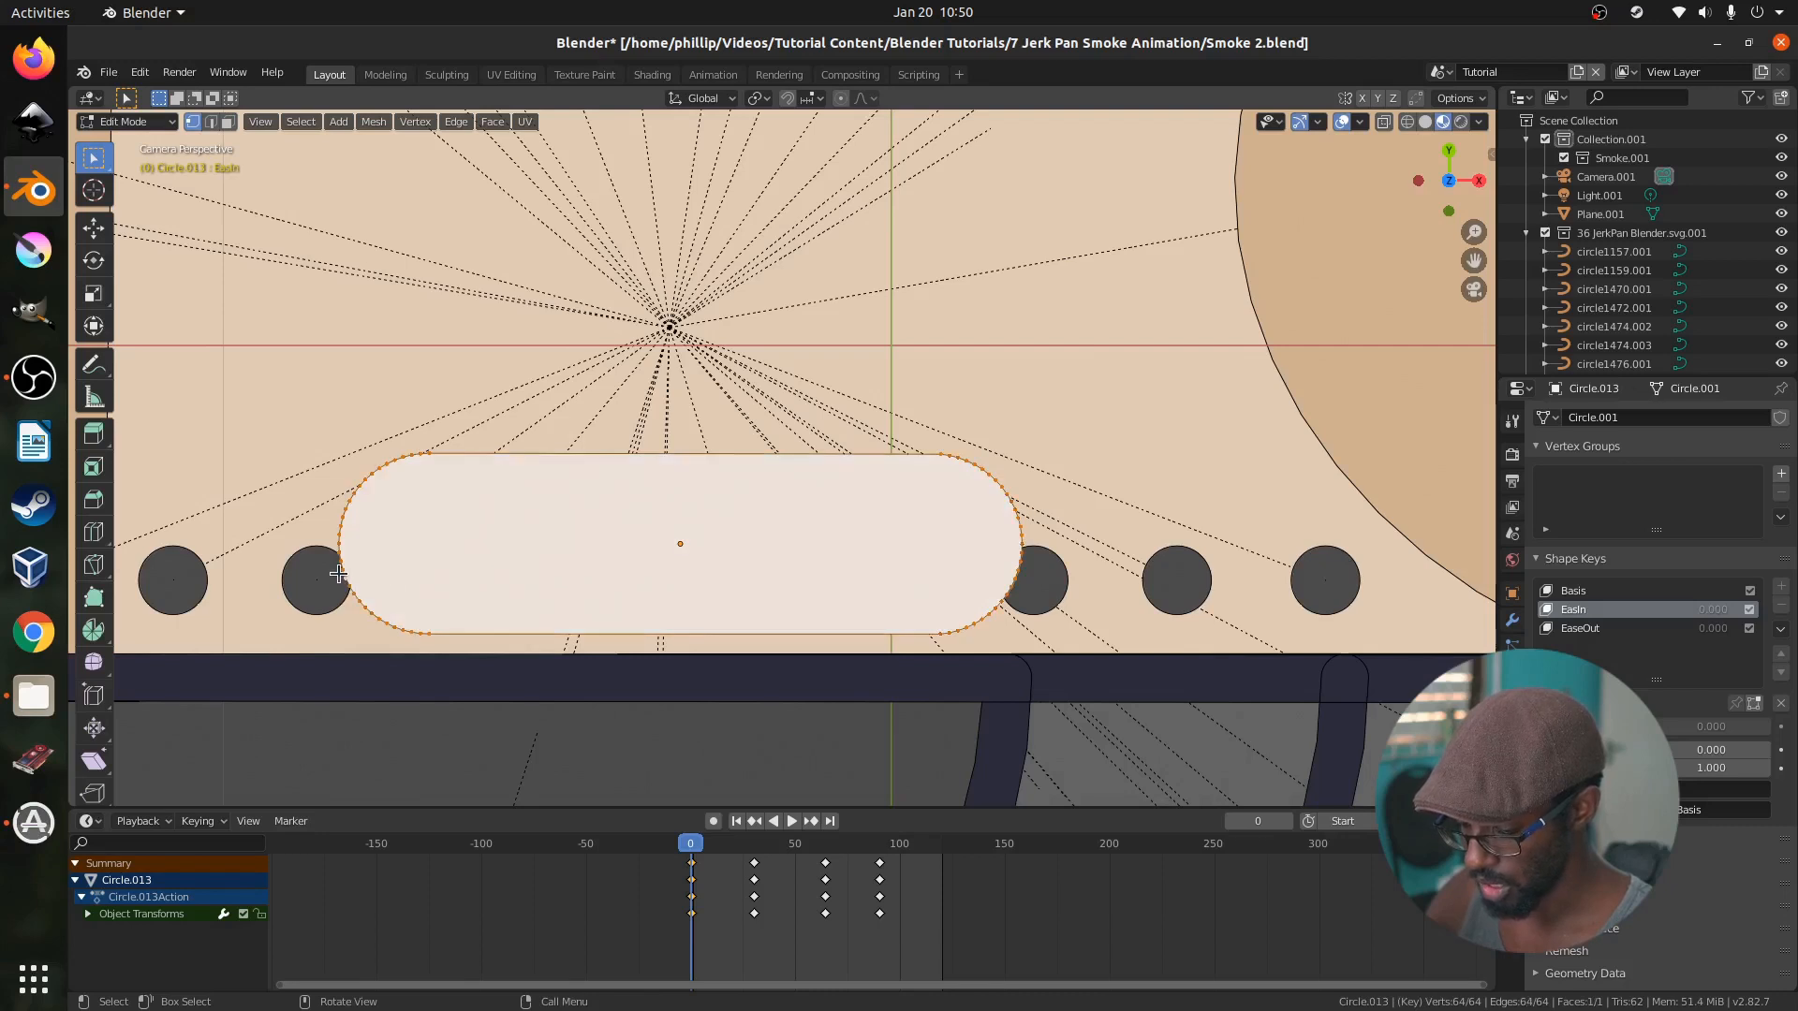
shift+click(361, 604)
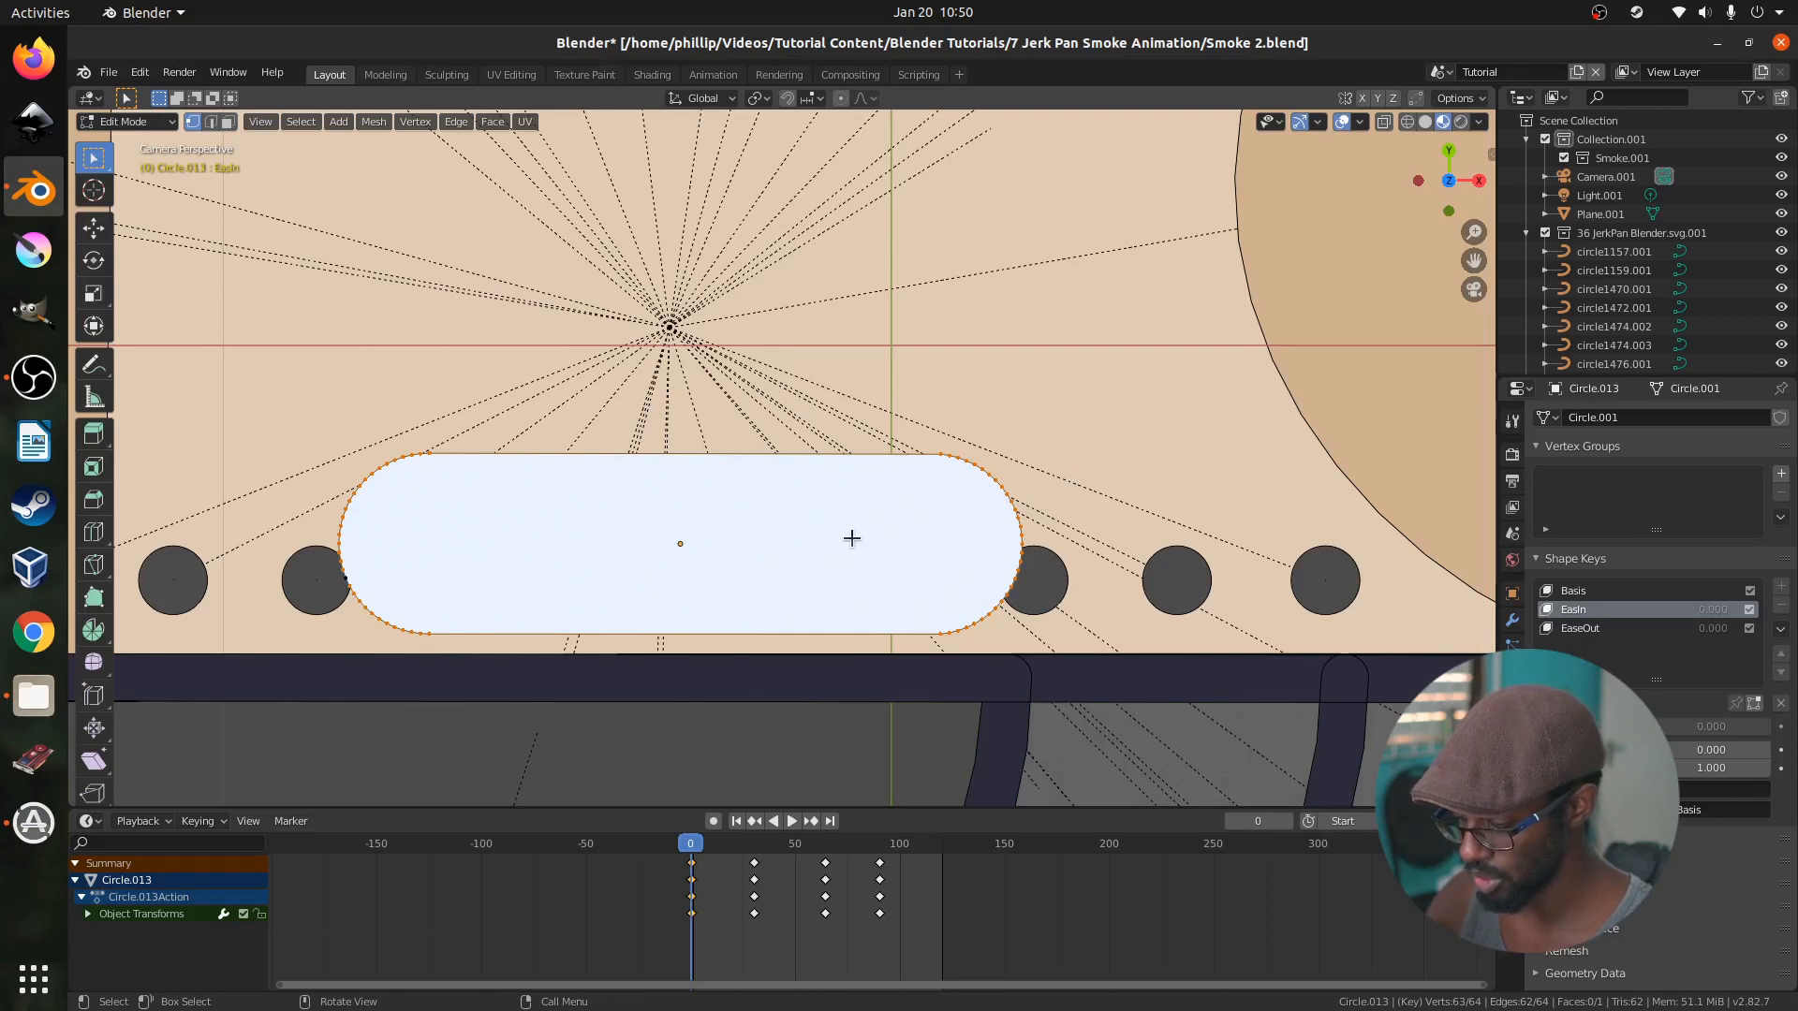
key(s)
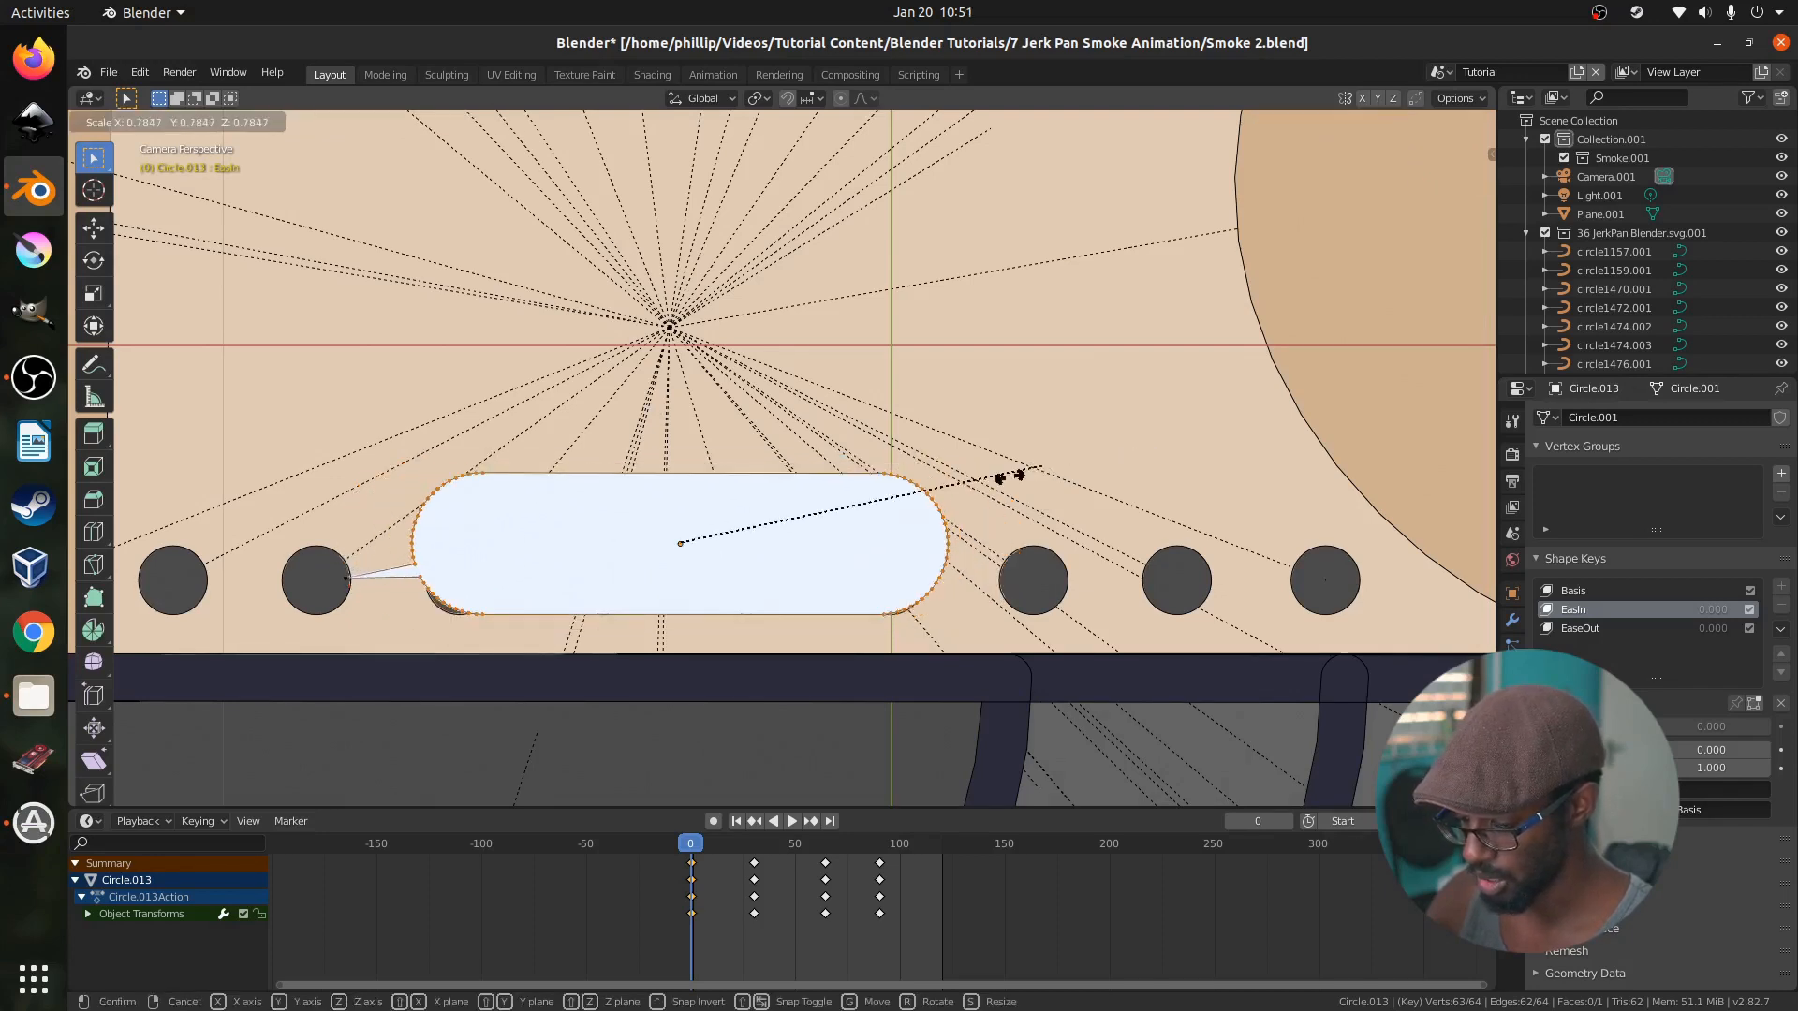
click(702, 542)
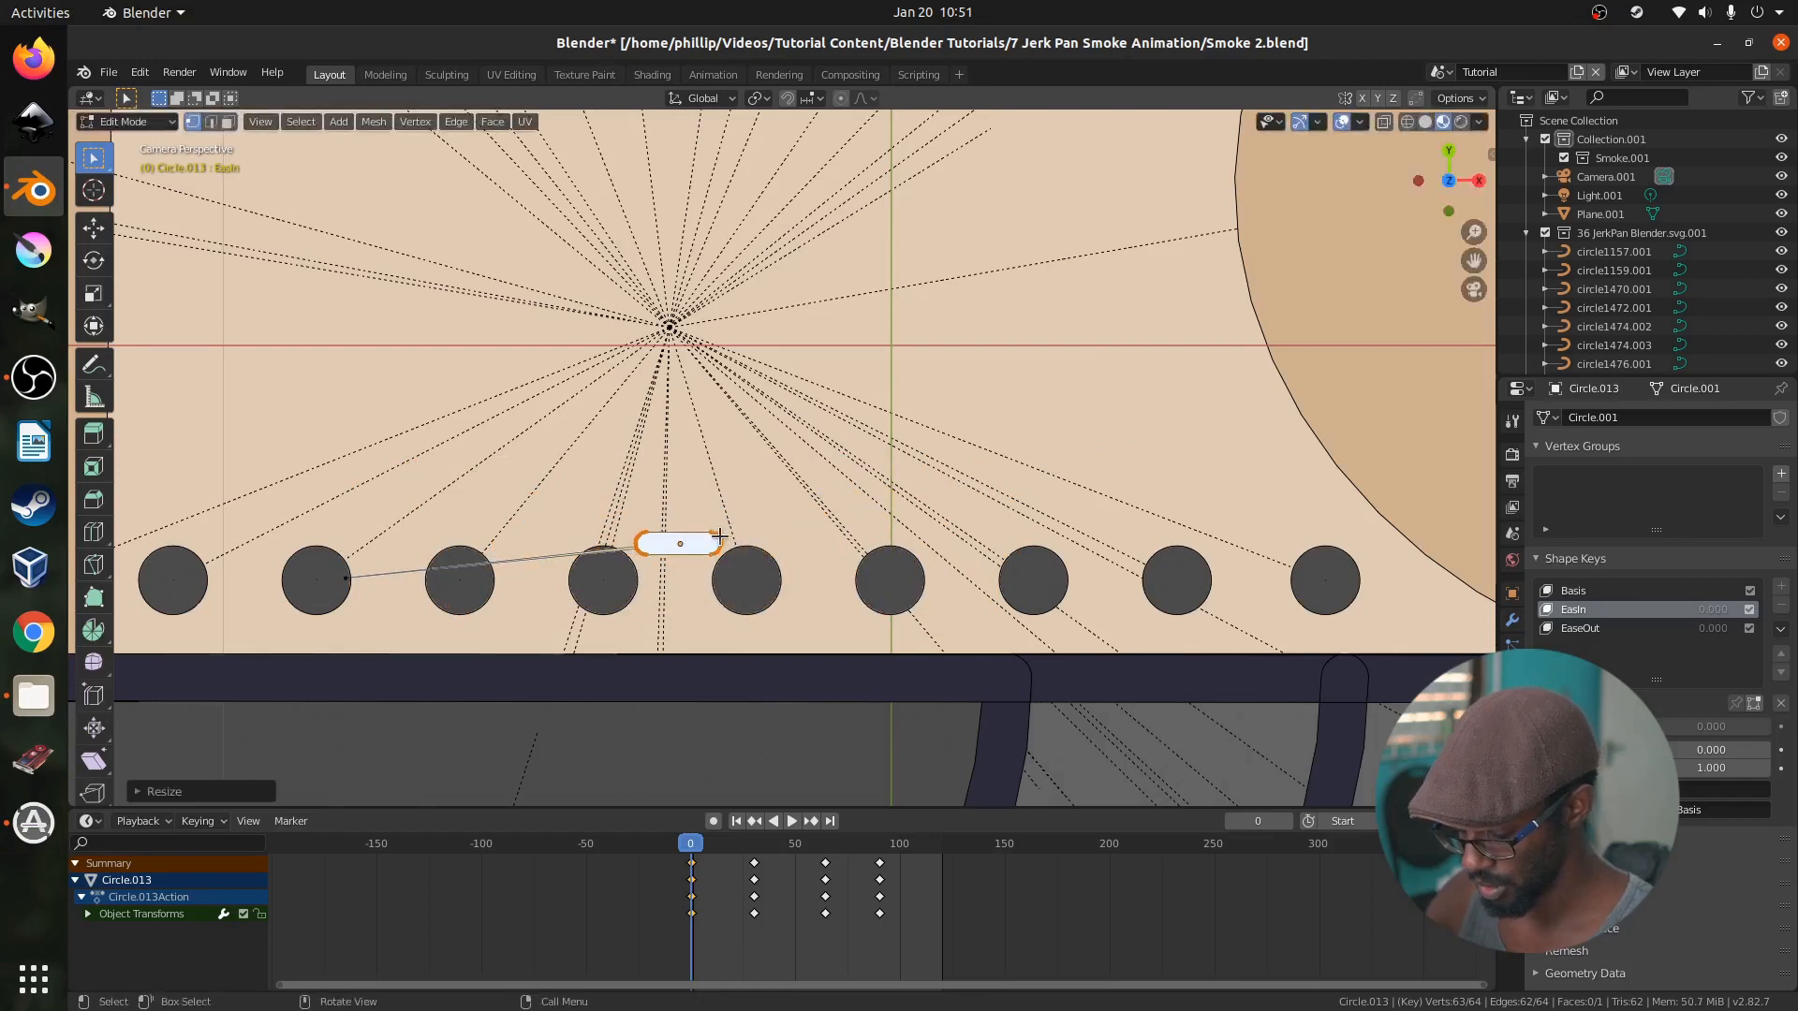
Move the shrunken EasIn vertices closer to the lone left-end vertex and collapse them to a single point with scale 0
key(g)
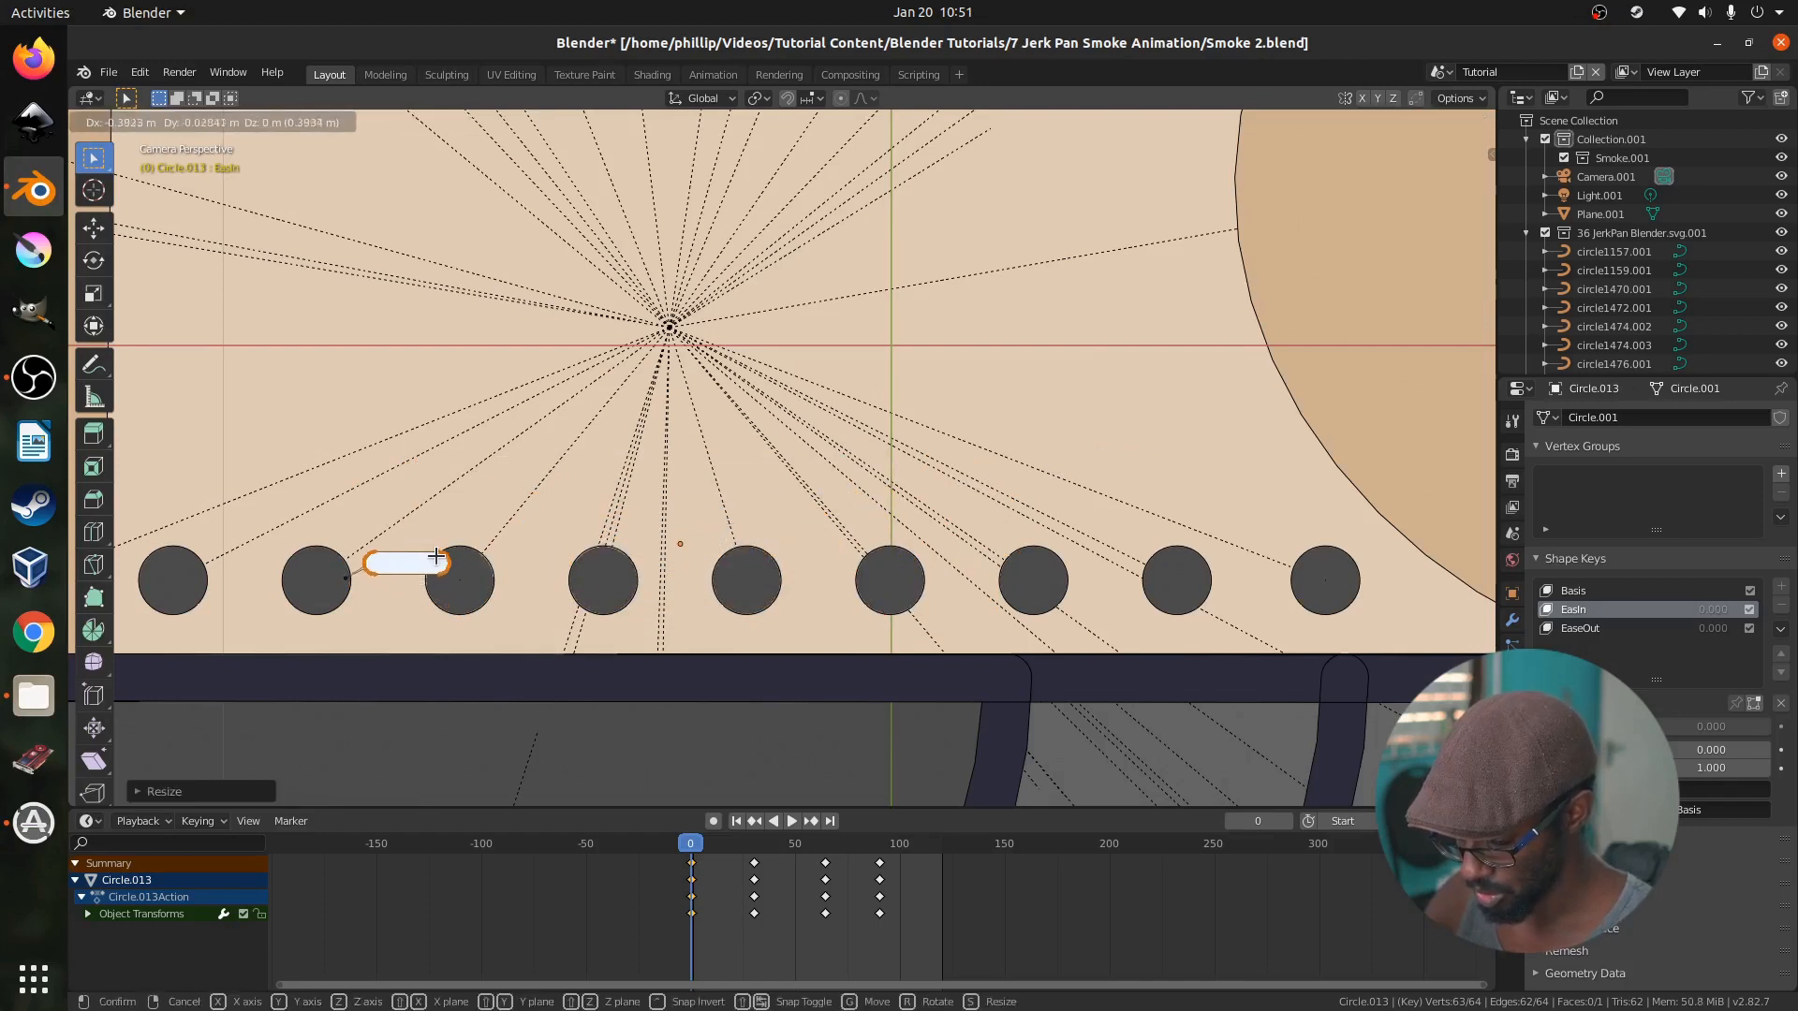
click(537, 546)
key(s)
click(421, 545)
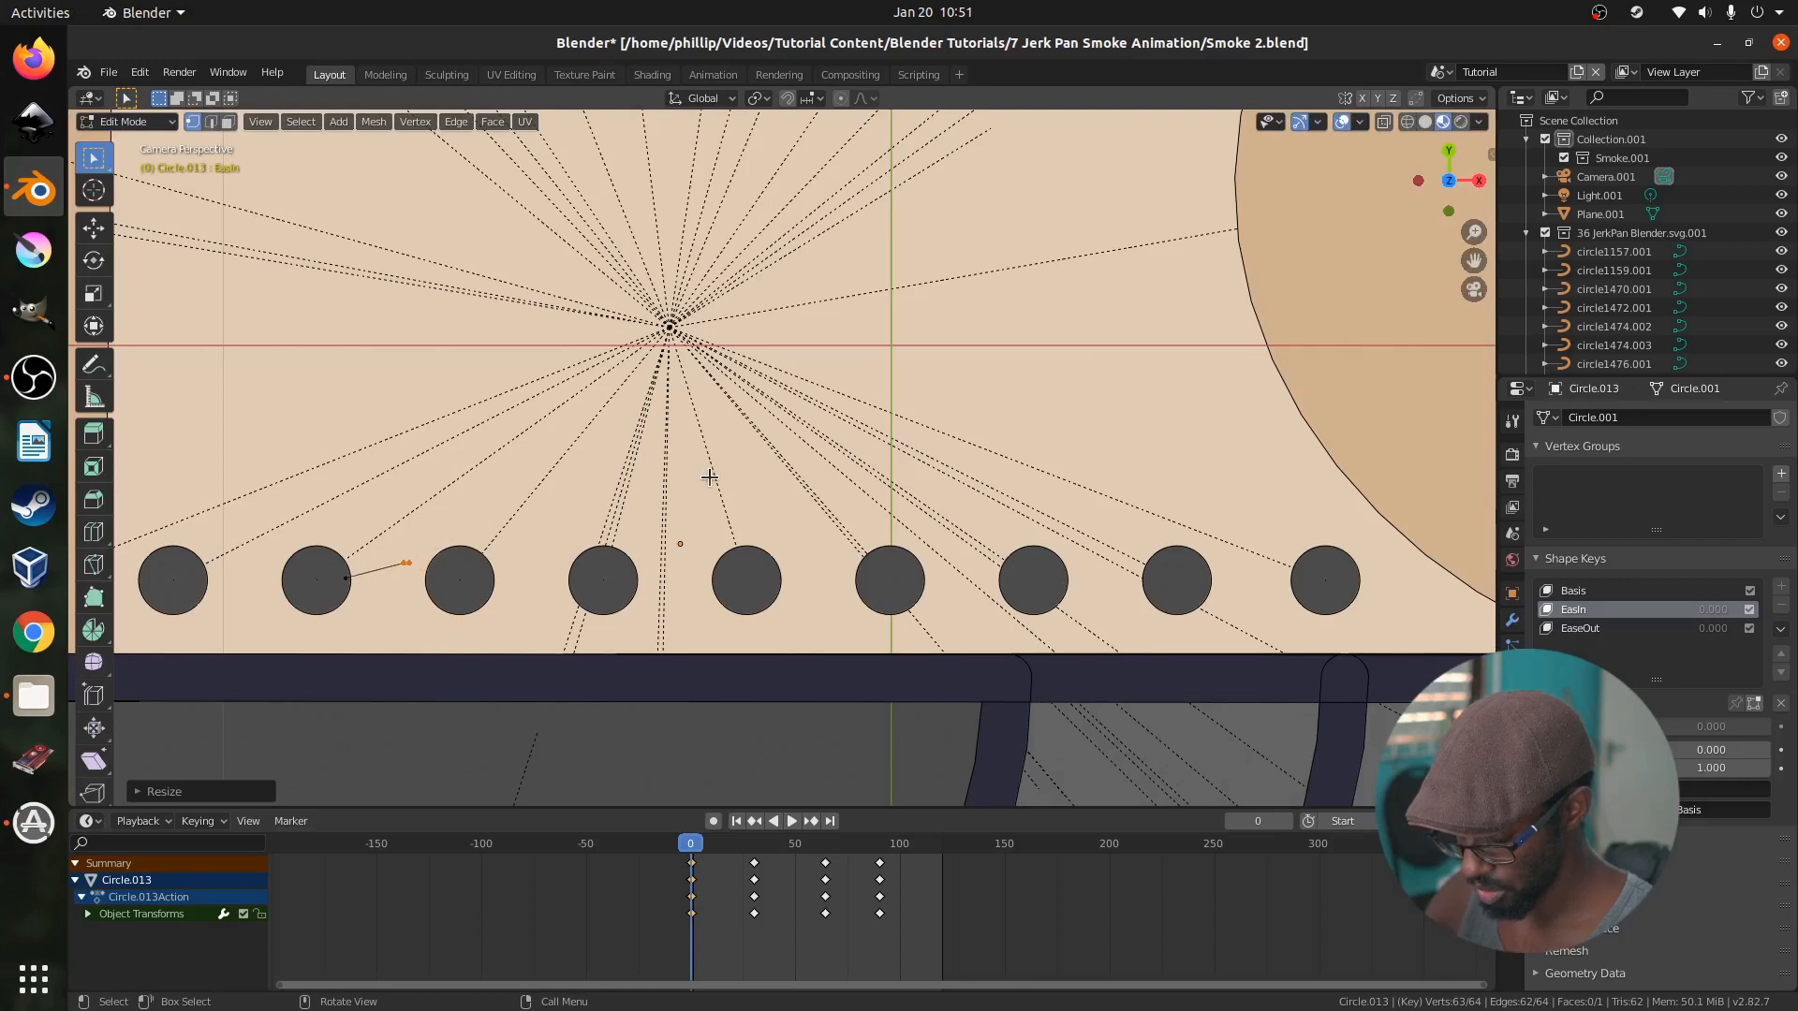
text(s0)
key(Return)
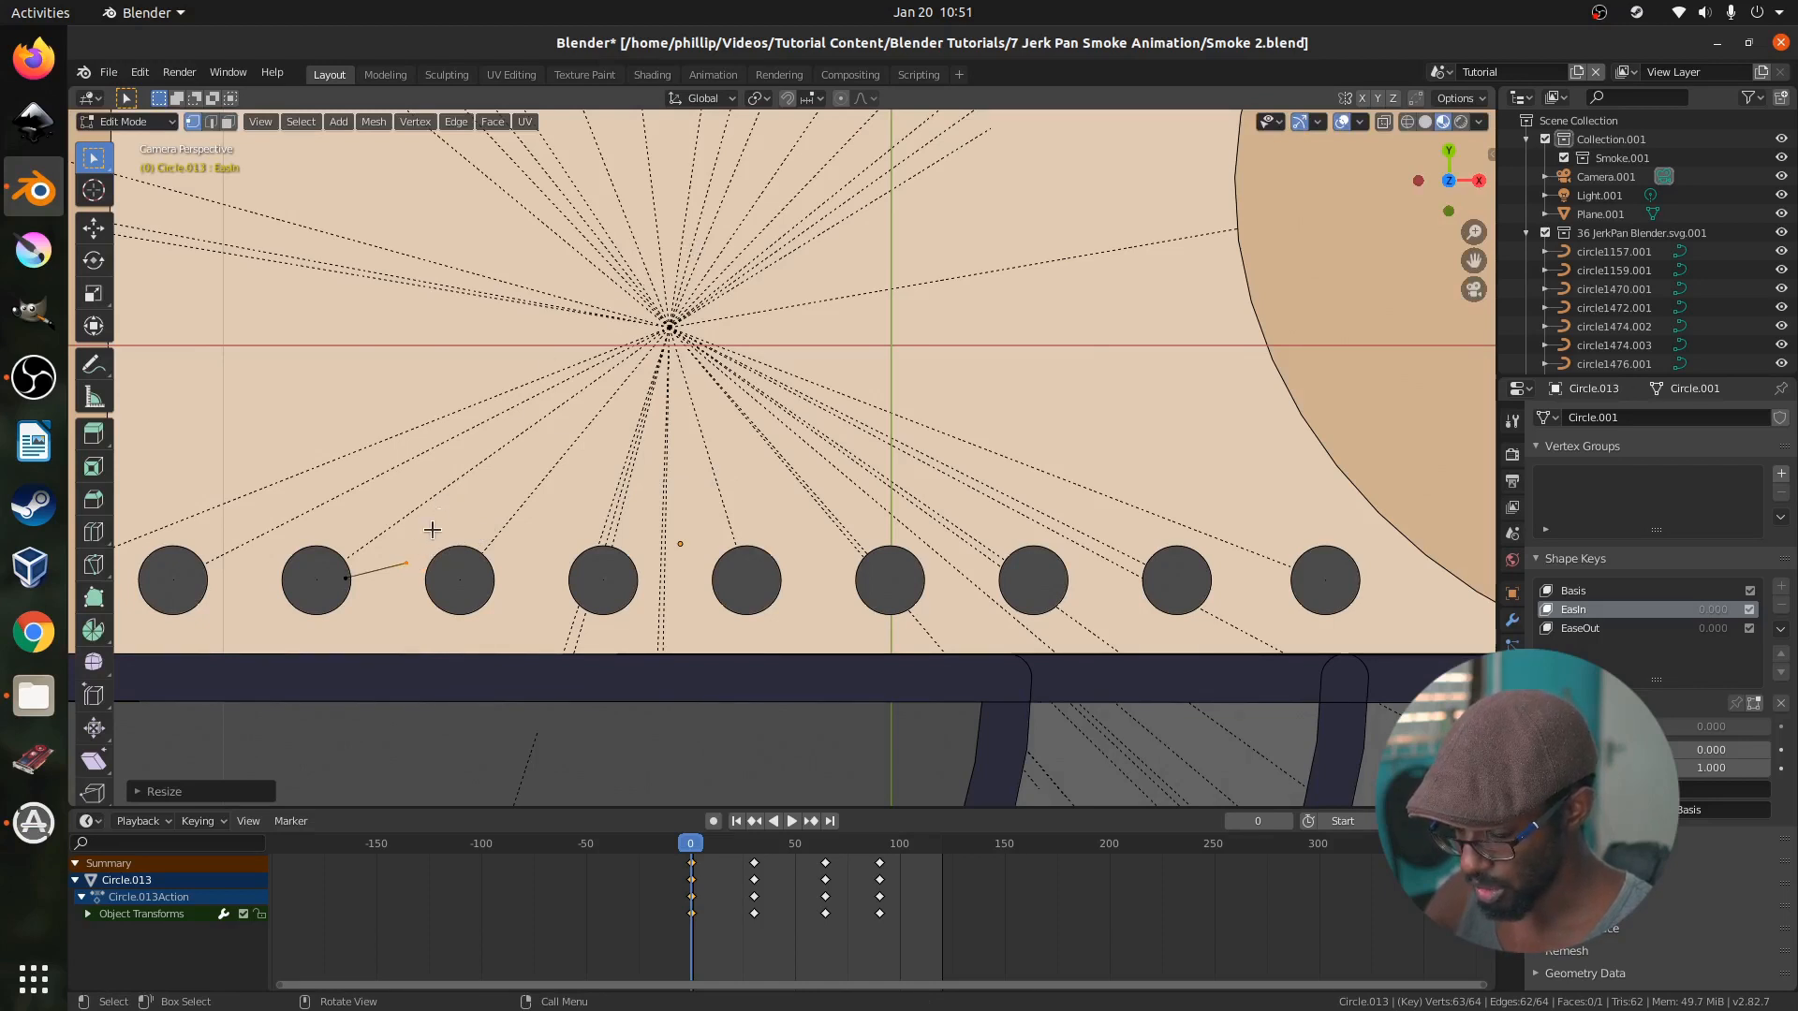
Turn on snapping to Vertex and move the collapsed vertices exactly onto the lone left-end vertex
key(g)
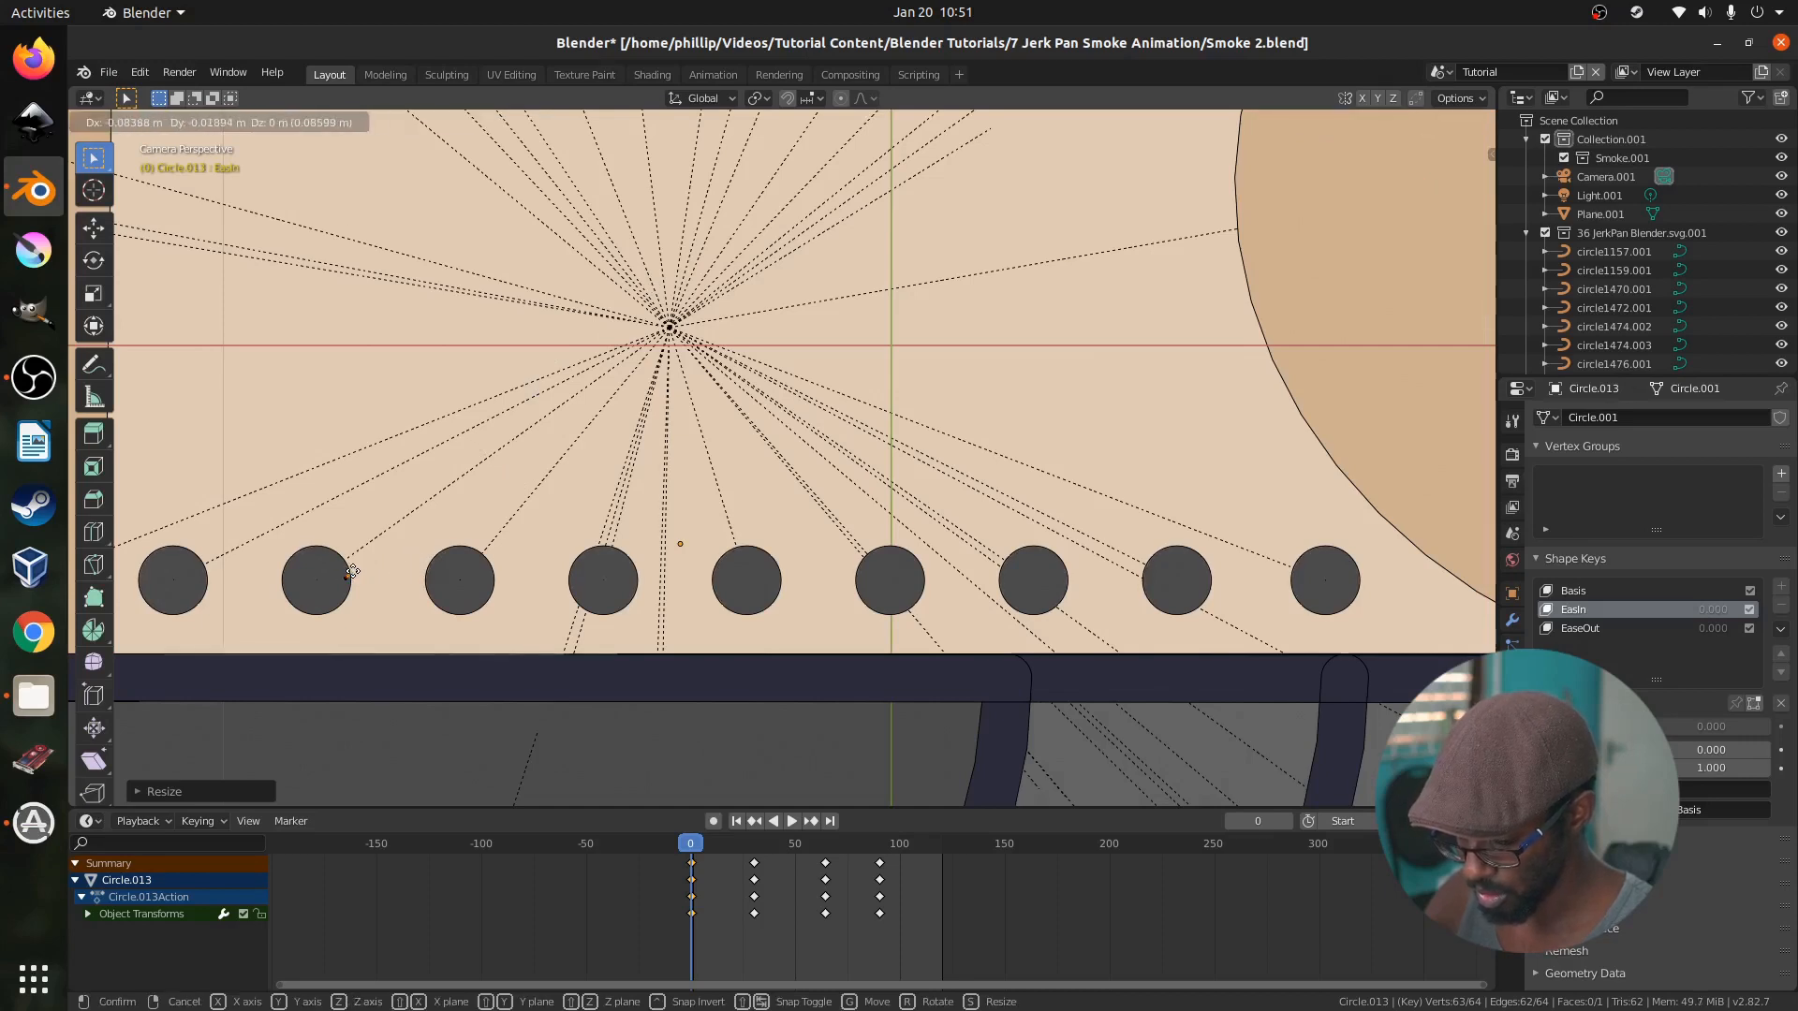
click(358, 571)
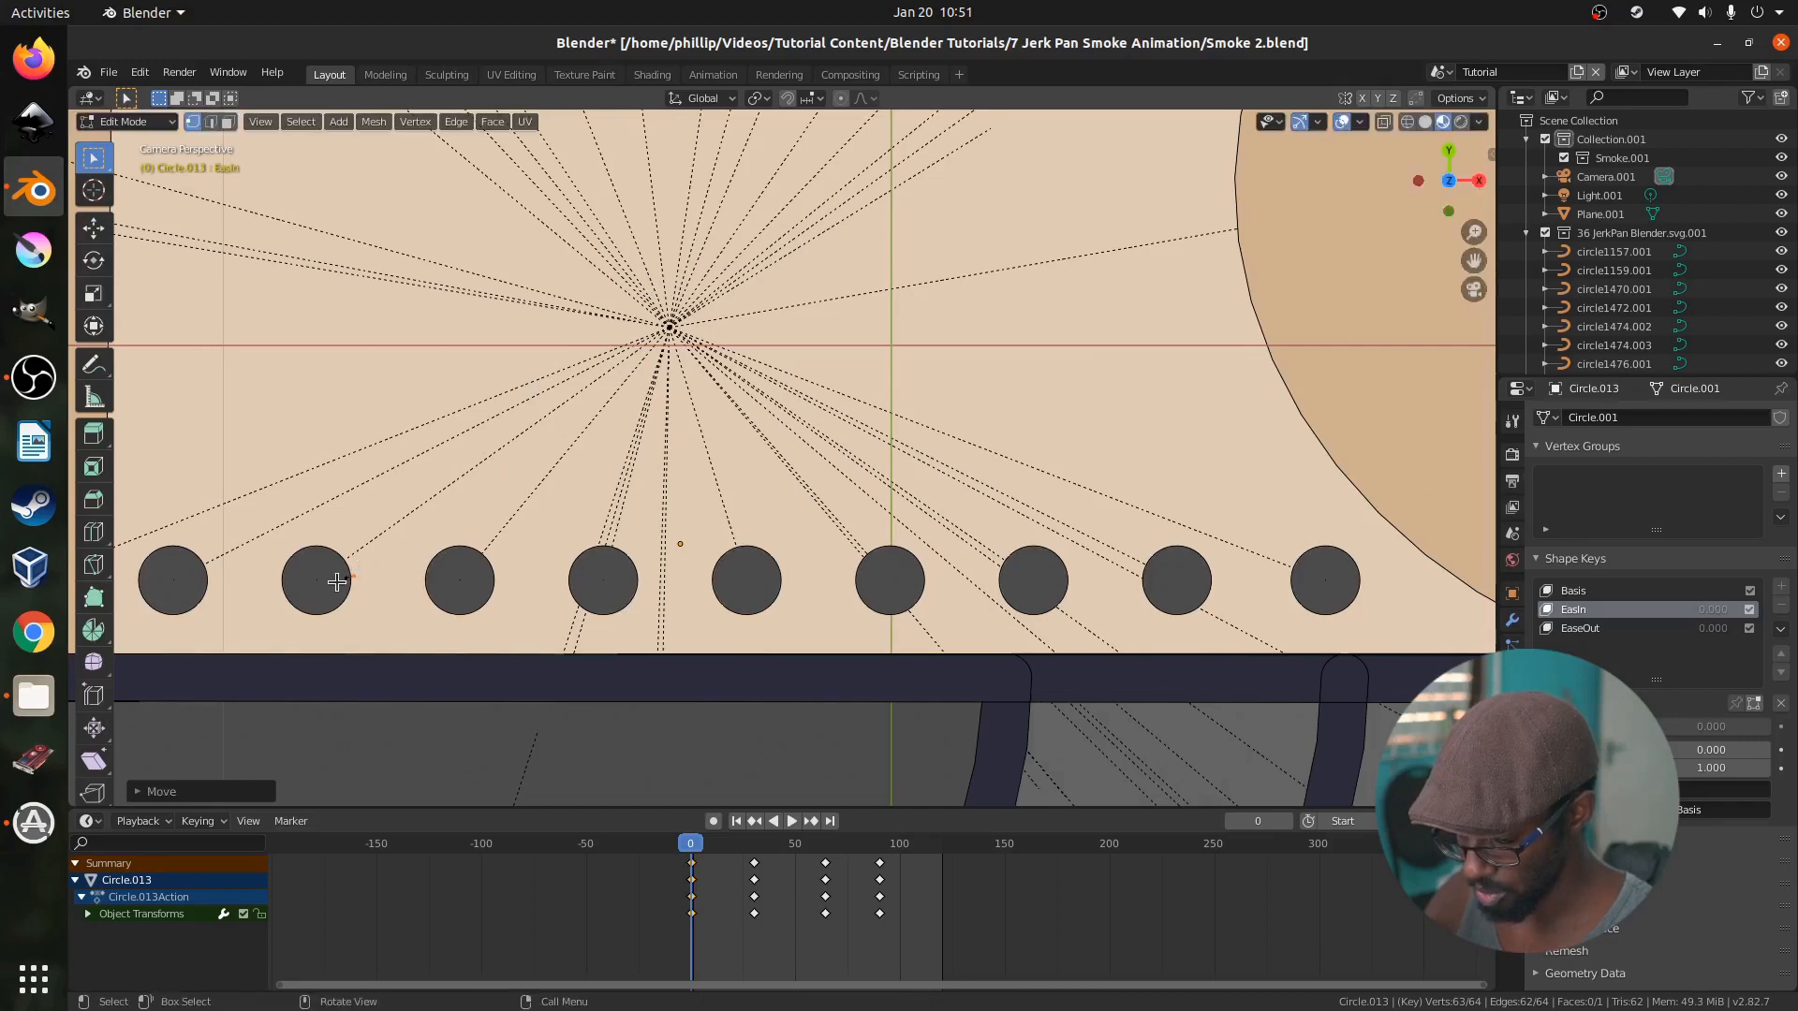
click(787, 100)
click(809, 98)
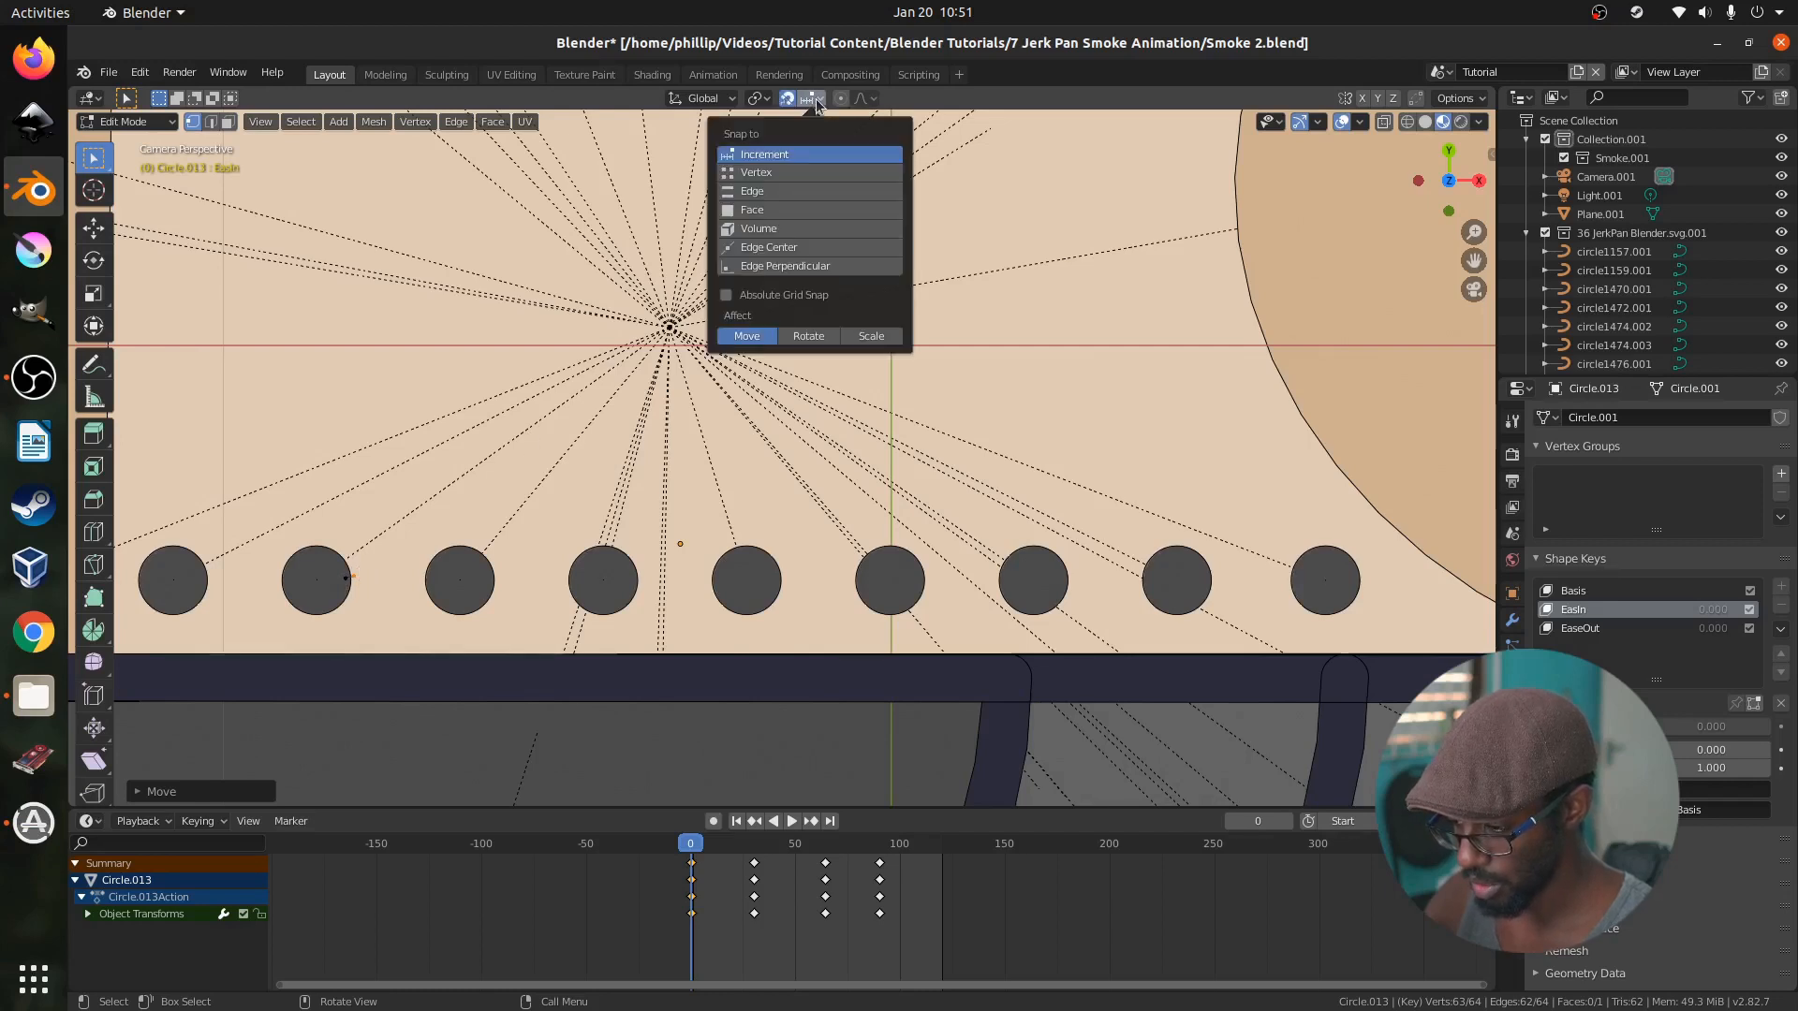
click(756, 173)
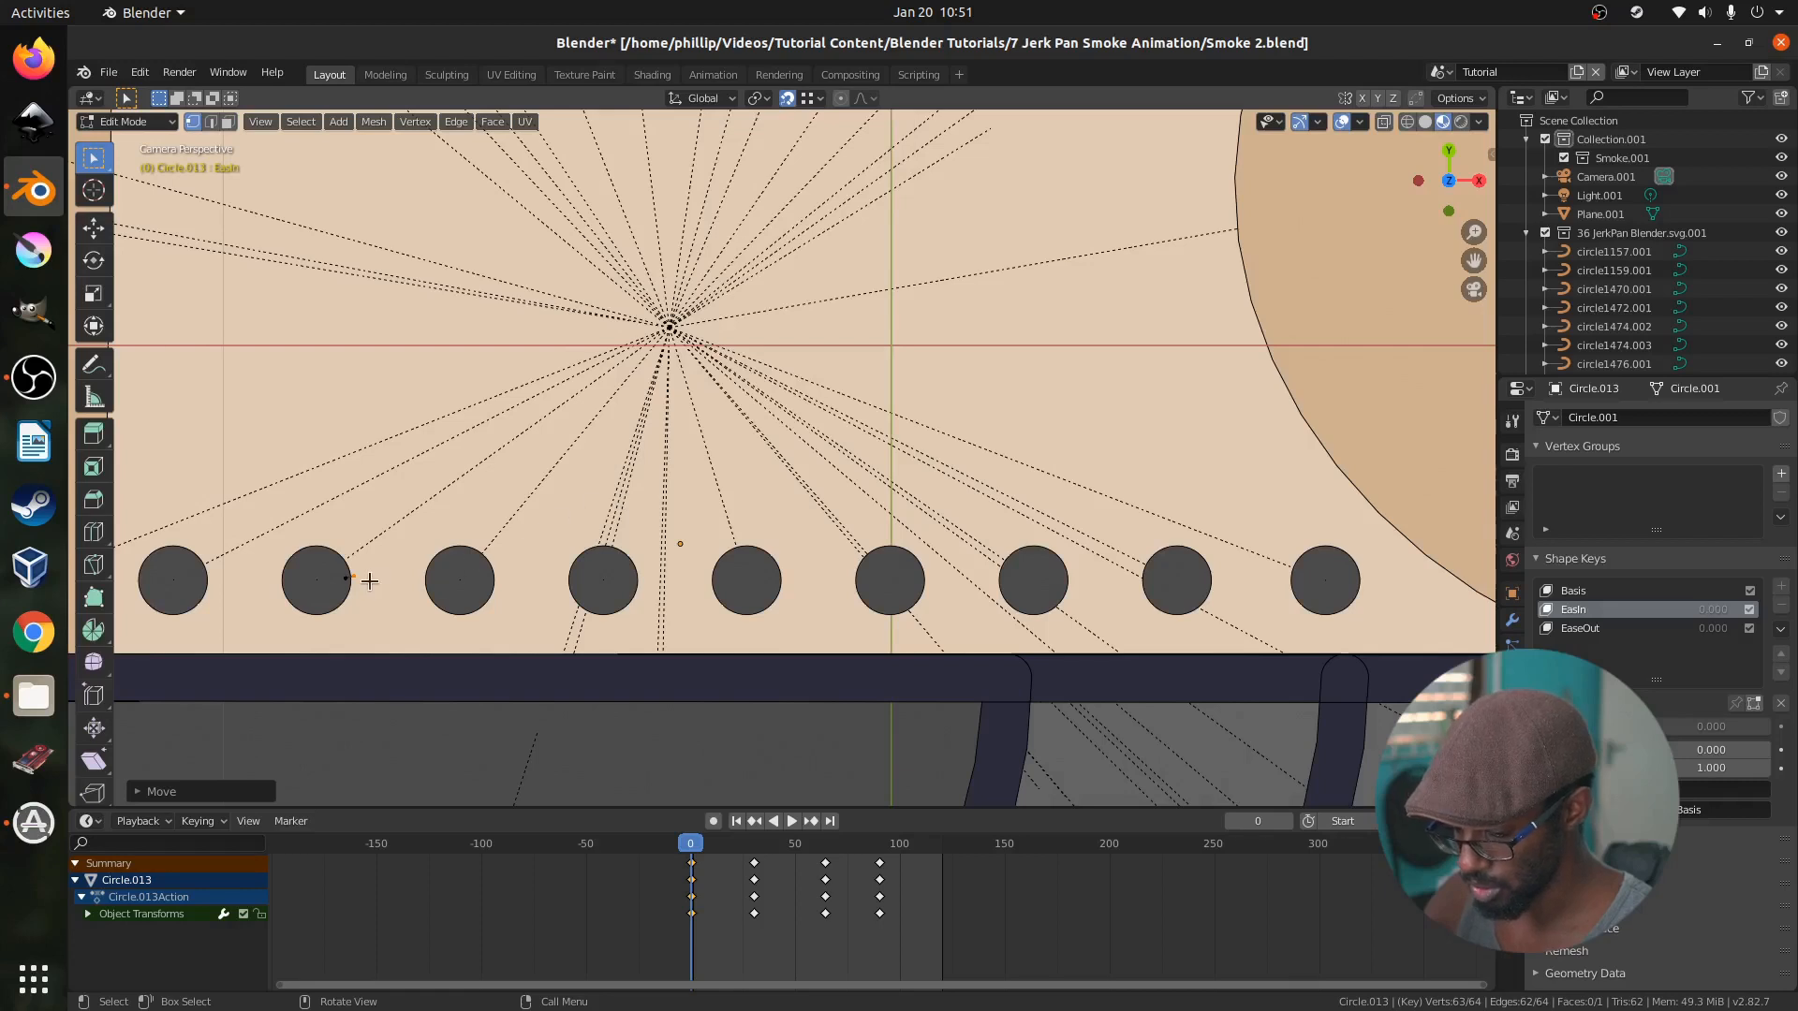
key(g)
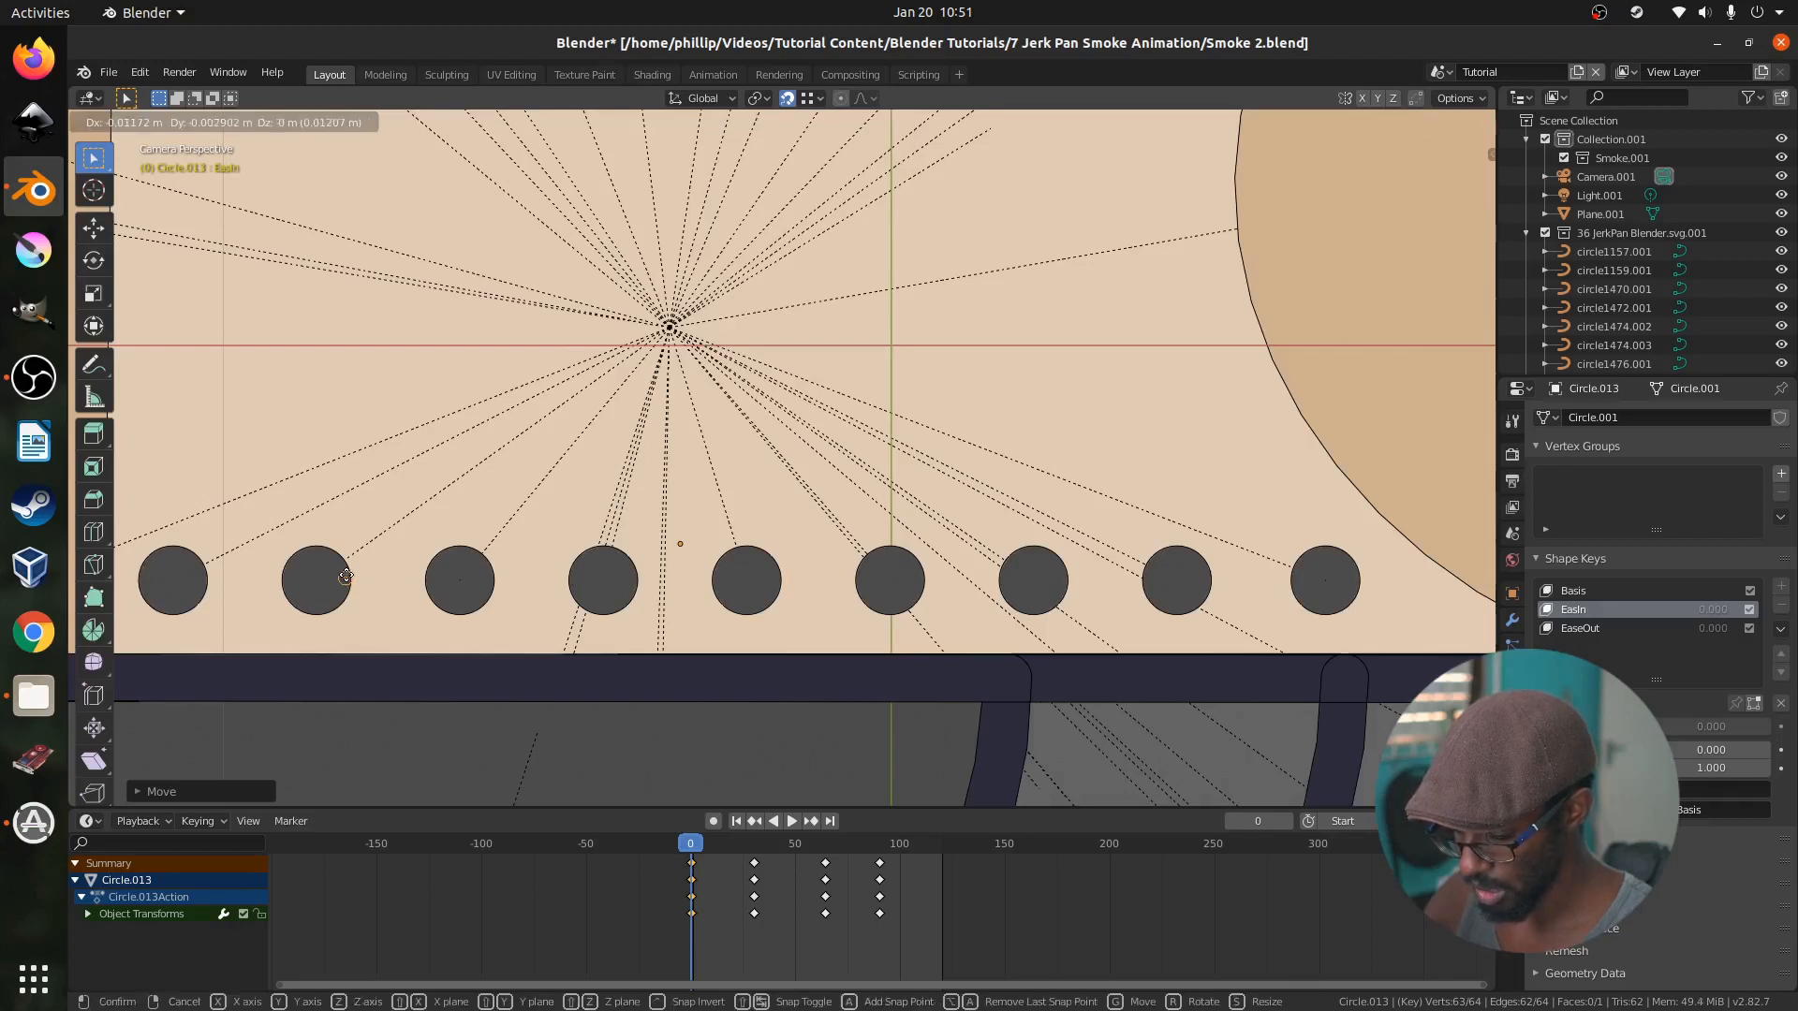
click(346, 578)
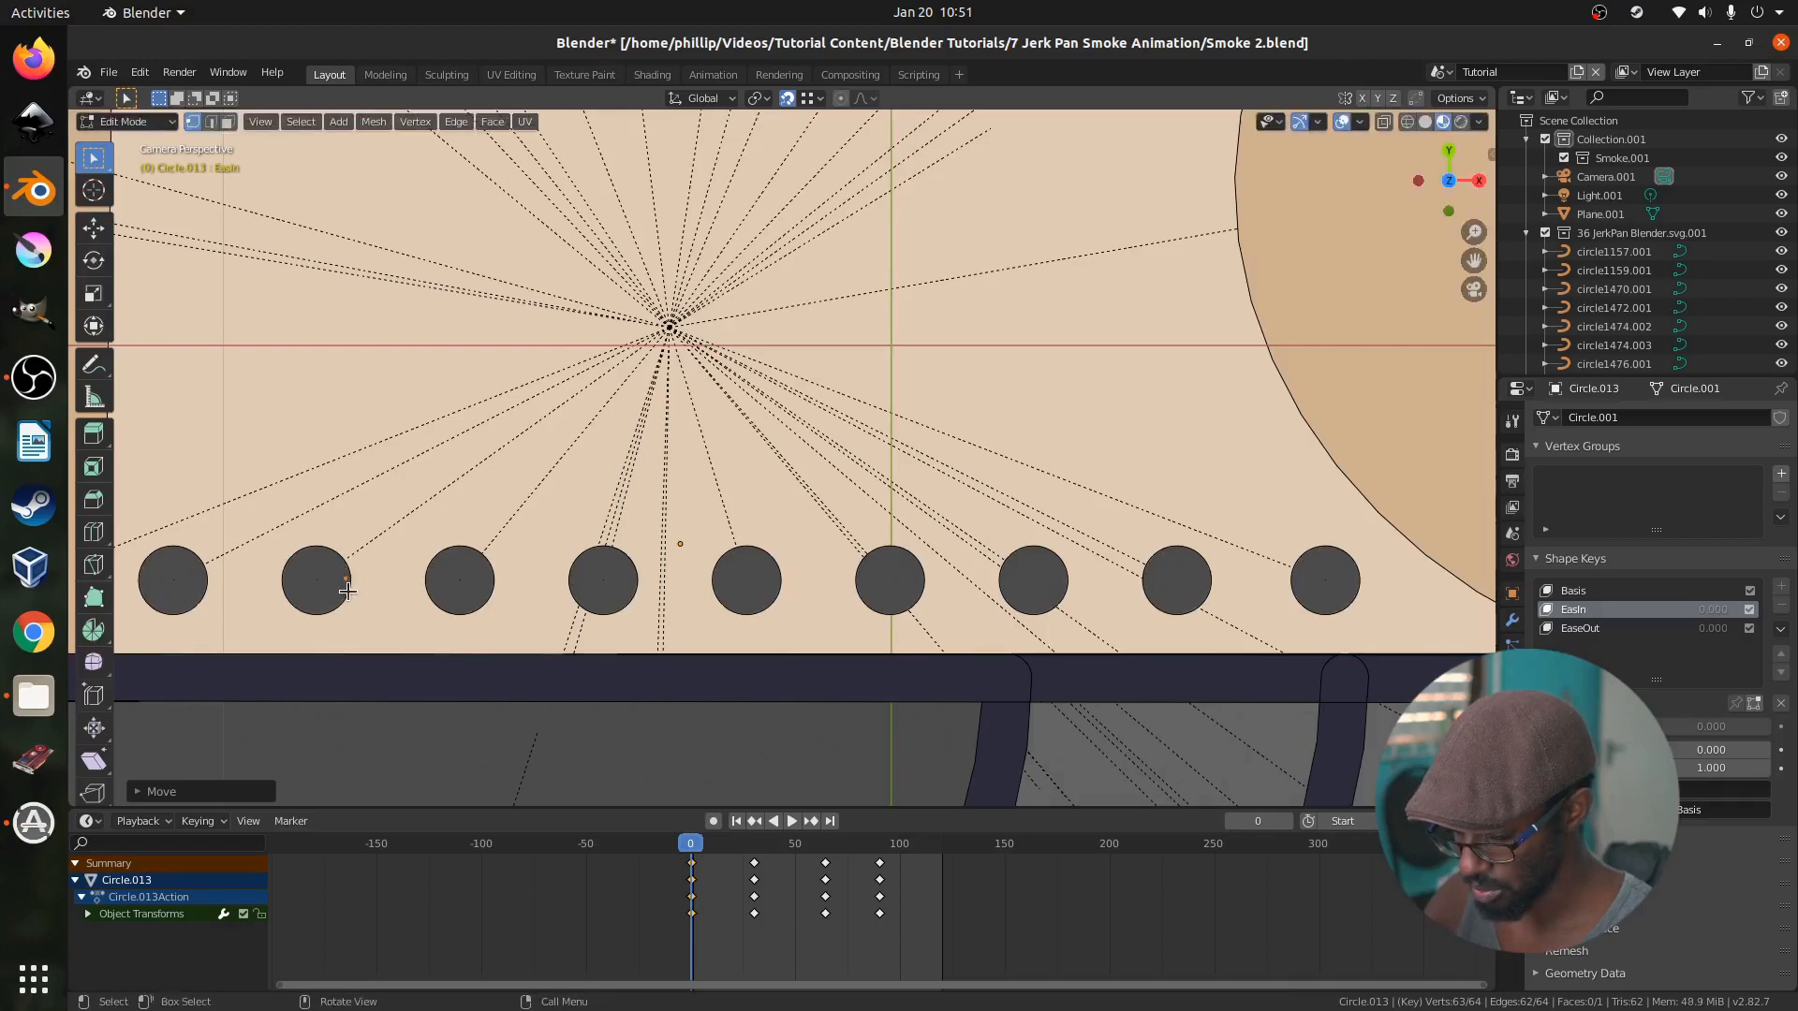
Check the collapsed point up close, return to Object Mode and save the file
key(KP_Decimal)
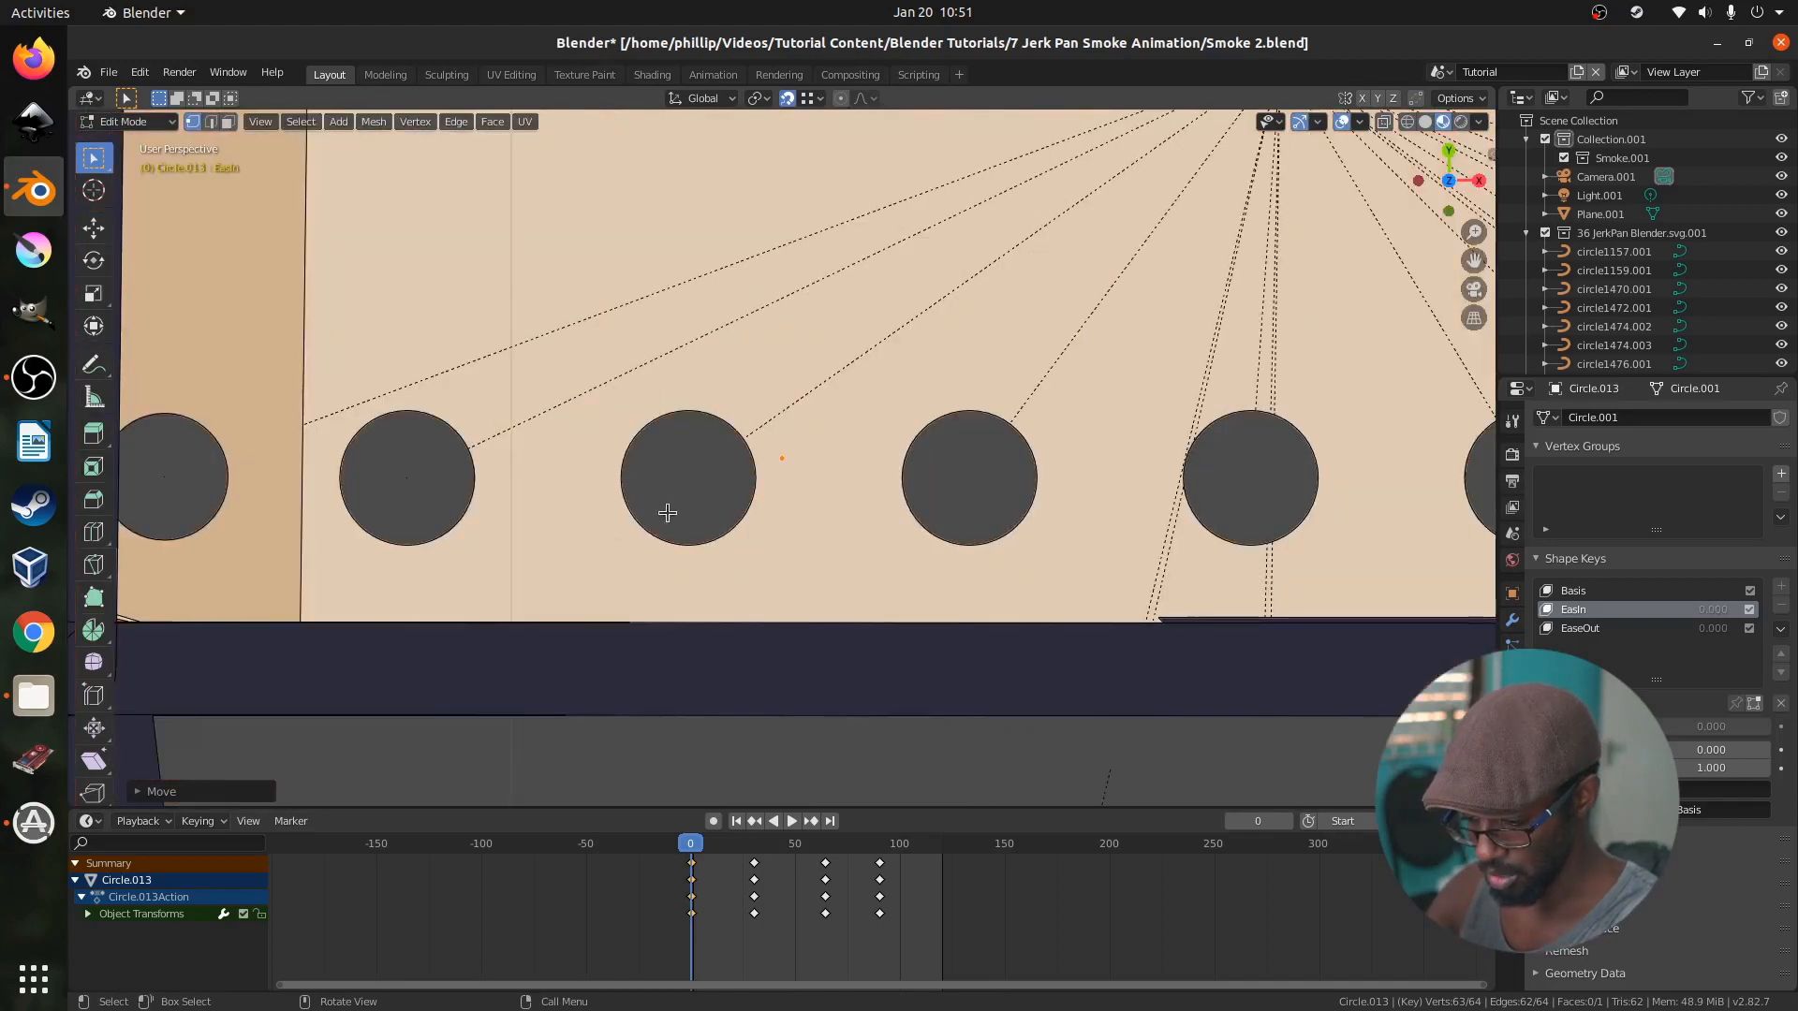
scroll(762, 491, up, 3)
scroll(792, 490, down, 4)
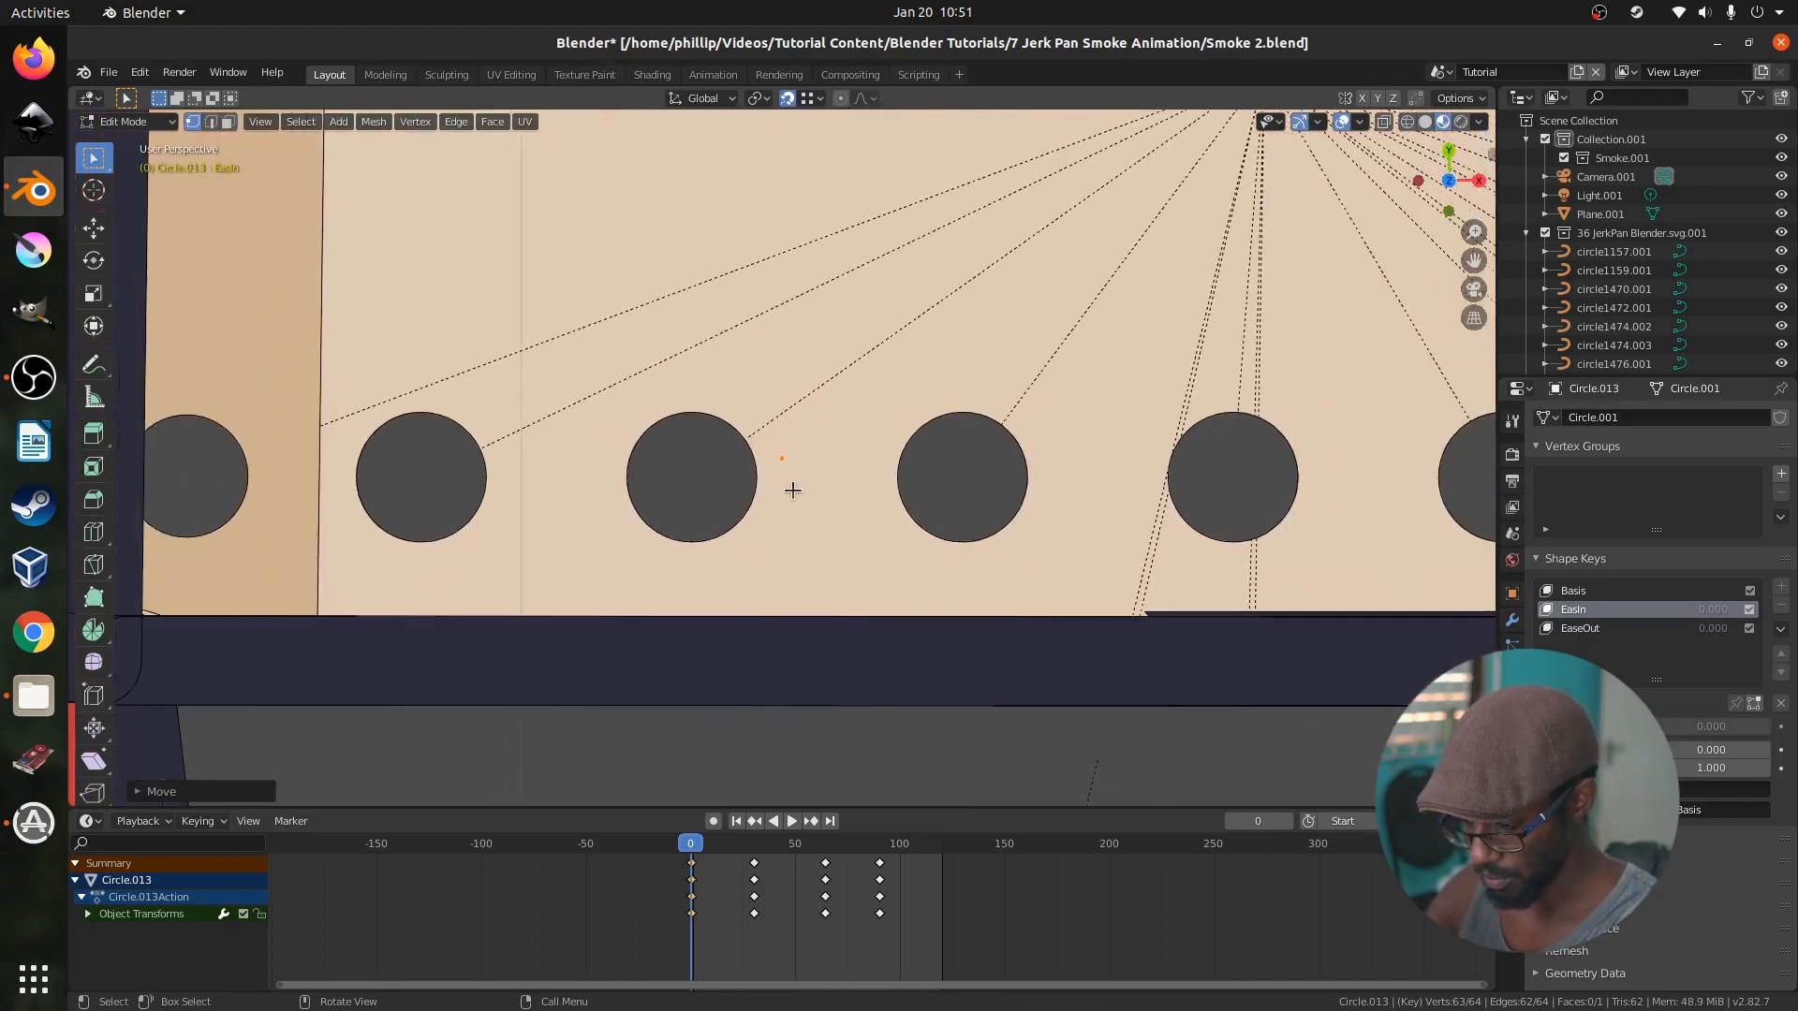
scroll(793, 490, down, 2)
scroll(792, 490, up, 2)
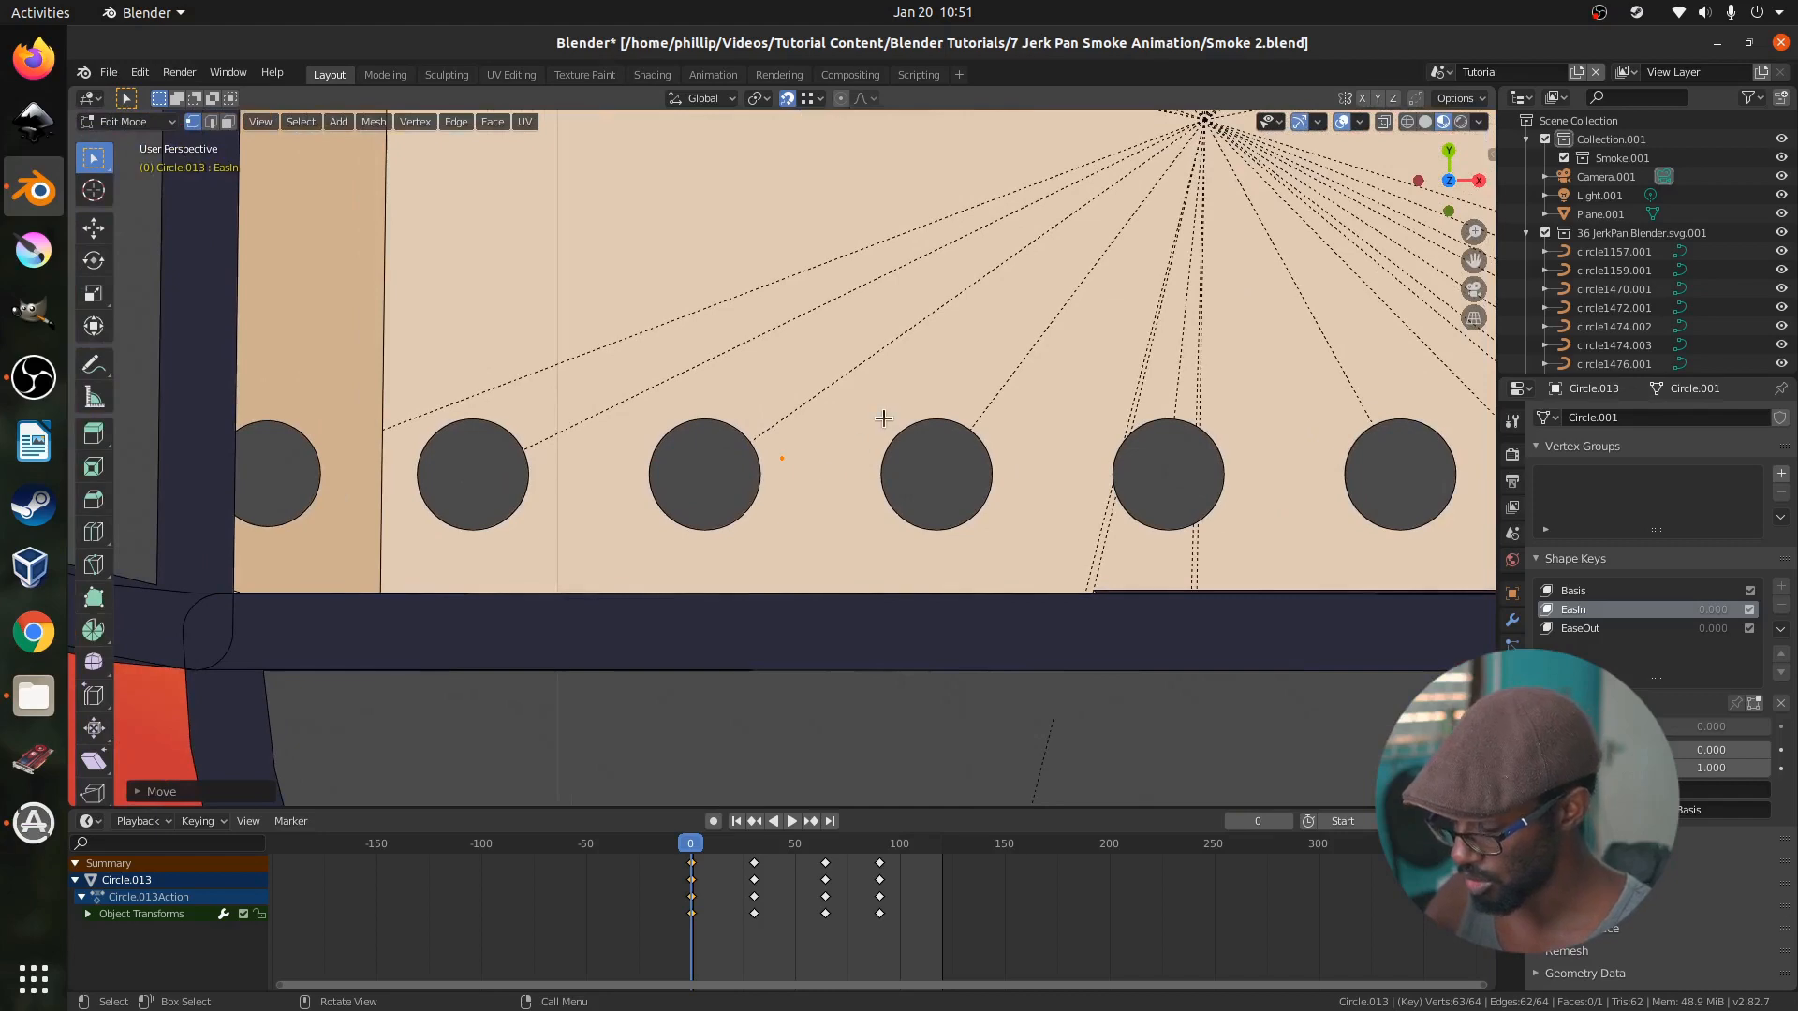
key(Tab)
scroll(806, 486, down, 6)
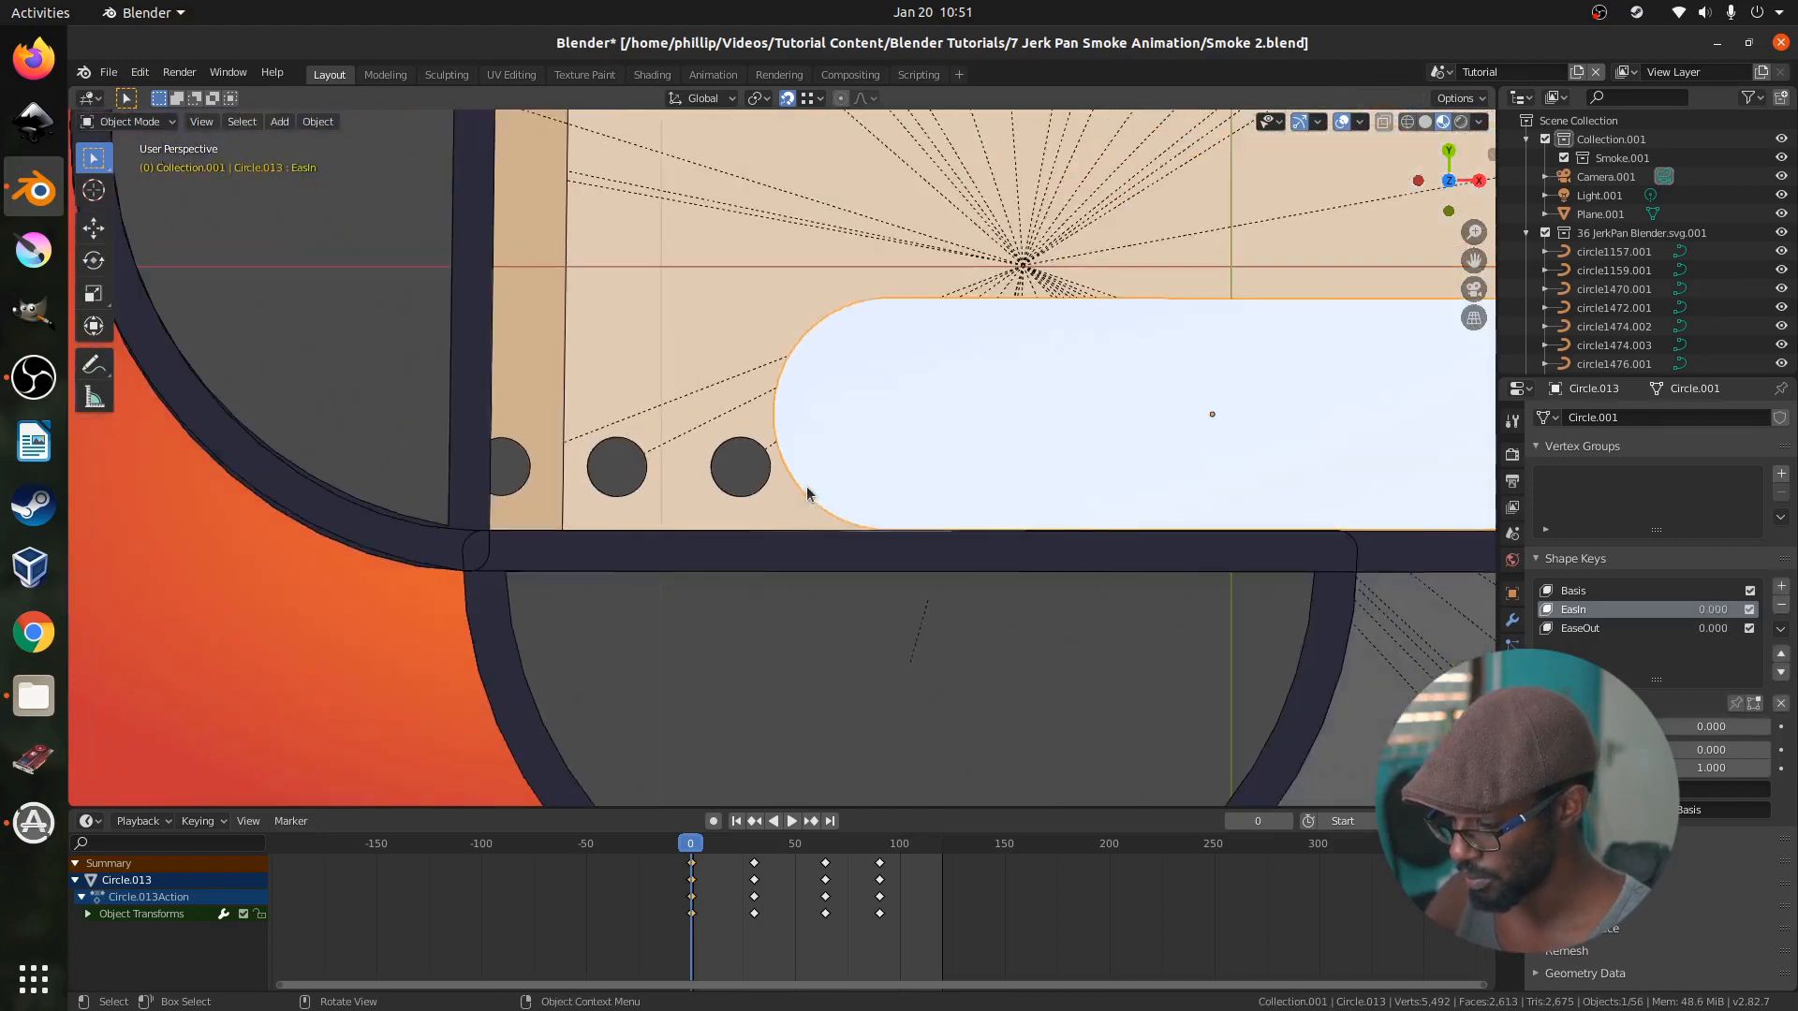
scroll(806, 486, down, 3)
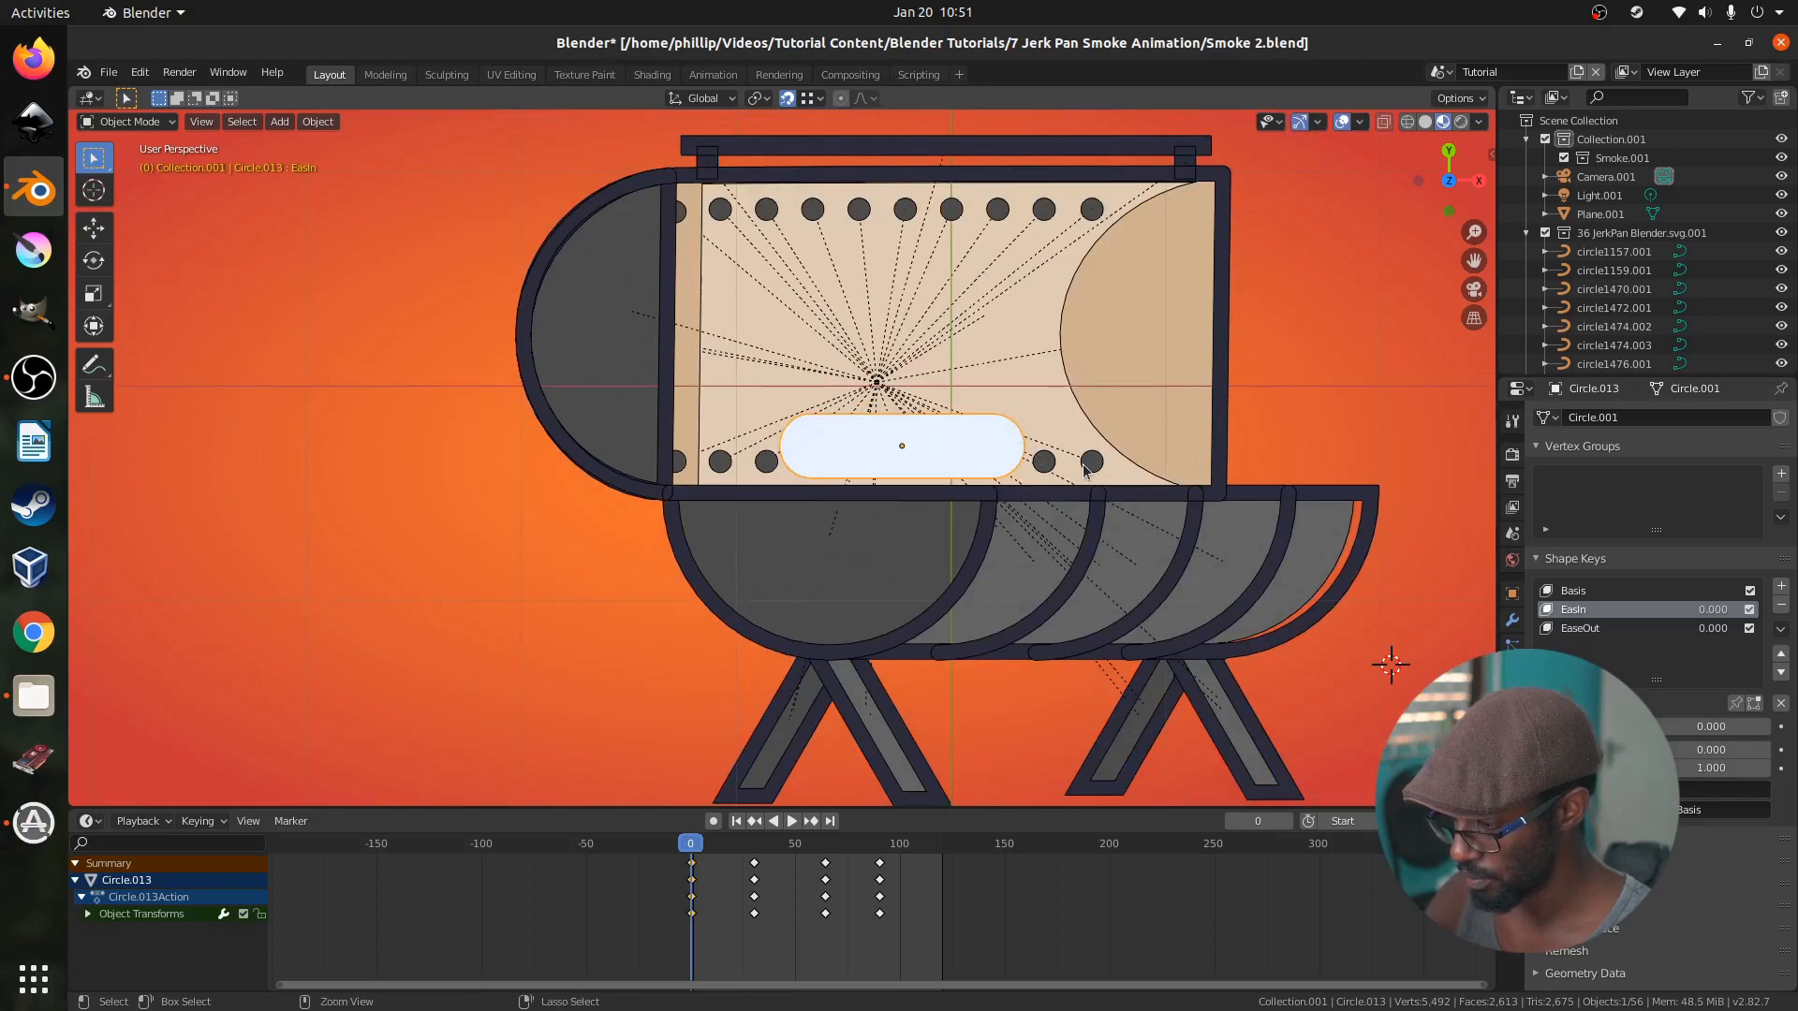
key(ctrl+s)
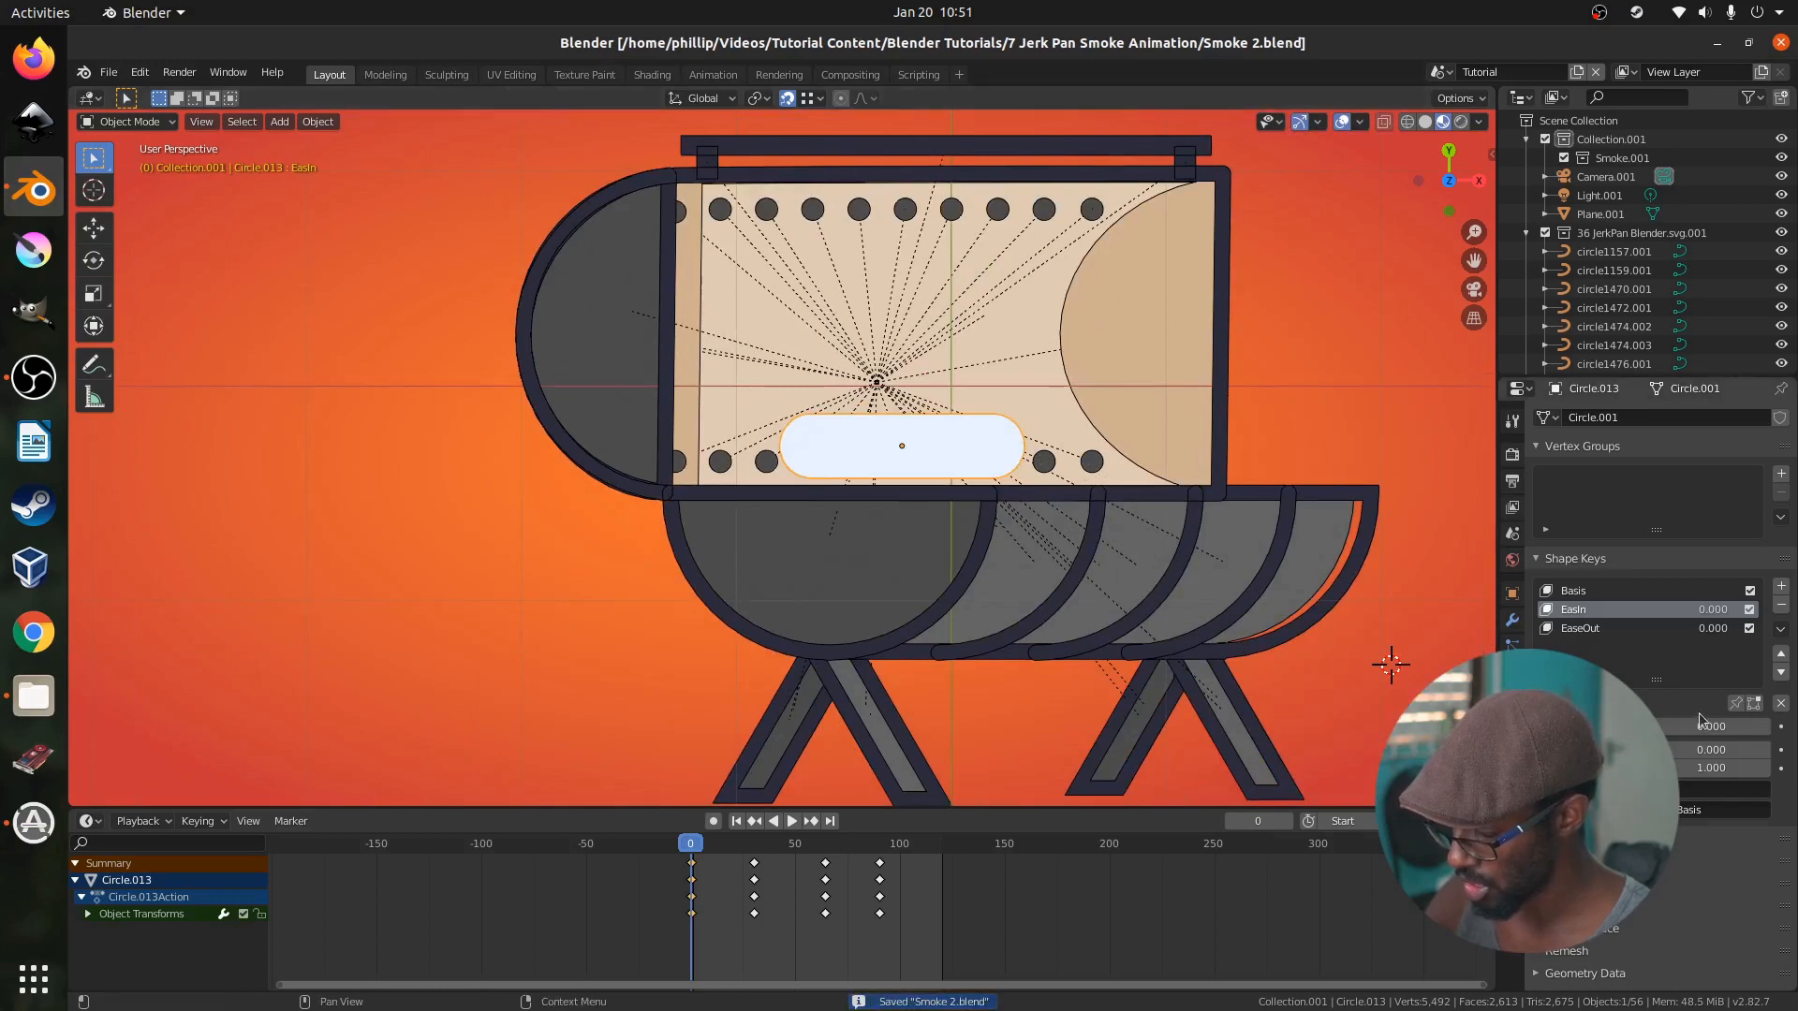
Set the EasIn shape key value to 1.000 and keyframe it at frame 0
drag(1700, 719, 1657, 719)
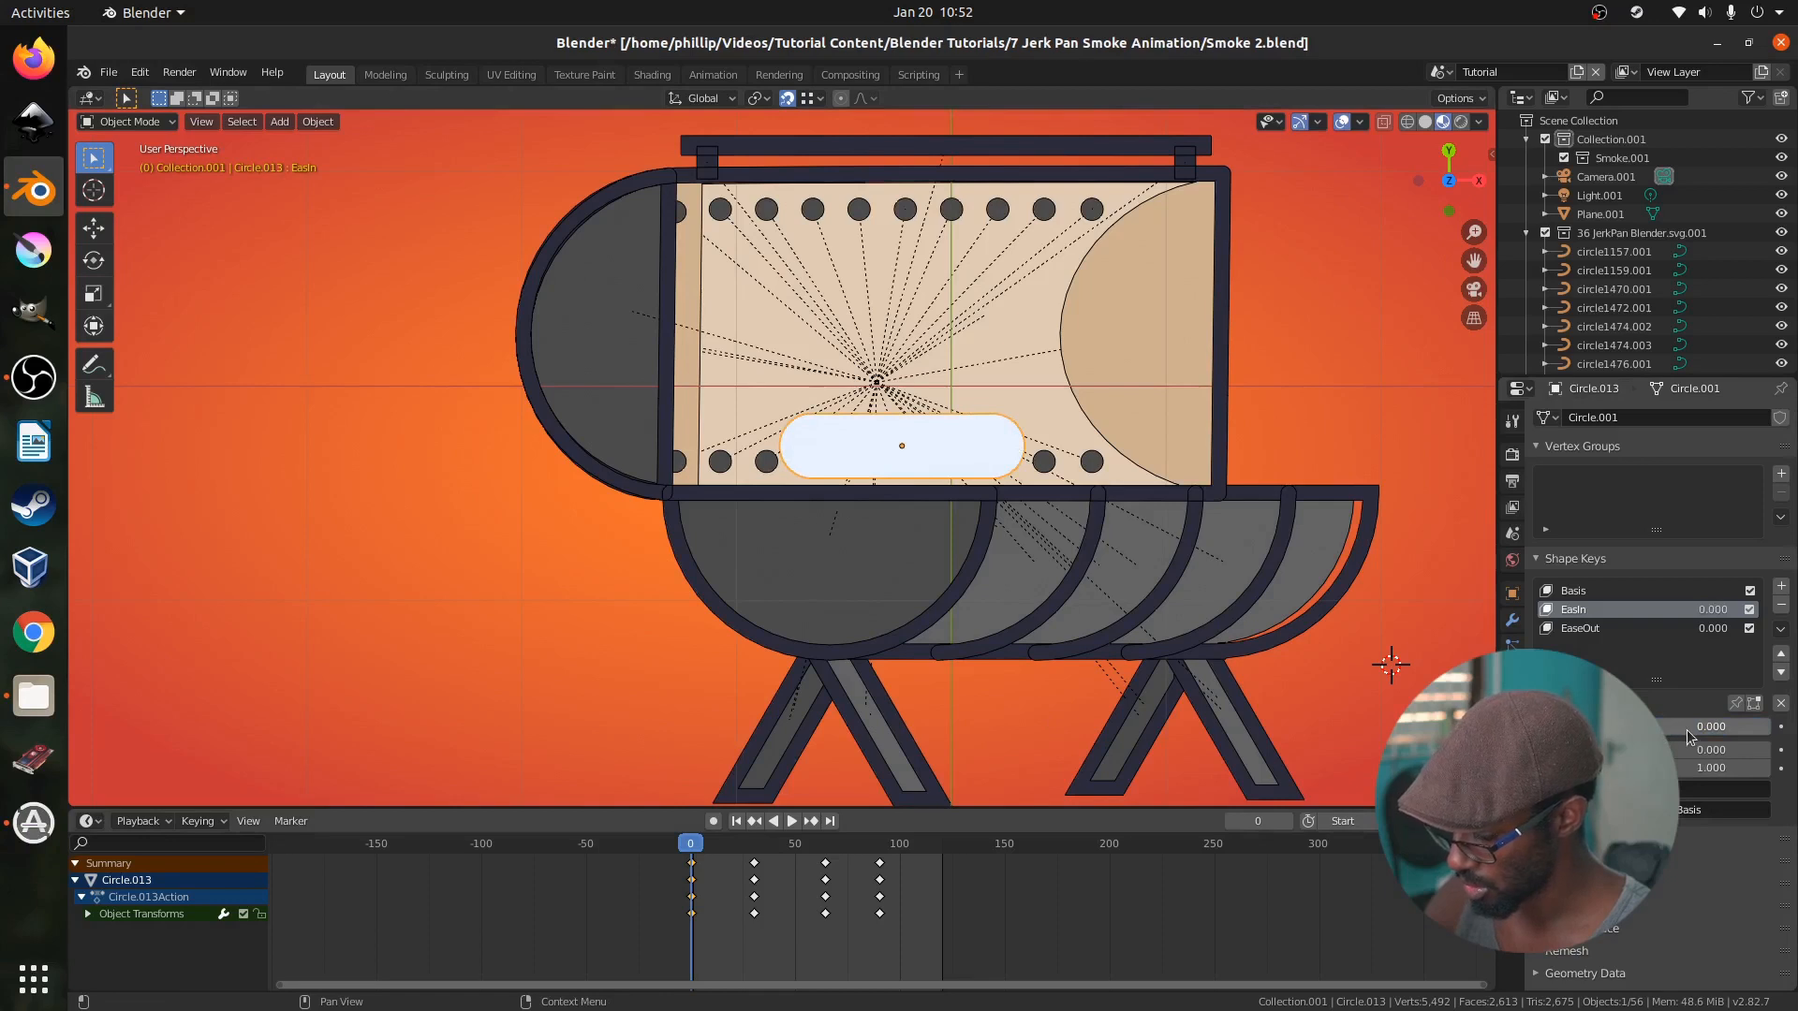
drag(1657, 726, 1760, 727)
key(i)
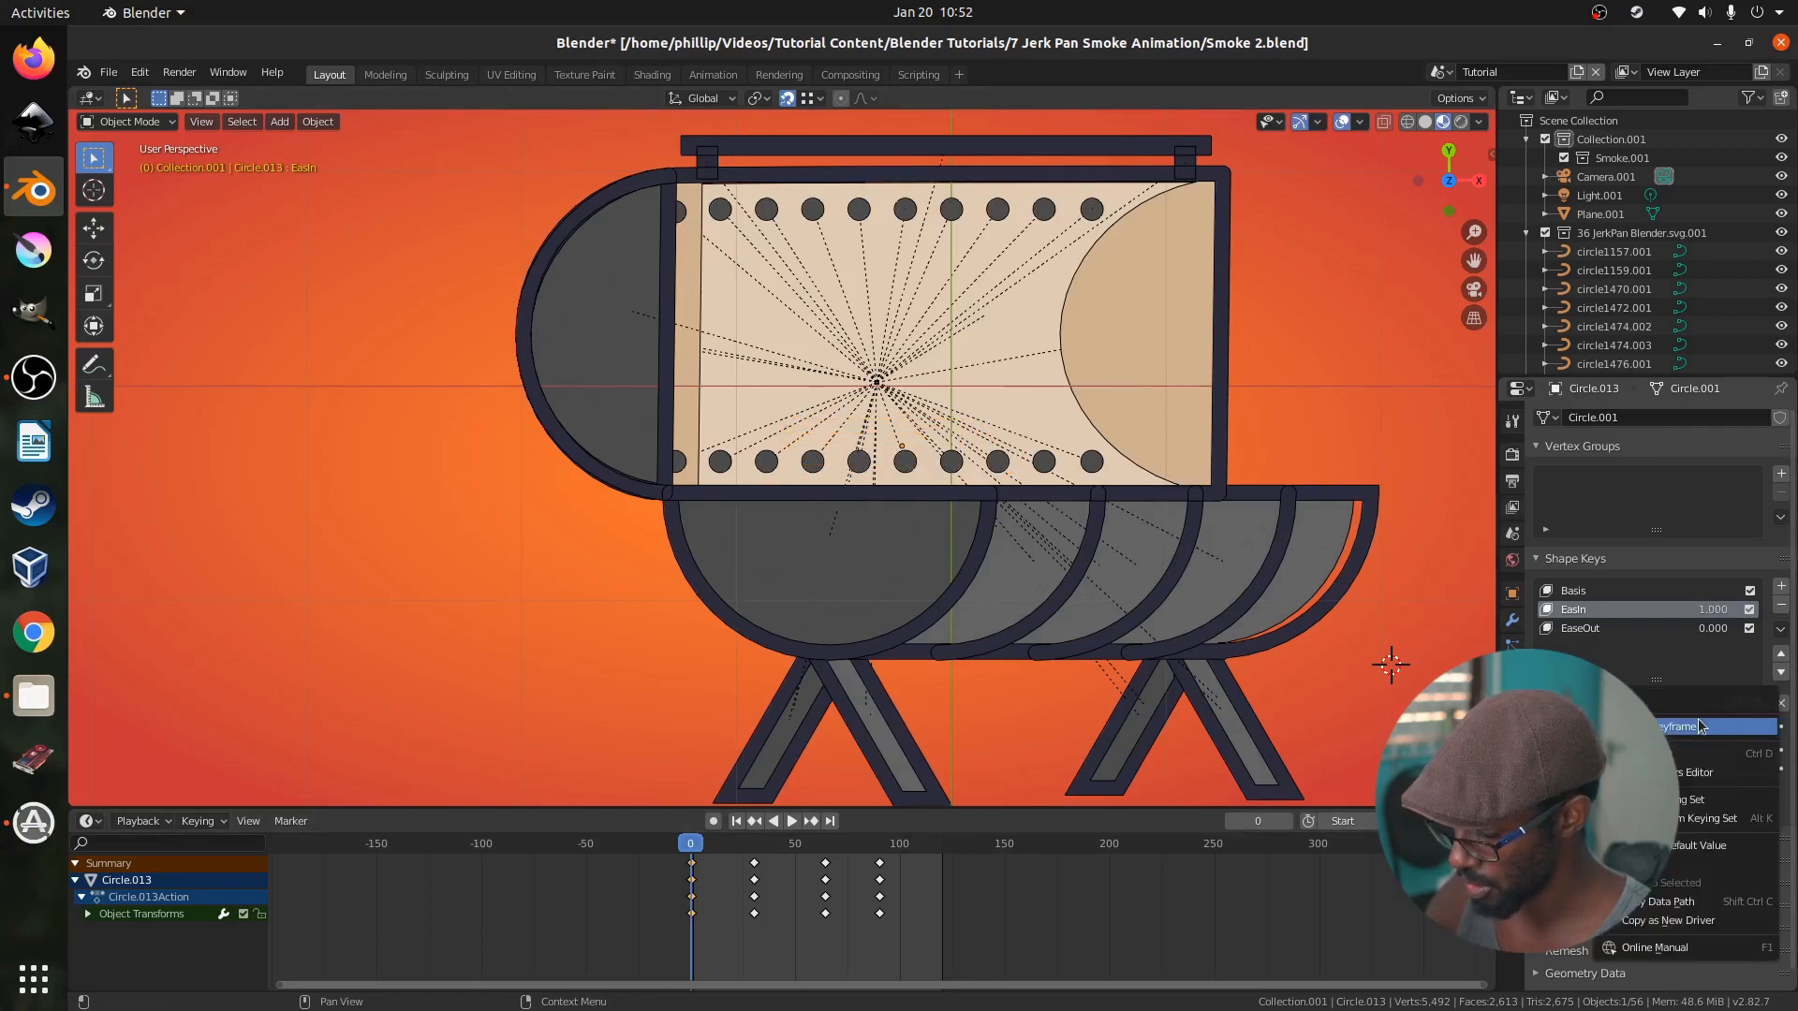
At frame 16, set the EasIn shape key value to 0.000 and keyframe it
key(space)
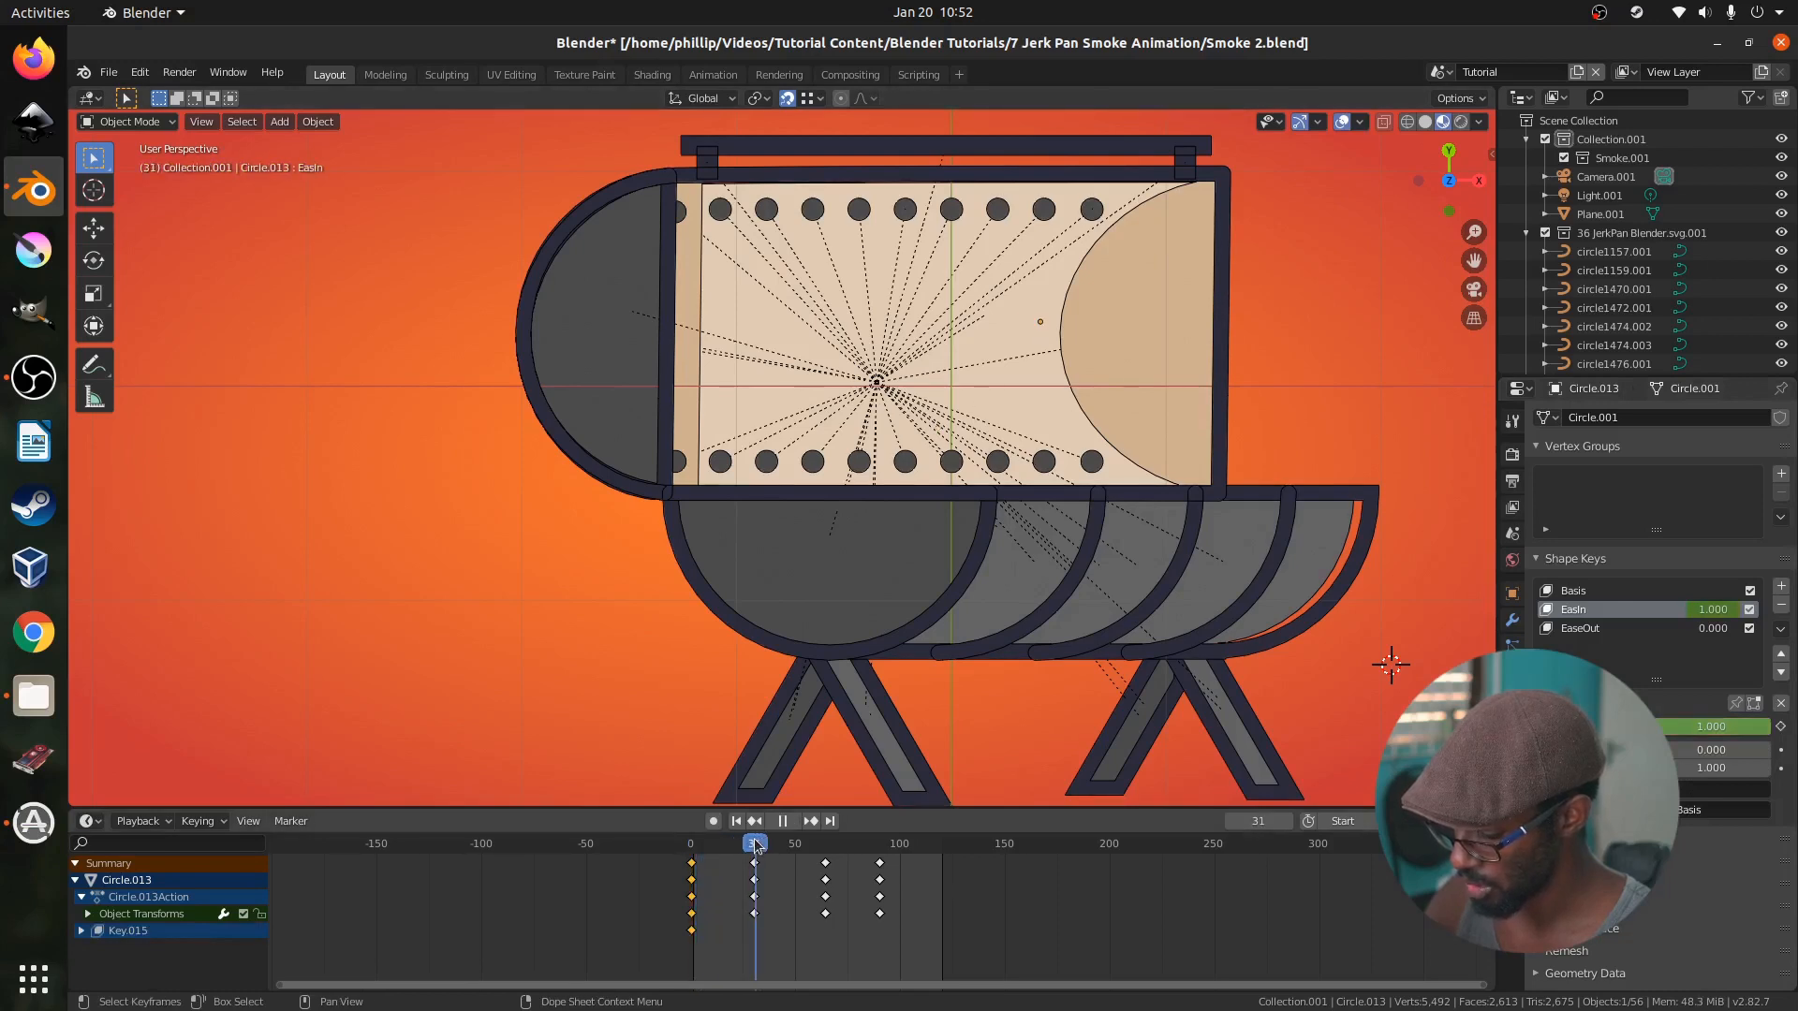
drag(757, 846, 724, 846)
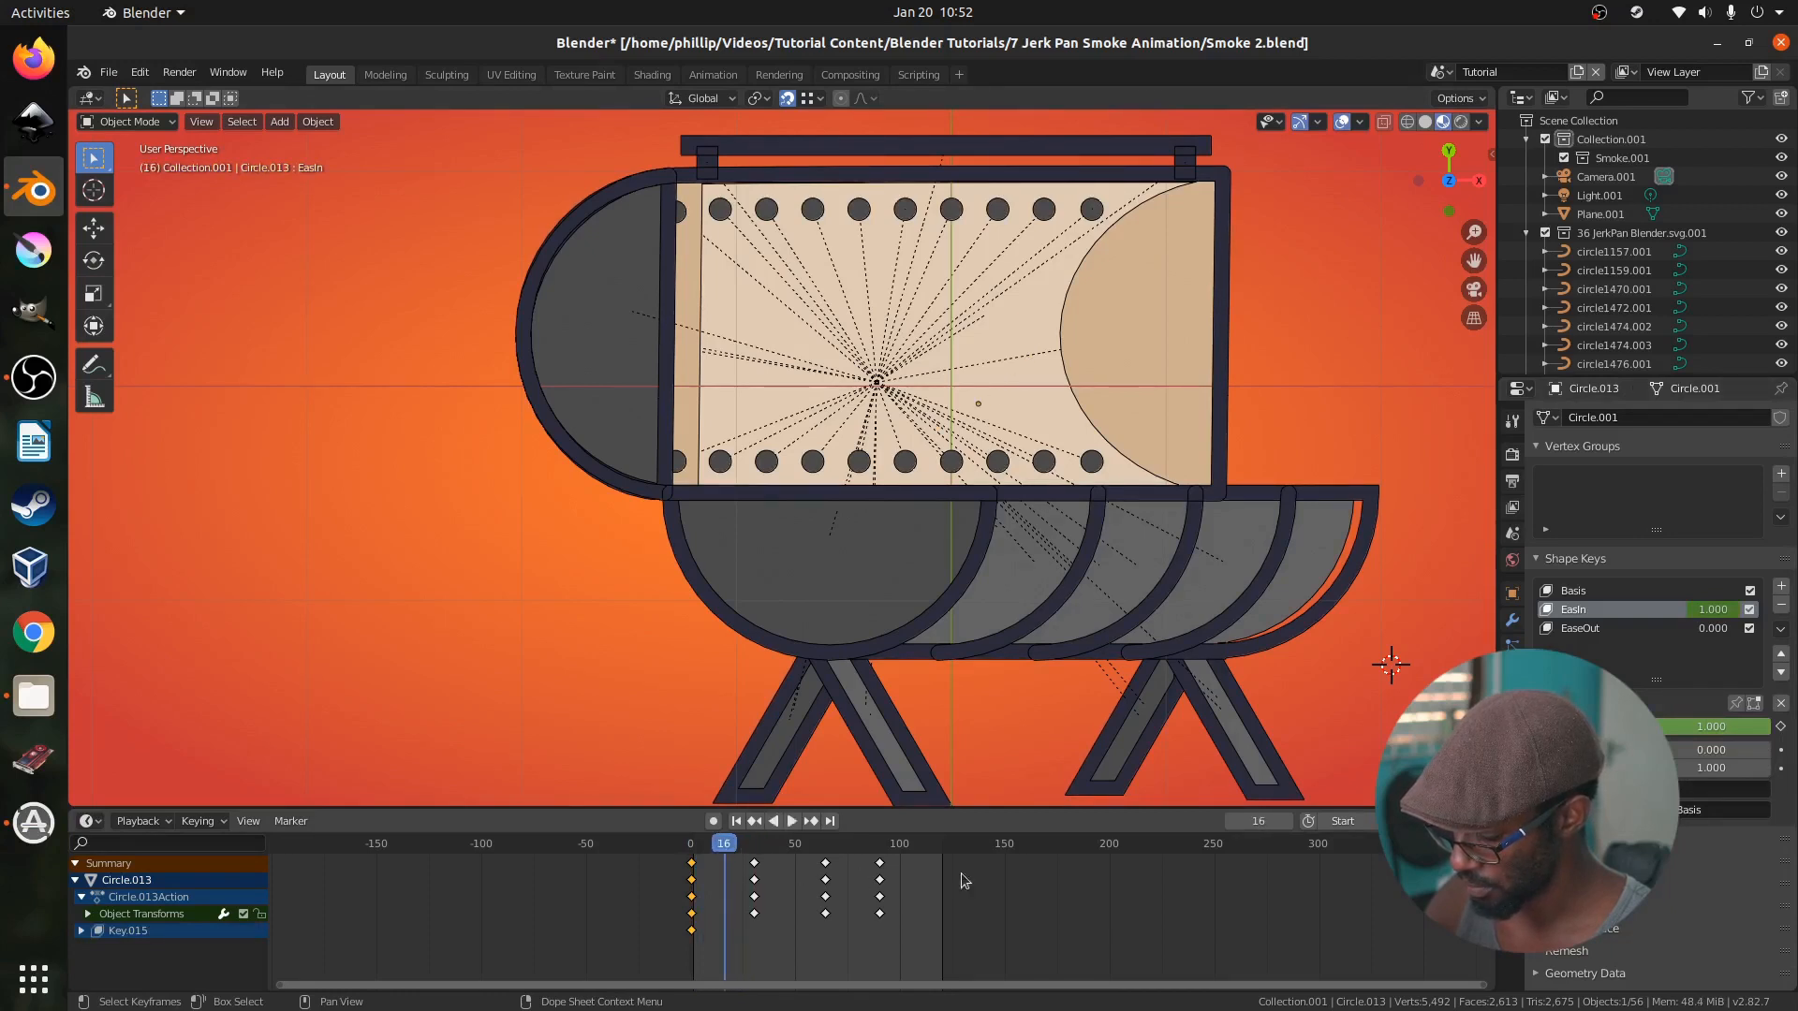
drag(1731, 727, 1614, 726)
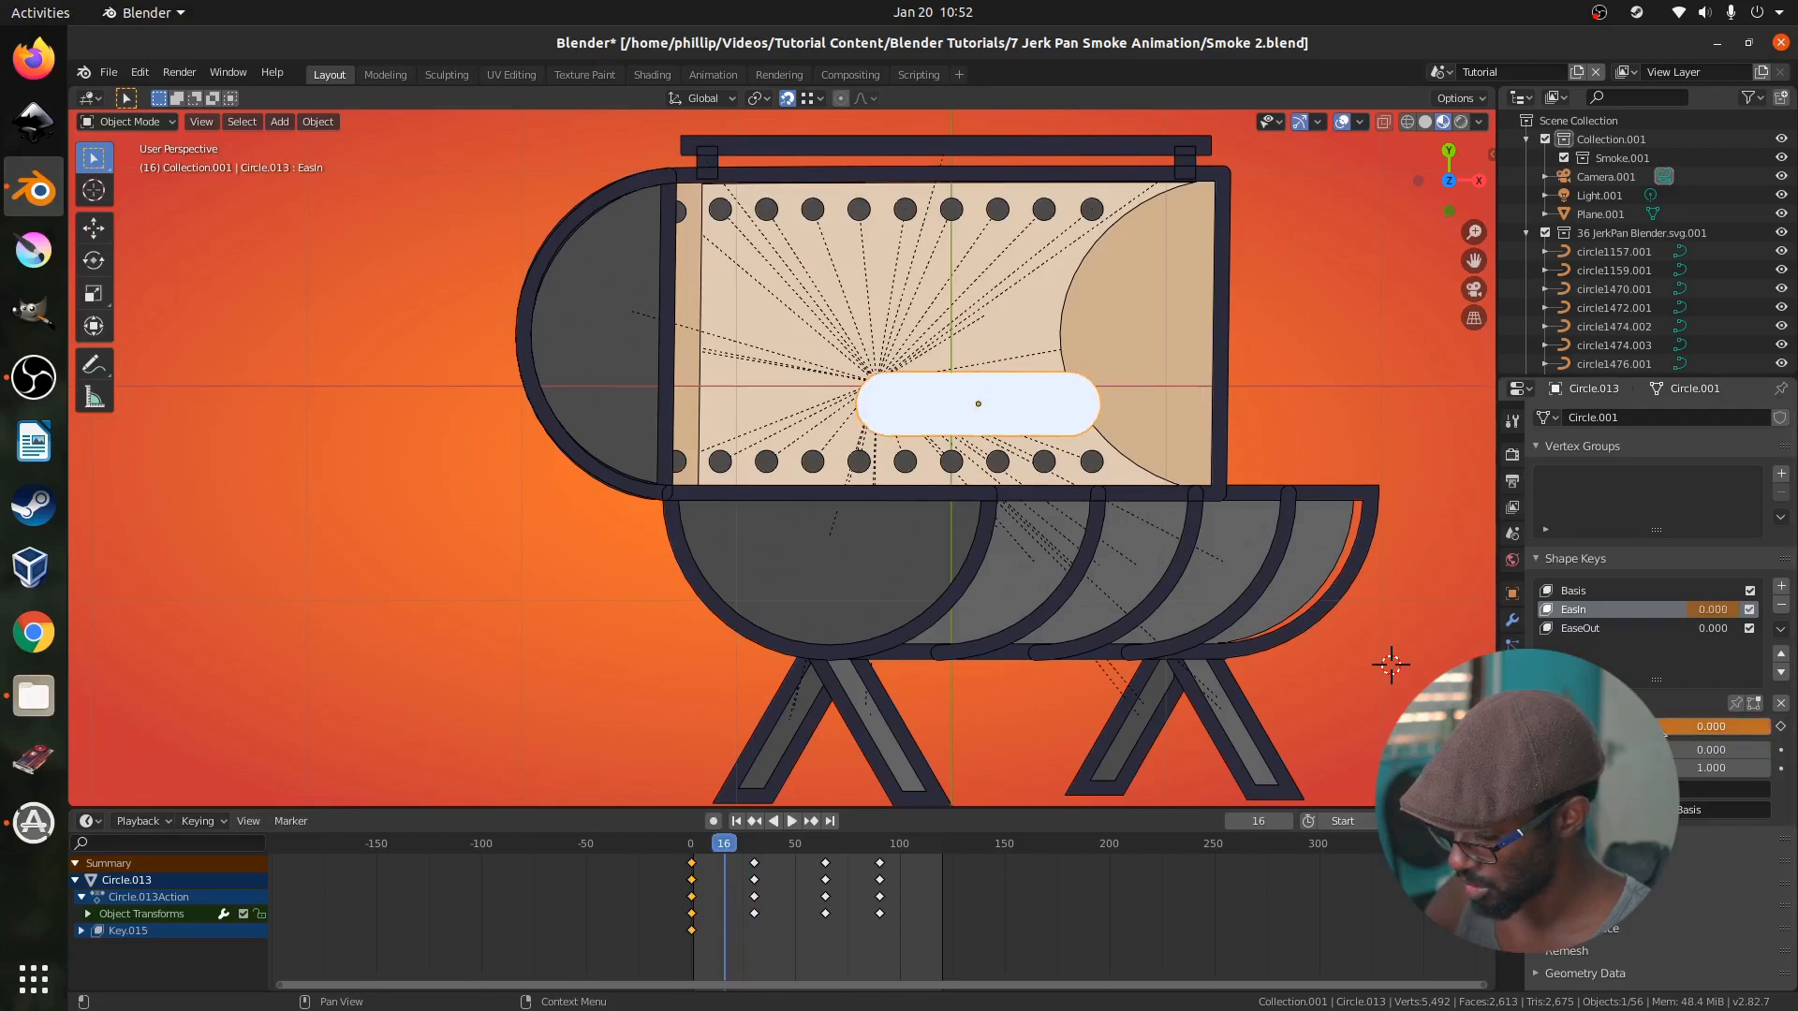
key(i)
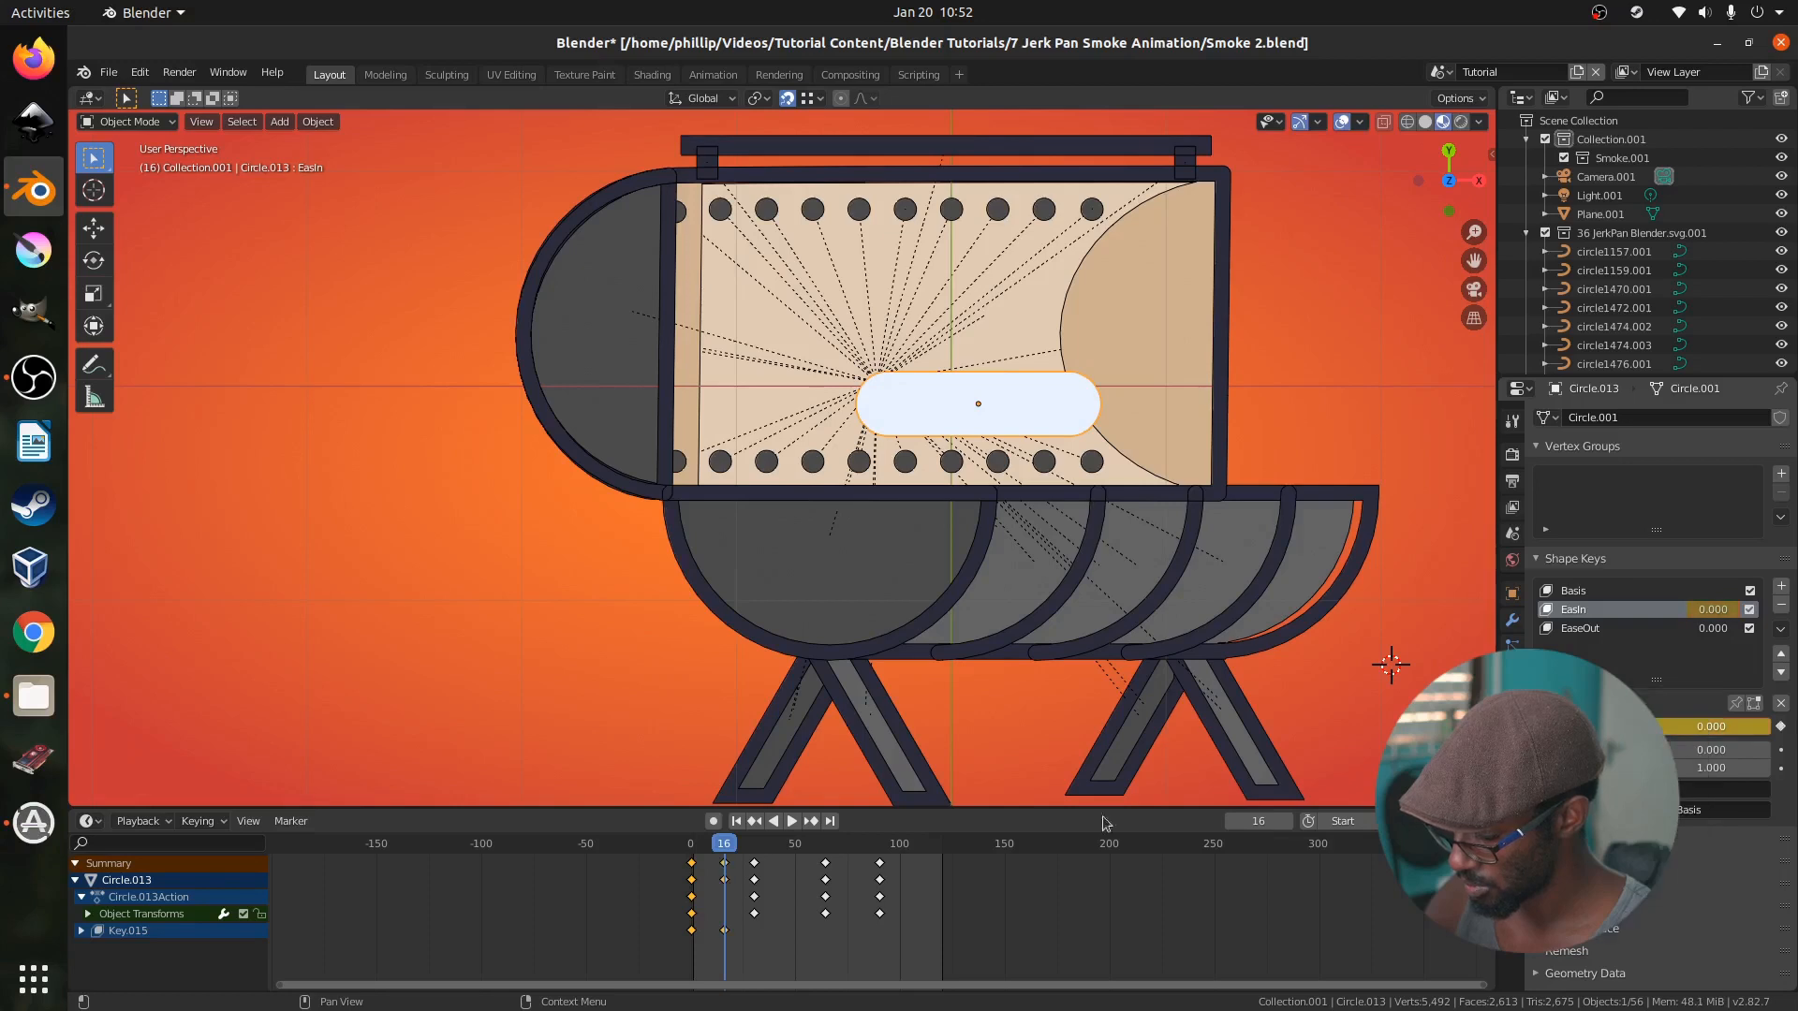
Play the animation from frame 0 to check how the capsule eases in, stopping at frame 78
click(692, 844)
key(space)
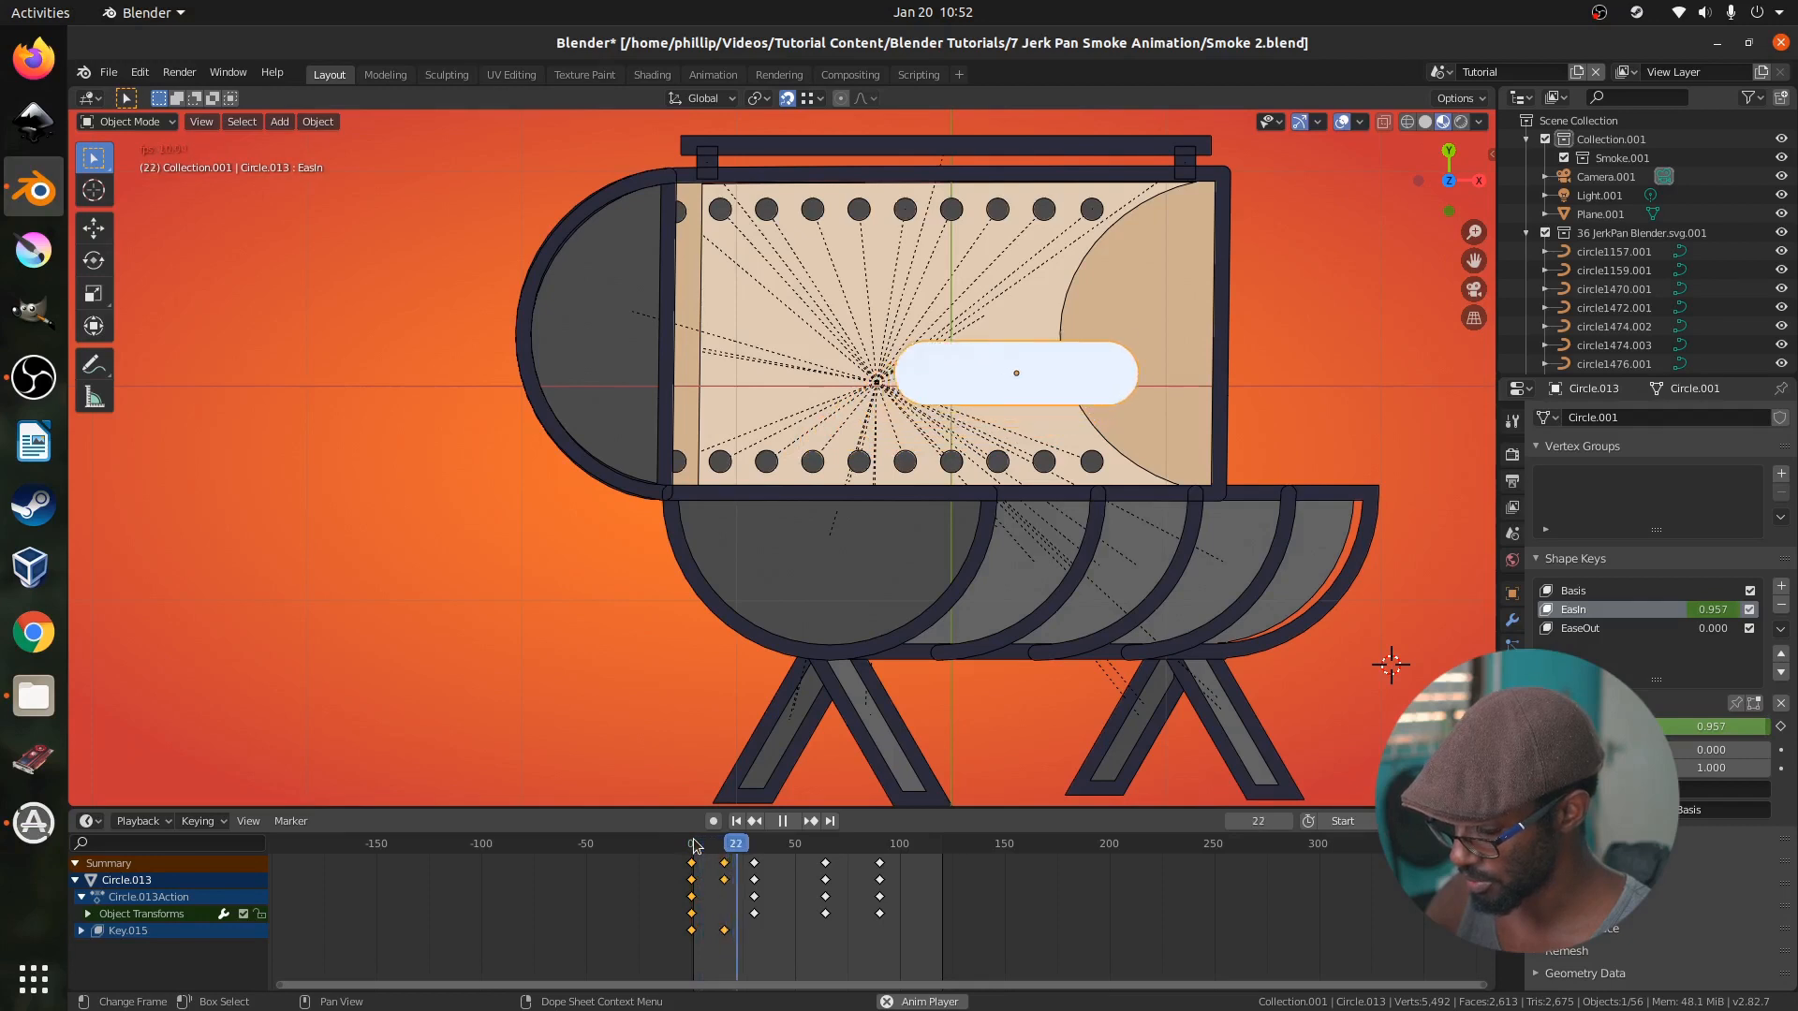
key(space)
key(space)
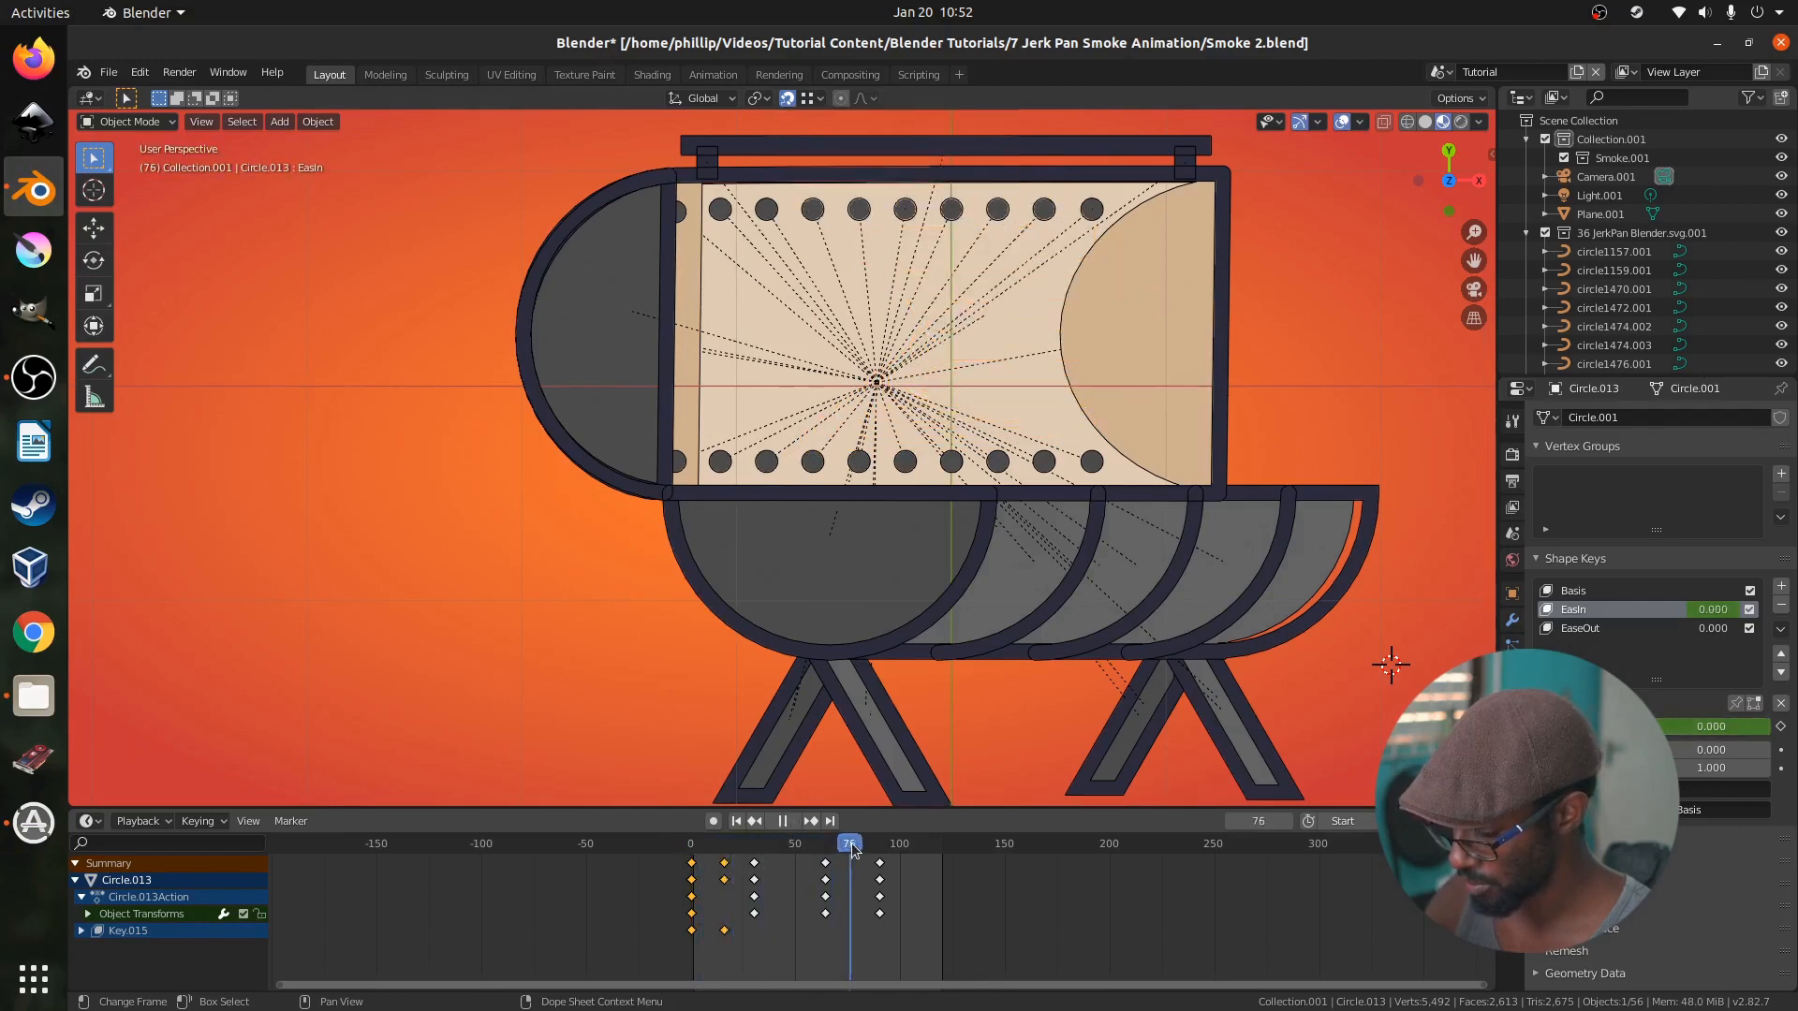
key(space)
Edit the EaseOut shape key at frame 78, selecting all capsule vertices except one on the upper curve of the right end
scroll(941, 419, down, 3)
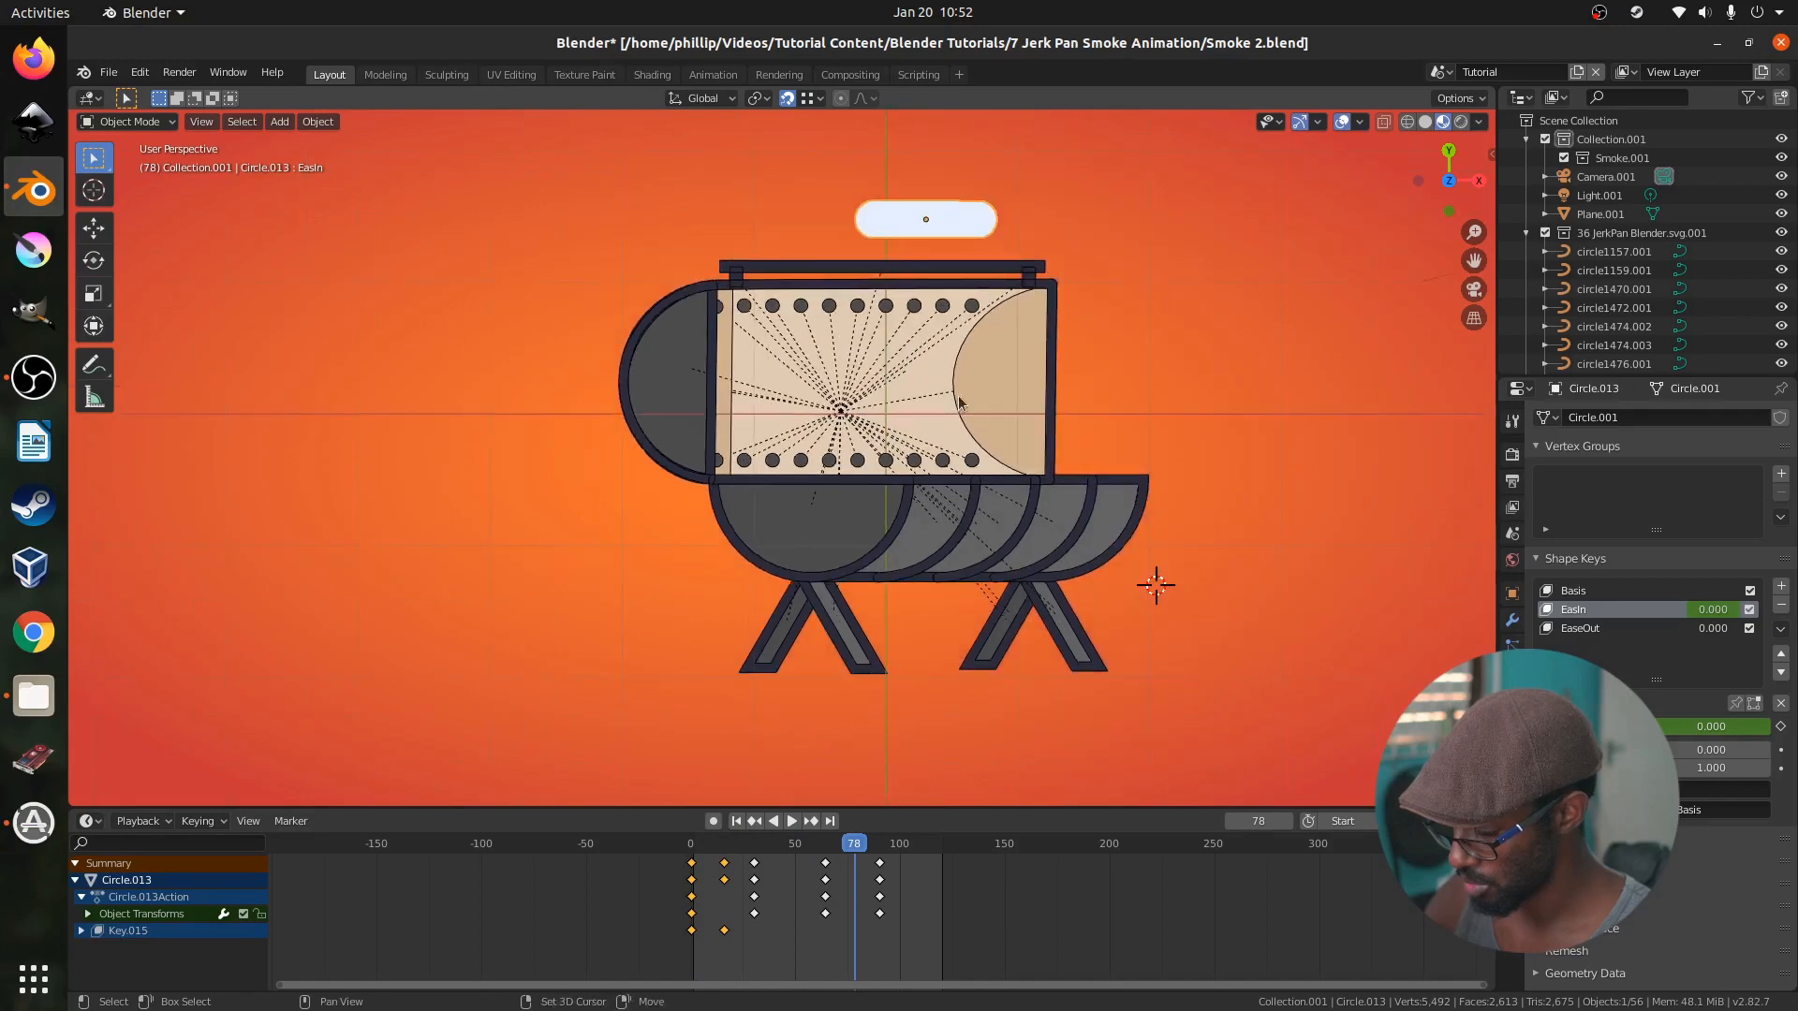
shift+middle_drag(959, 403, 871, 513)
scroll(940, 350, up, 3)
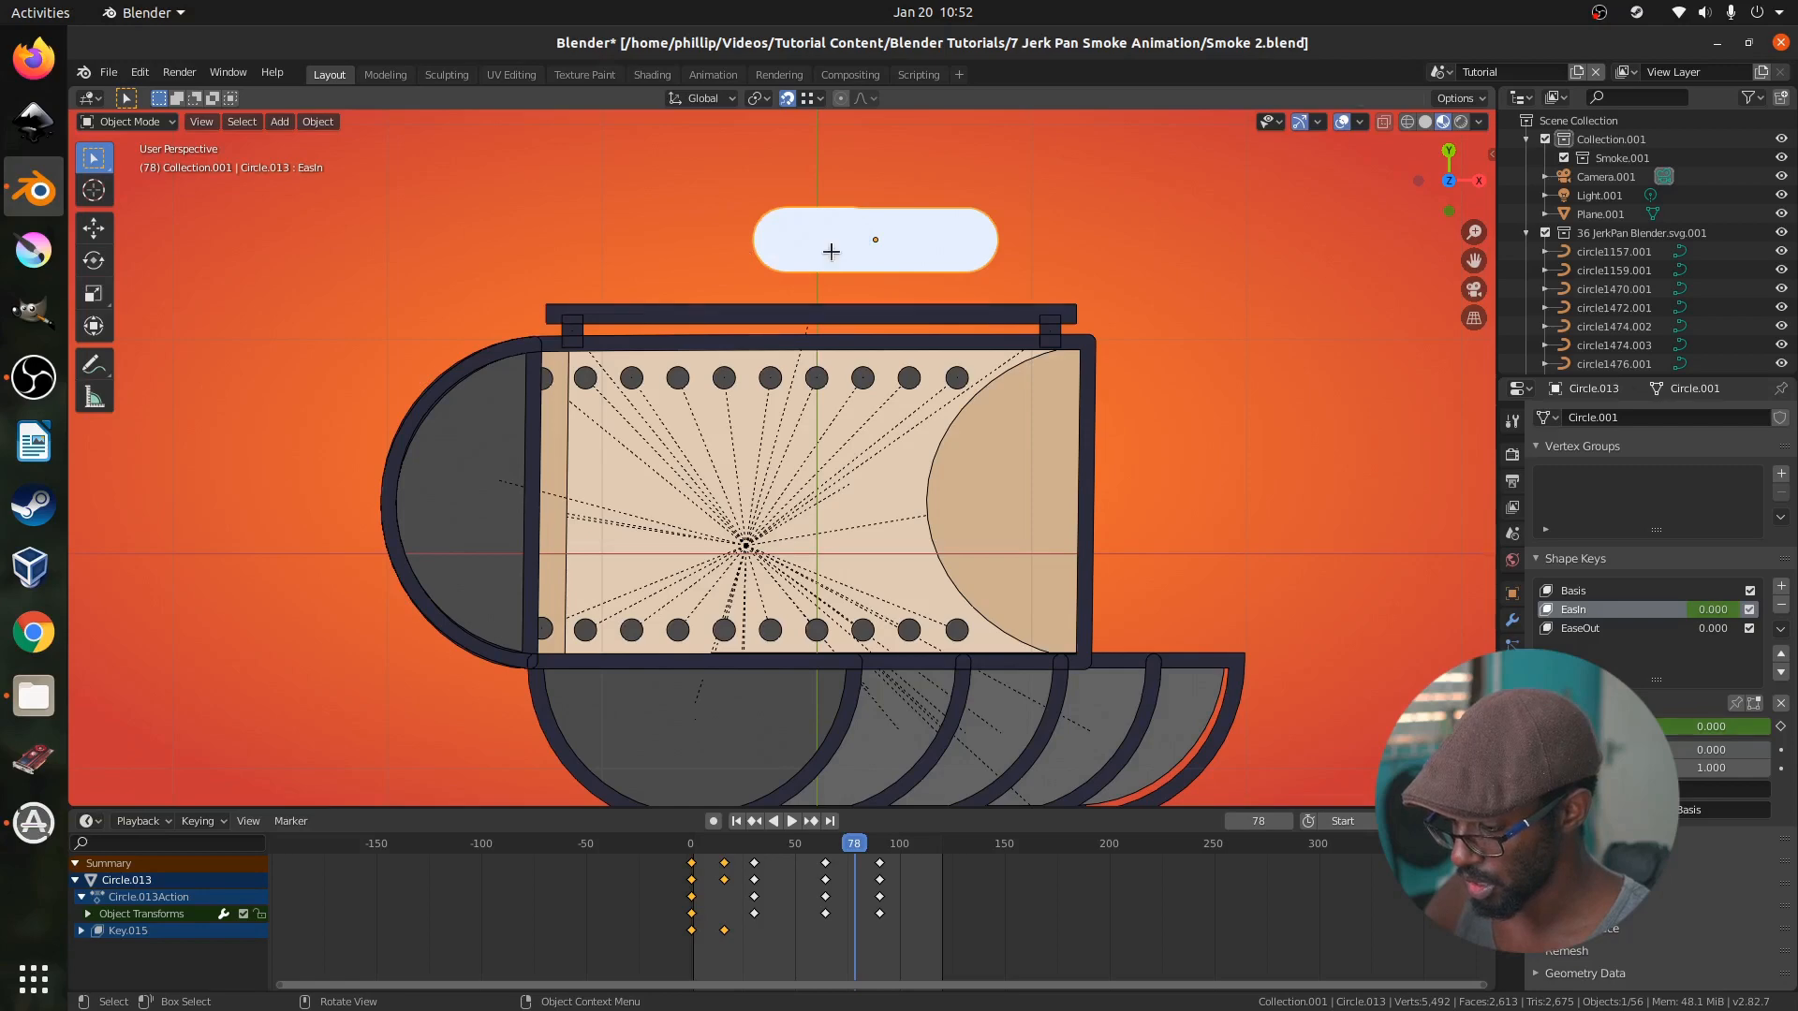
click(1593, 628)
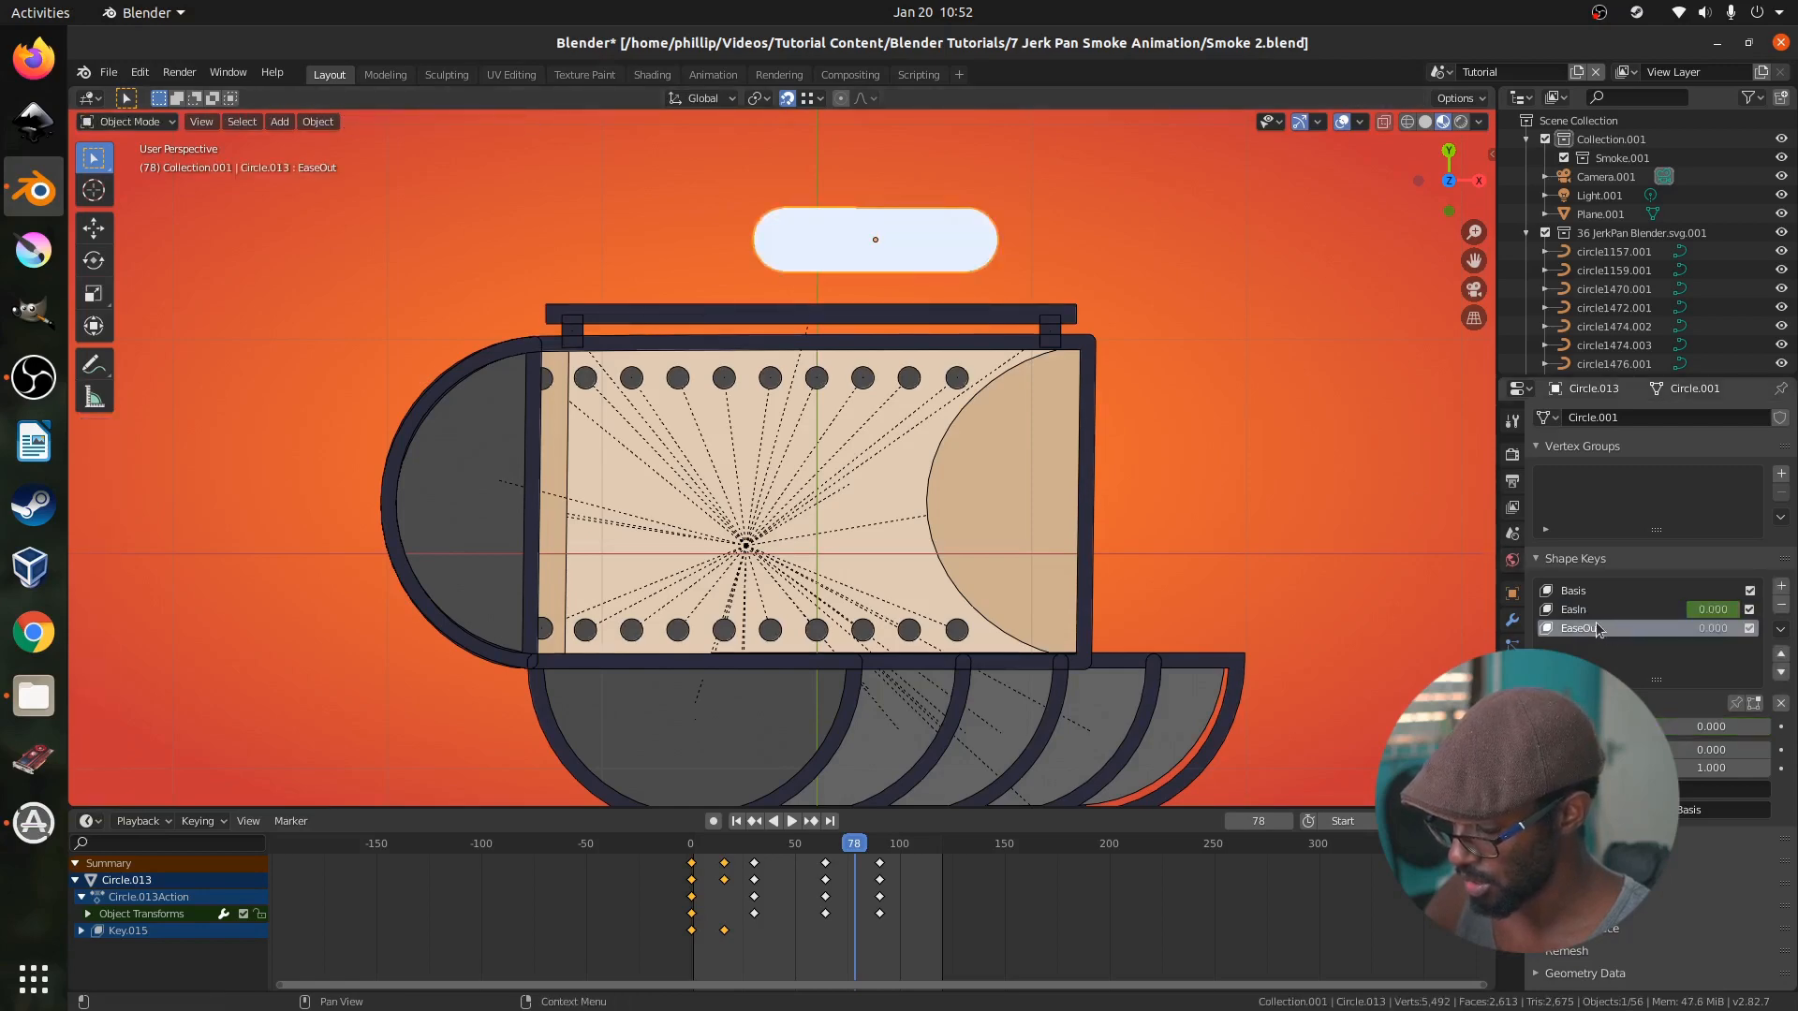
key(Tab)
scroll(940, 241, up, 2)
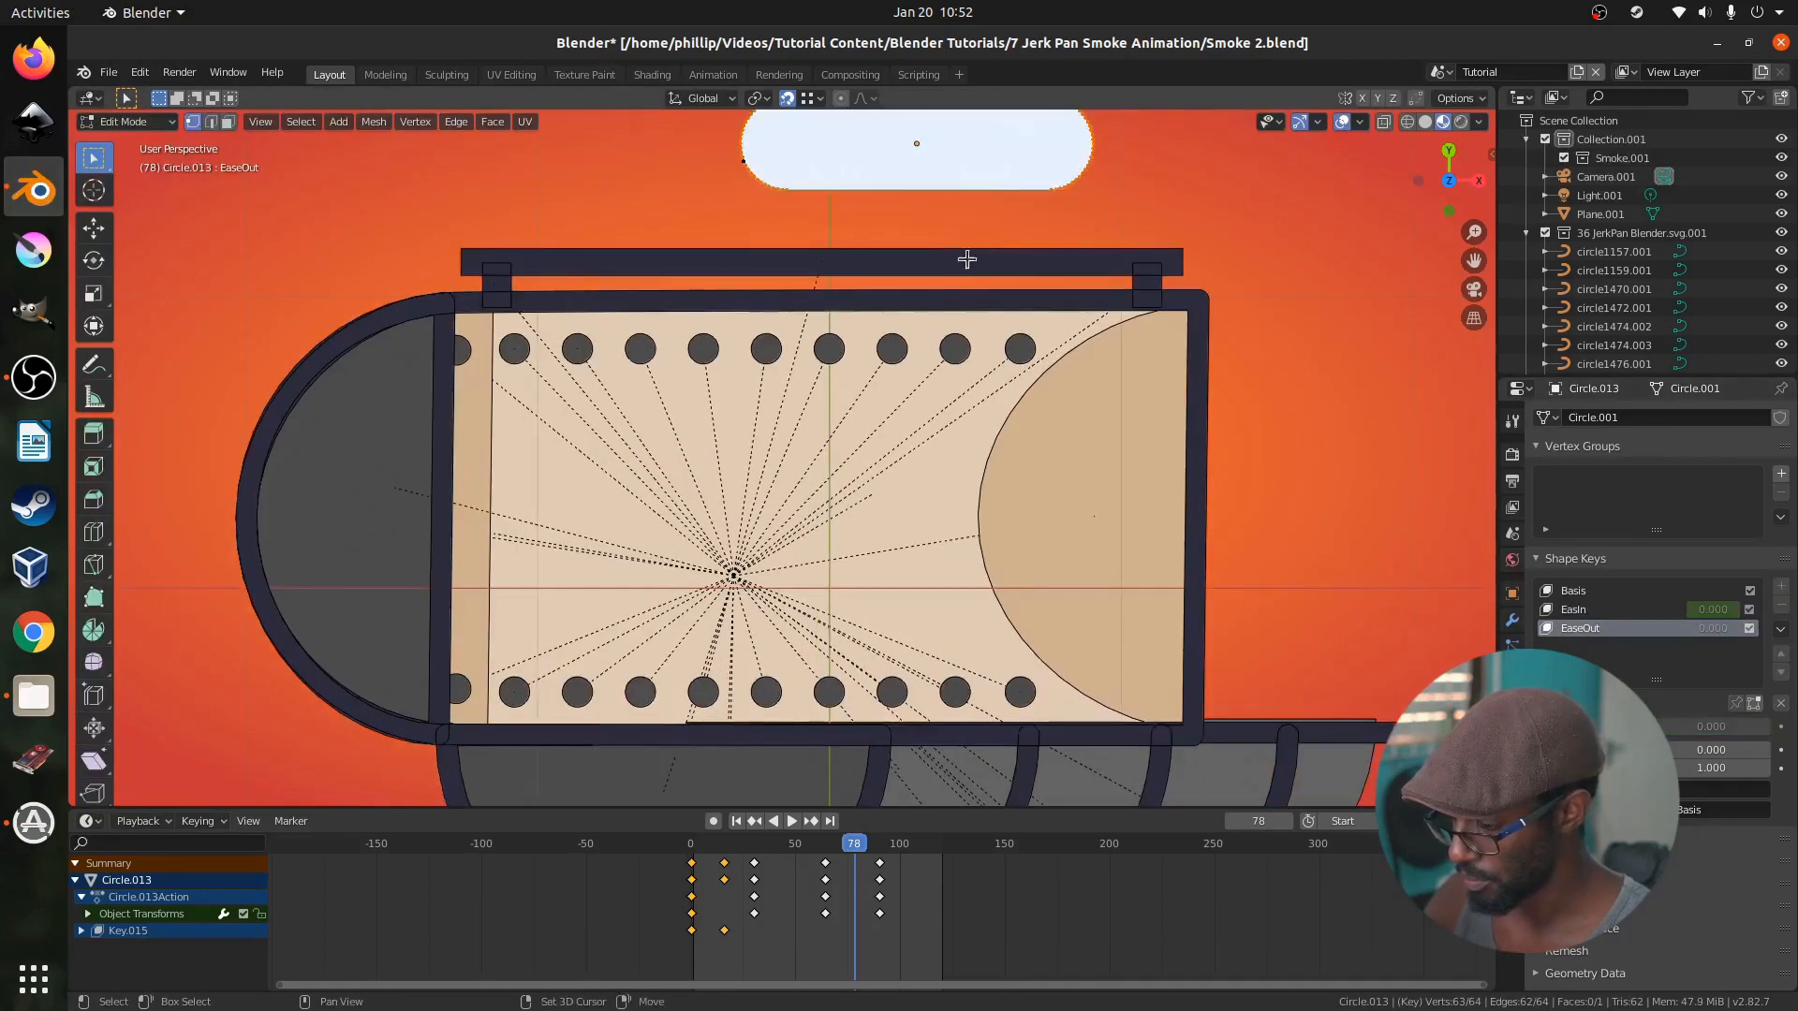
shift+middle_drag(967, 259, 957, 521)
key(a)
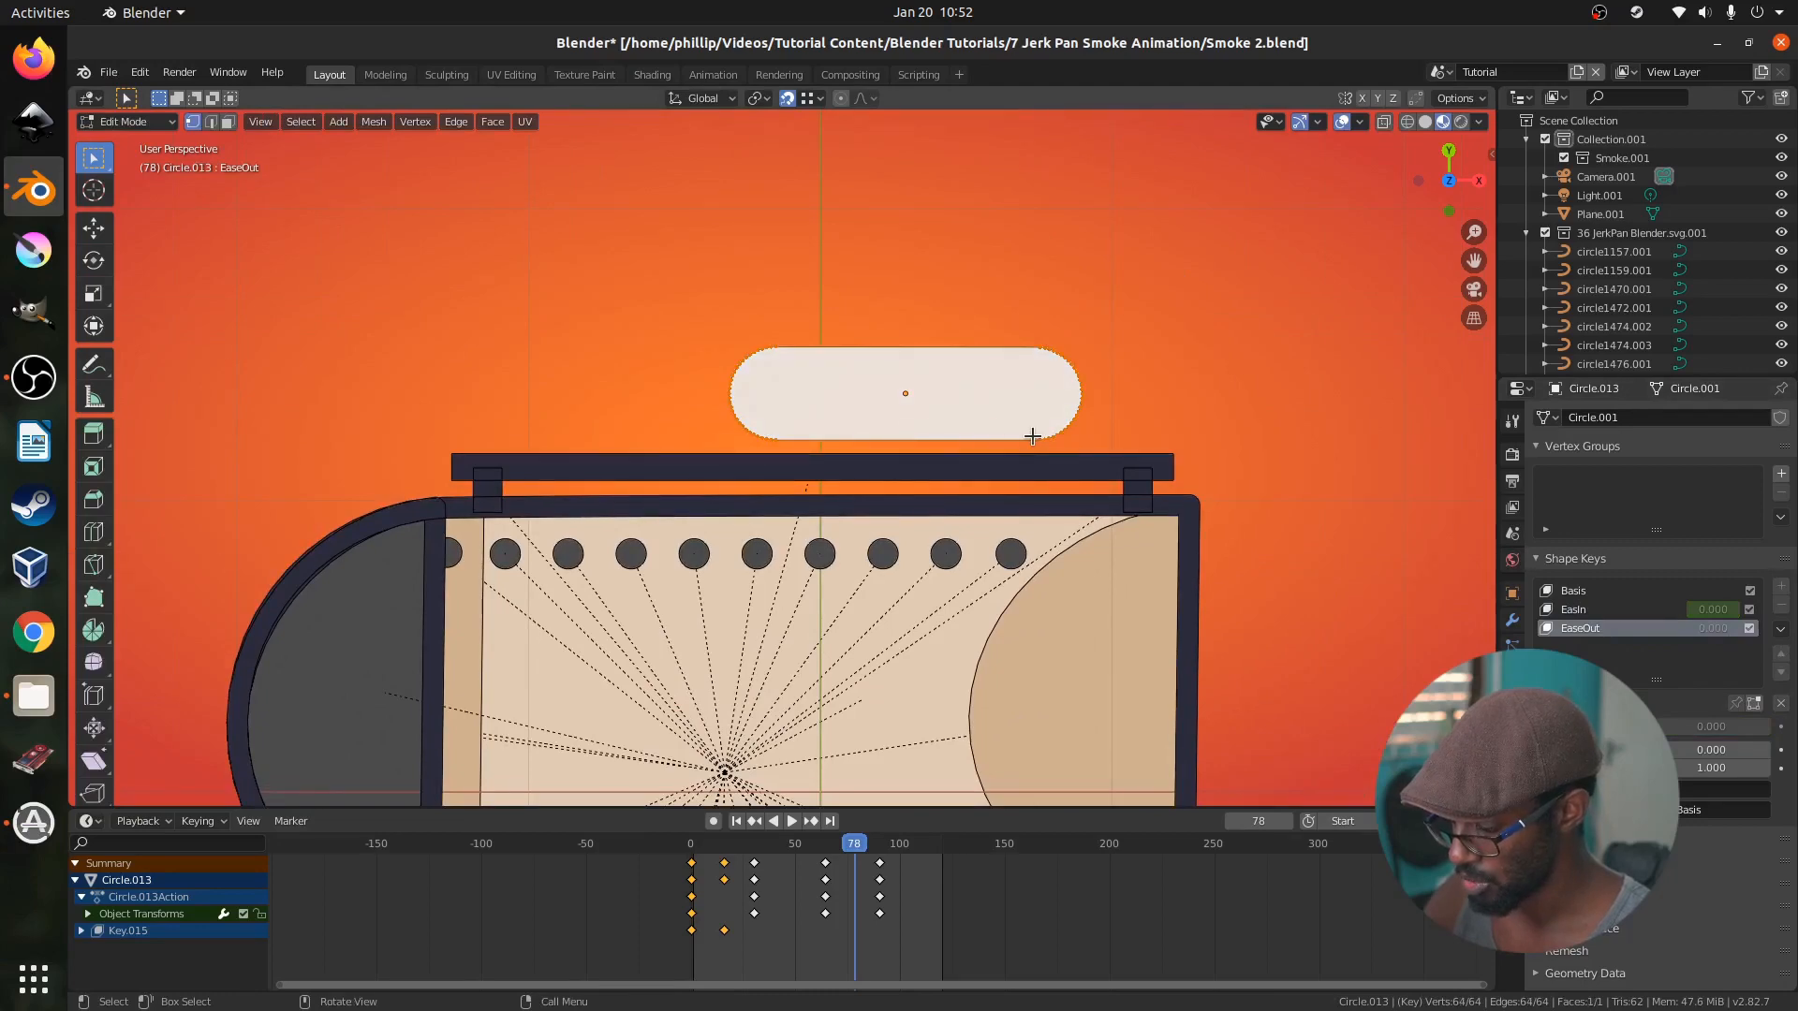
scroll(1032, 436, up, 5)
shift+middle_drag(1044, 430, 699, 536)
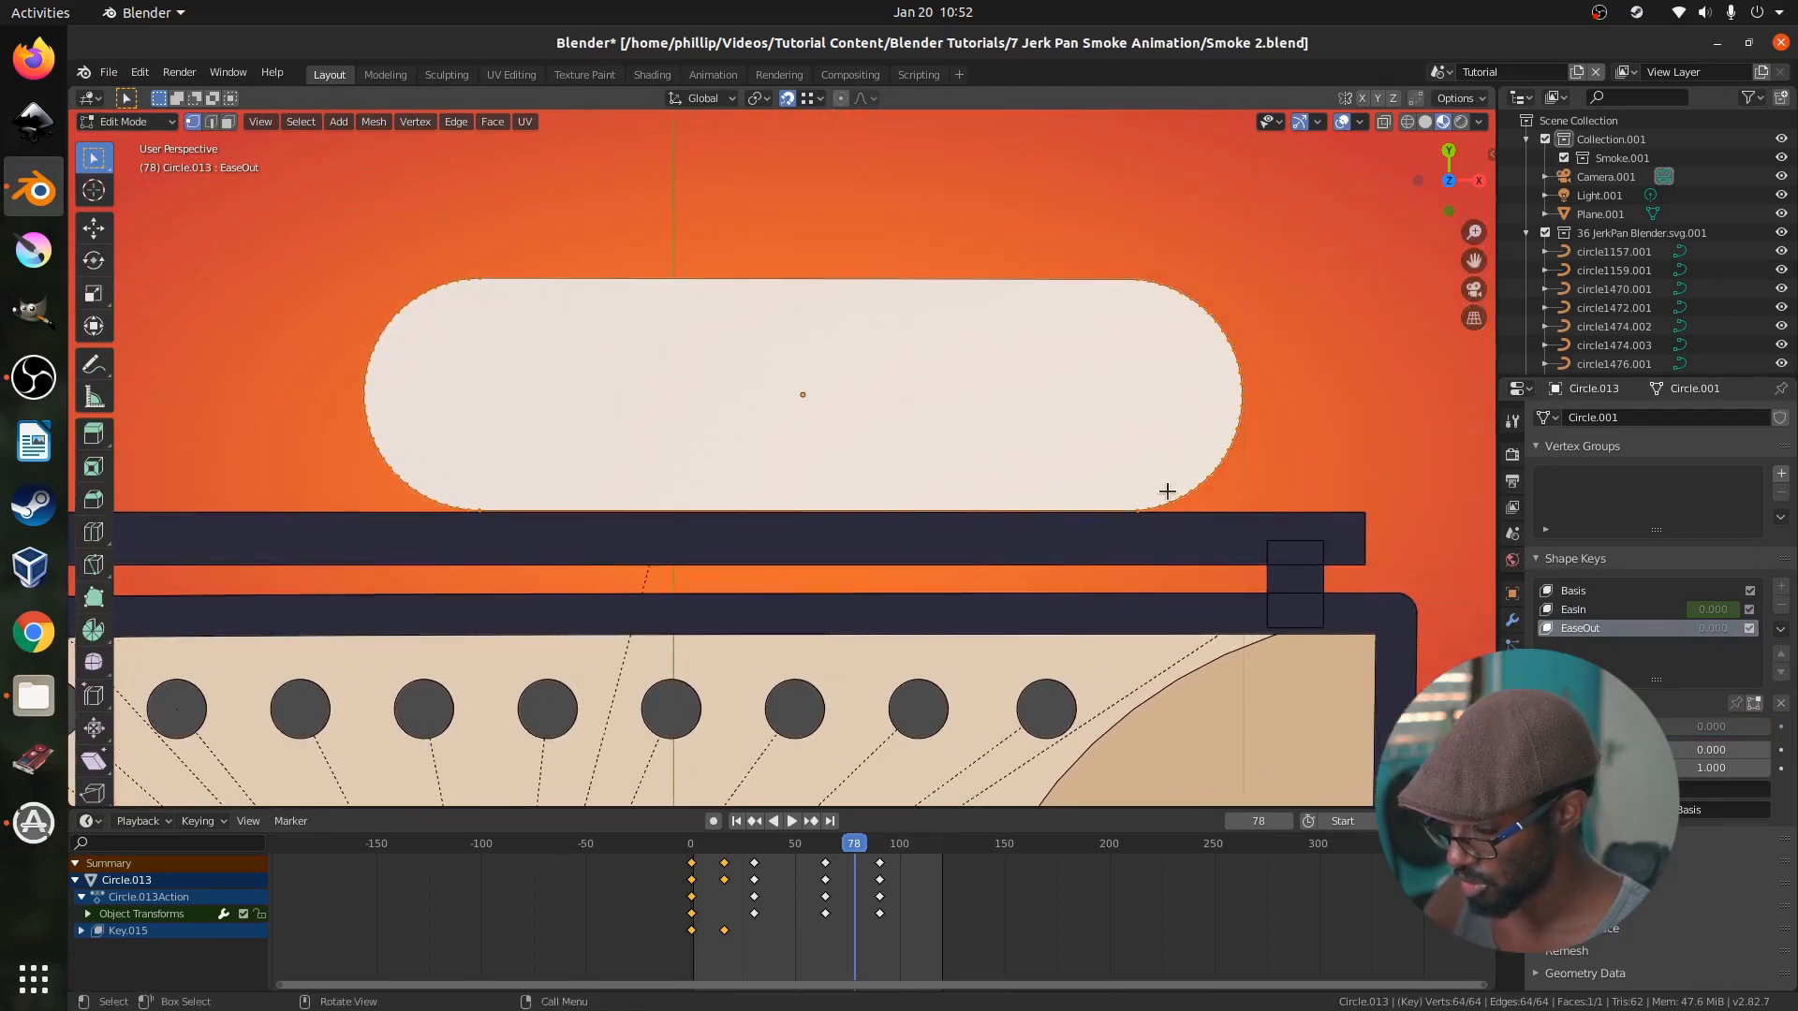
shift+click(1199, 304)
shift+click(1199, 305)
shift+click(1217, 321)
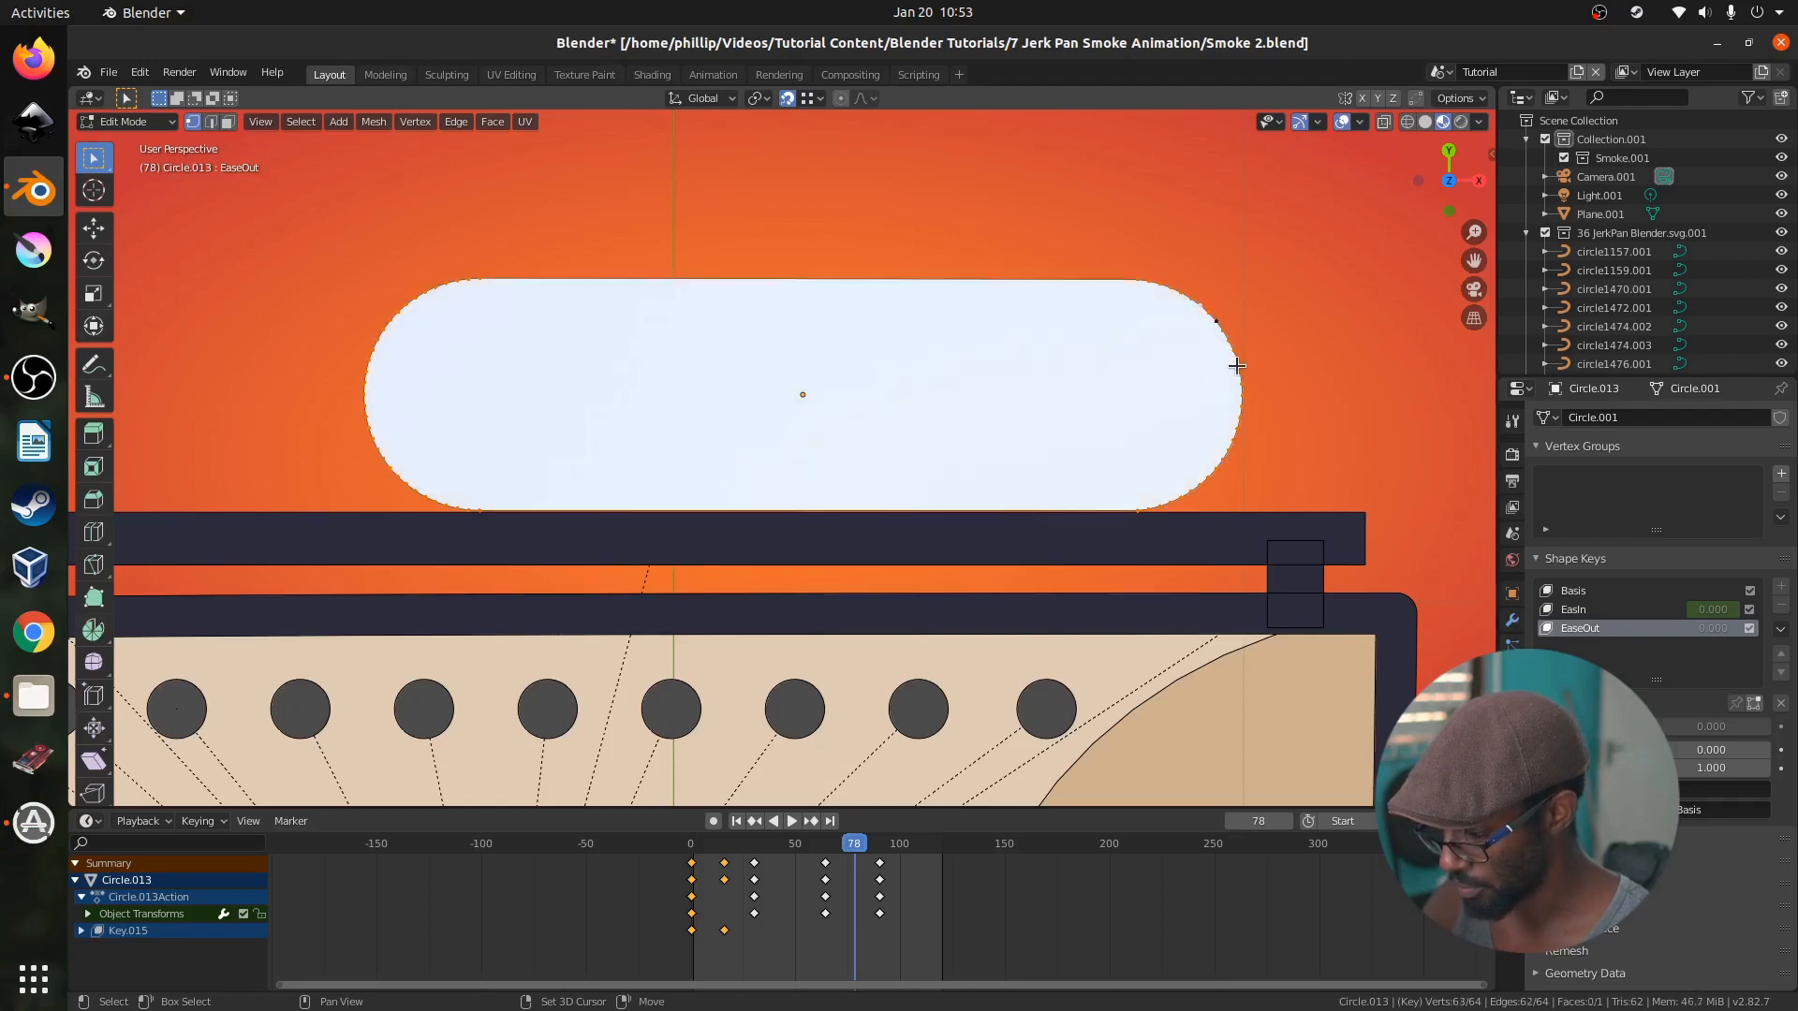
Collapse the selected EaseOut vertices to a point with scale 0 and snap them onto the unselected right-end vertex
scroll(1237, 366, down, 2)
key(s)
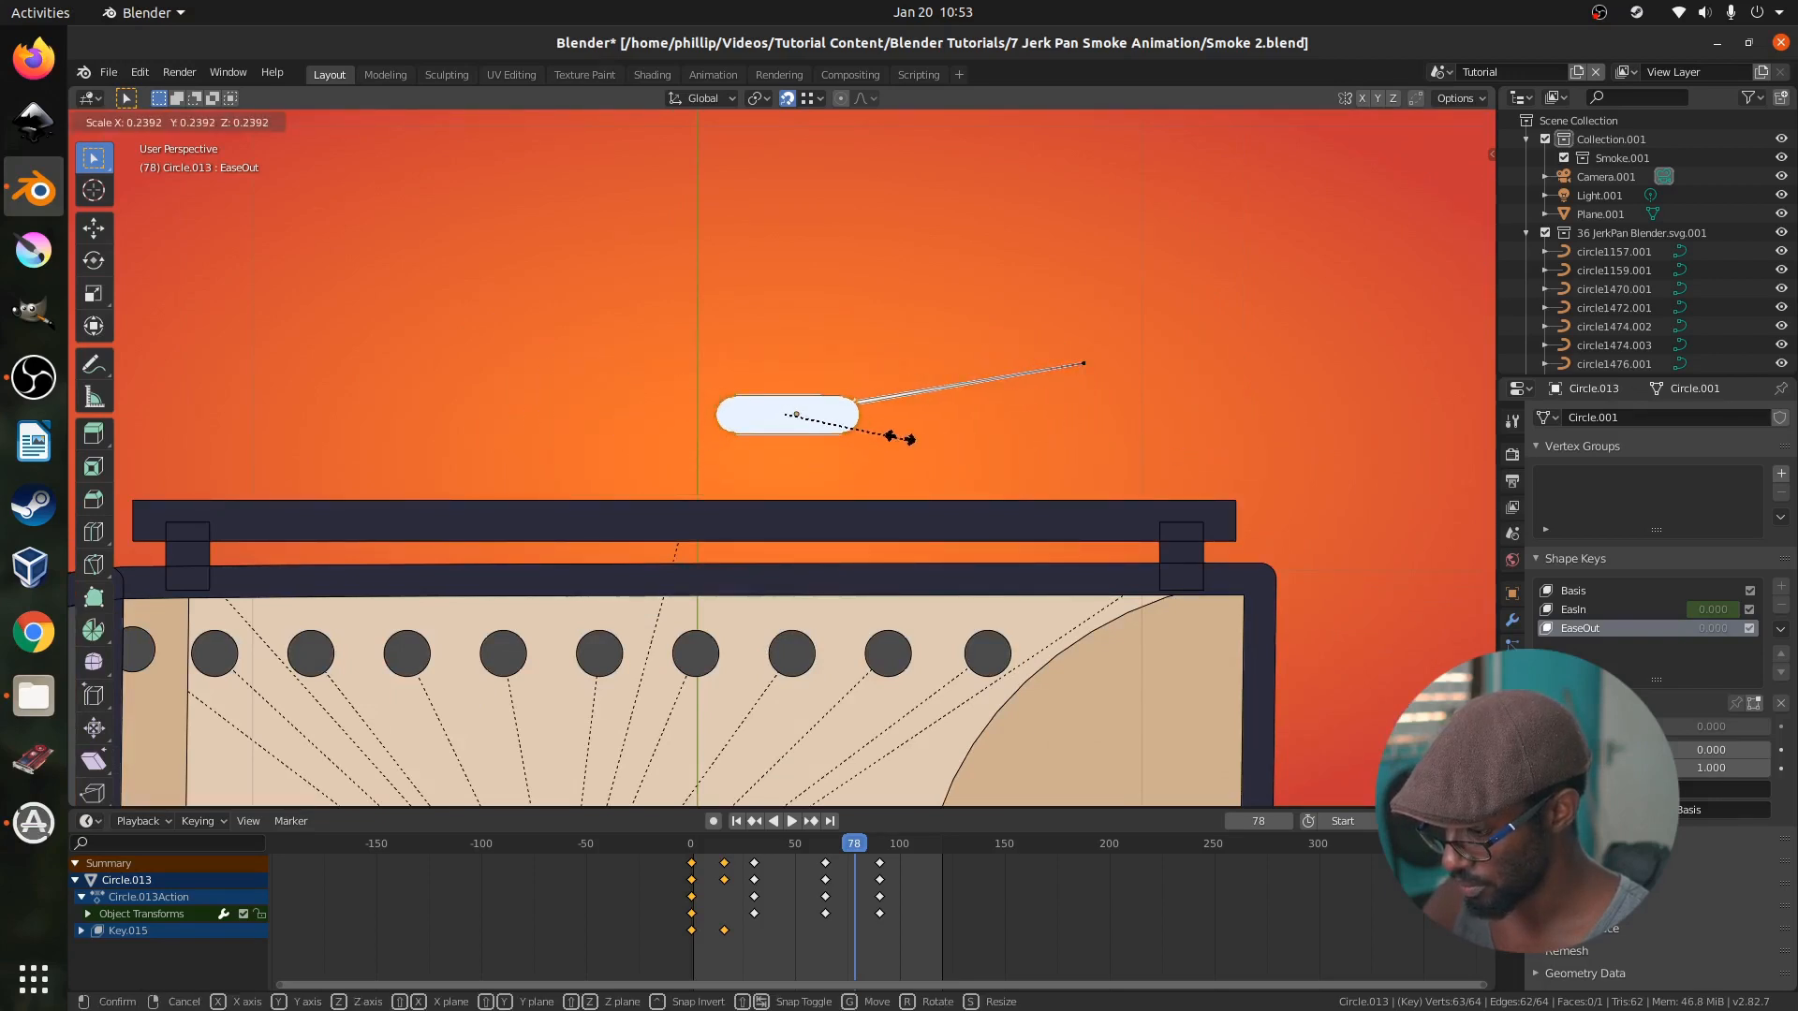
click(918, 437)
key(s)
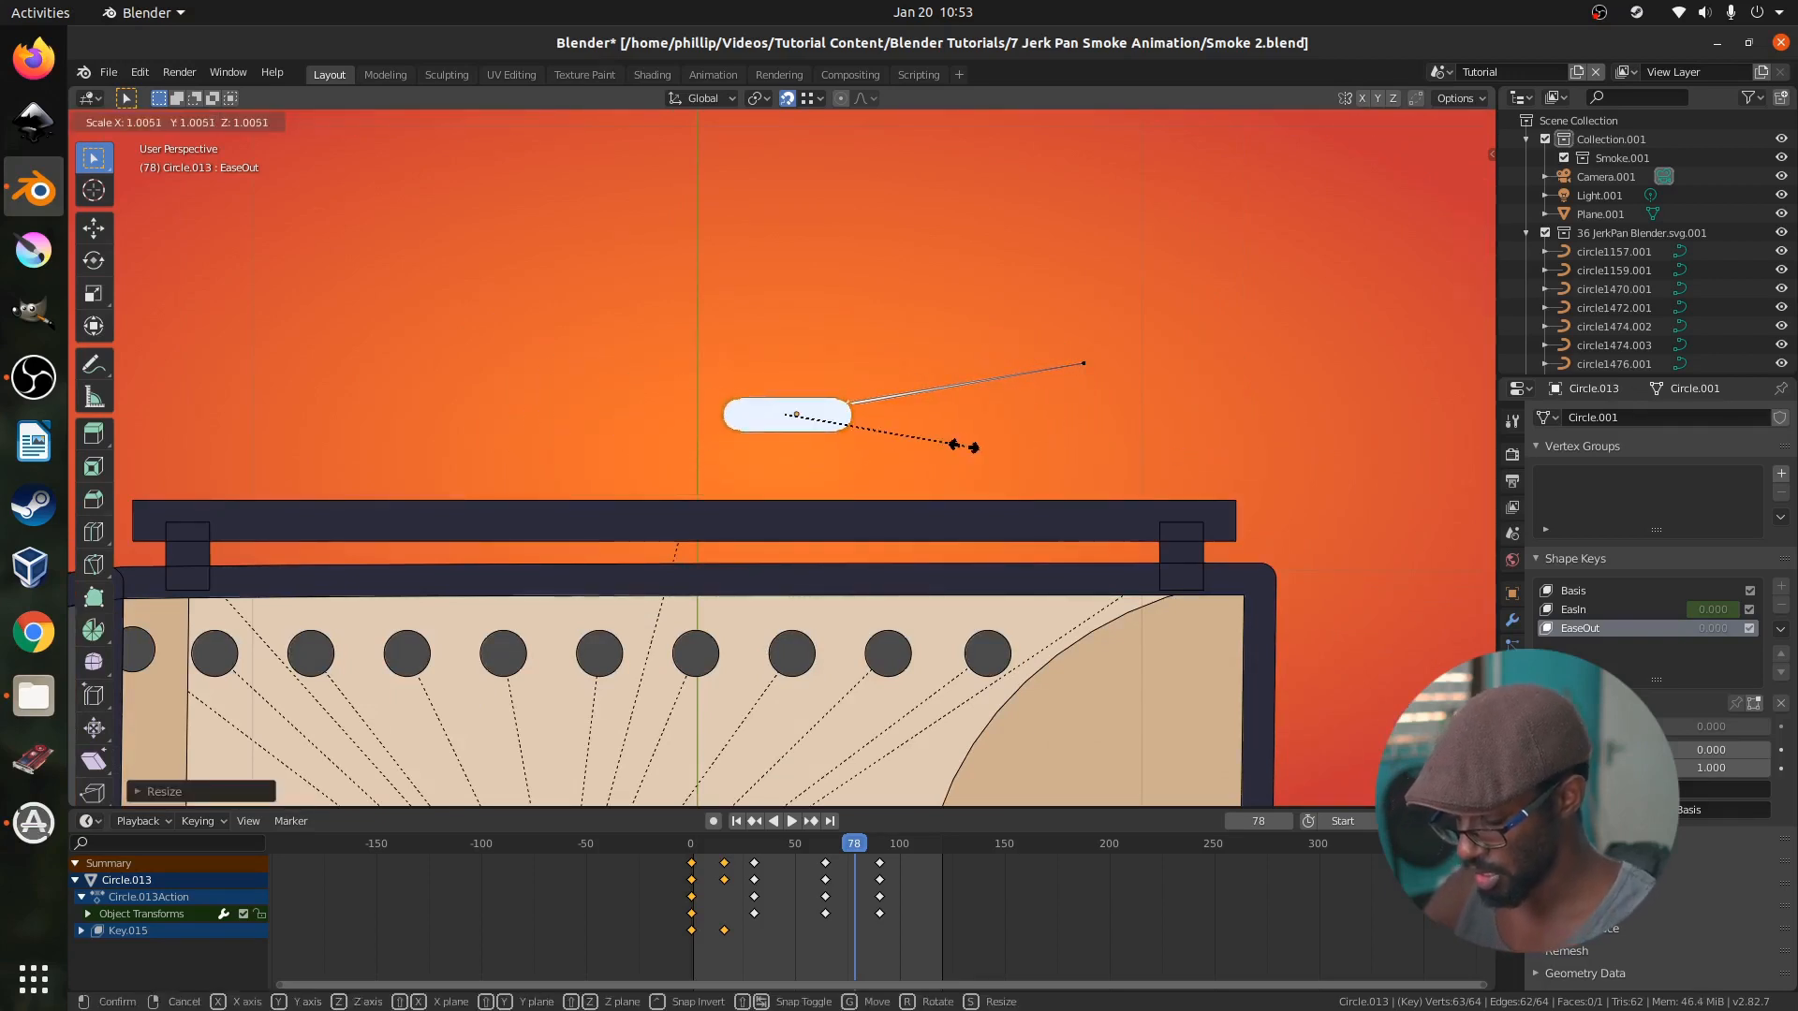
key(0)
key(Return)
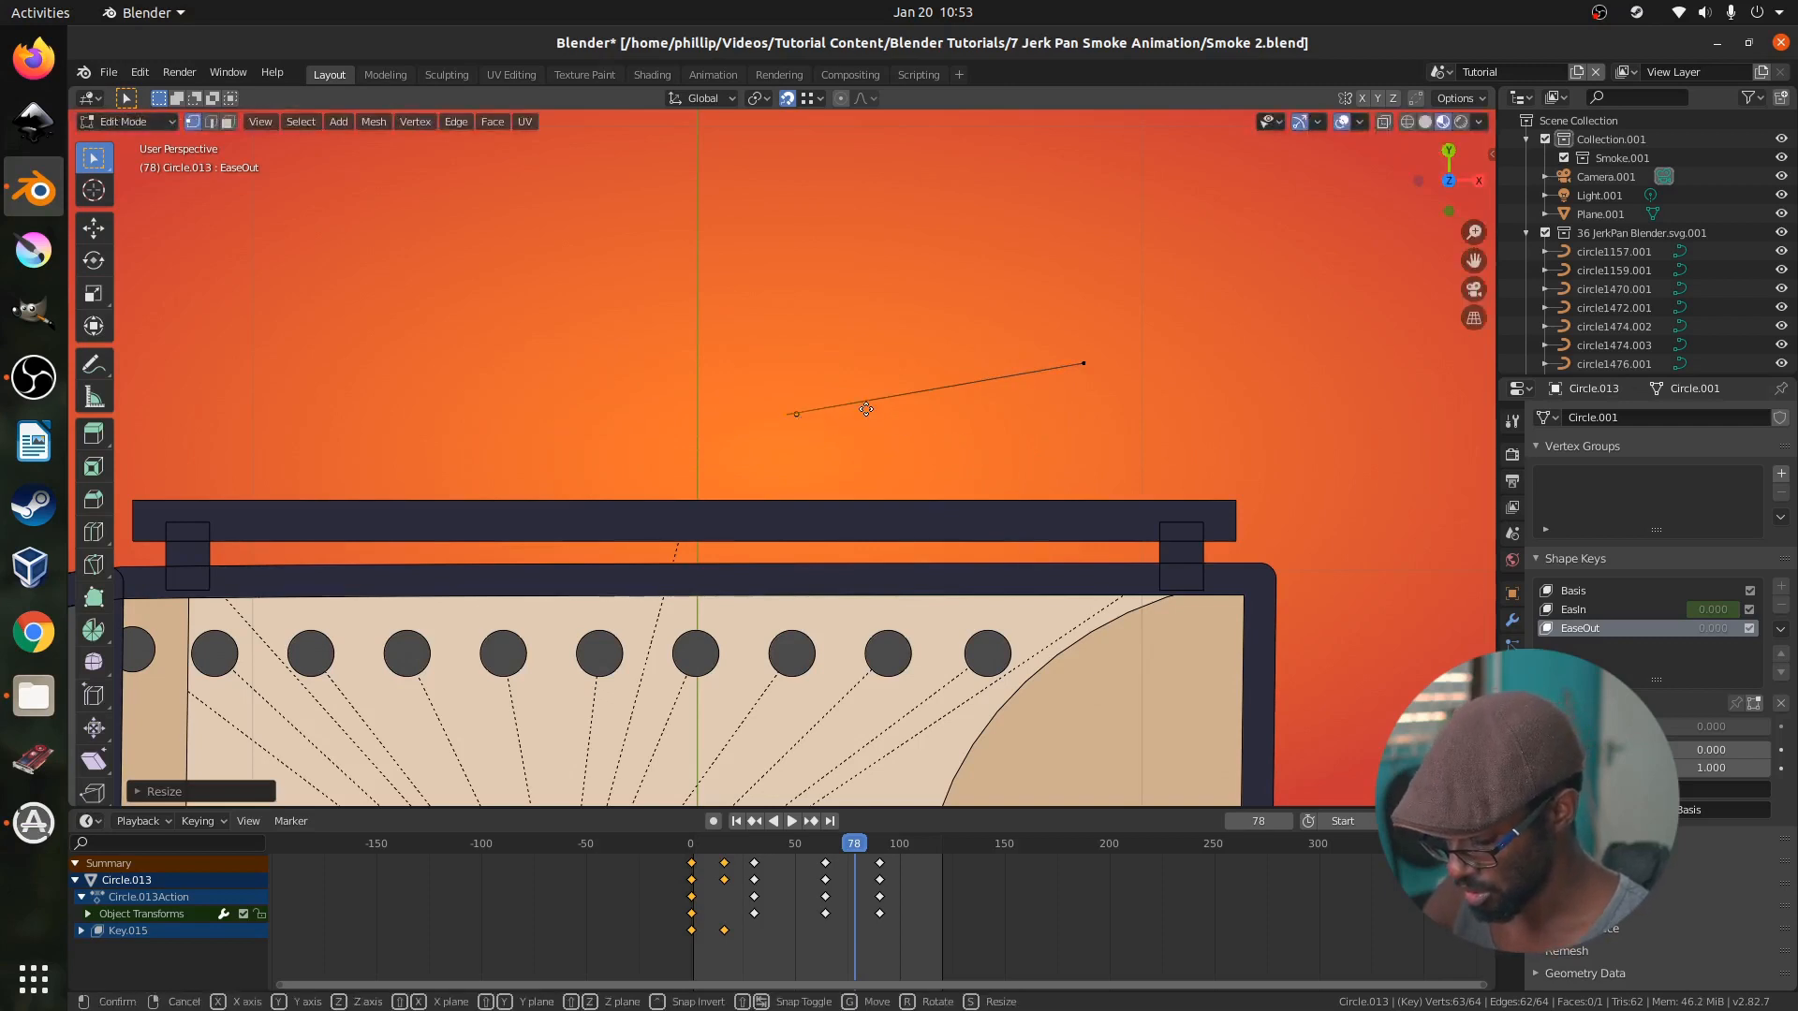
key(g)
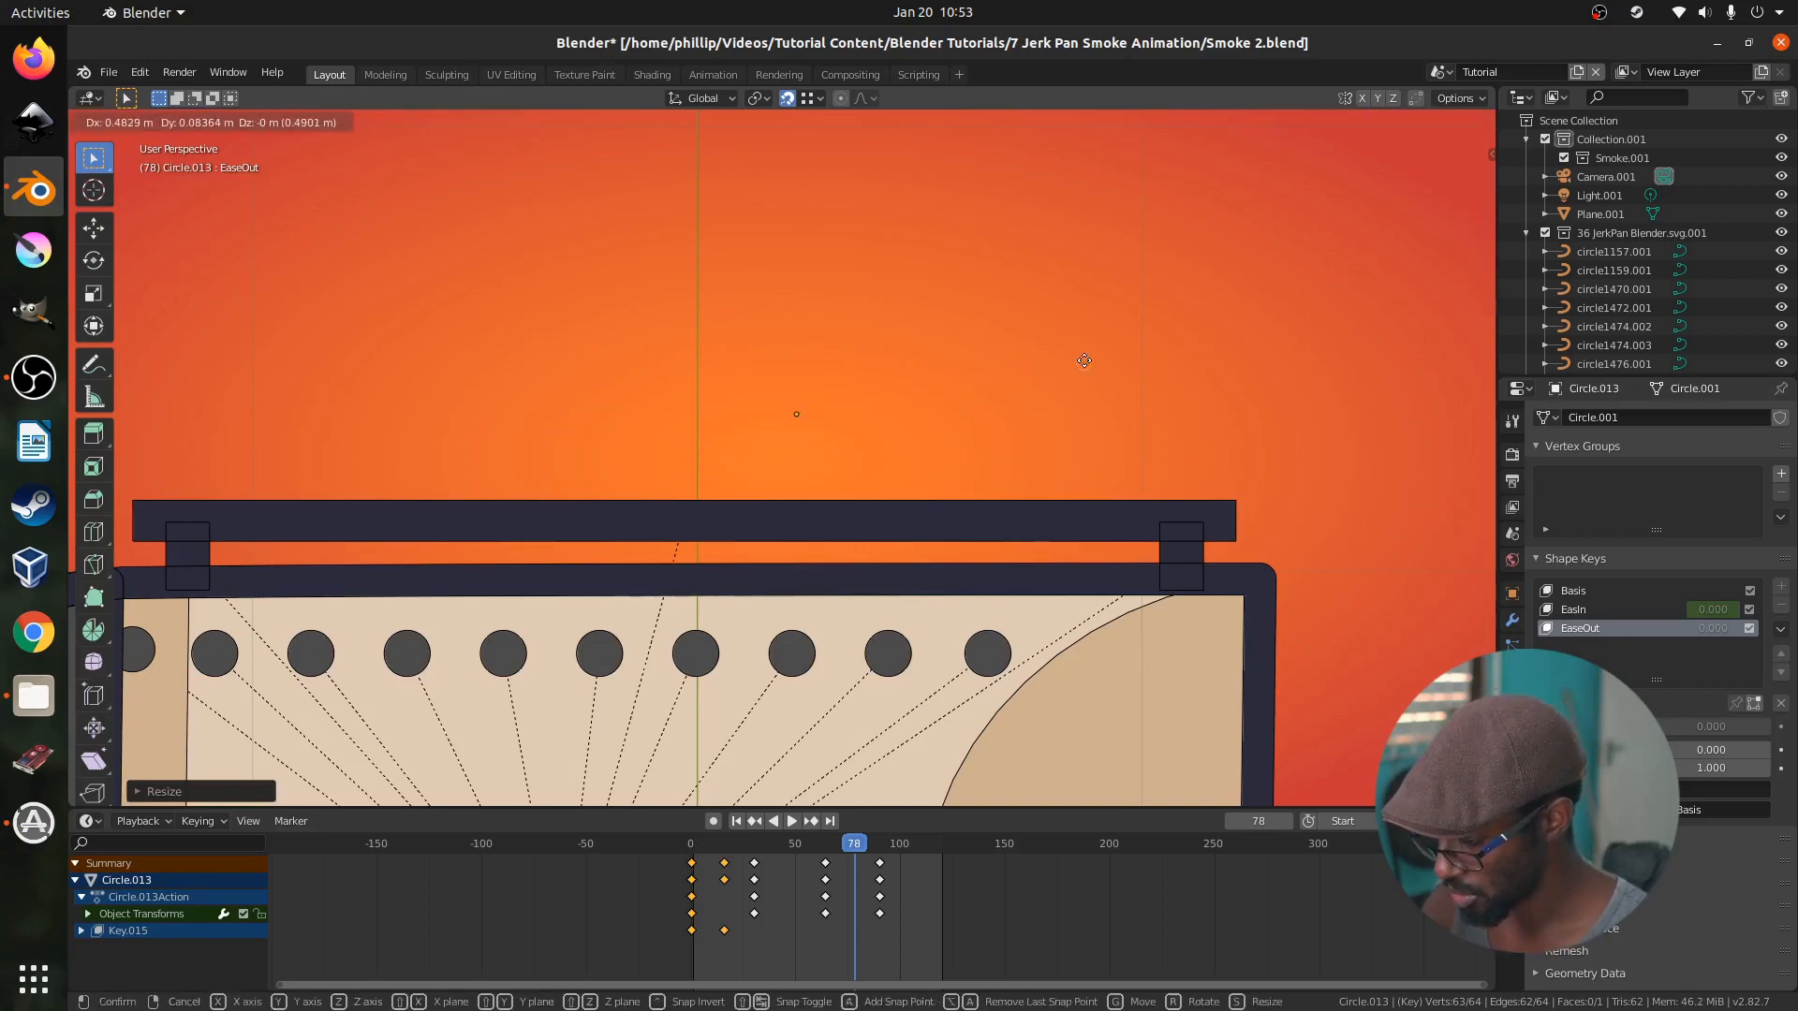
click(1086, 367)
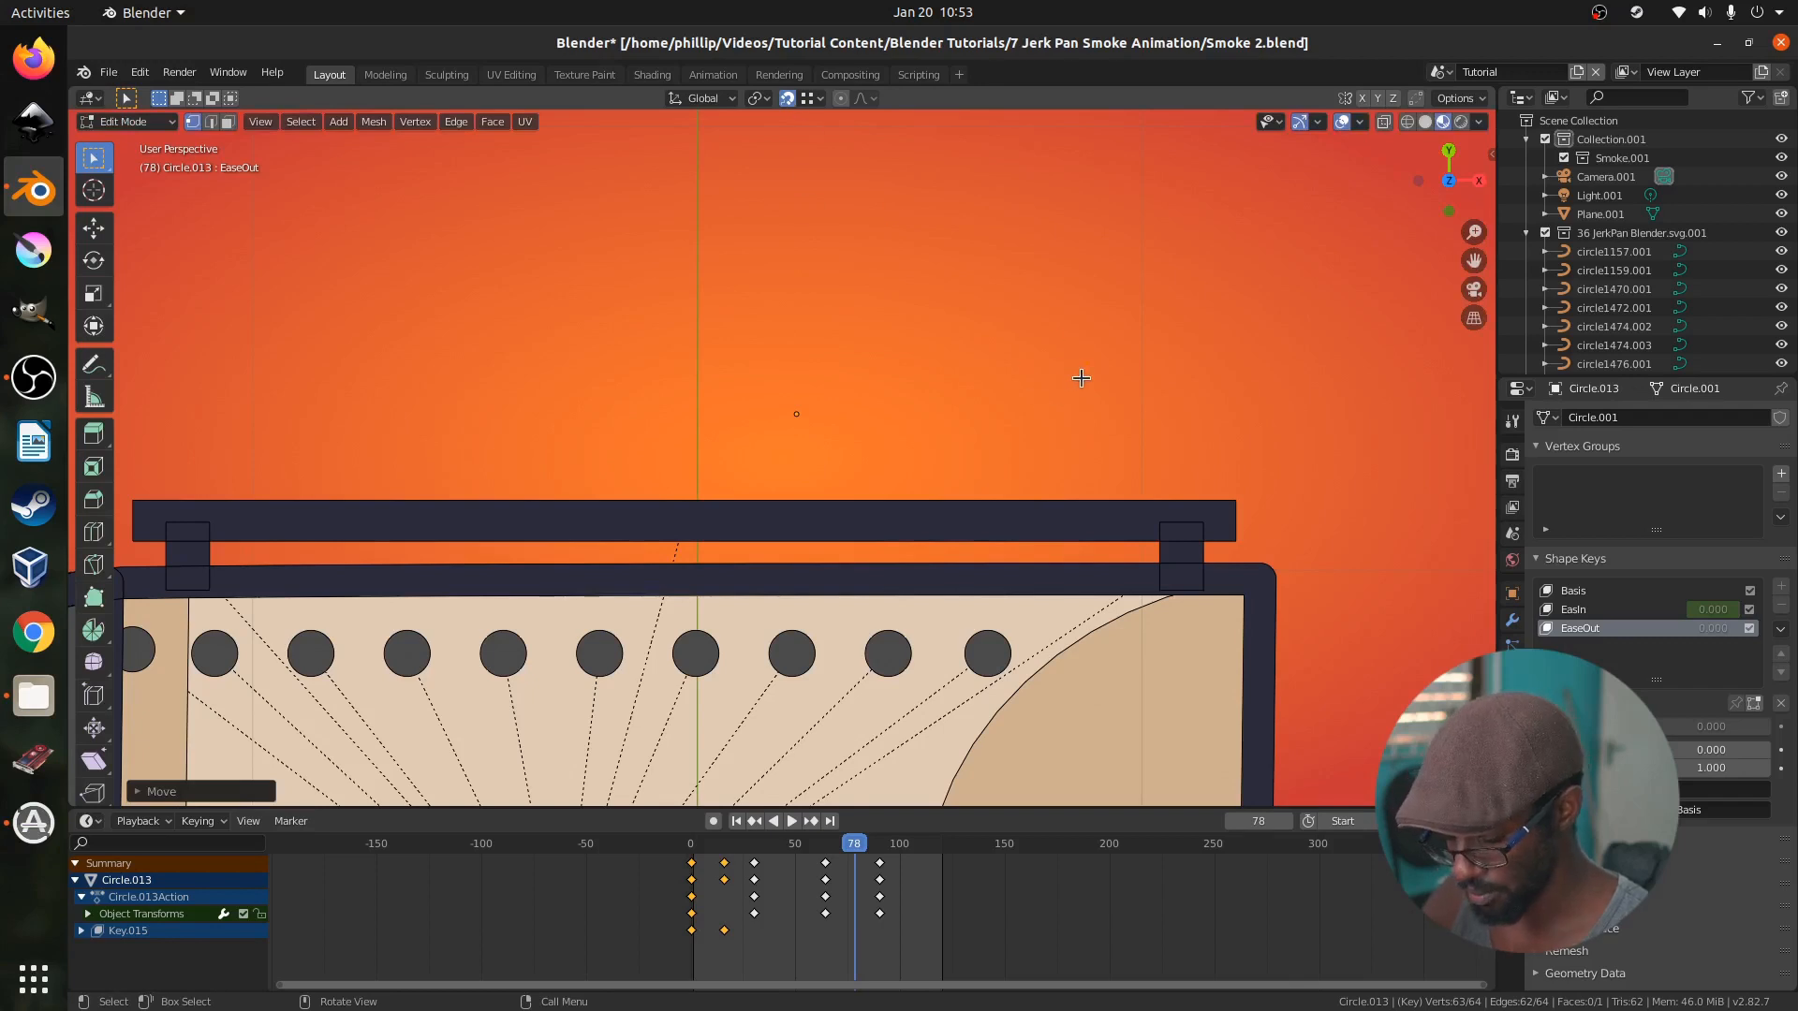
Leave mesh editing of the capsule and keyframe the EaseOut shape key value at 0.000 on frame 78
key(Tab)
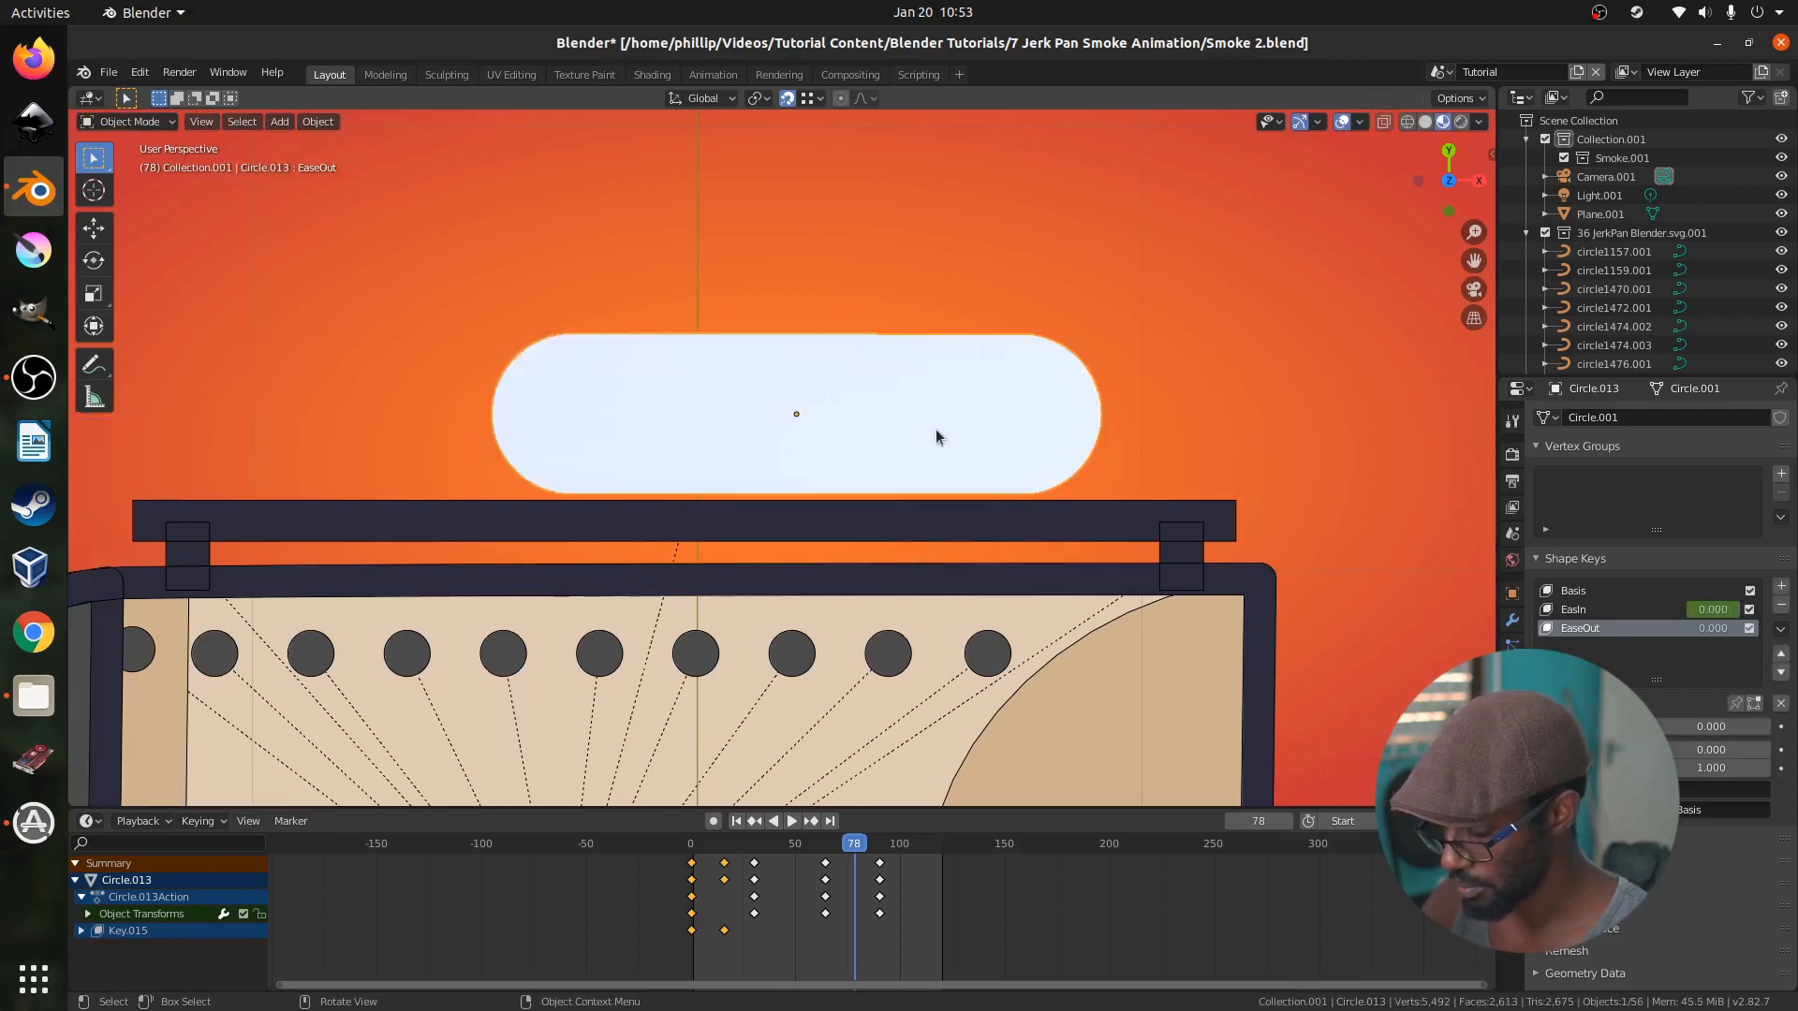
scroll(936, 440, down, 5)
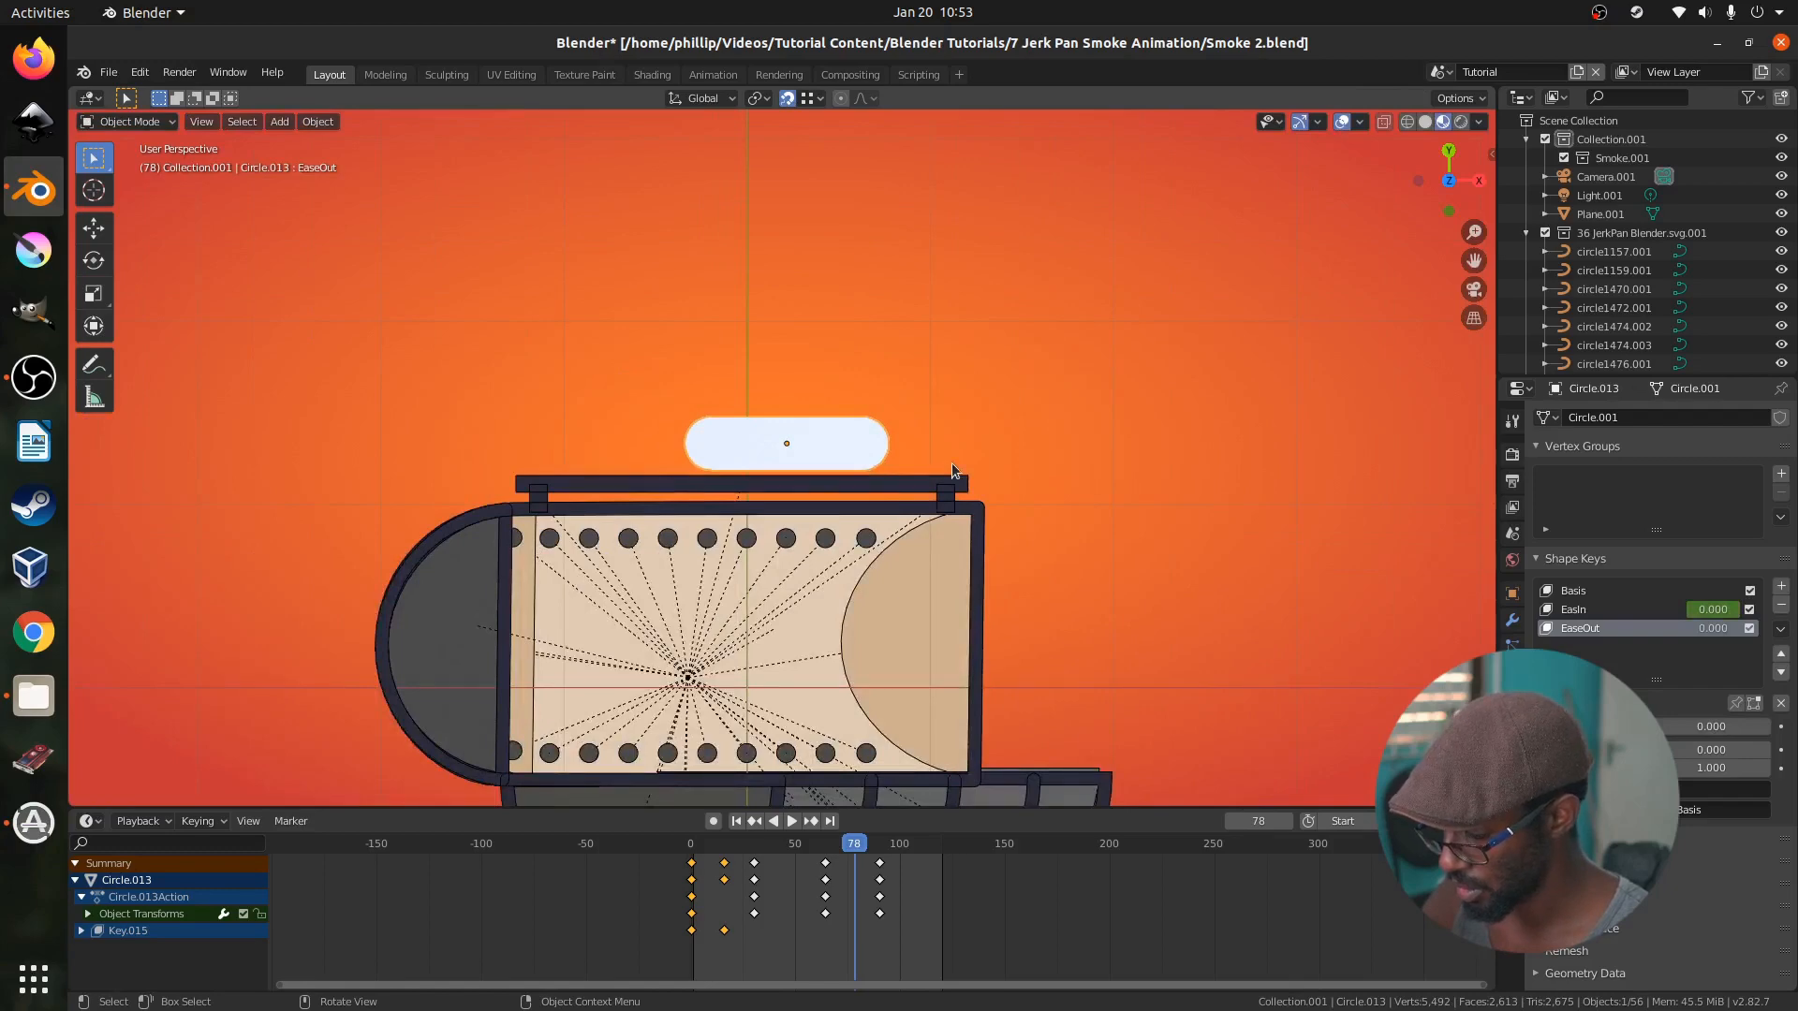
scroll(951, 462, down, 3)
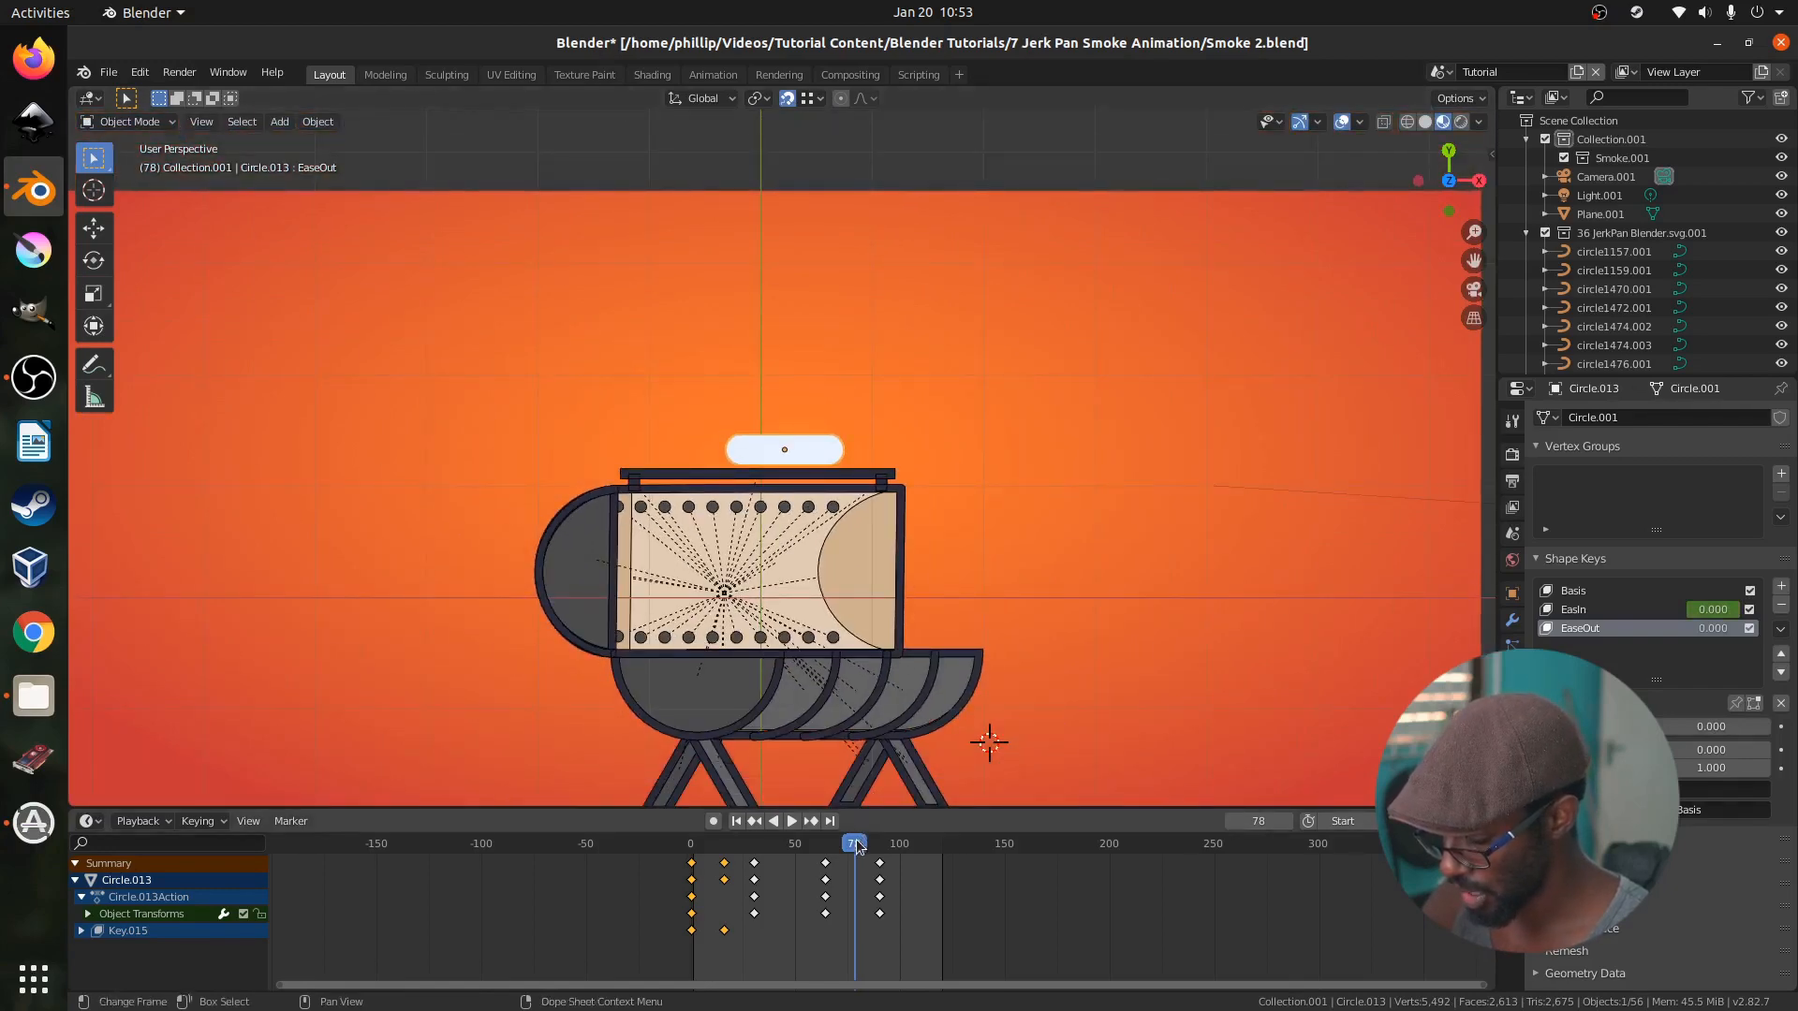
drag(847, 841, 854, 841)
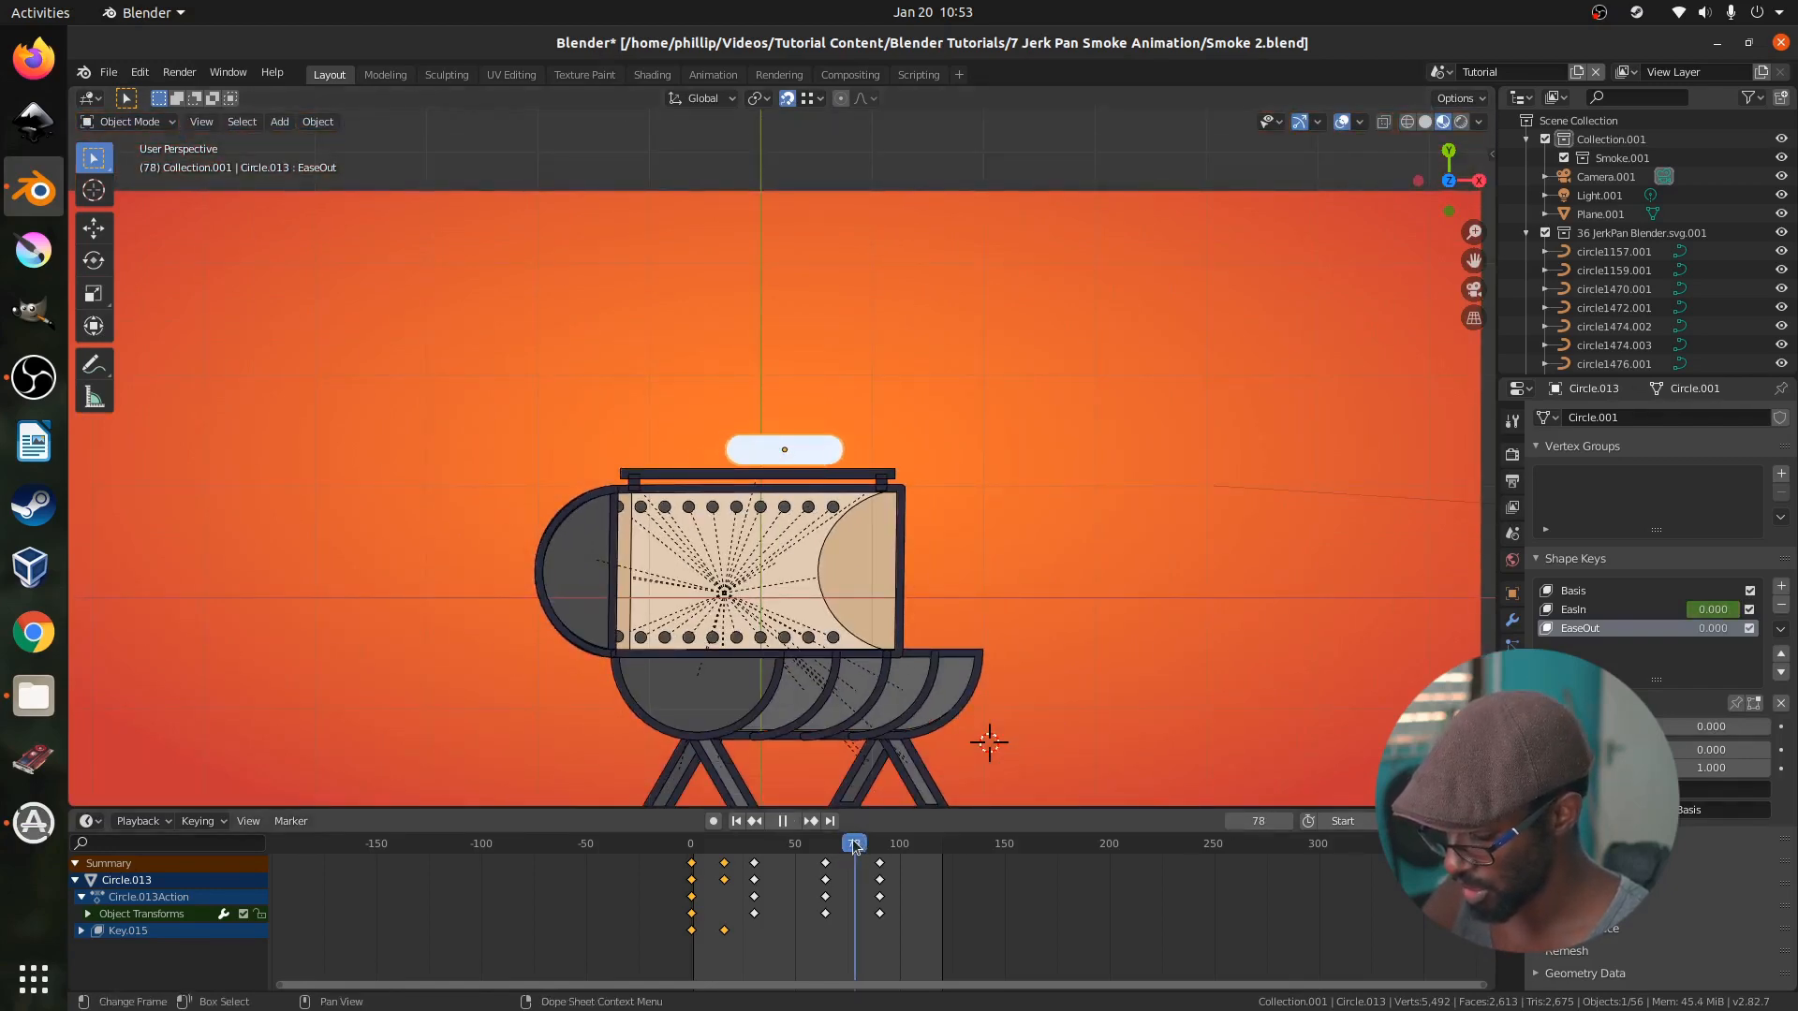
right_click(1693, 728)
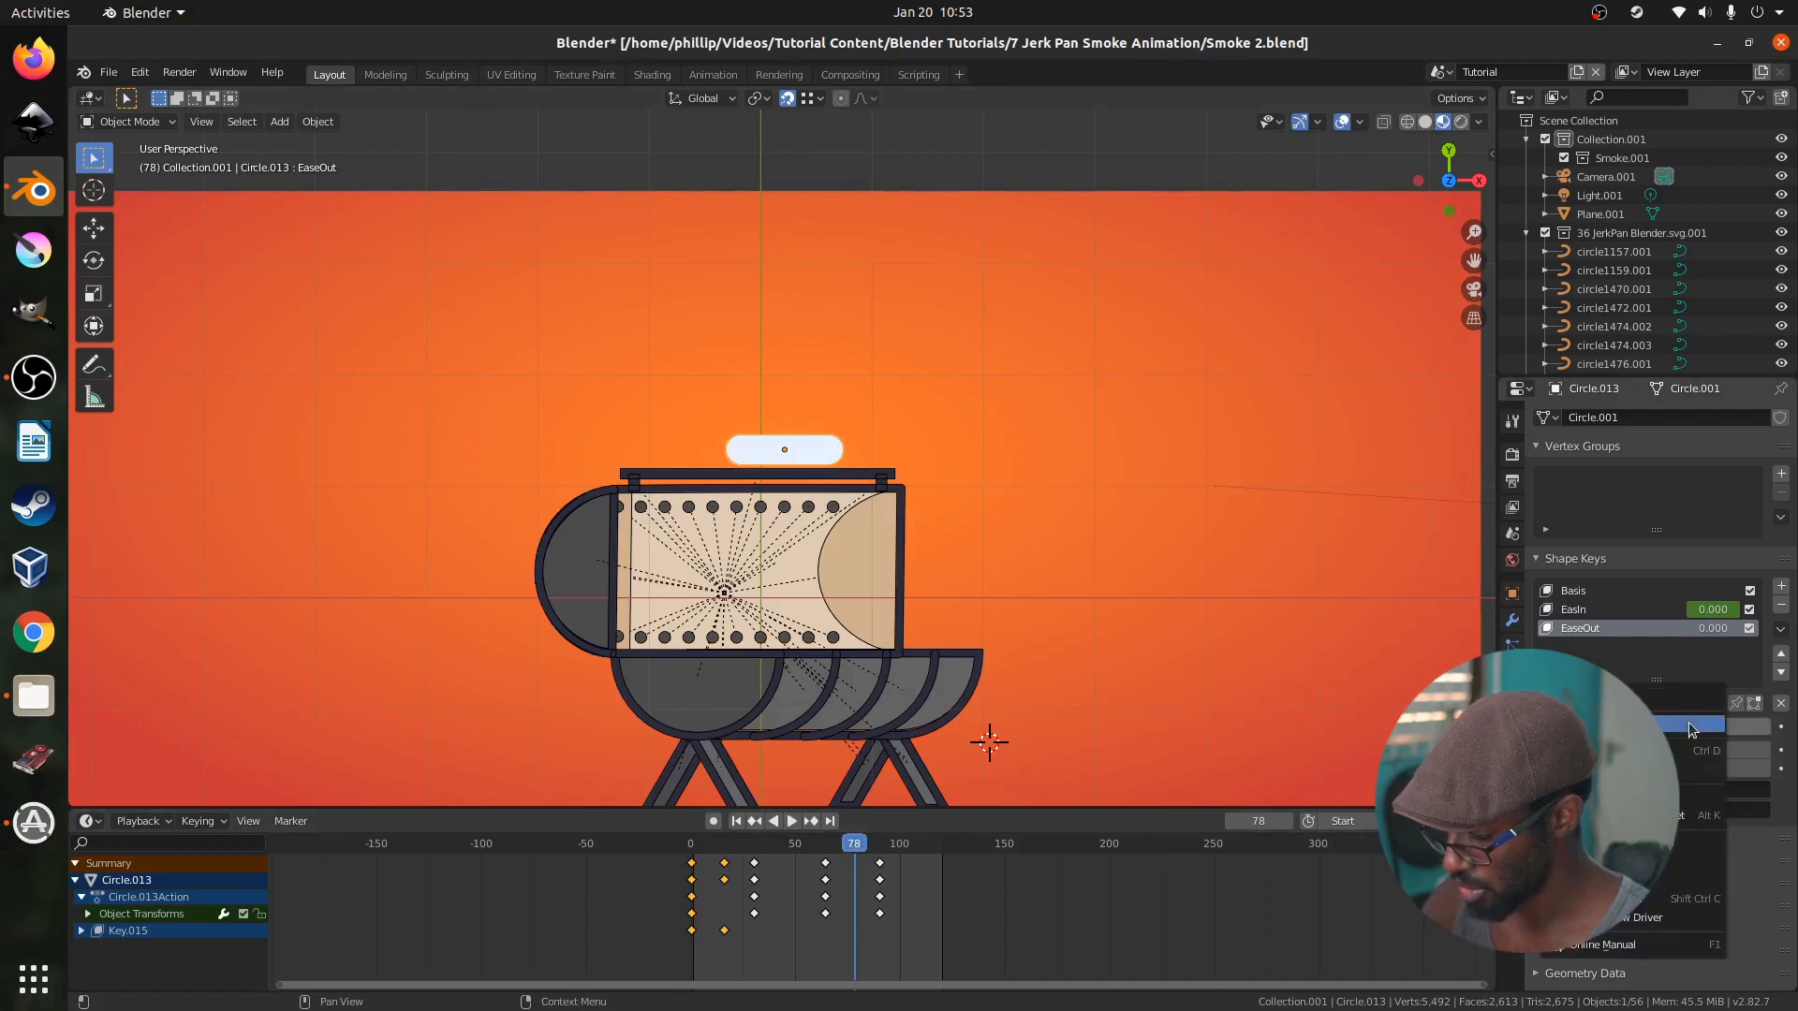
click(1677, 729)
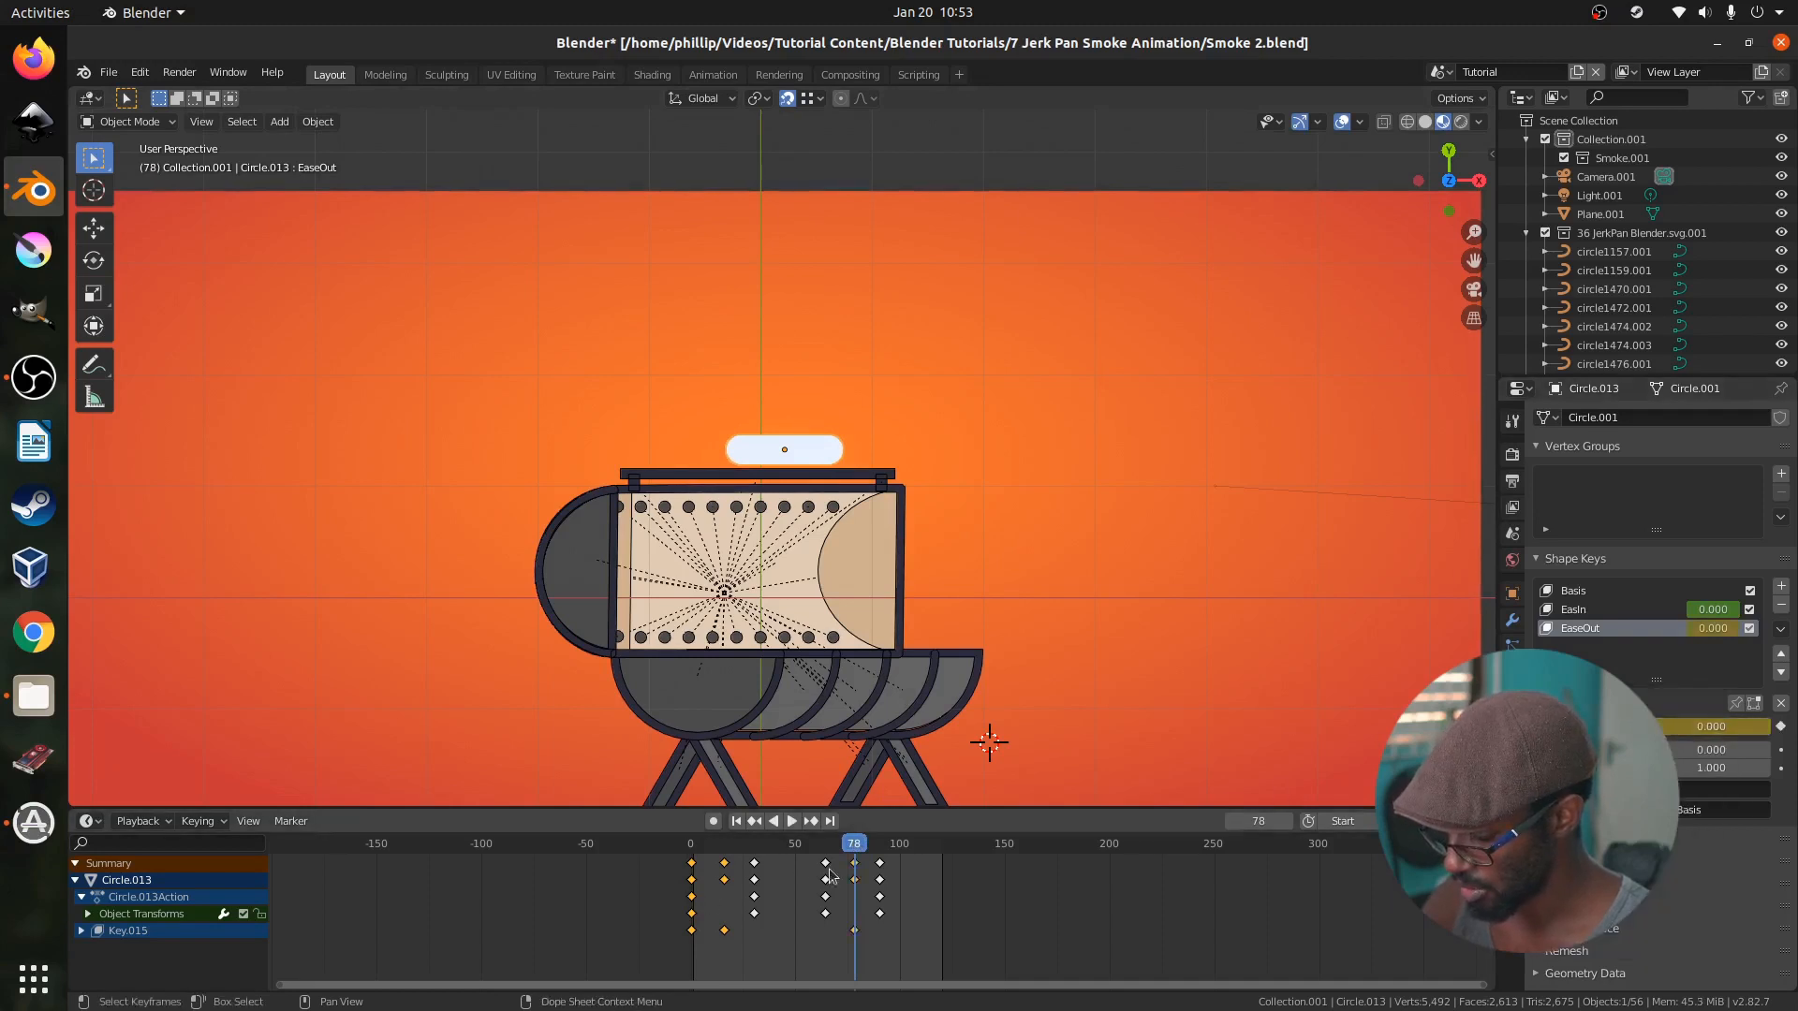
At frame 90, set the EaseOut shape key value to 1.000 and keyframe it
drag(856, 850, 880, 852)
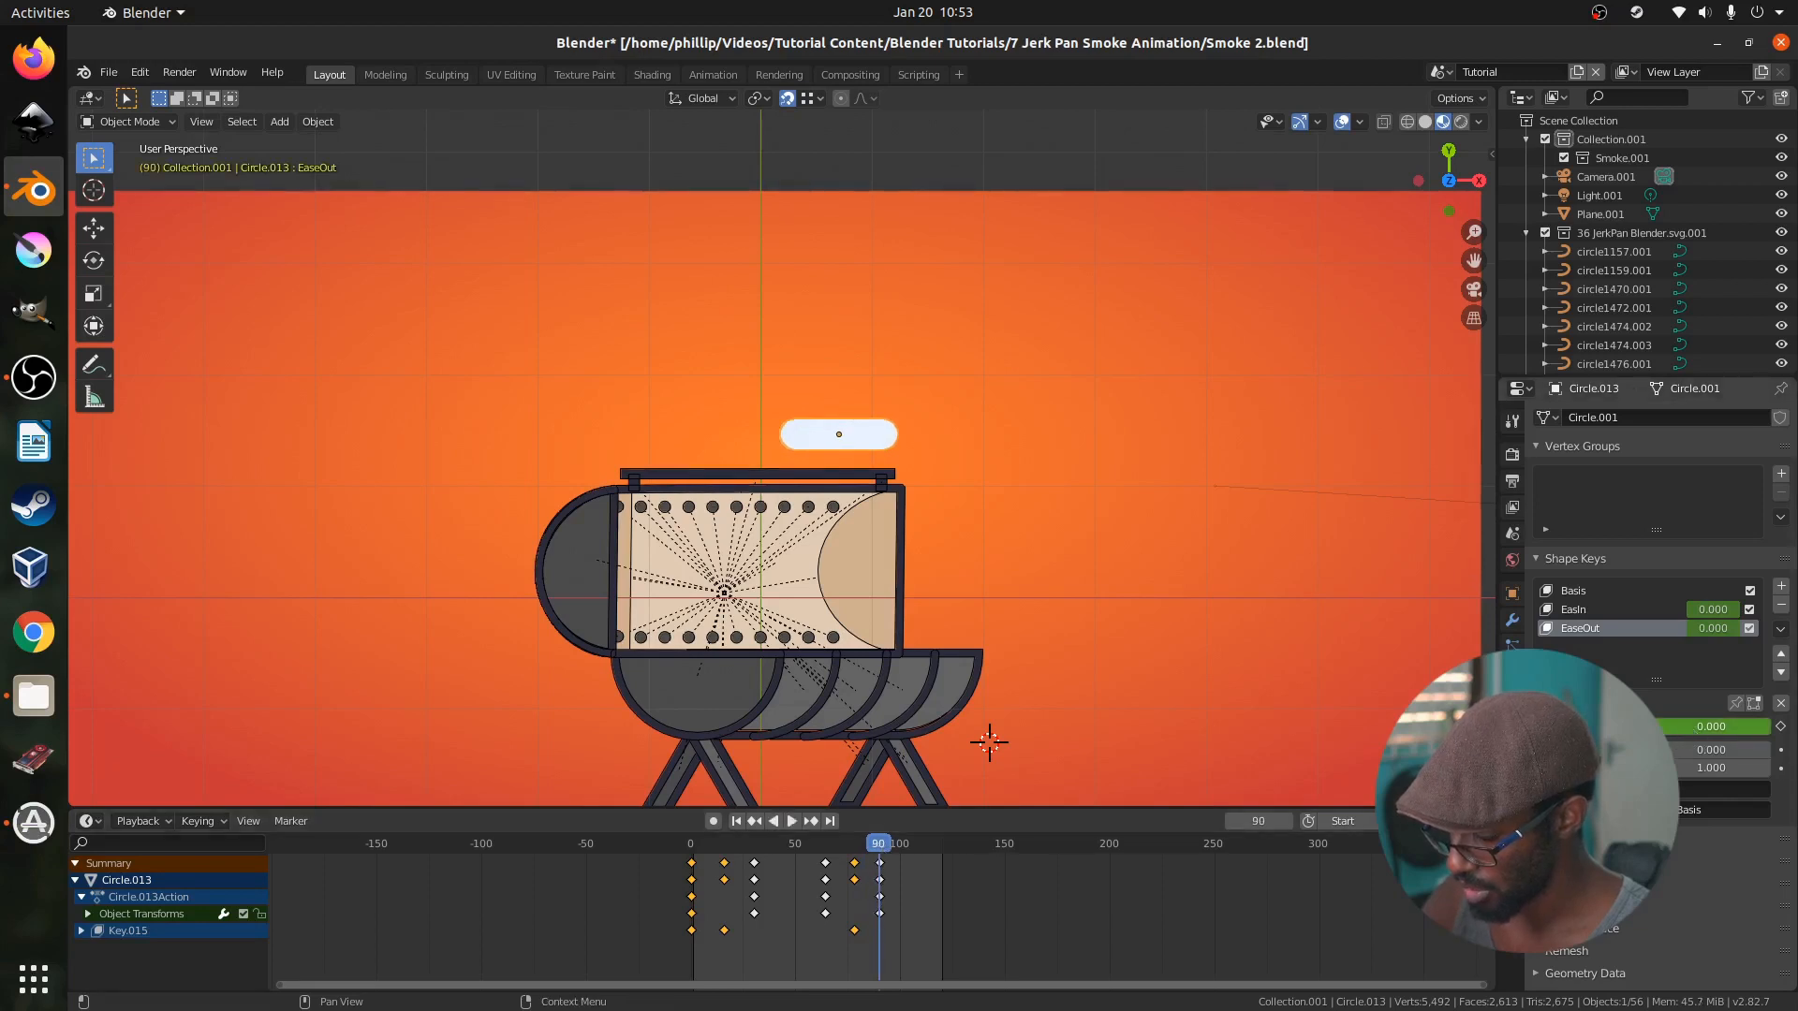
drag(1696, 727, 1740, 734)
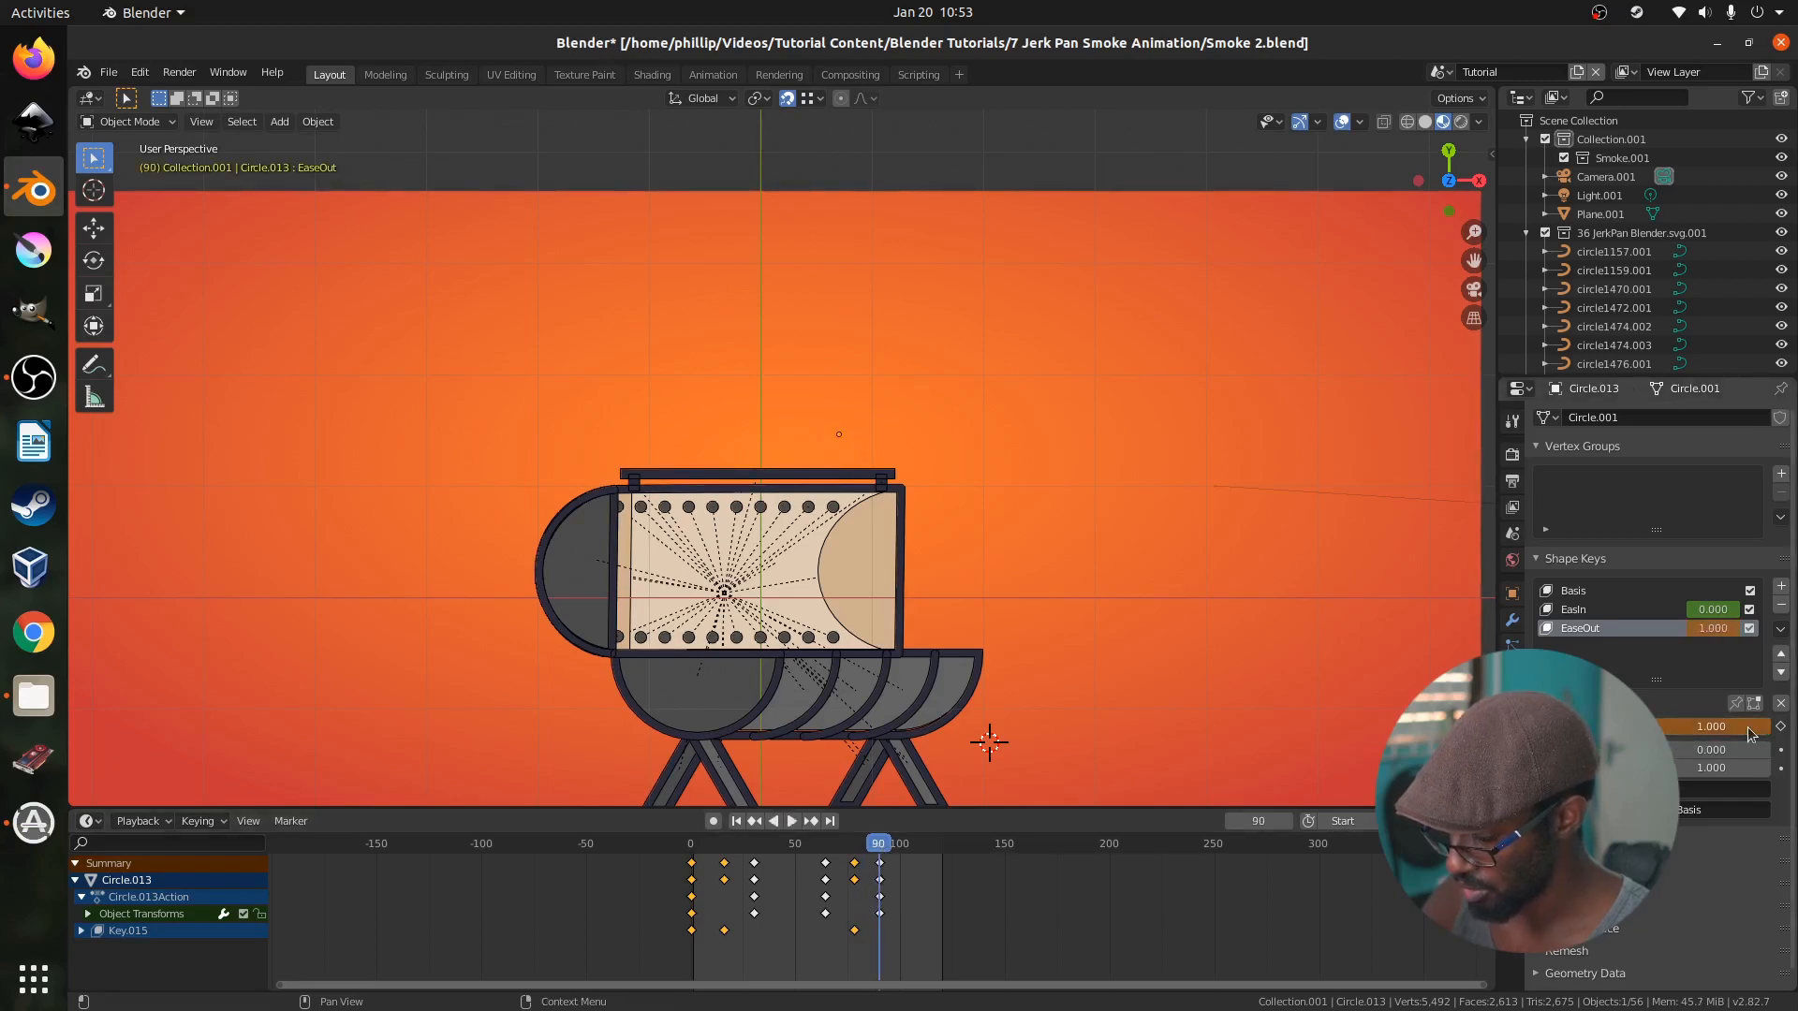
right_click(1740, 734)
click(1739, 734)
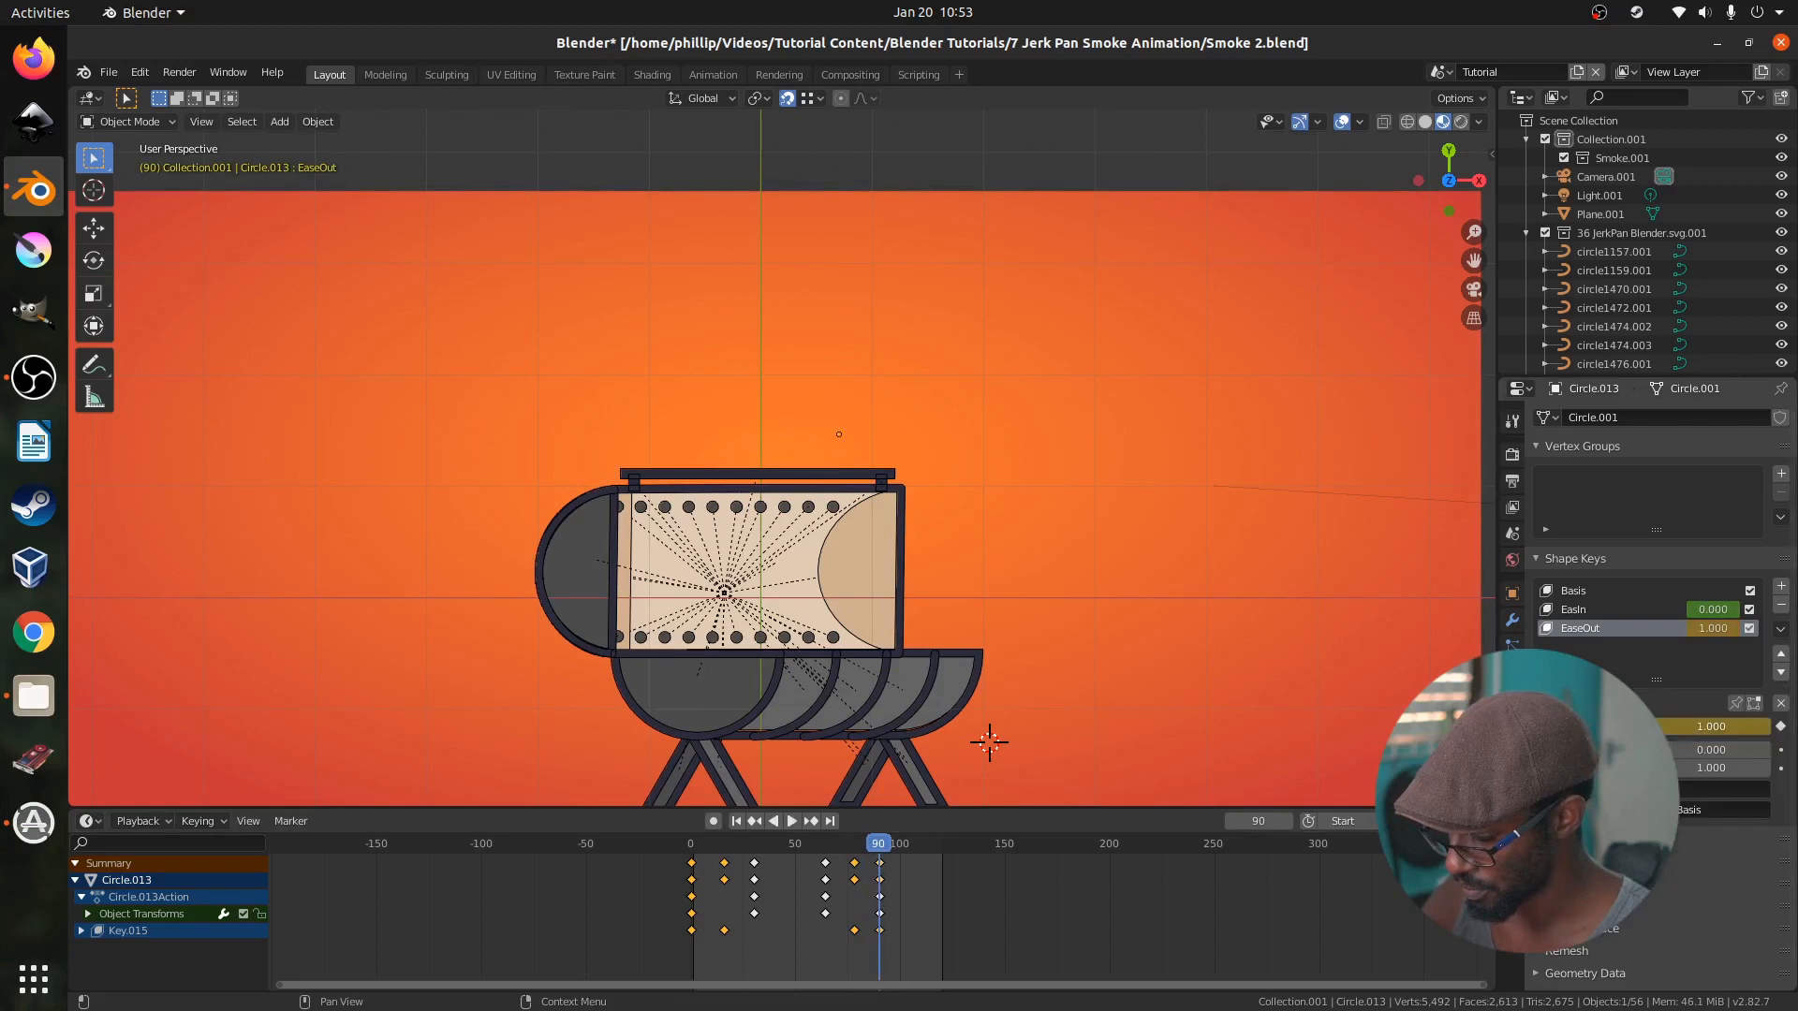
Play the animation from frame 0 to check how the capsule eases out, replaying it and stopping at frame 55
click(688, 847)
key(space)
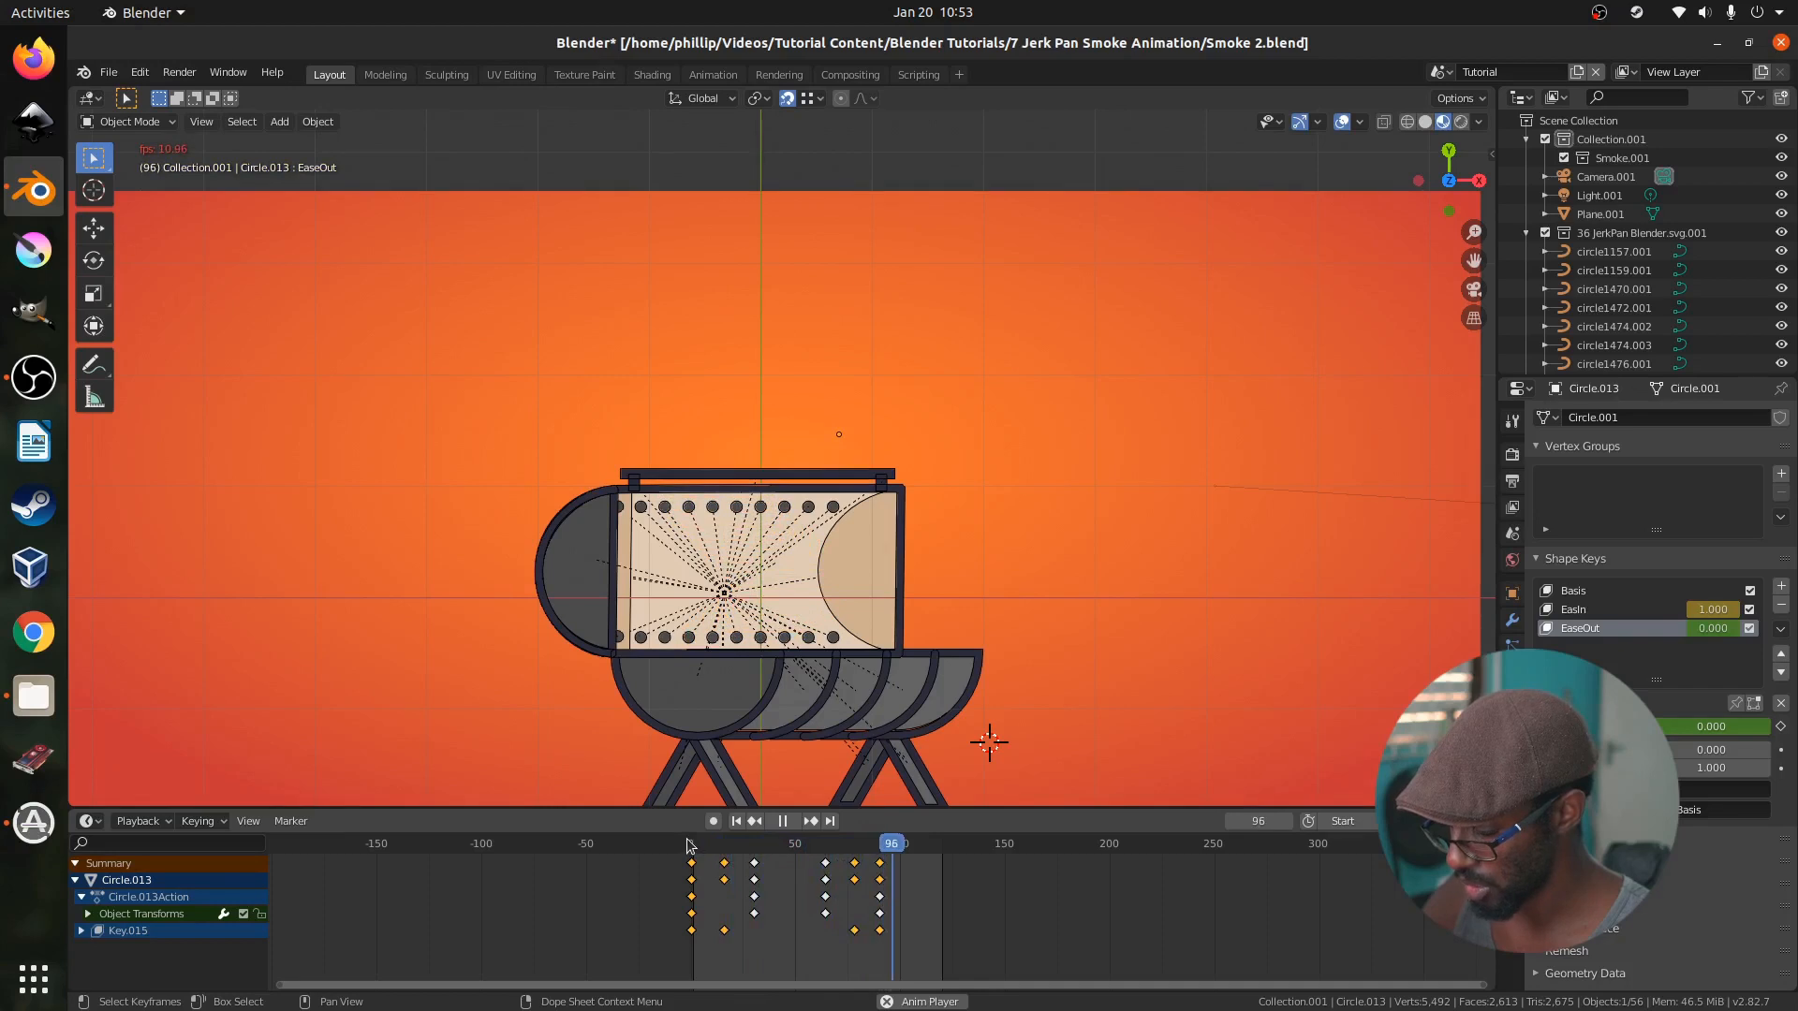
key(space)
click(697, 848)
key(space)
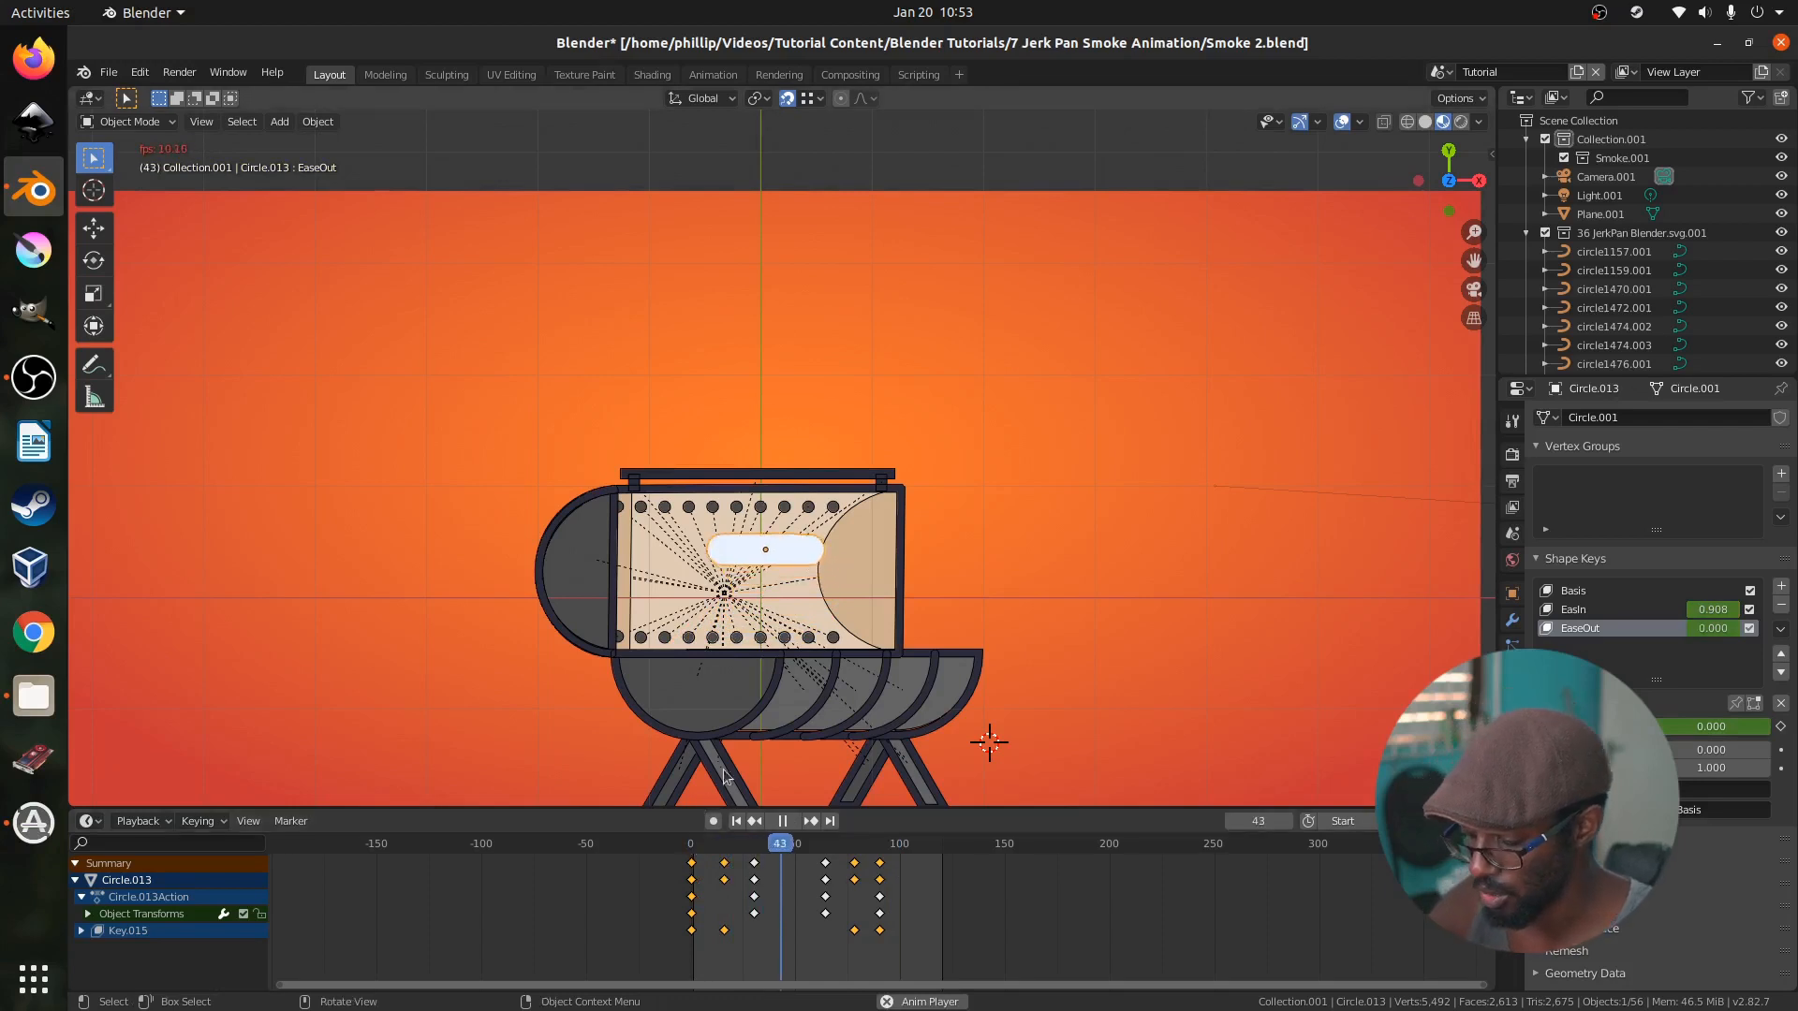
key(space)
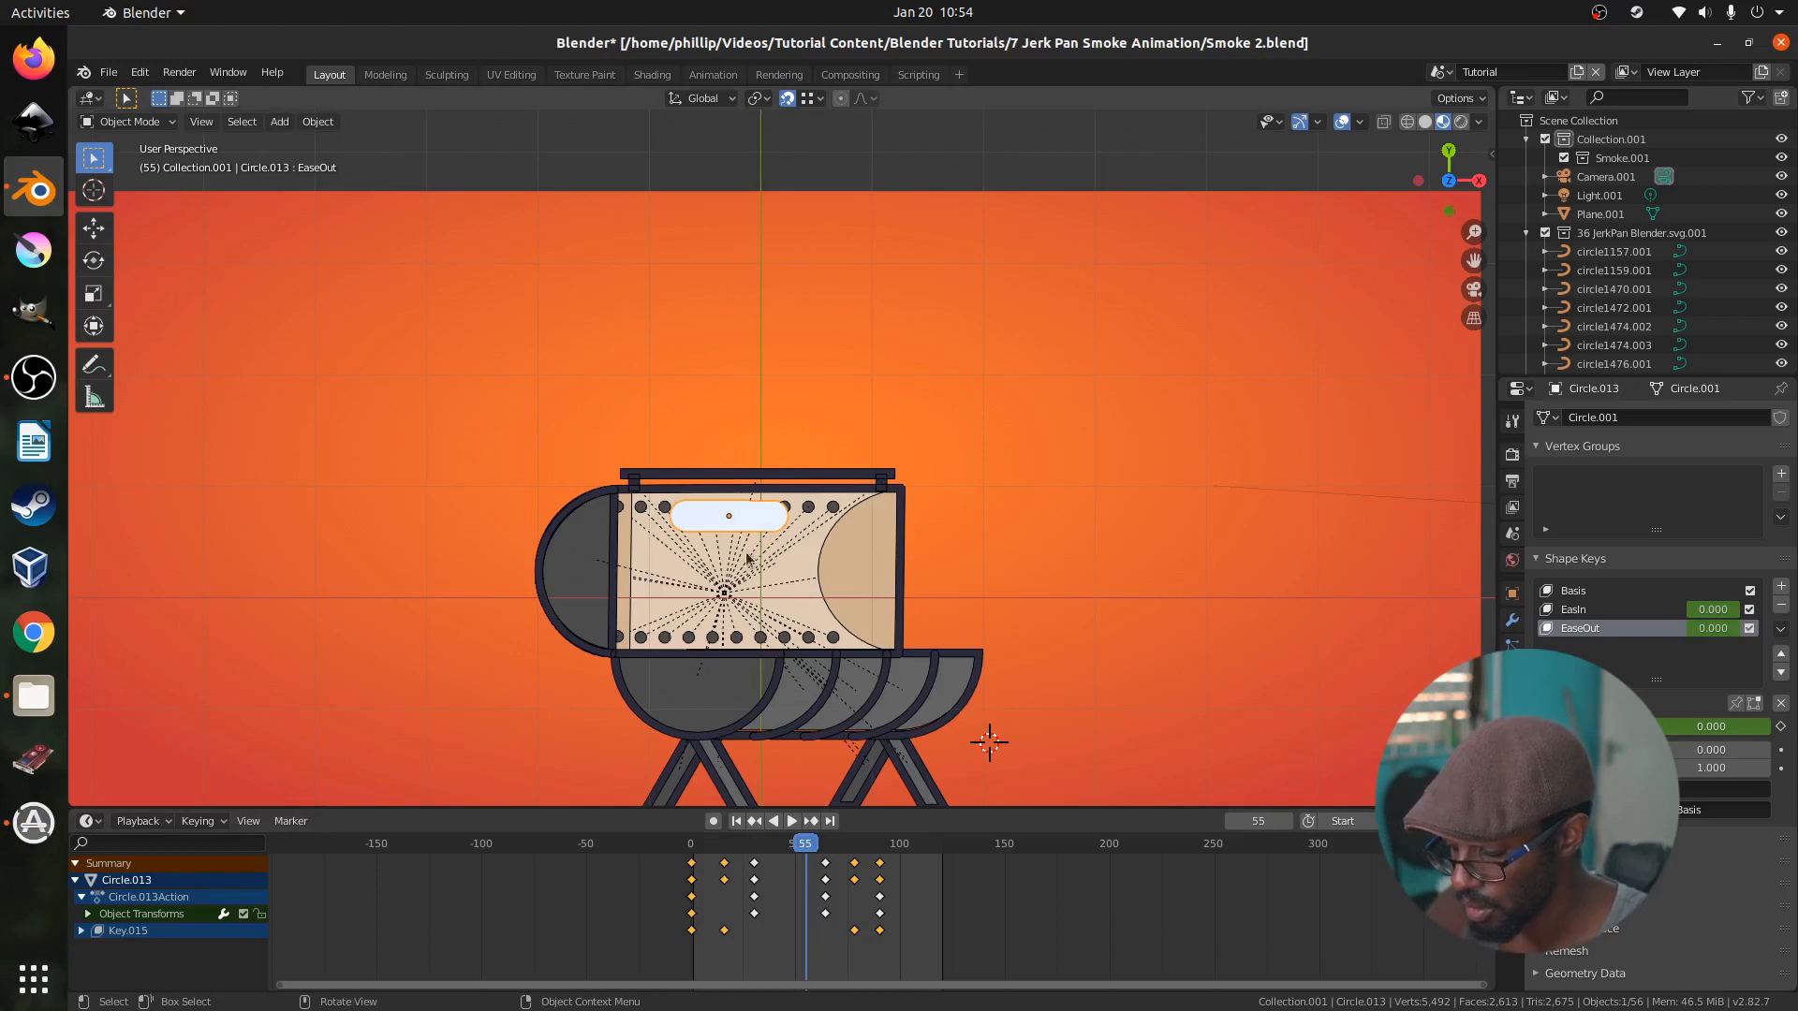
Duplicate the capsule in place and shift all of the copy's keyframes about 9 frames earlier
key(shift+d)
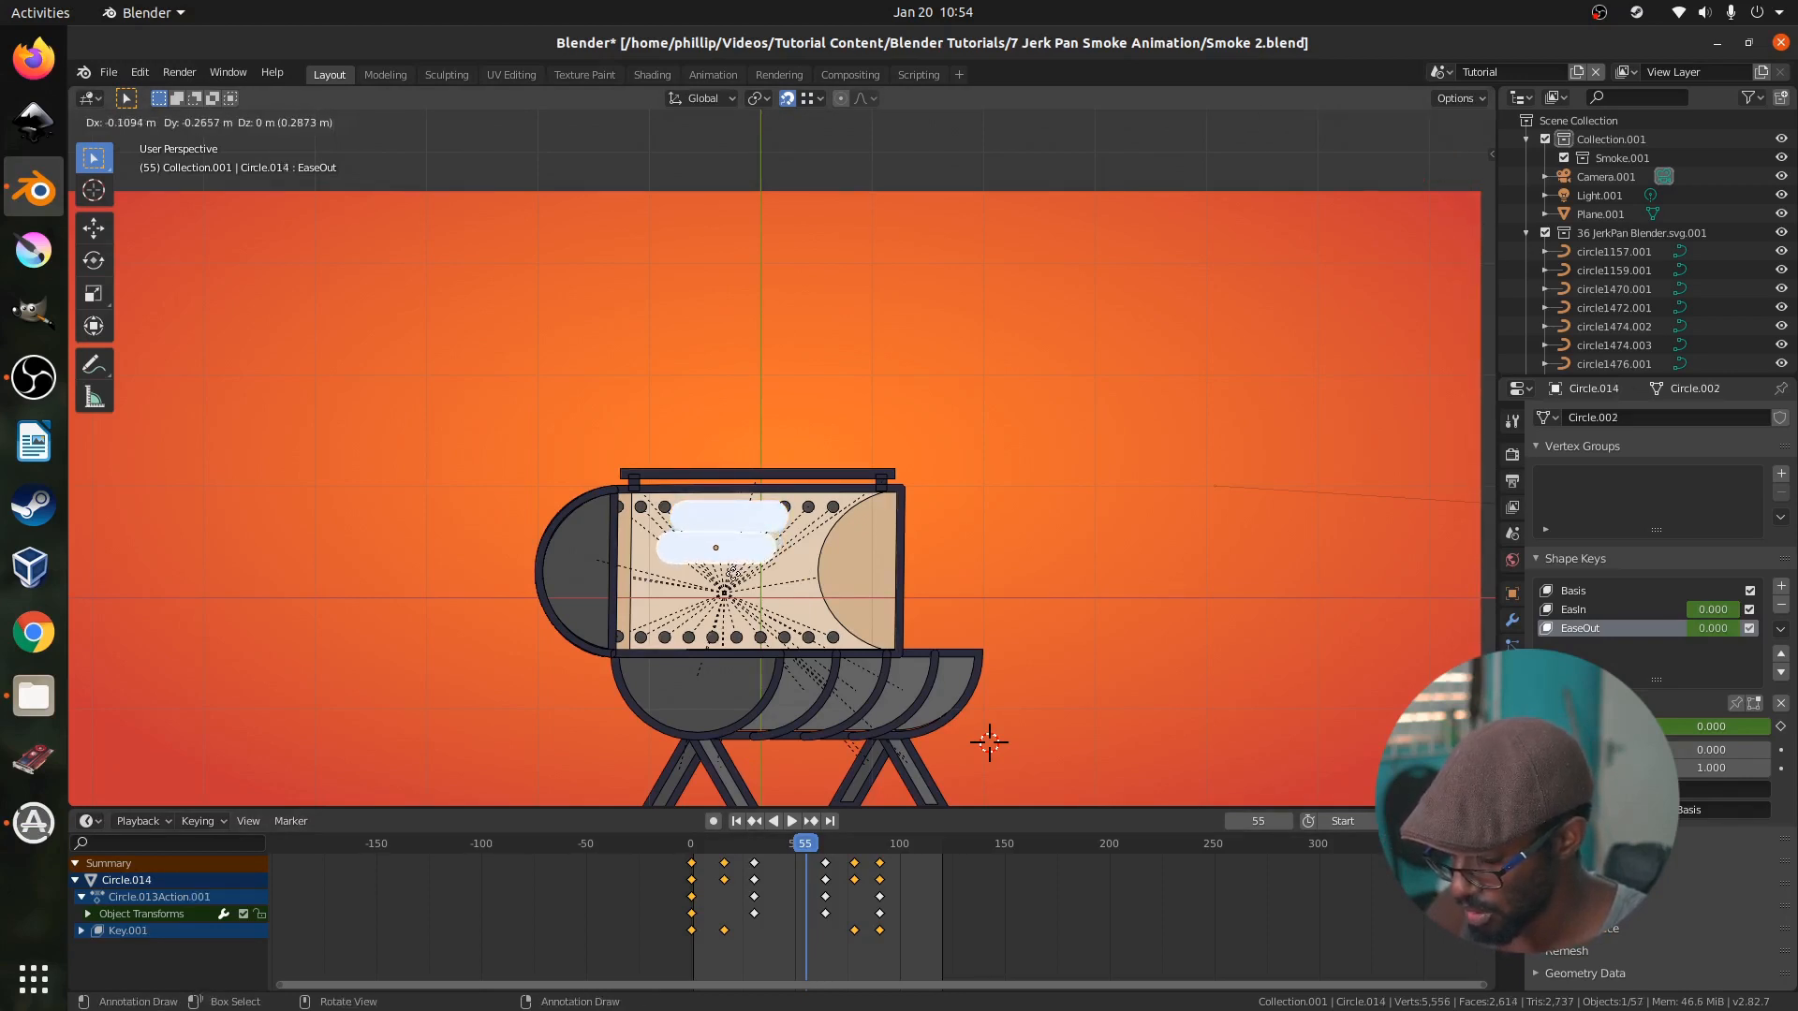
right_click(734, 579)
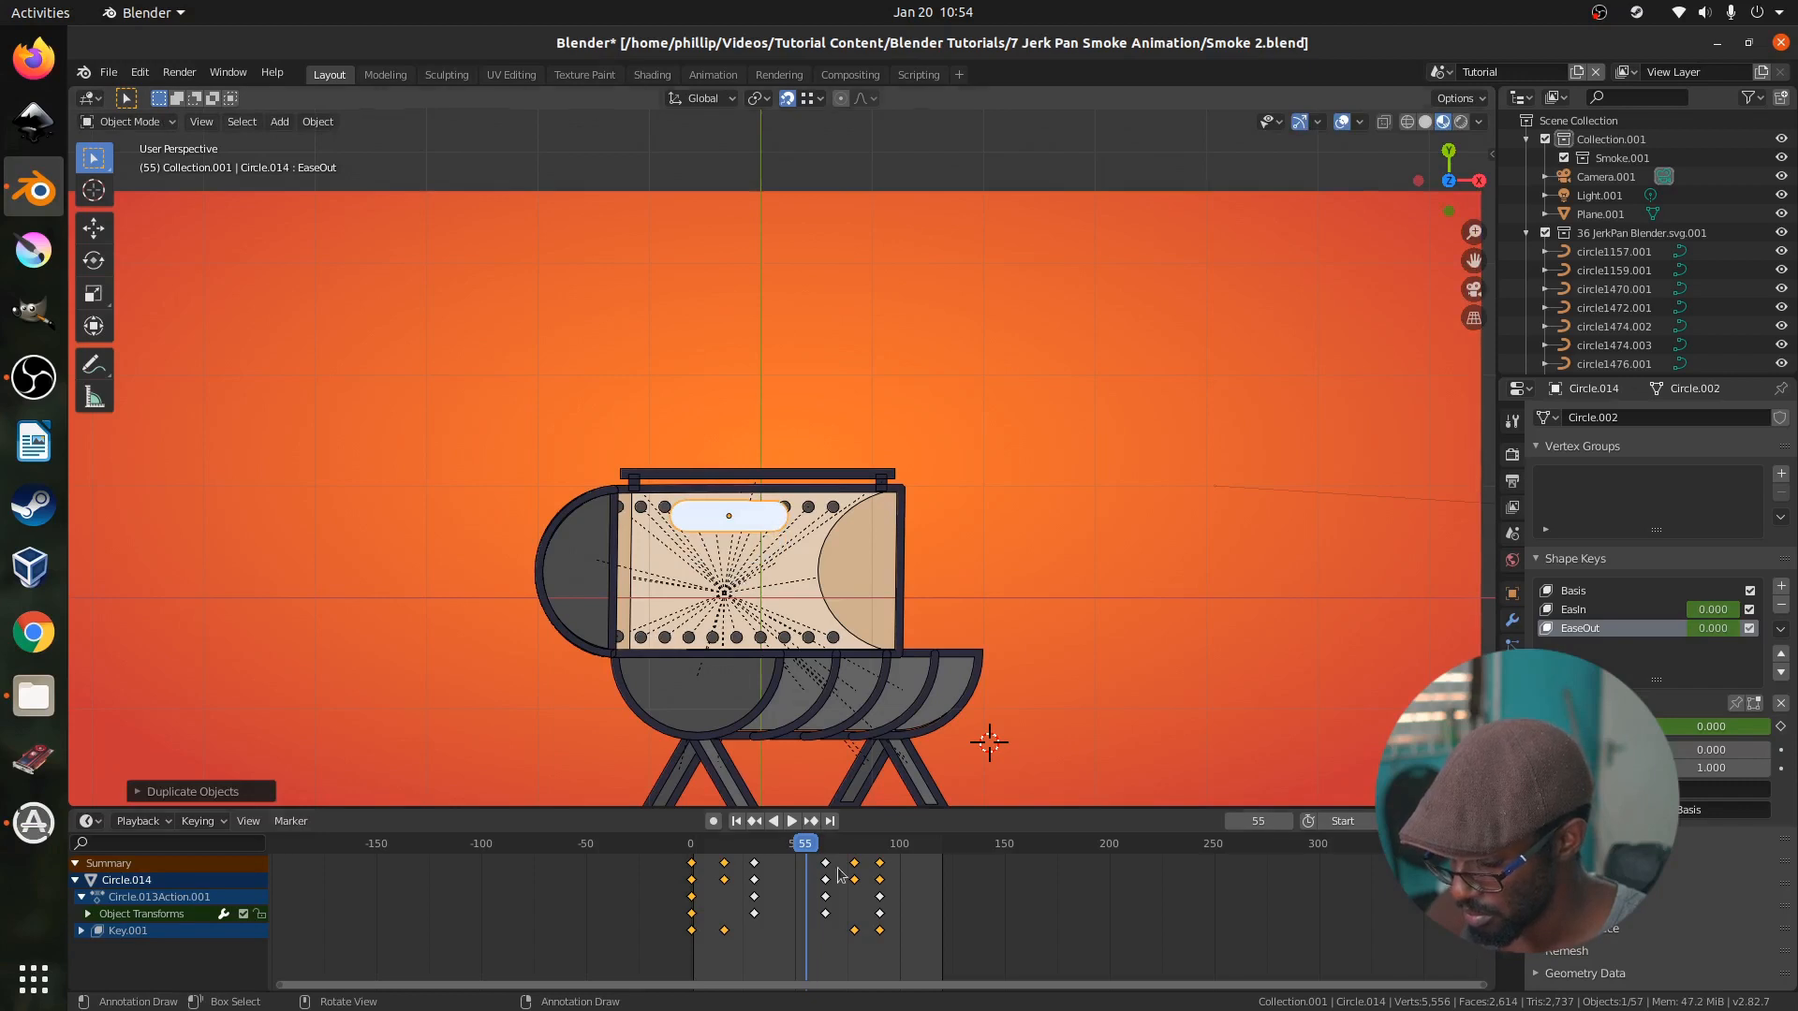
key(a)
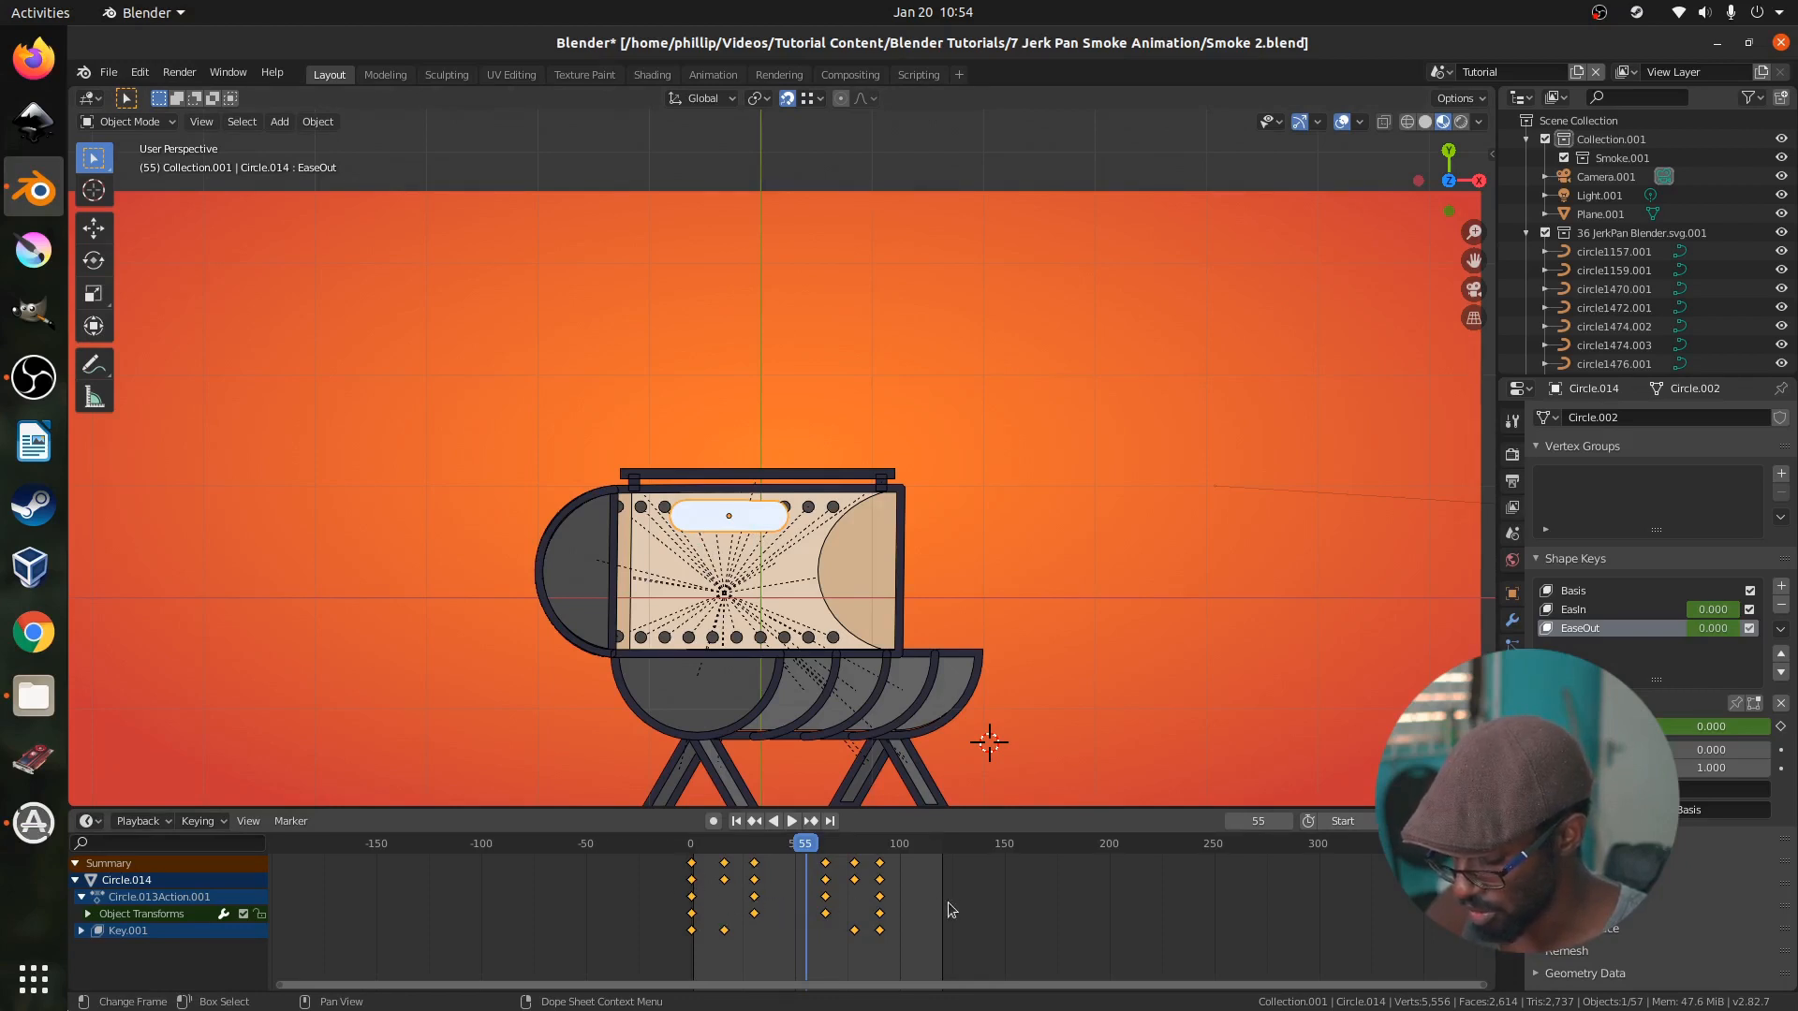
key(g)
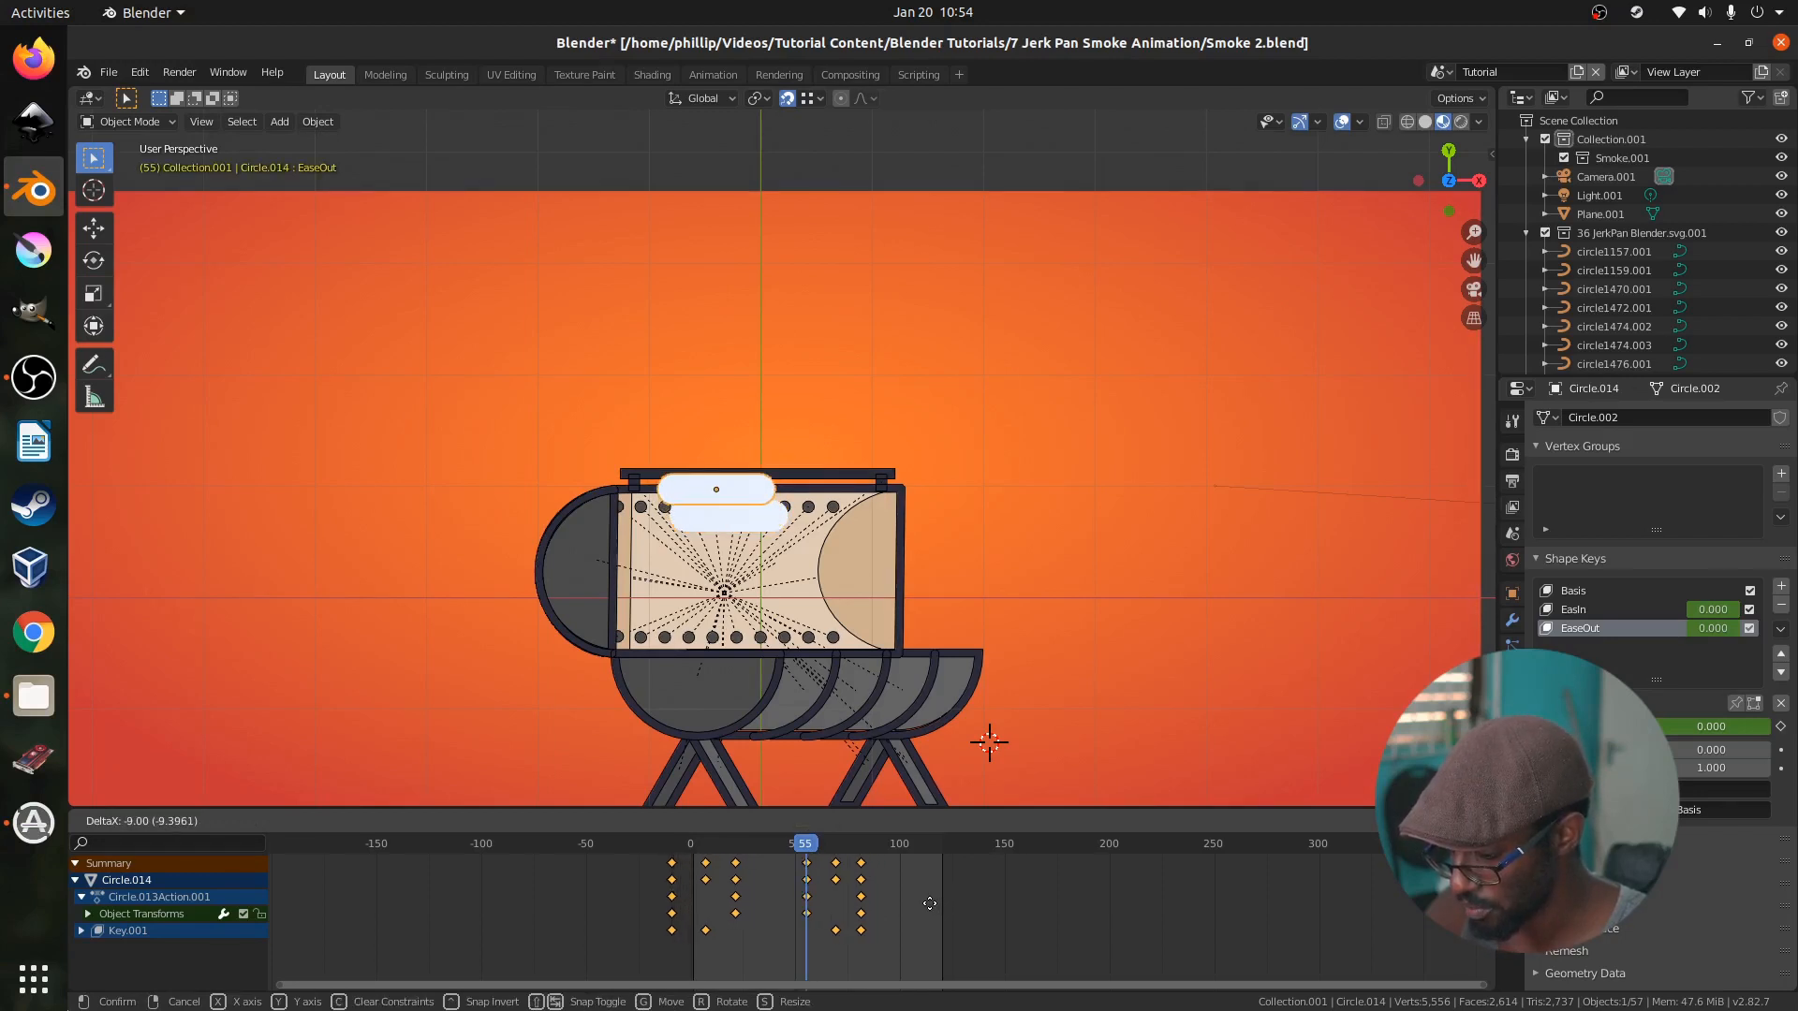
click(930, 904)
Play the animation to compare the timing of the two capsules, and return to frame 0
key(shift+Left)
key(space)
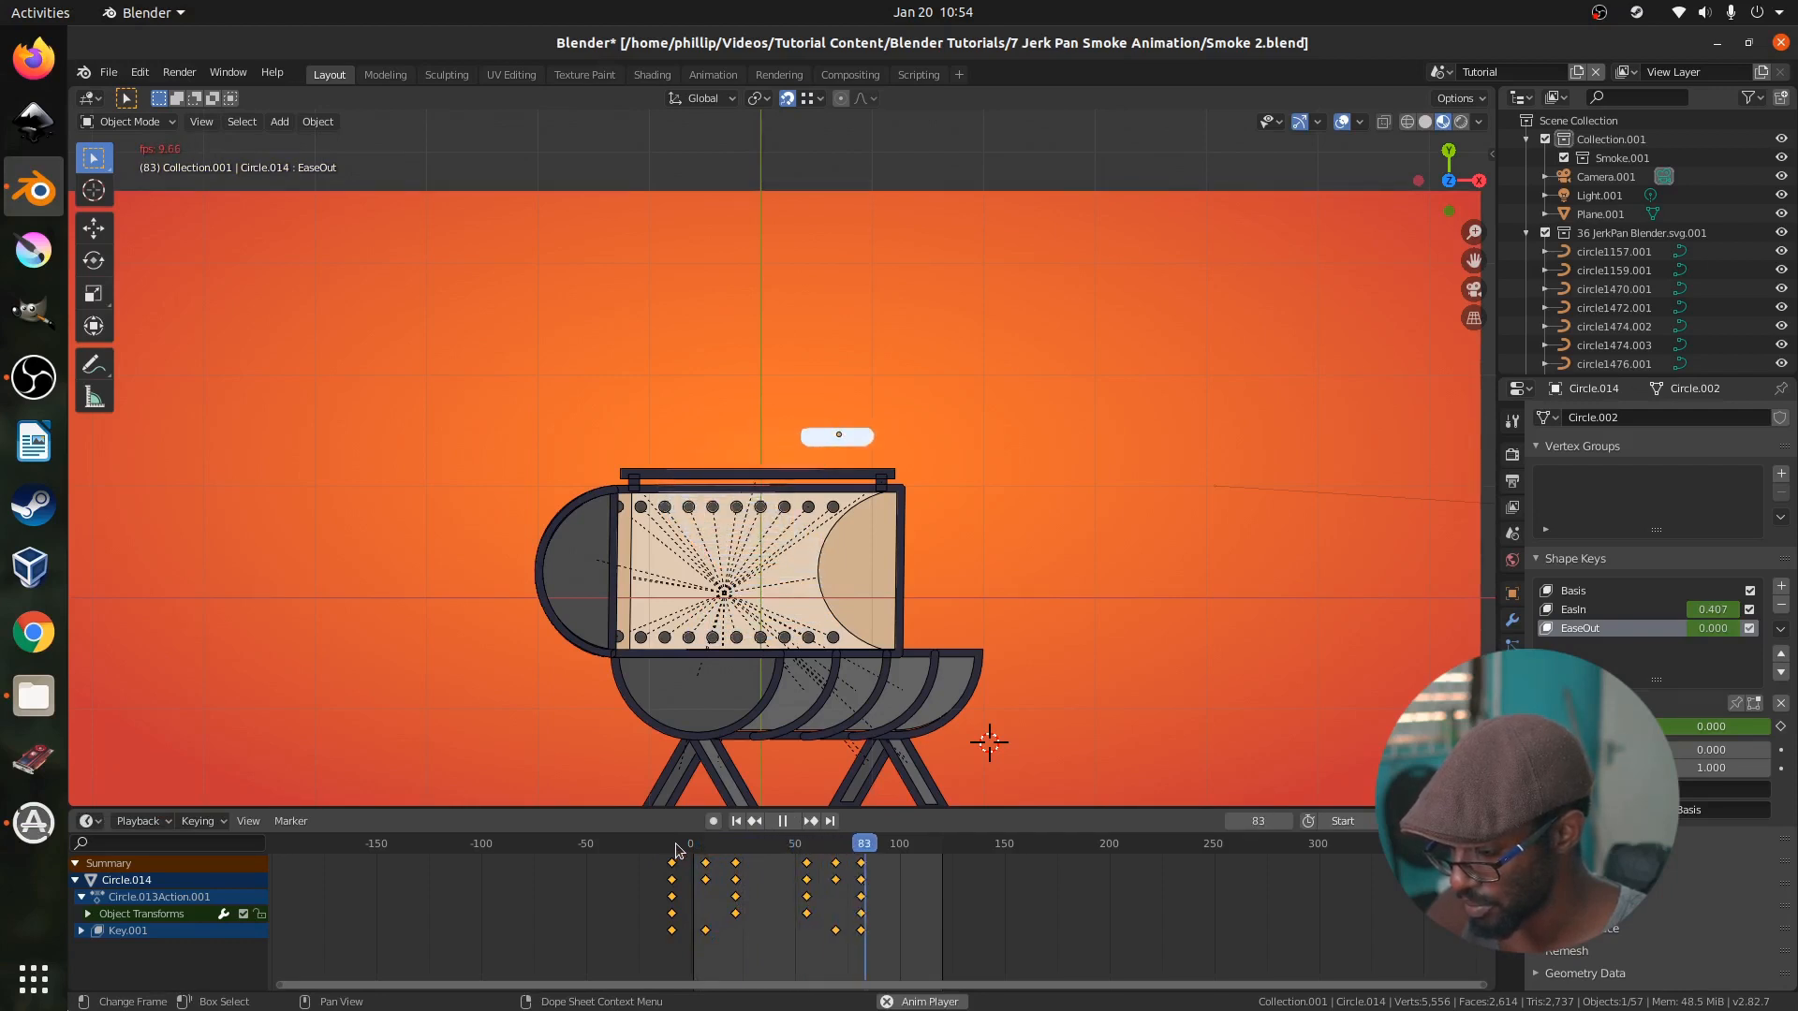
key(space)
key(shift+Left)
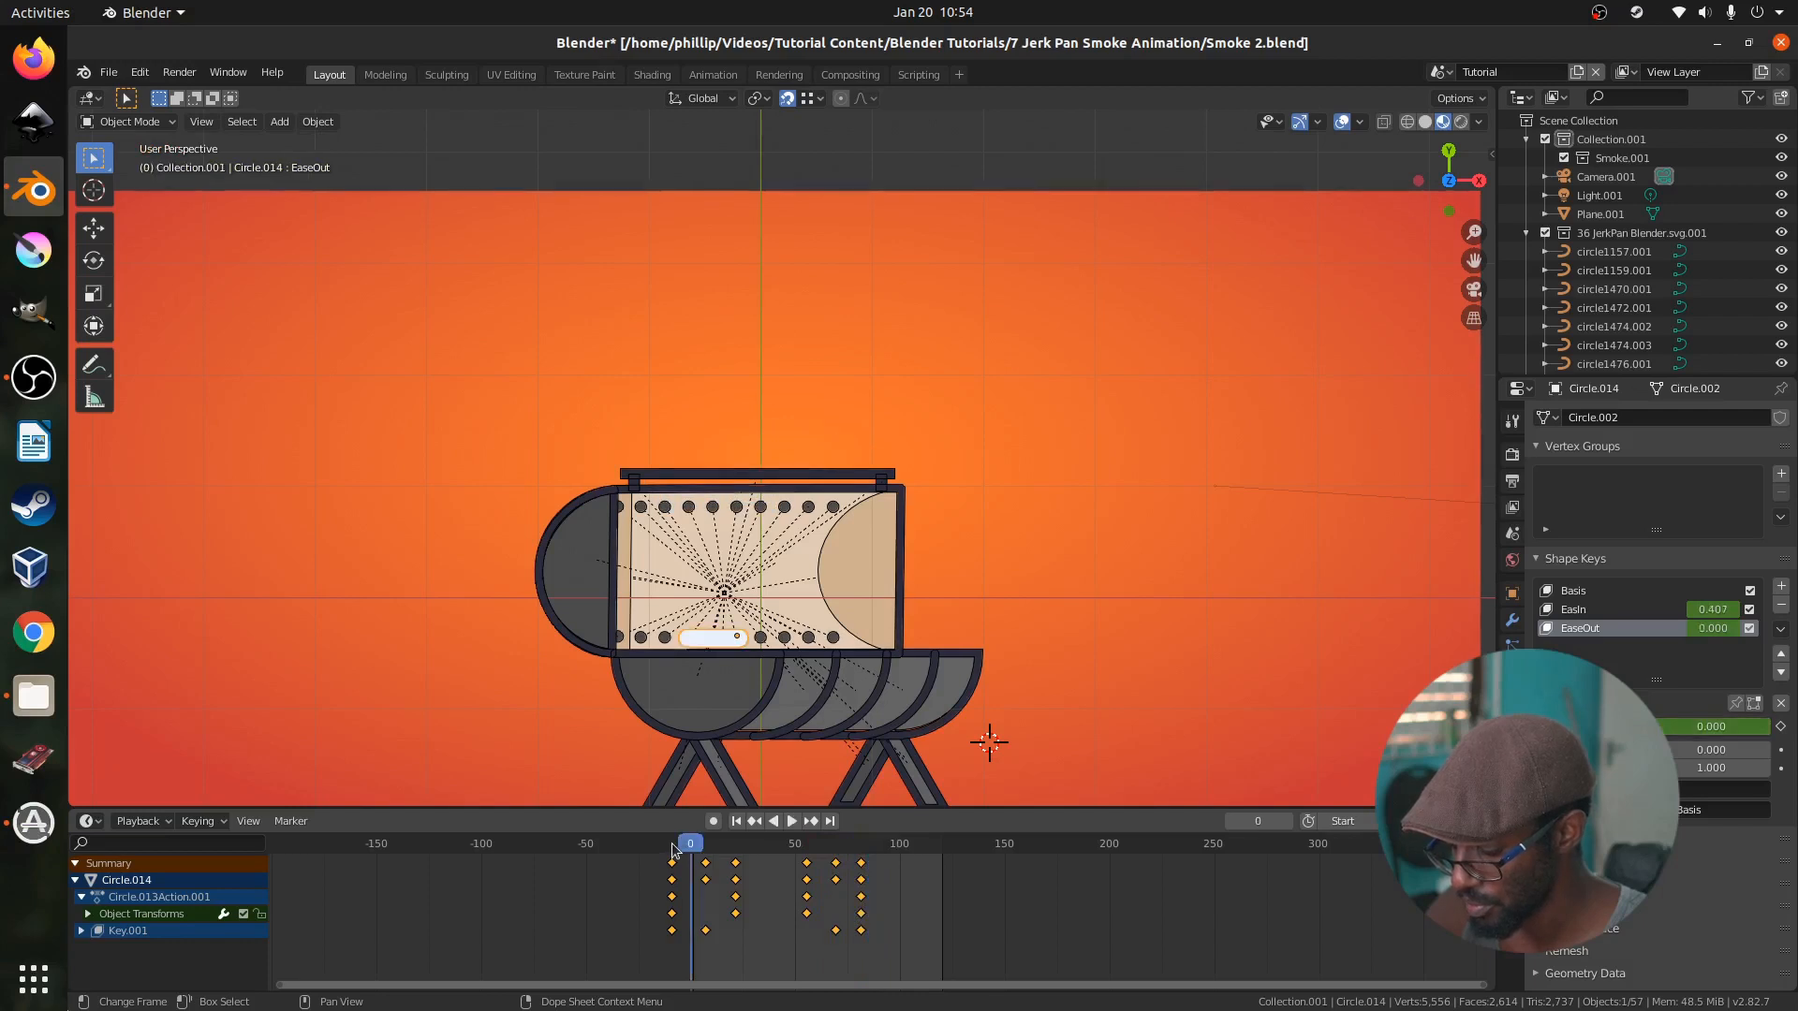
Shift all of the first copy's keyframes about 2 frames later and play the animation up to frame 28
key(g)
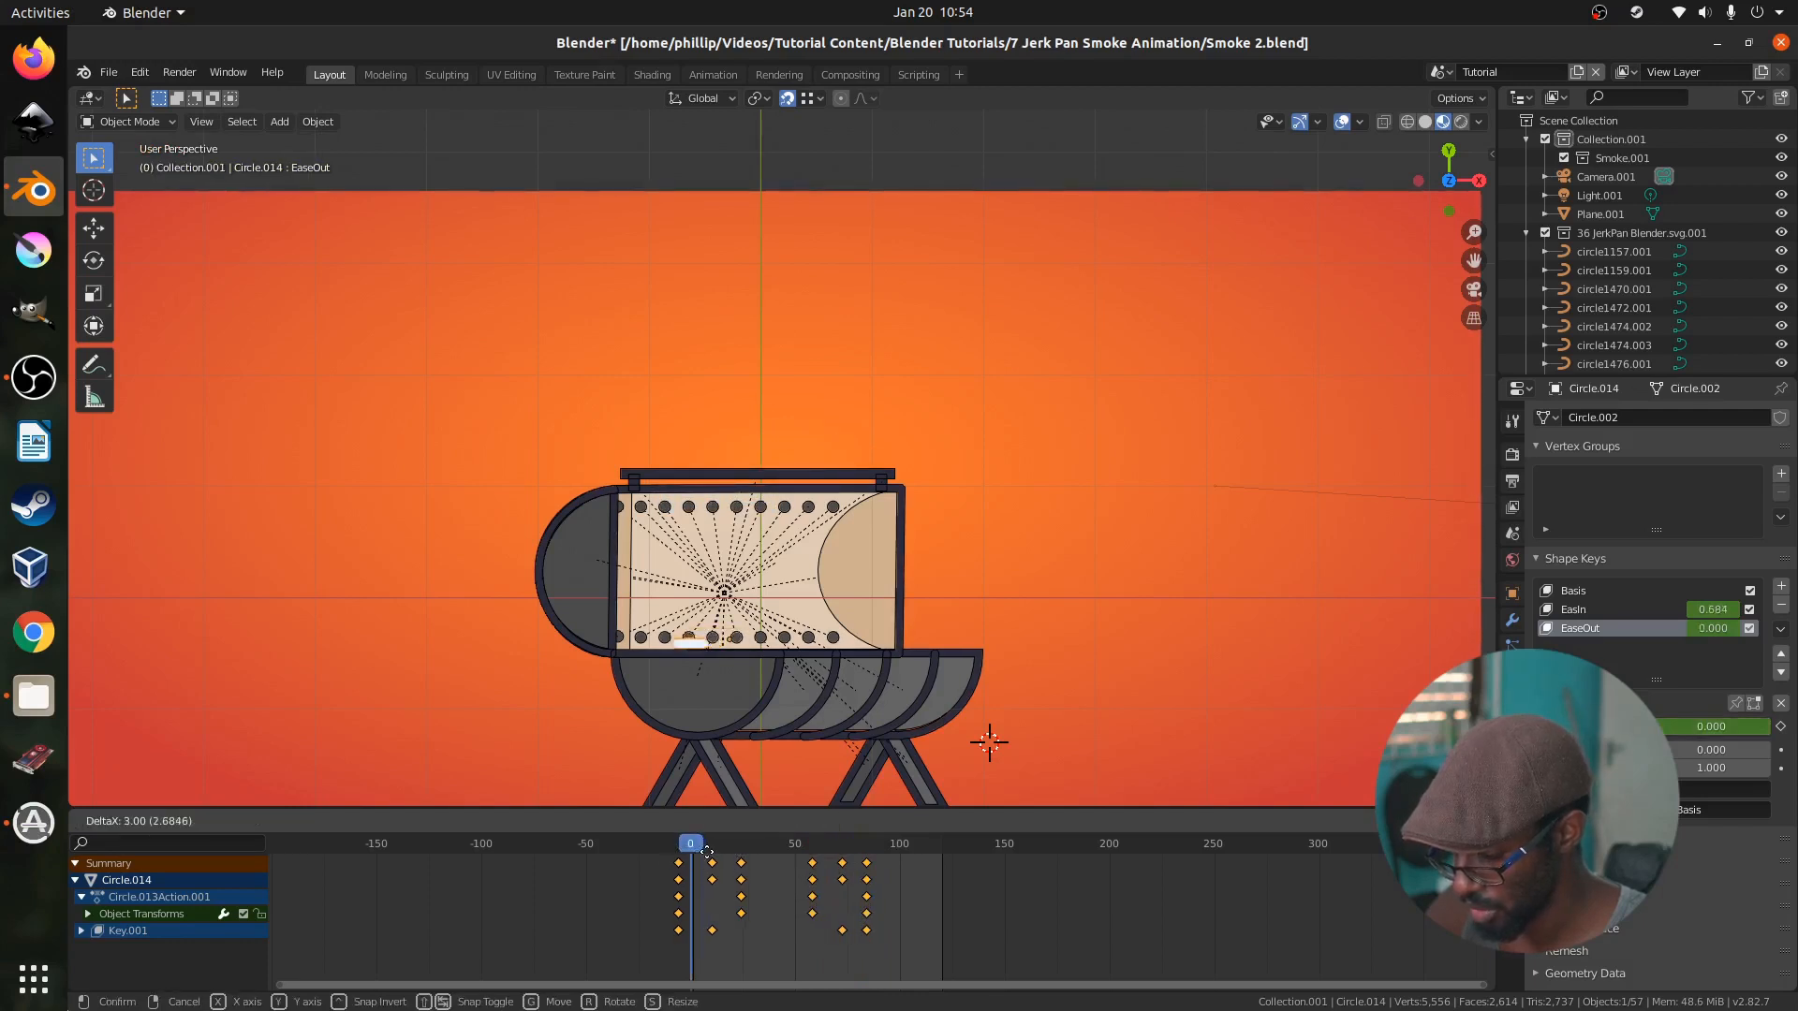
click(704, 857)
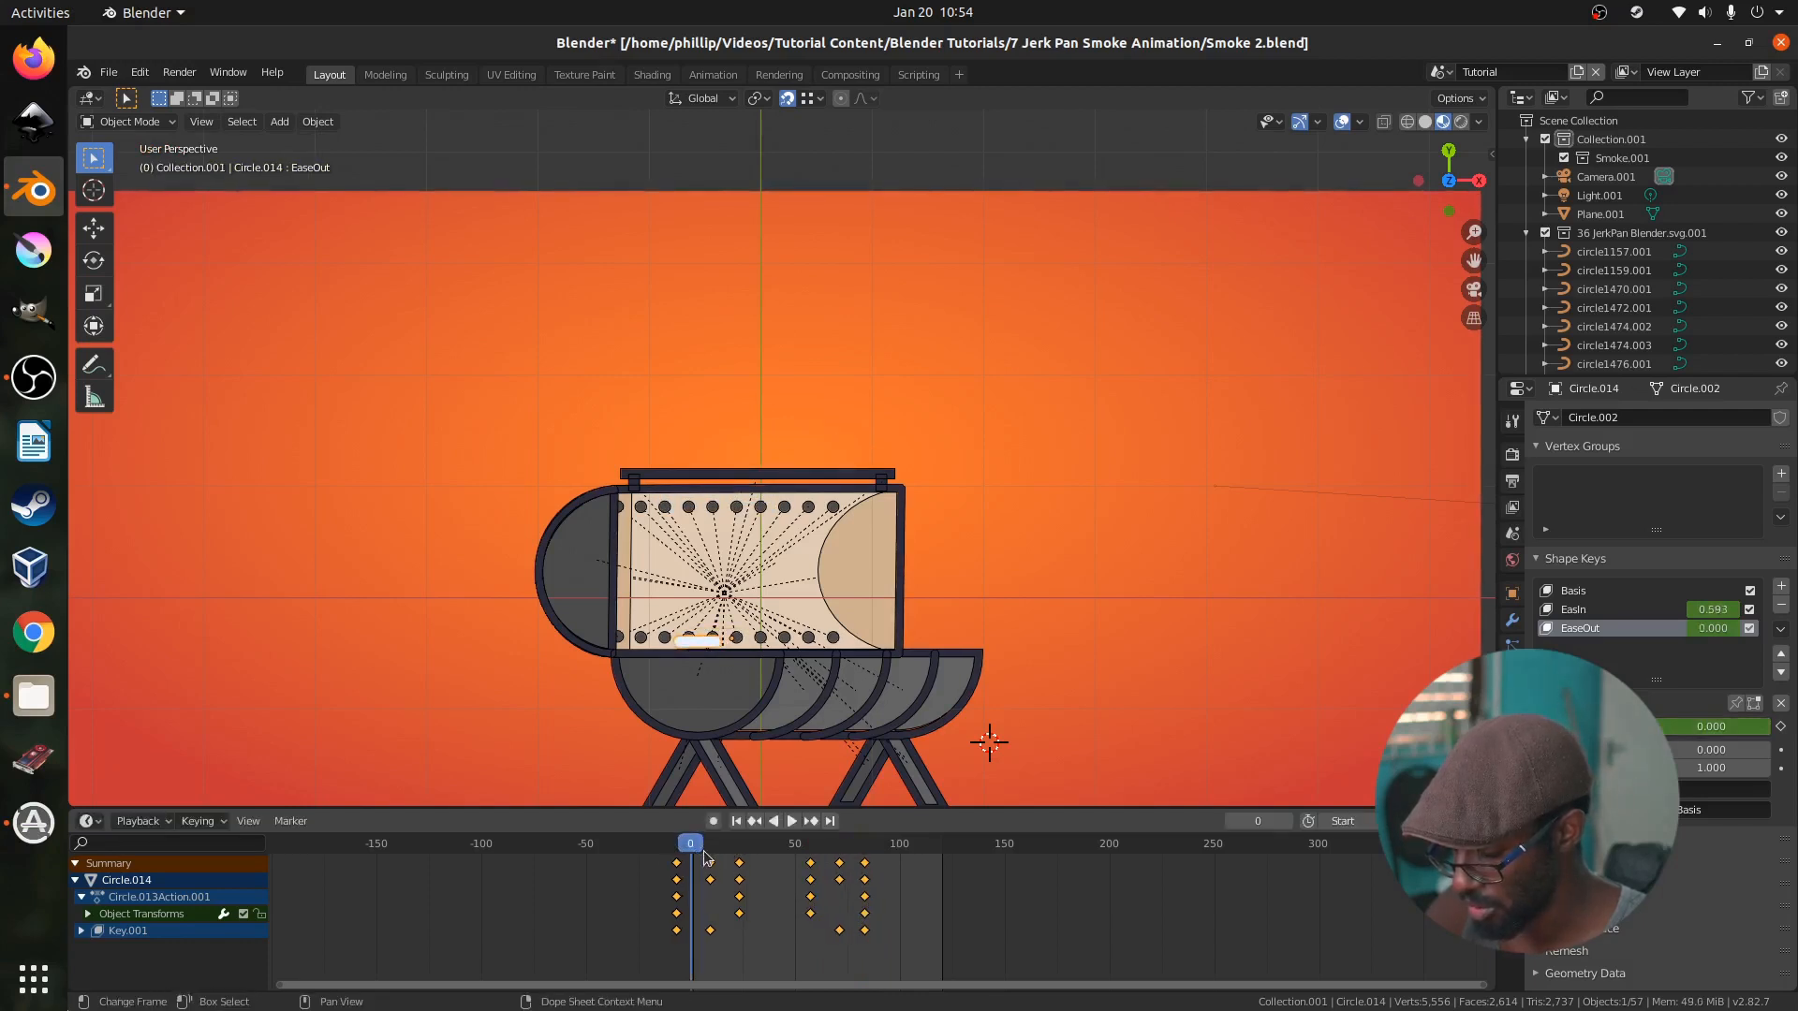
key(space)
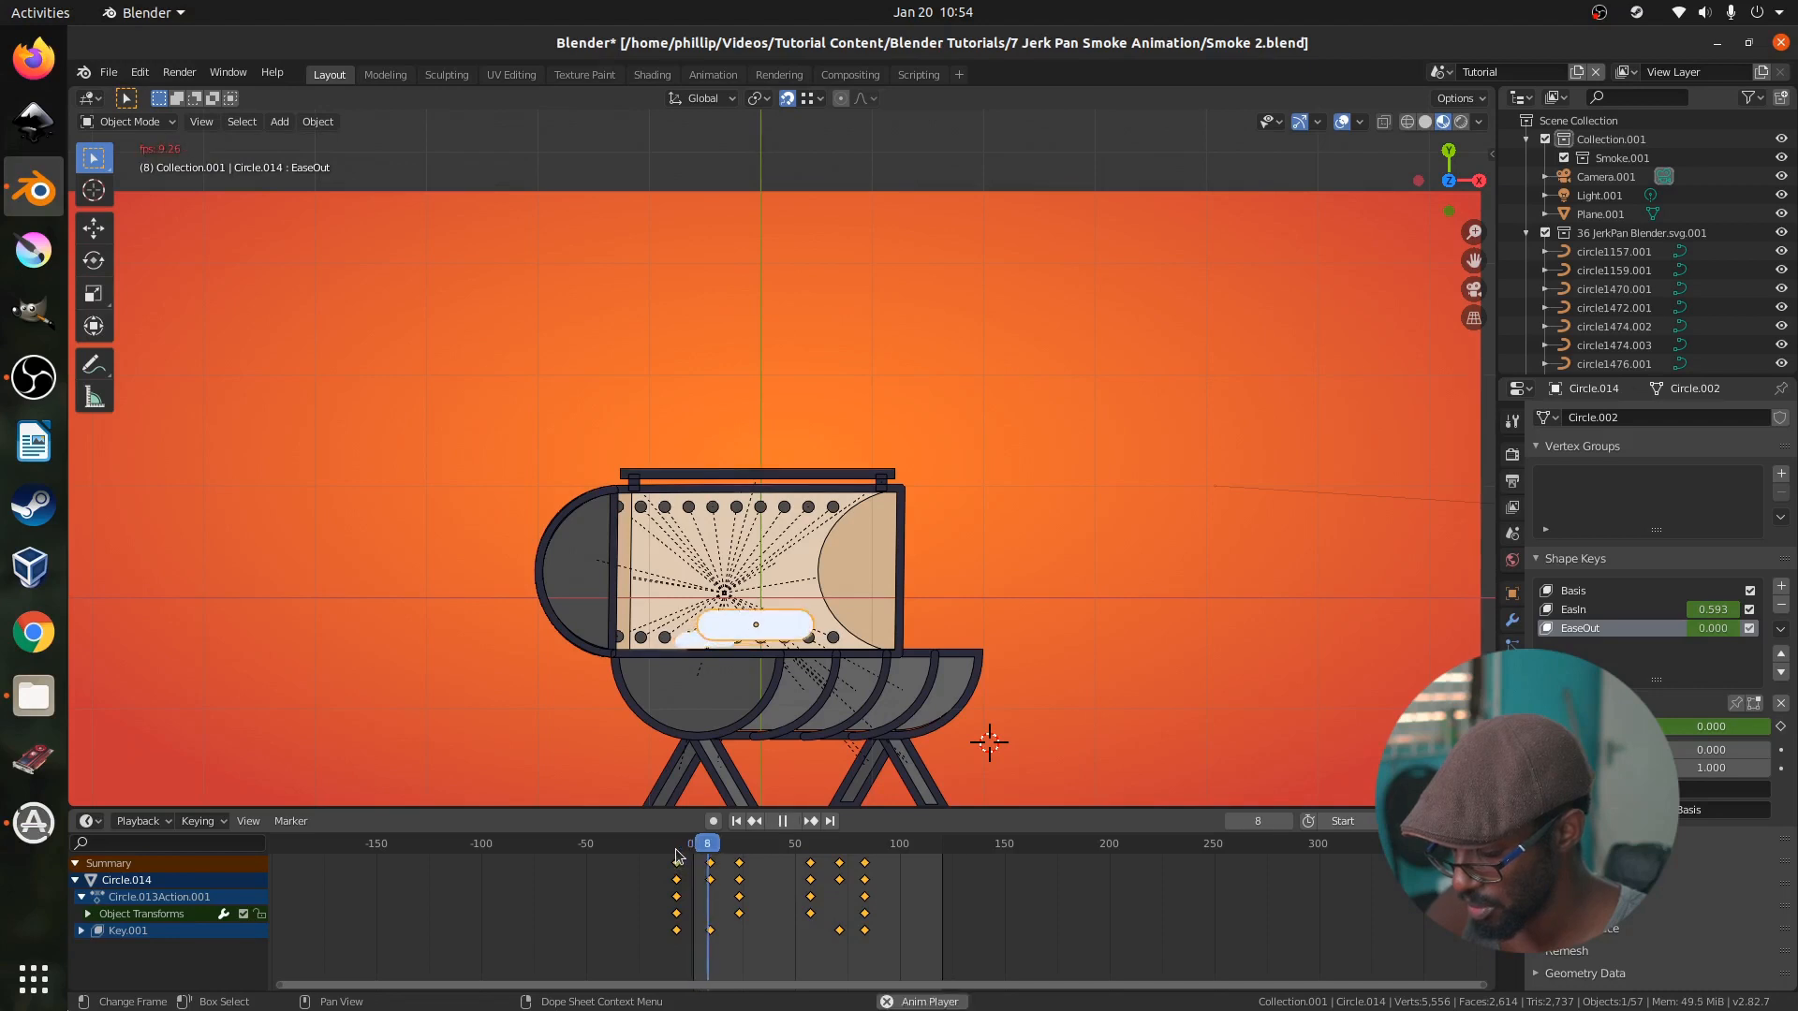
key(space)
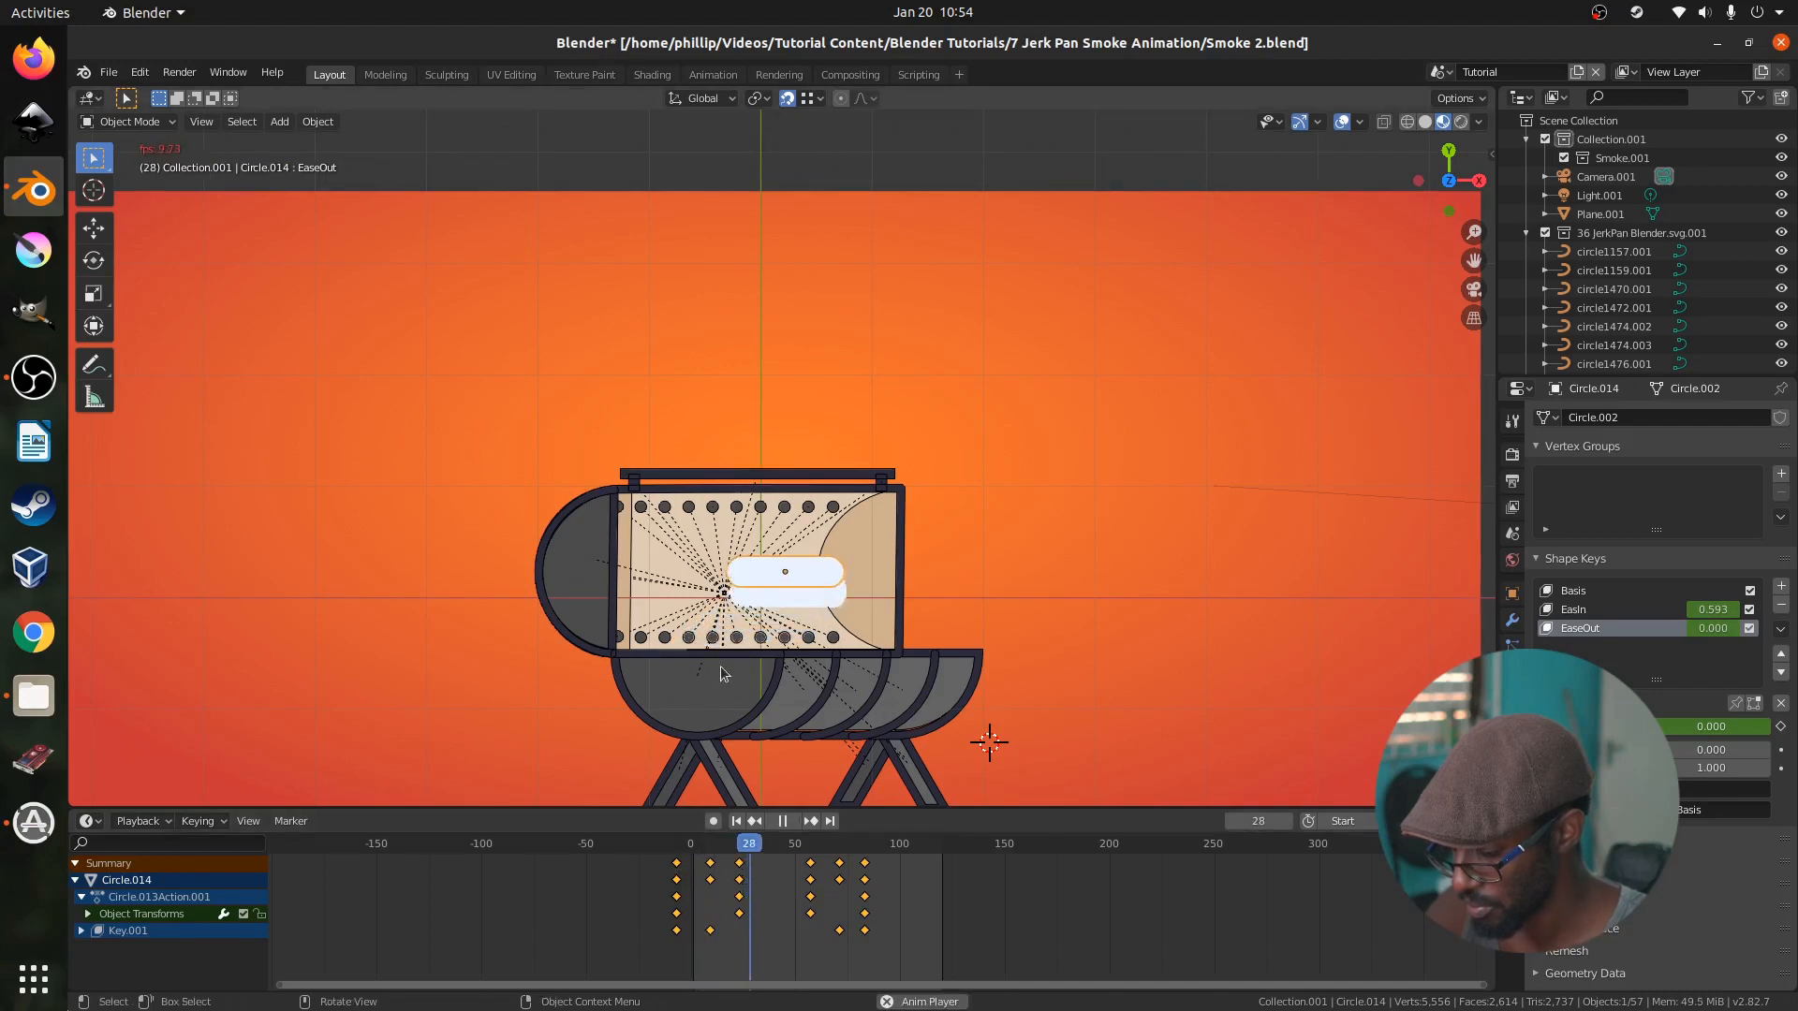
Duplicate the original capsule at frame 28 and shift all of the new copy's keyframes about 2 frames earlier
click(761, 604)
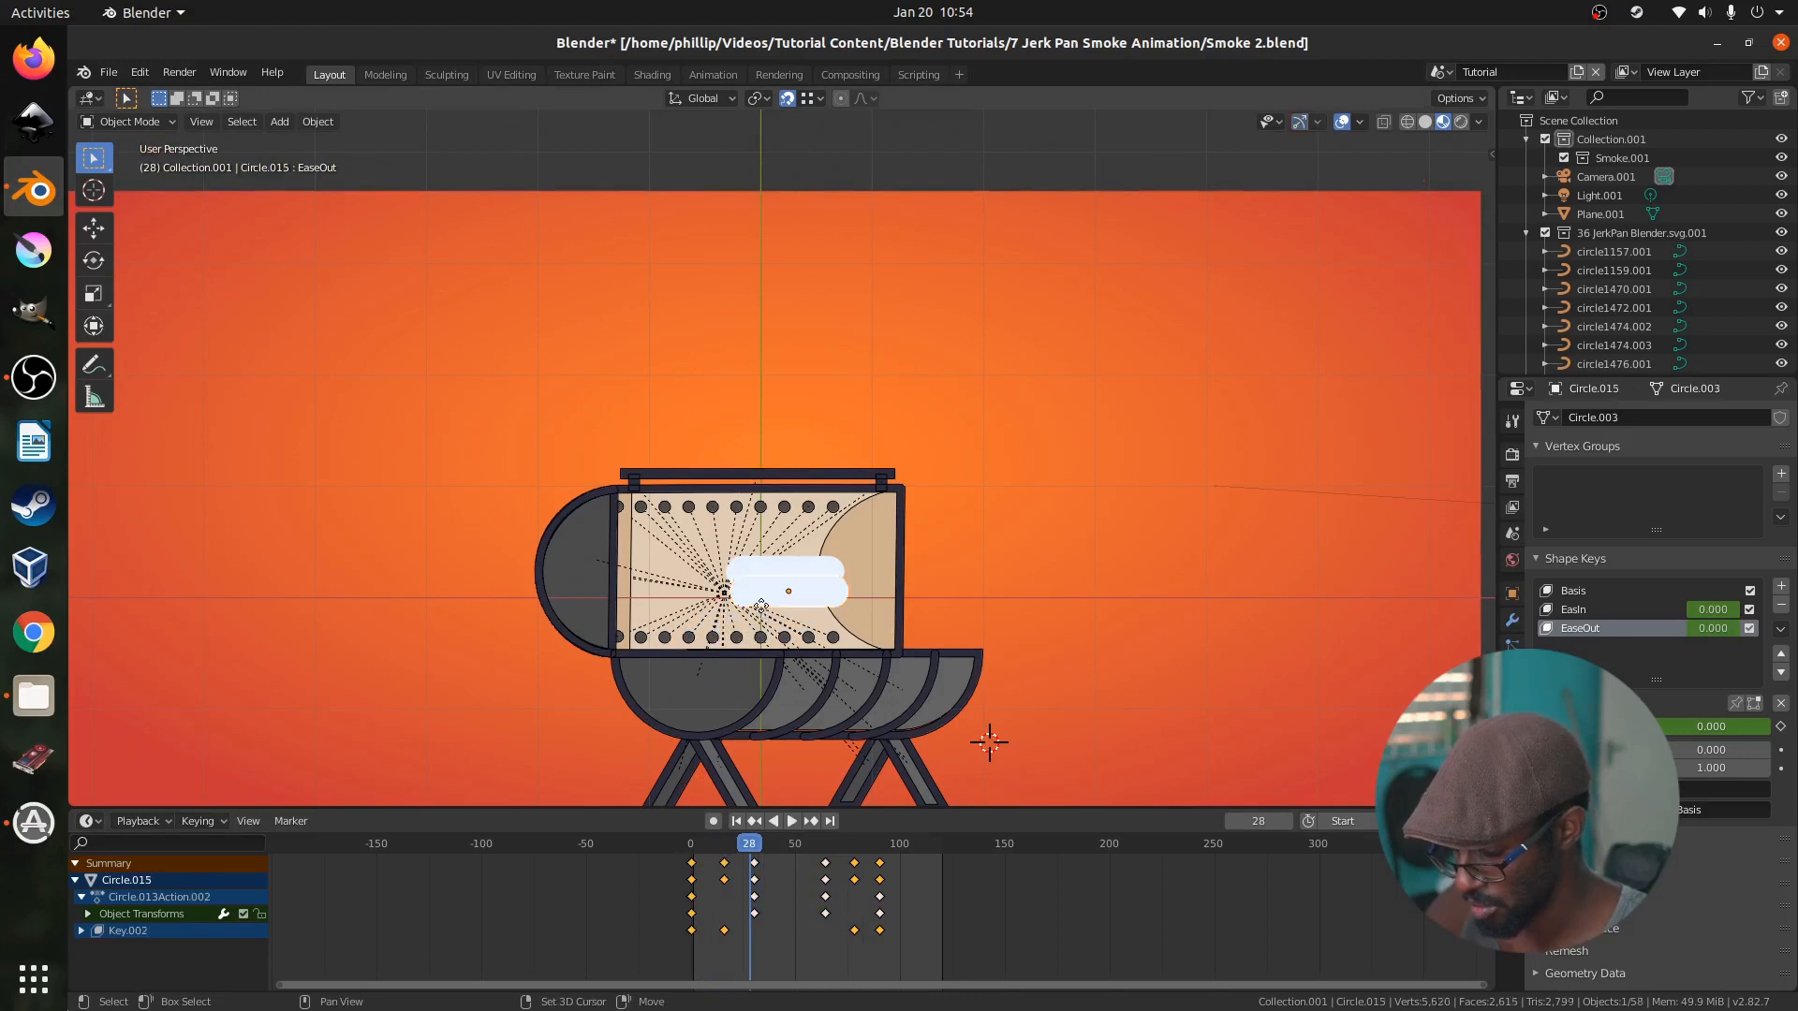
key(shift+d)
click(760, 609)
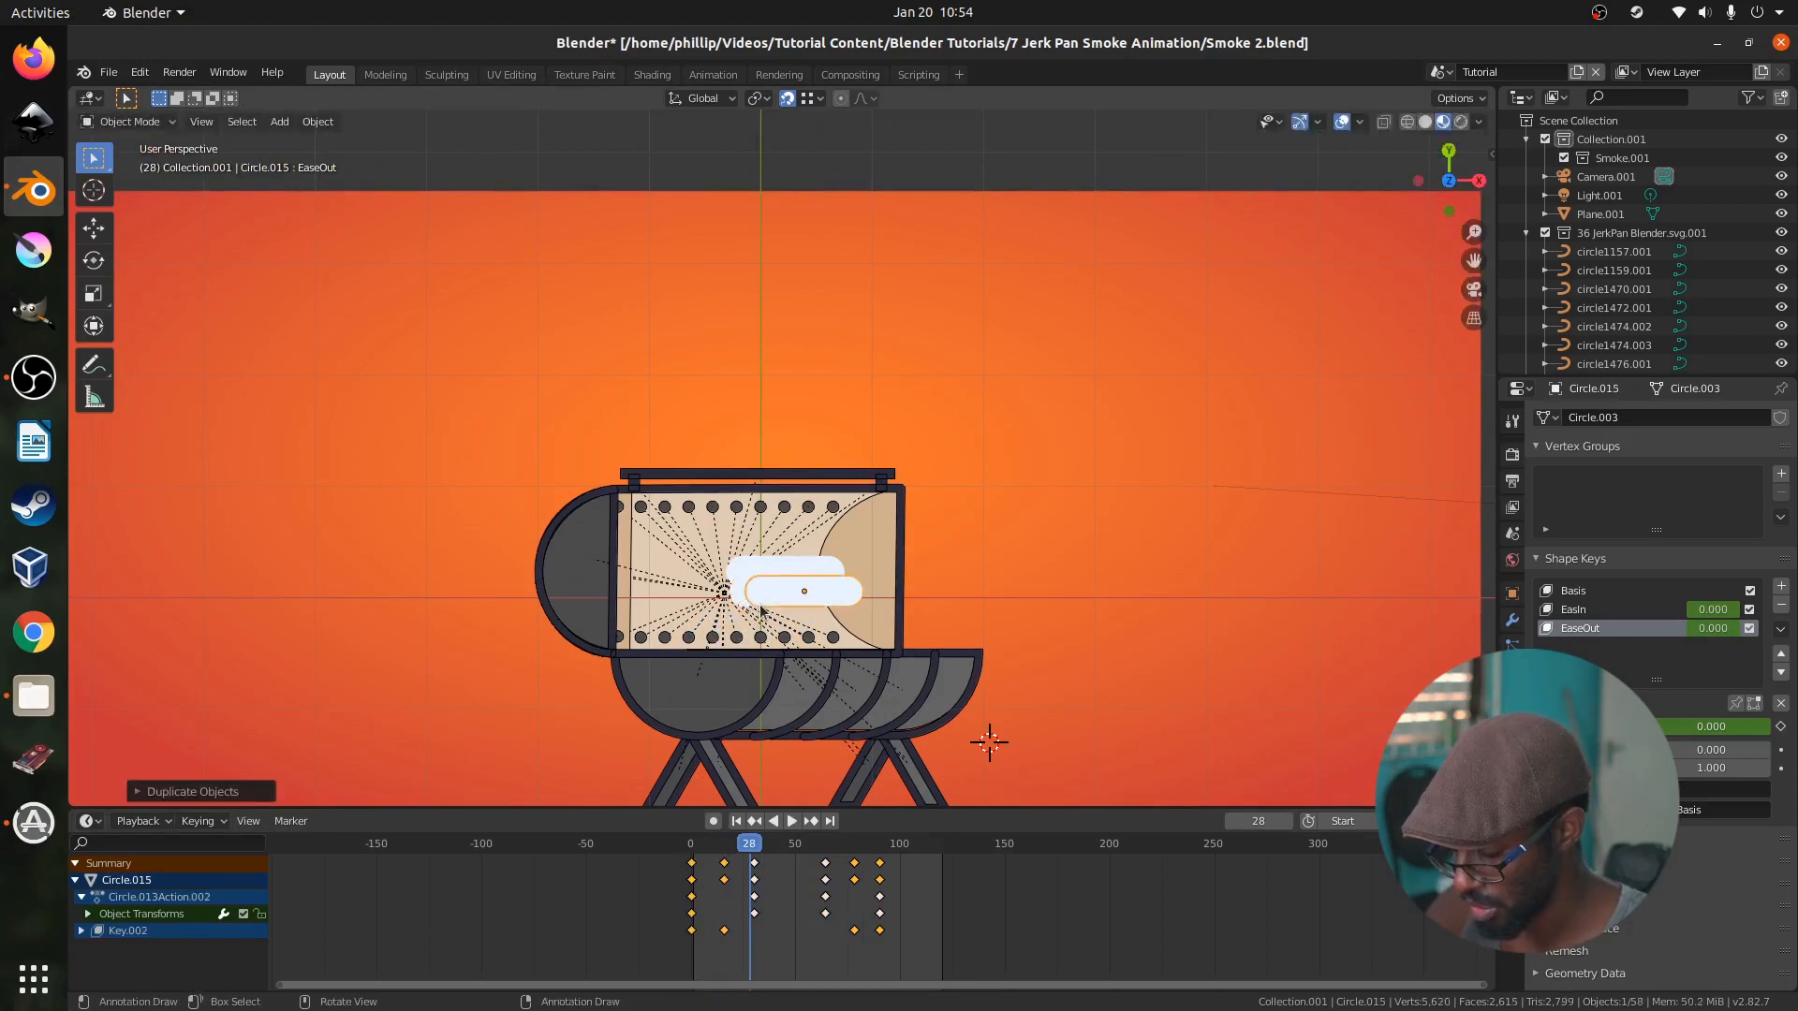
click(762, 600)
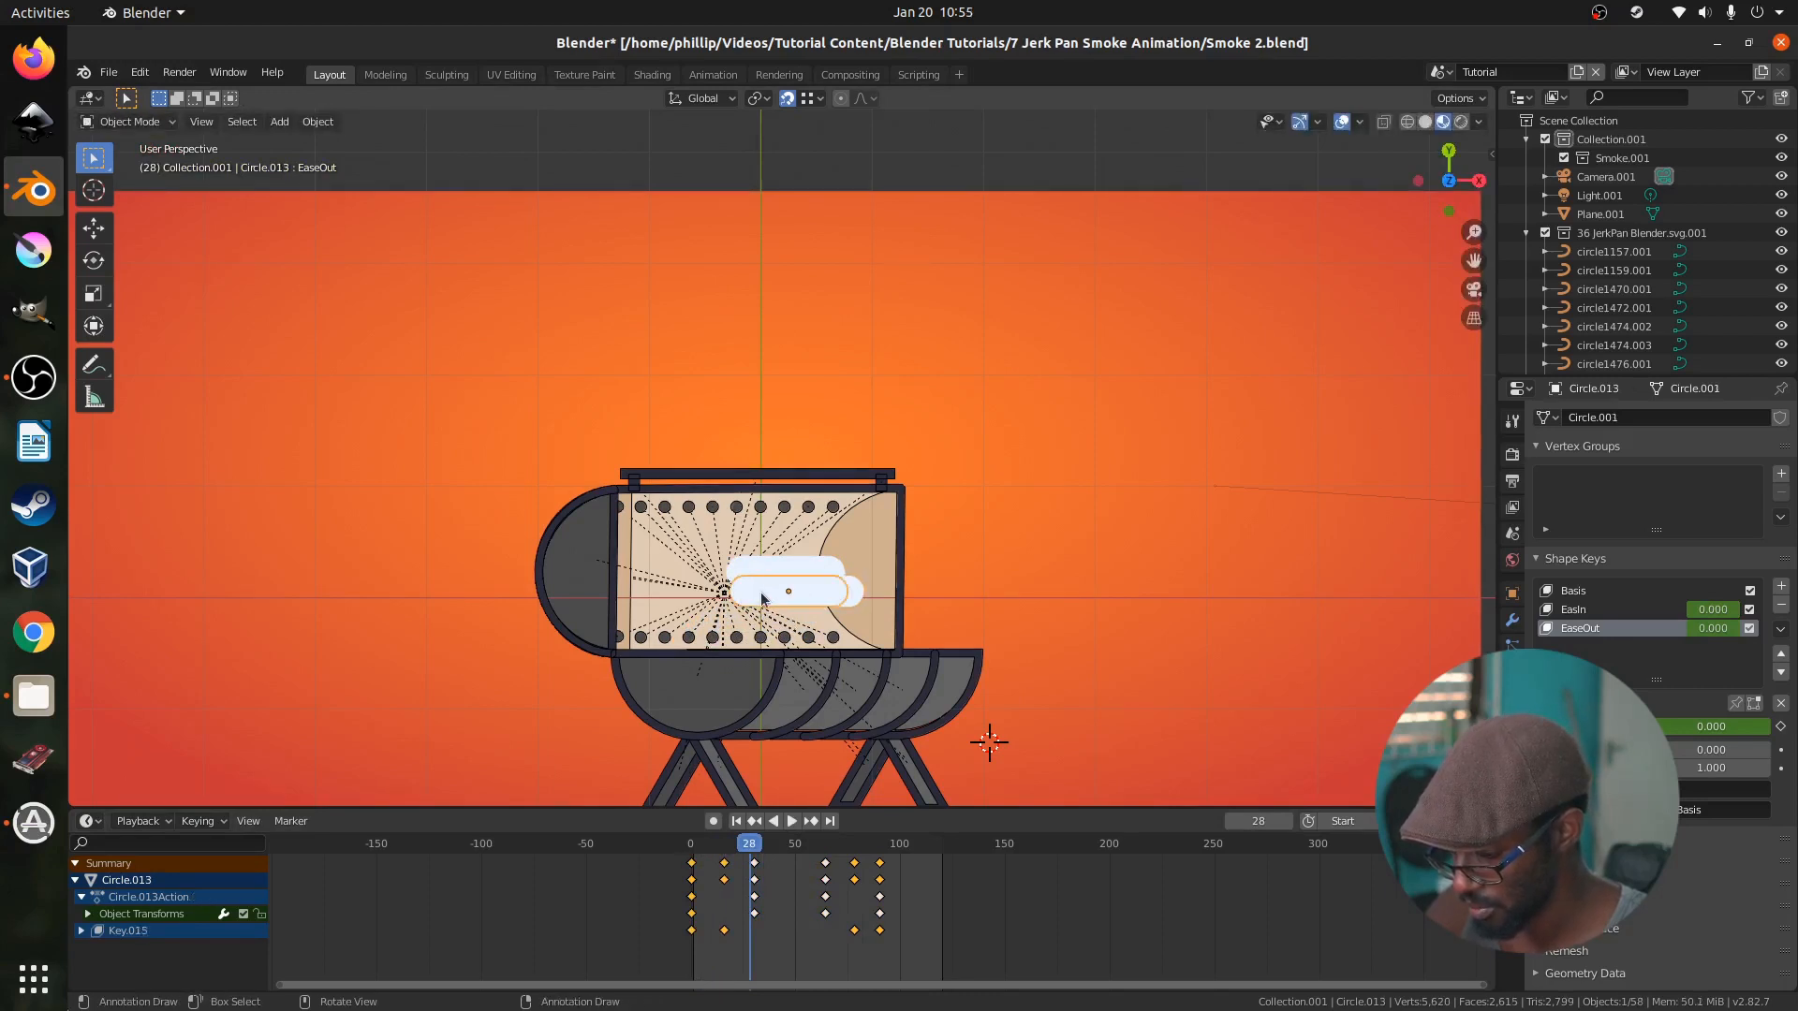
click(861, 604)
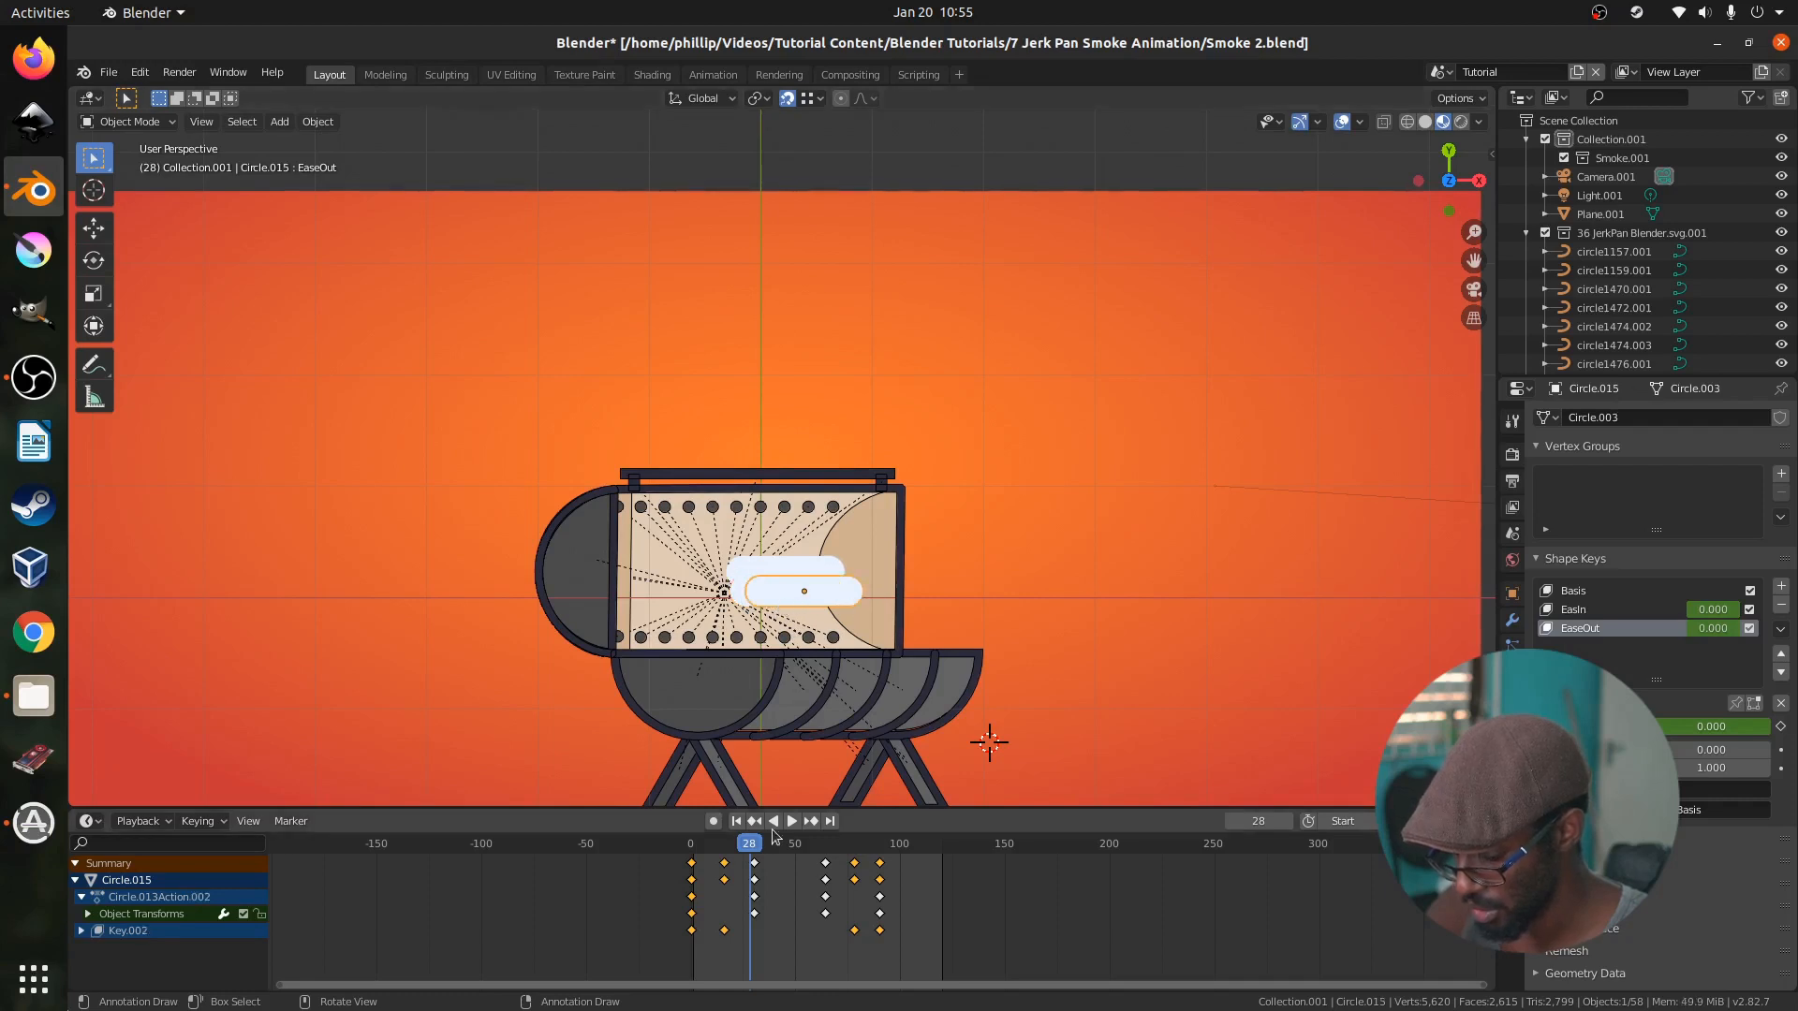
key(g)
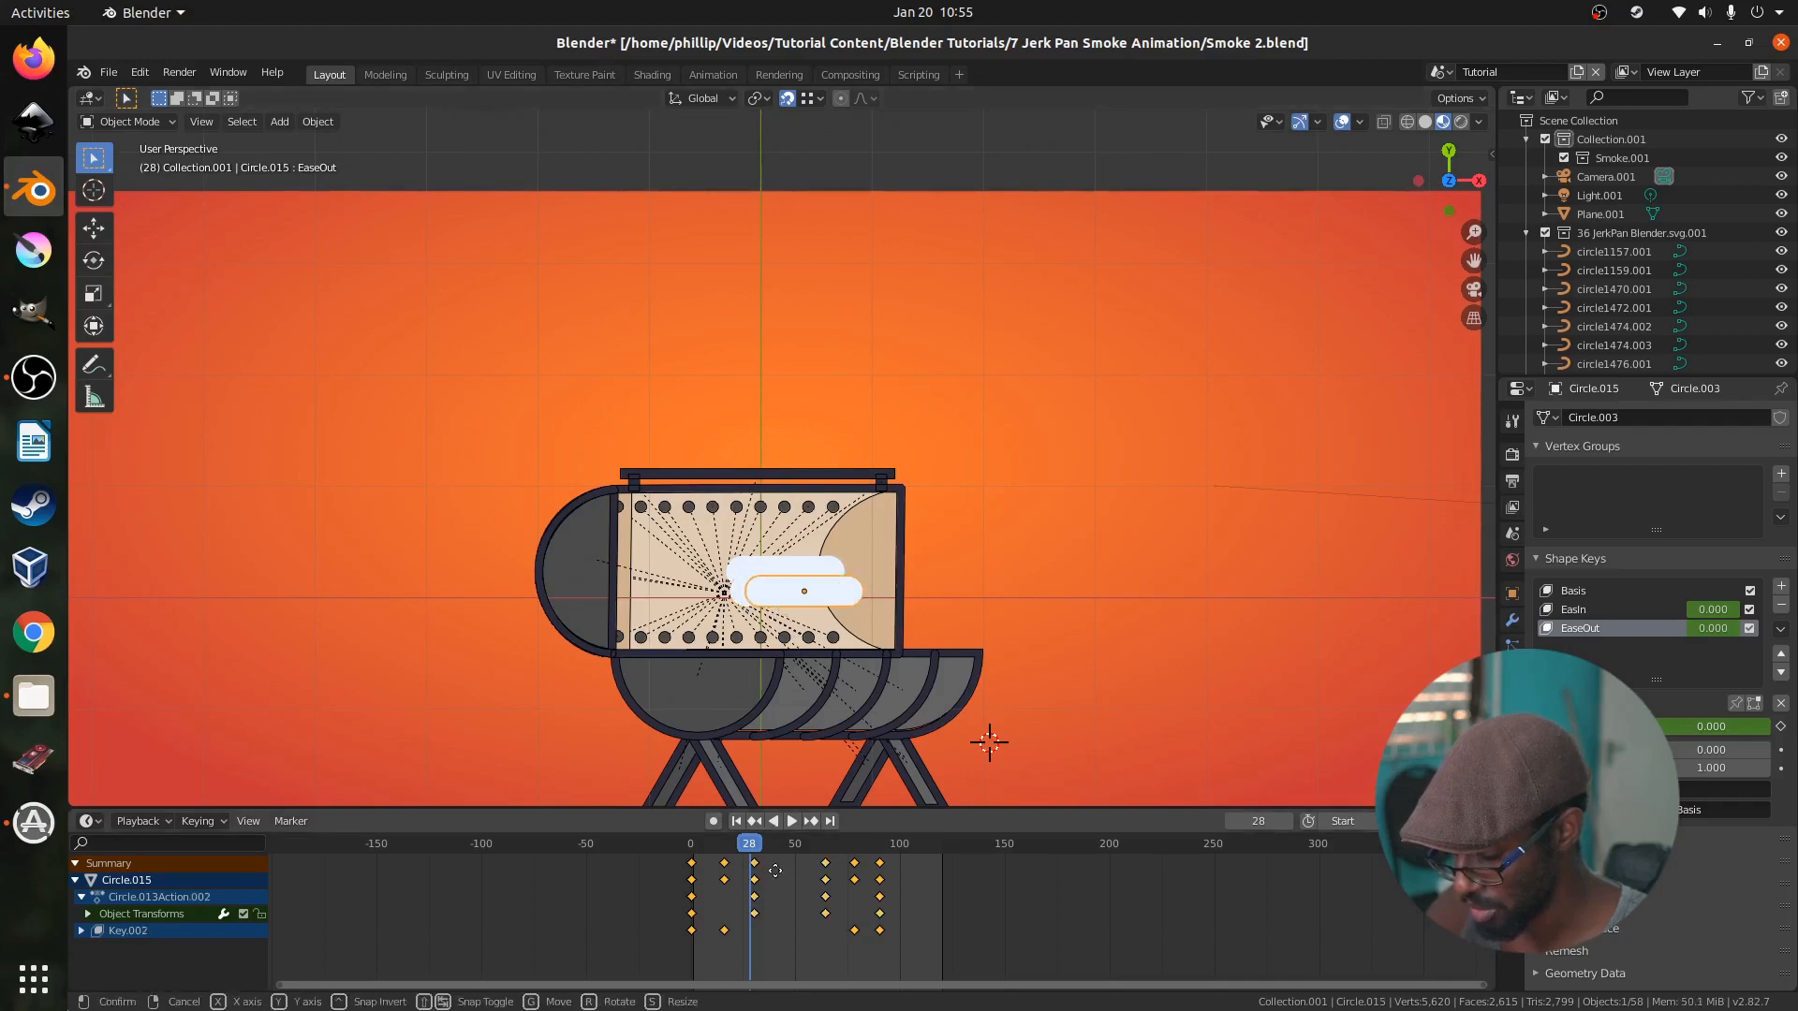
click(773, 875)
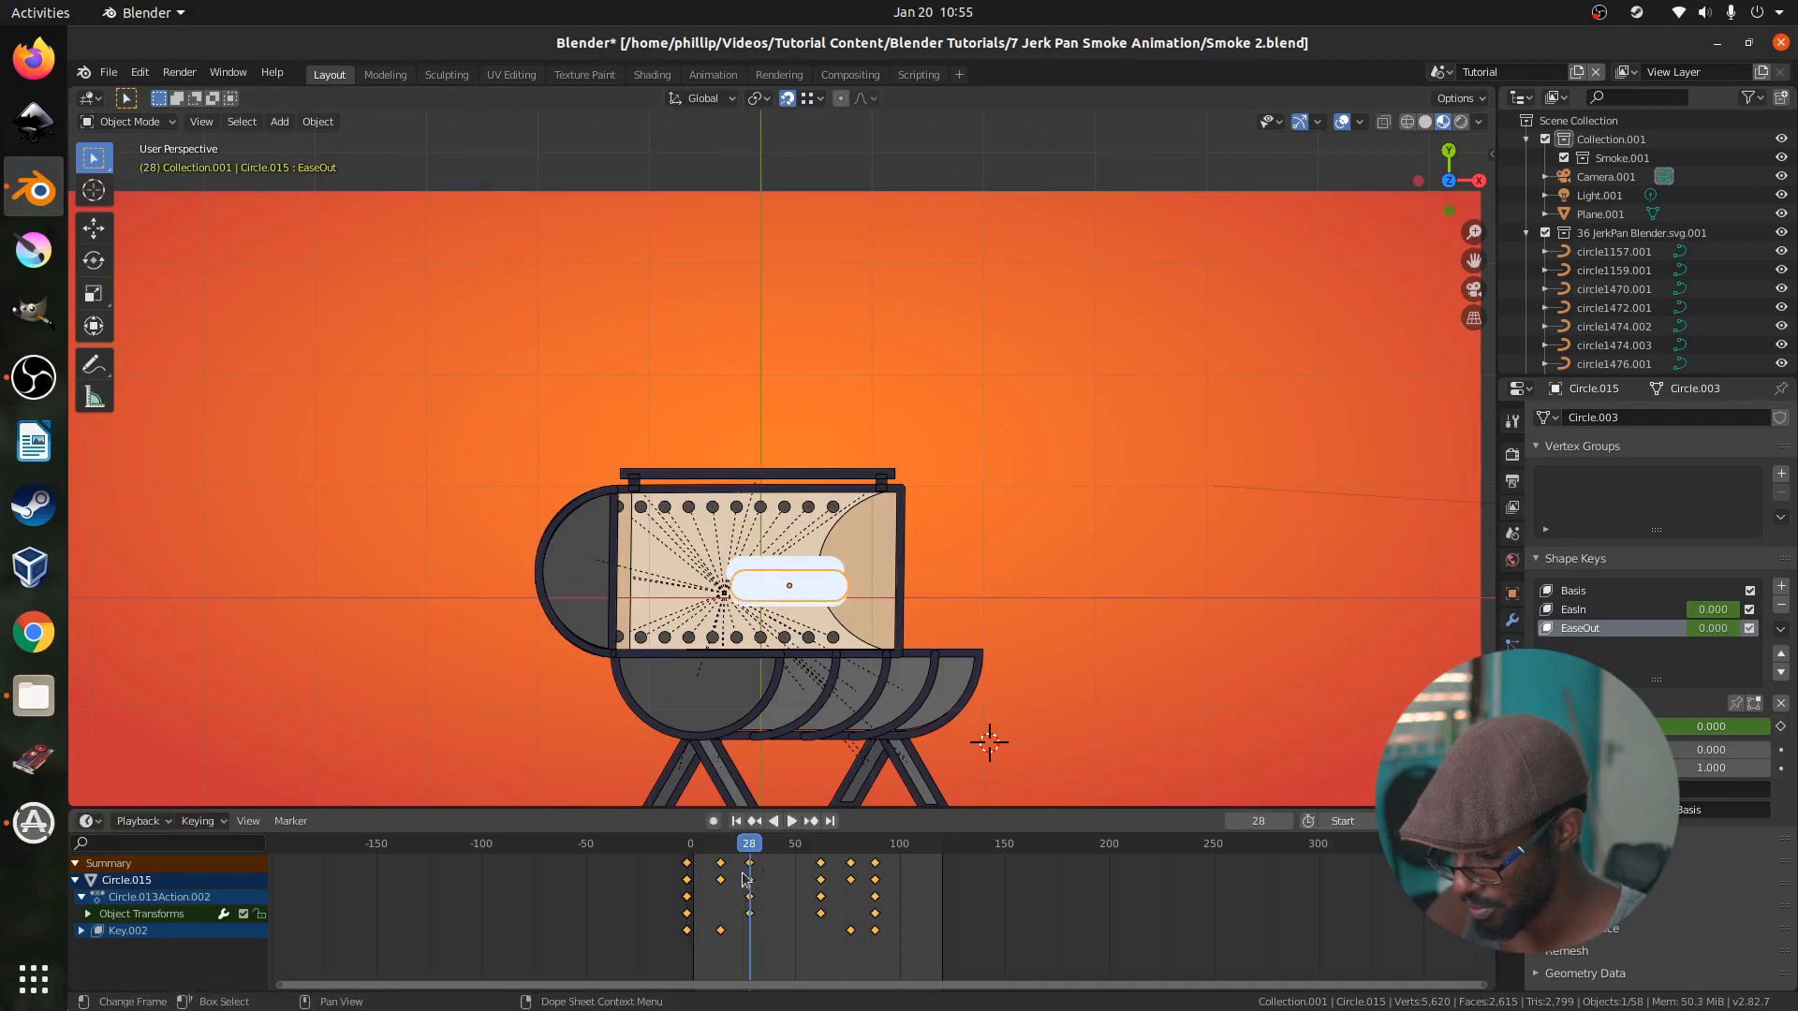
Play the animation from frame 0 twice to check the staggered motion of the three capsules, stopping at frame 38
click(680, 843)
key(space)
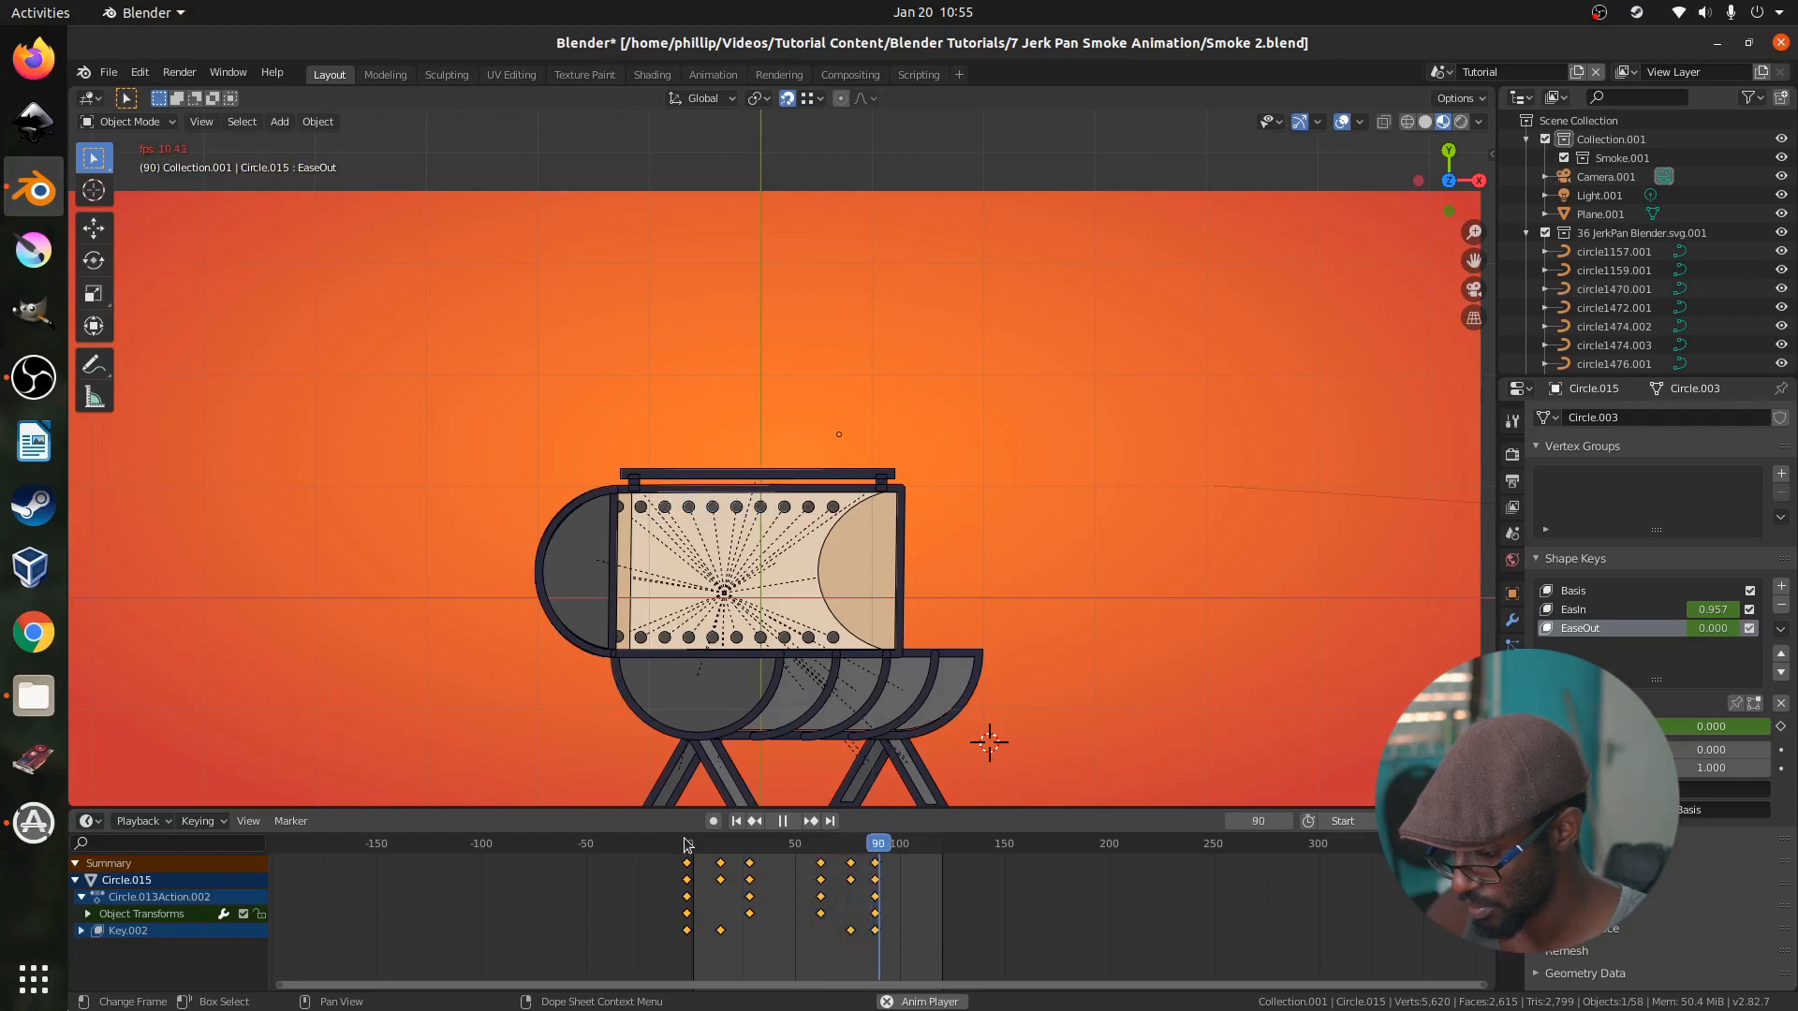
key(space)
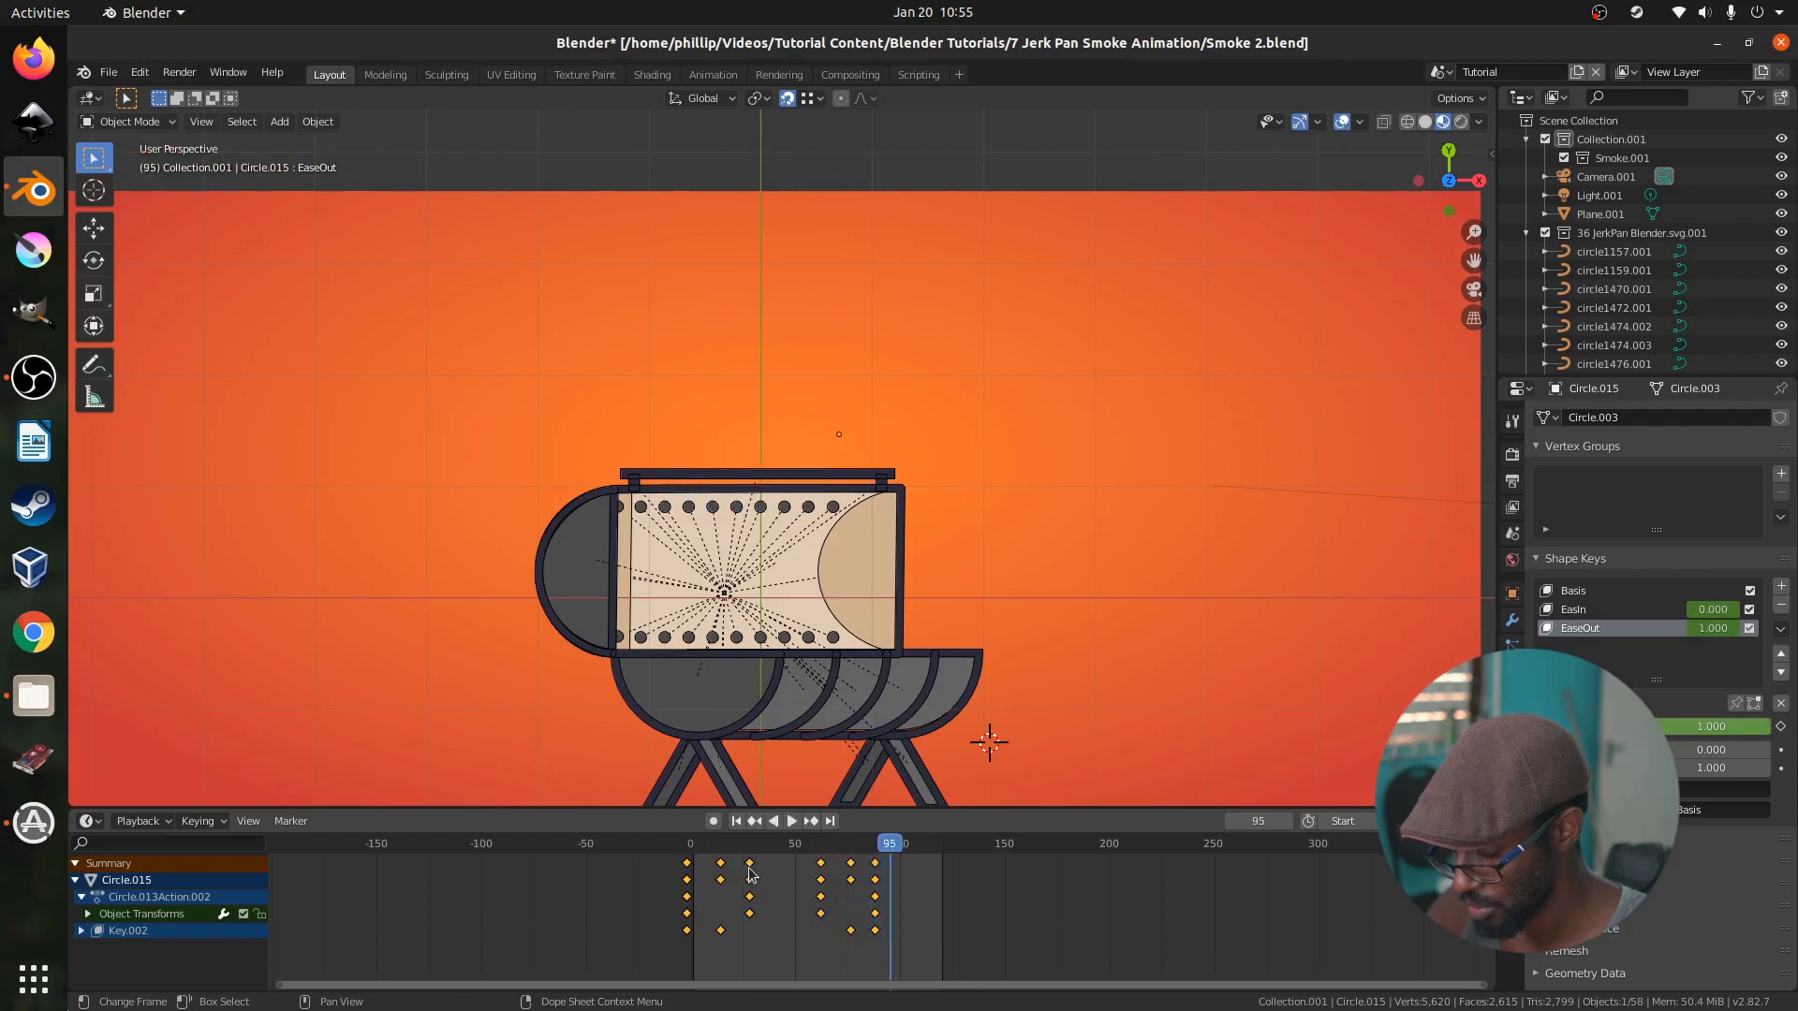
click(689, 846)
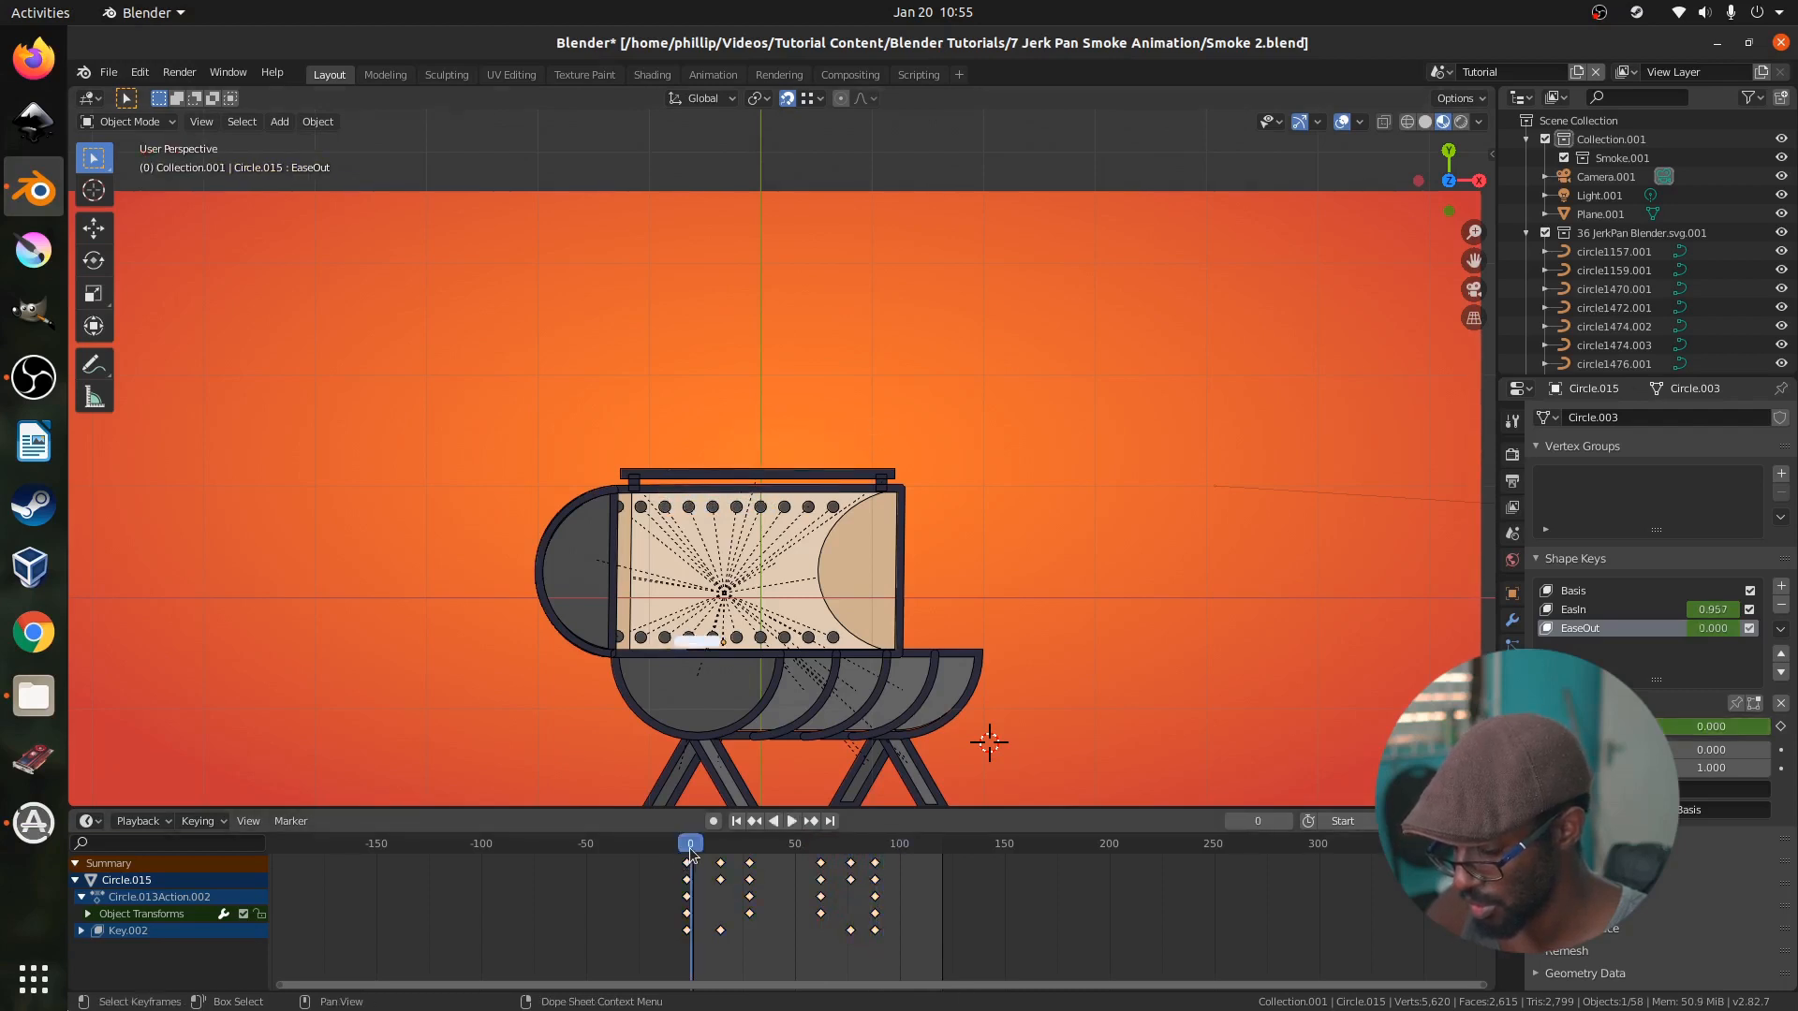
key(space)
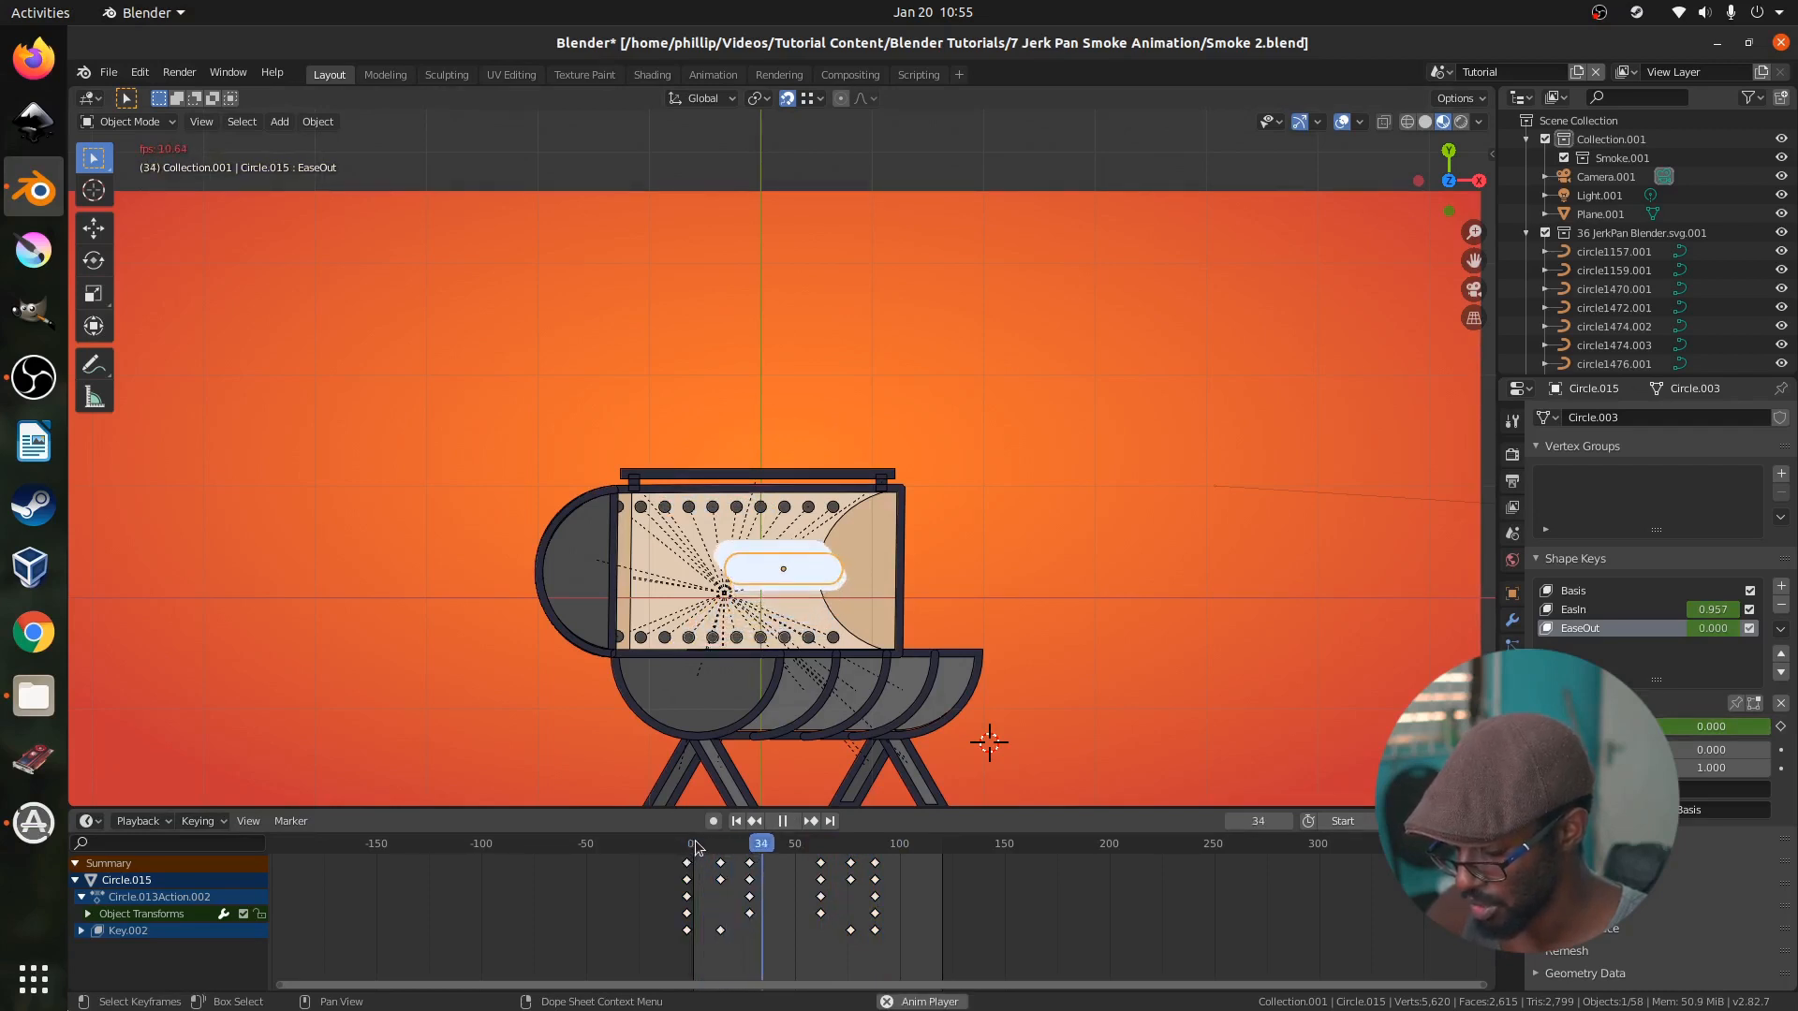
key(space)
Duplicate the original capsule in place at frame 38 and shift all of the new copy's keyframes about 4 frames later
click(835, 574)
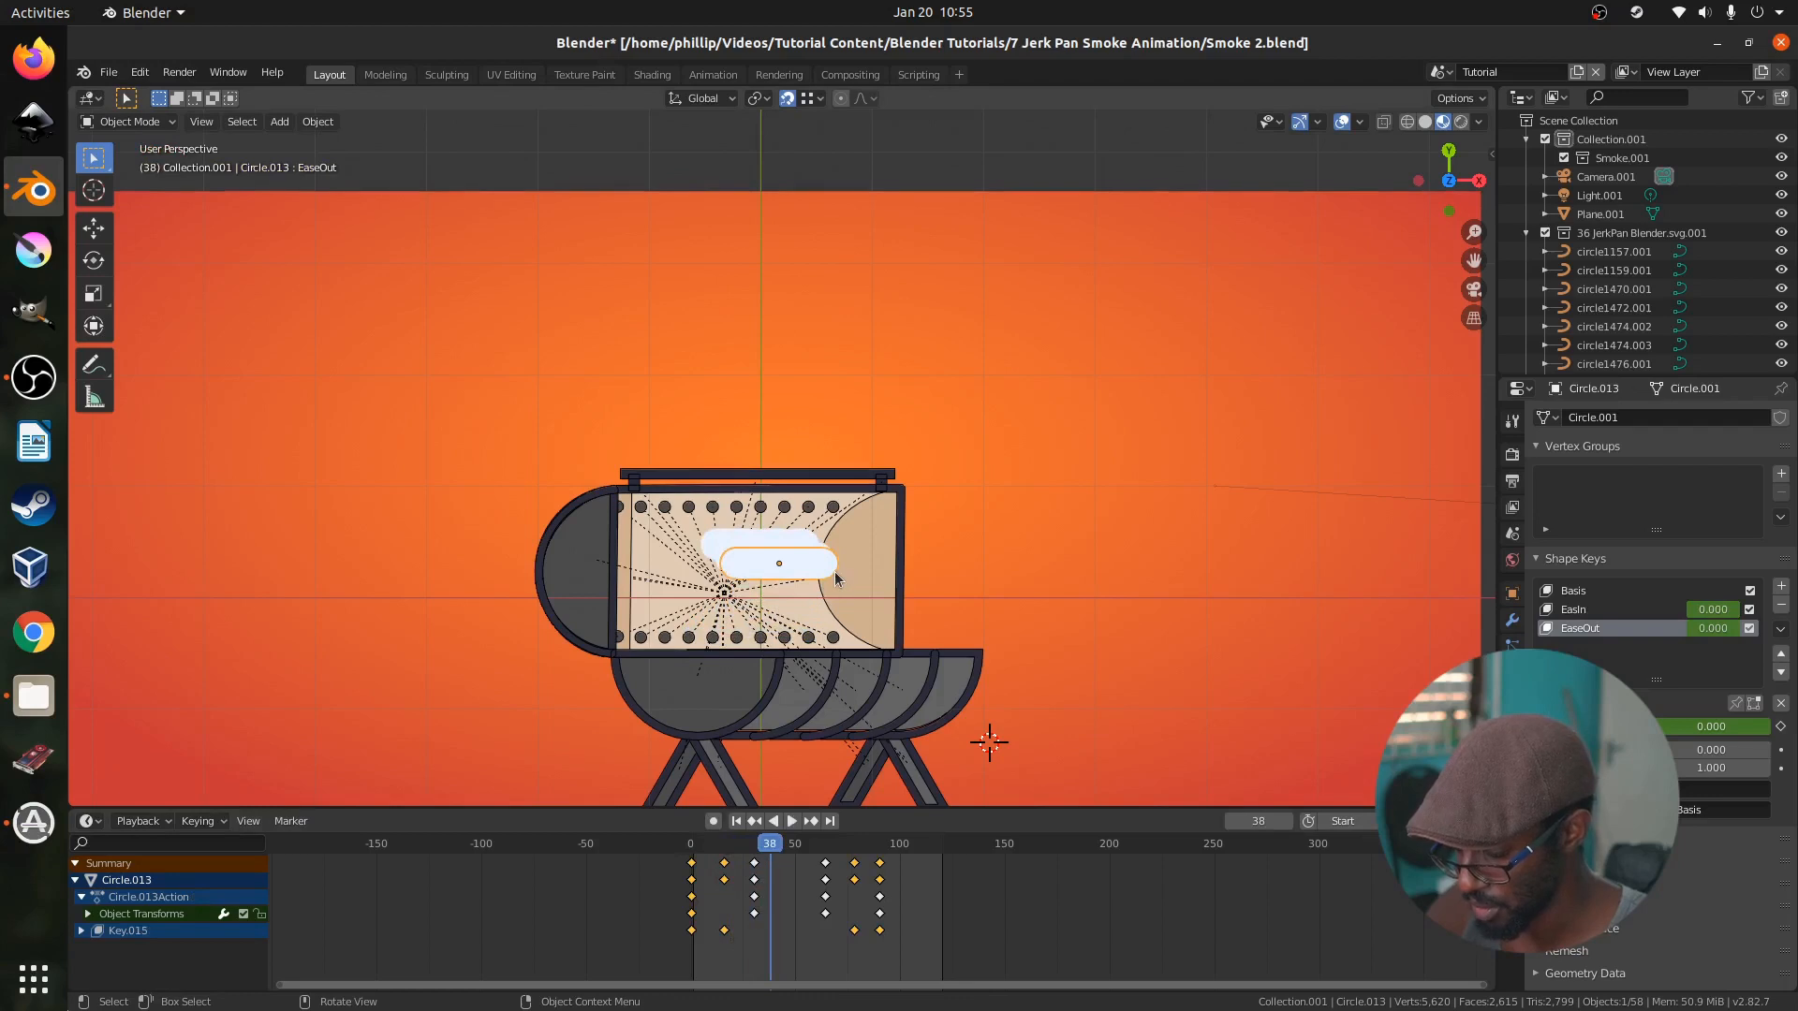
key(shift+d)
click(836, 578)
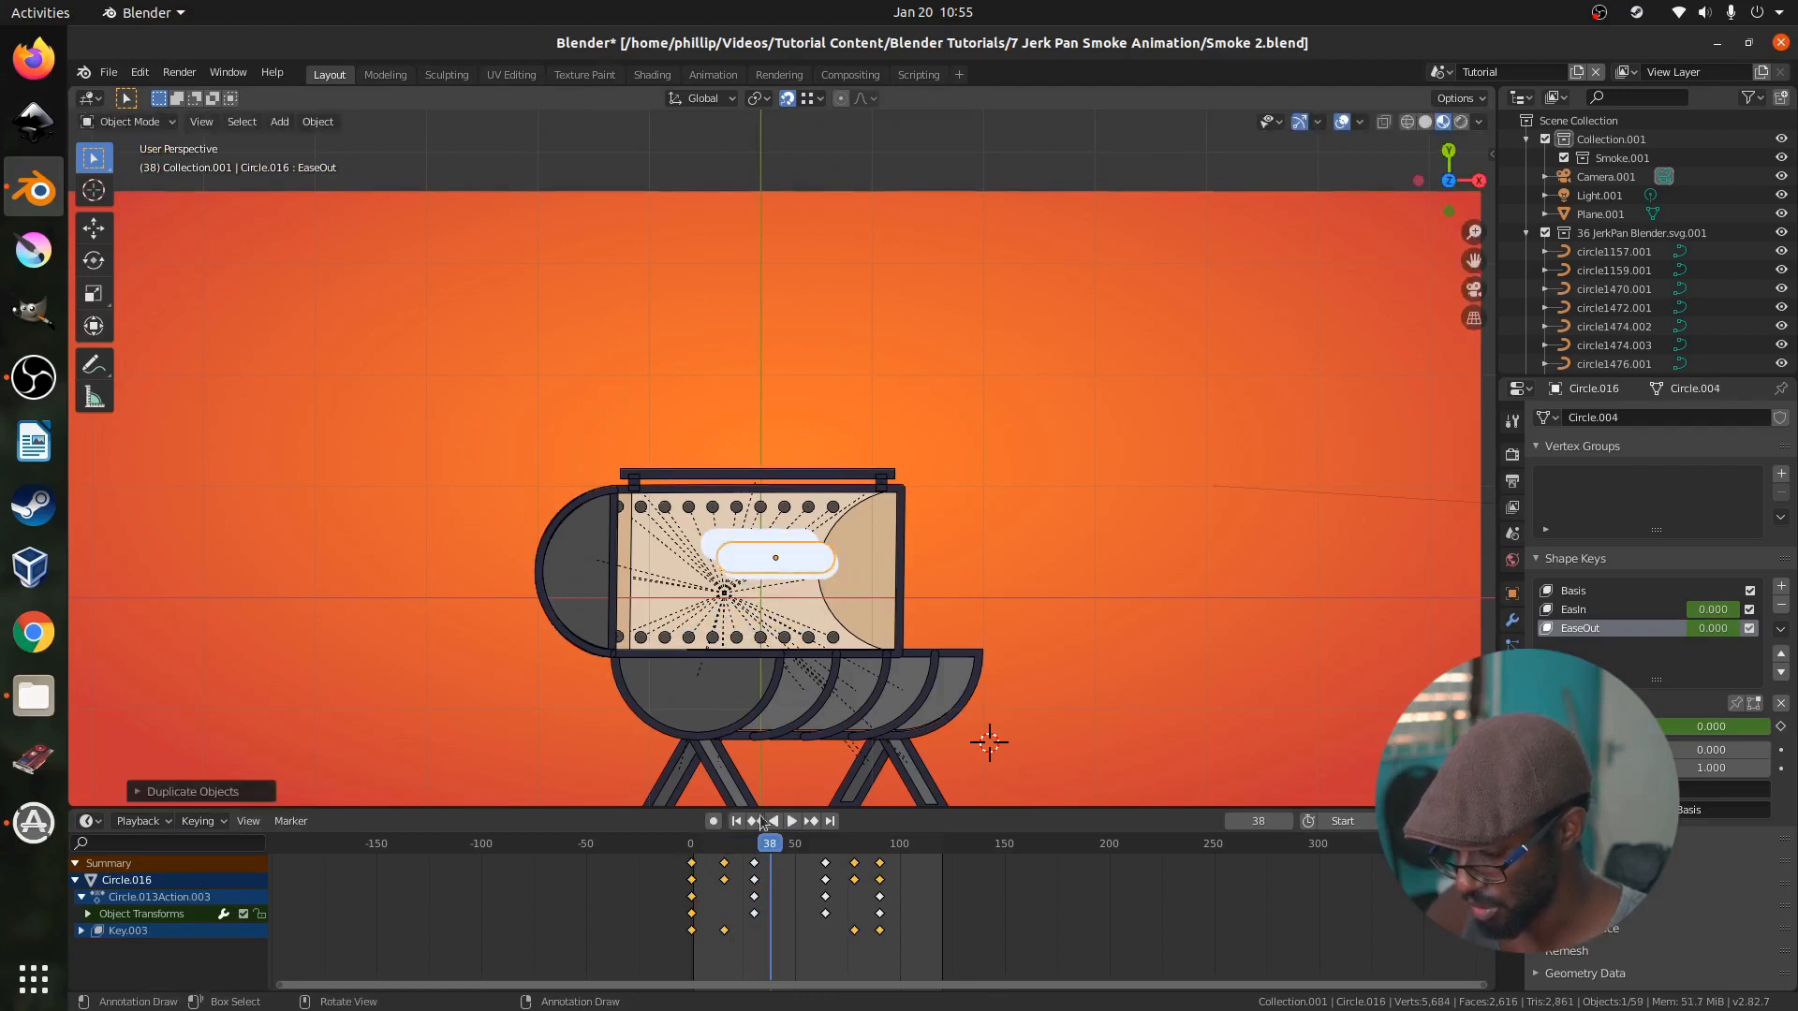
key(a)
key(g)
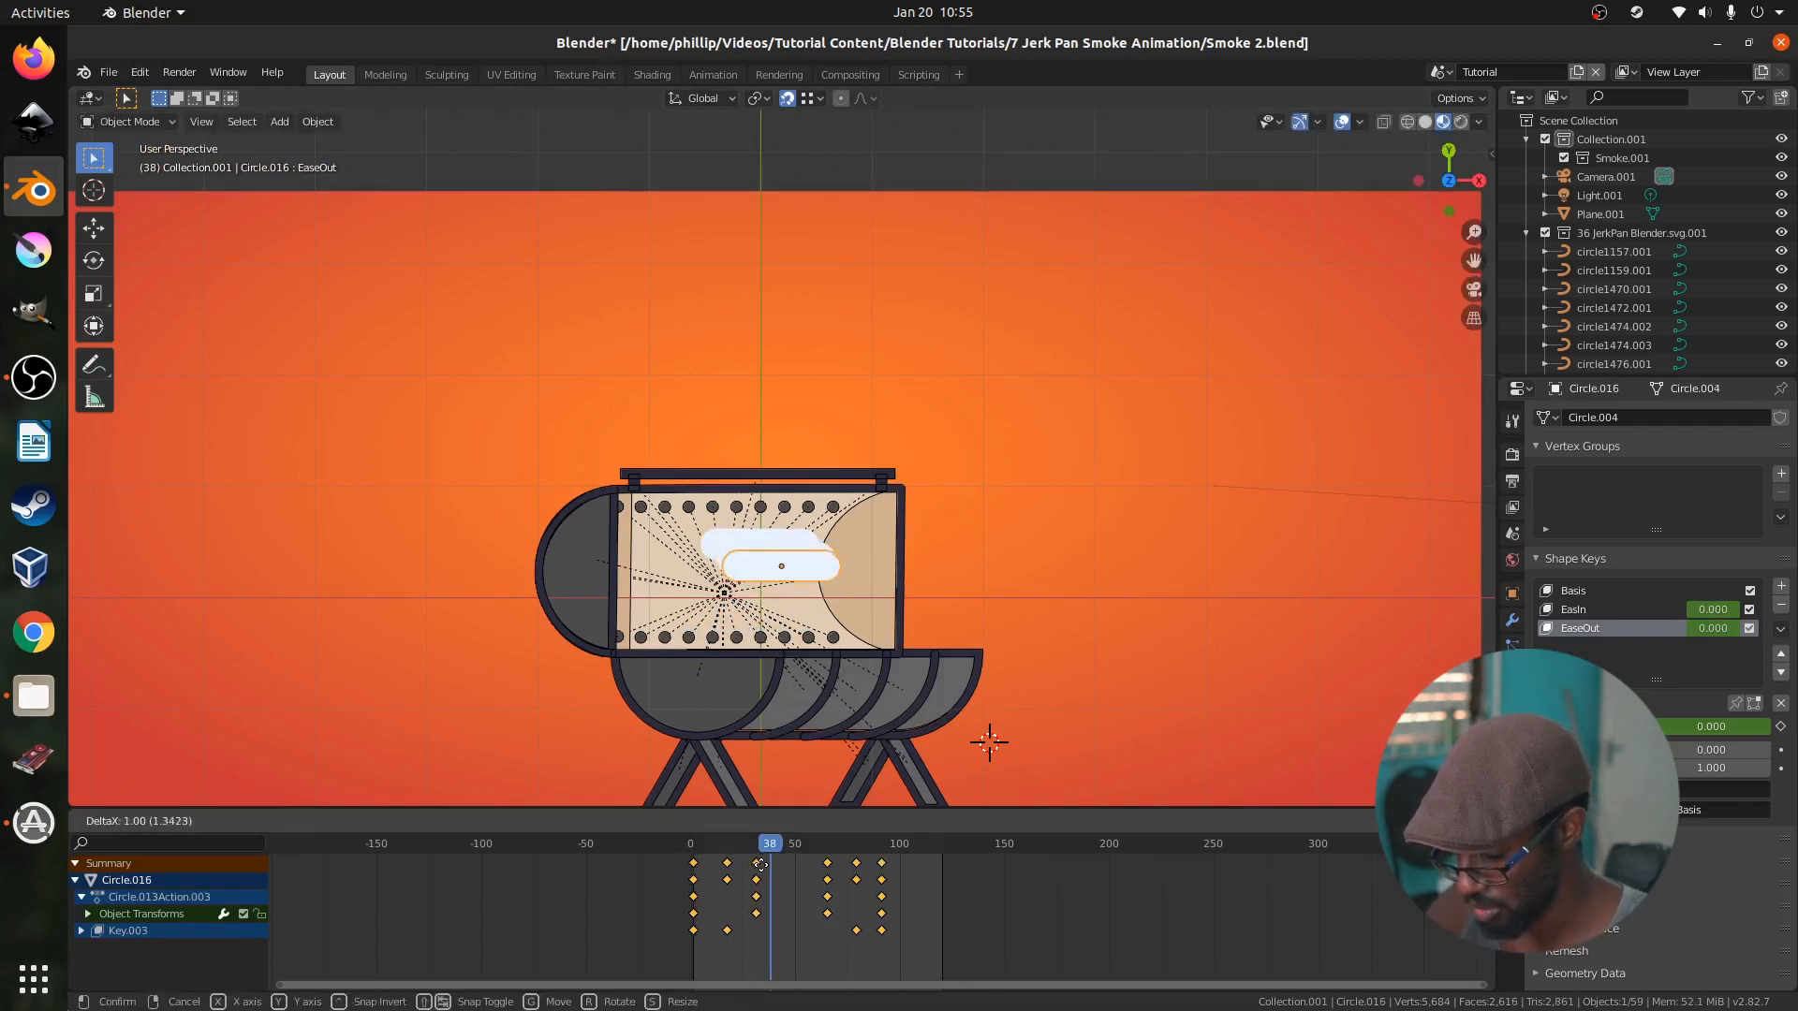
click(766, 870)
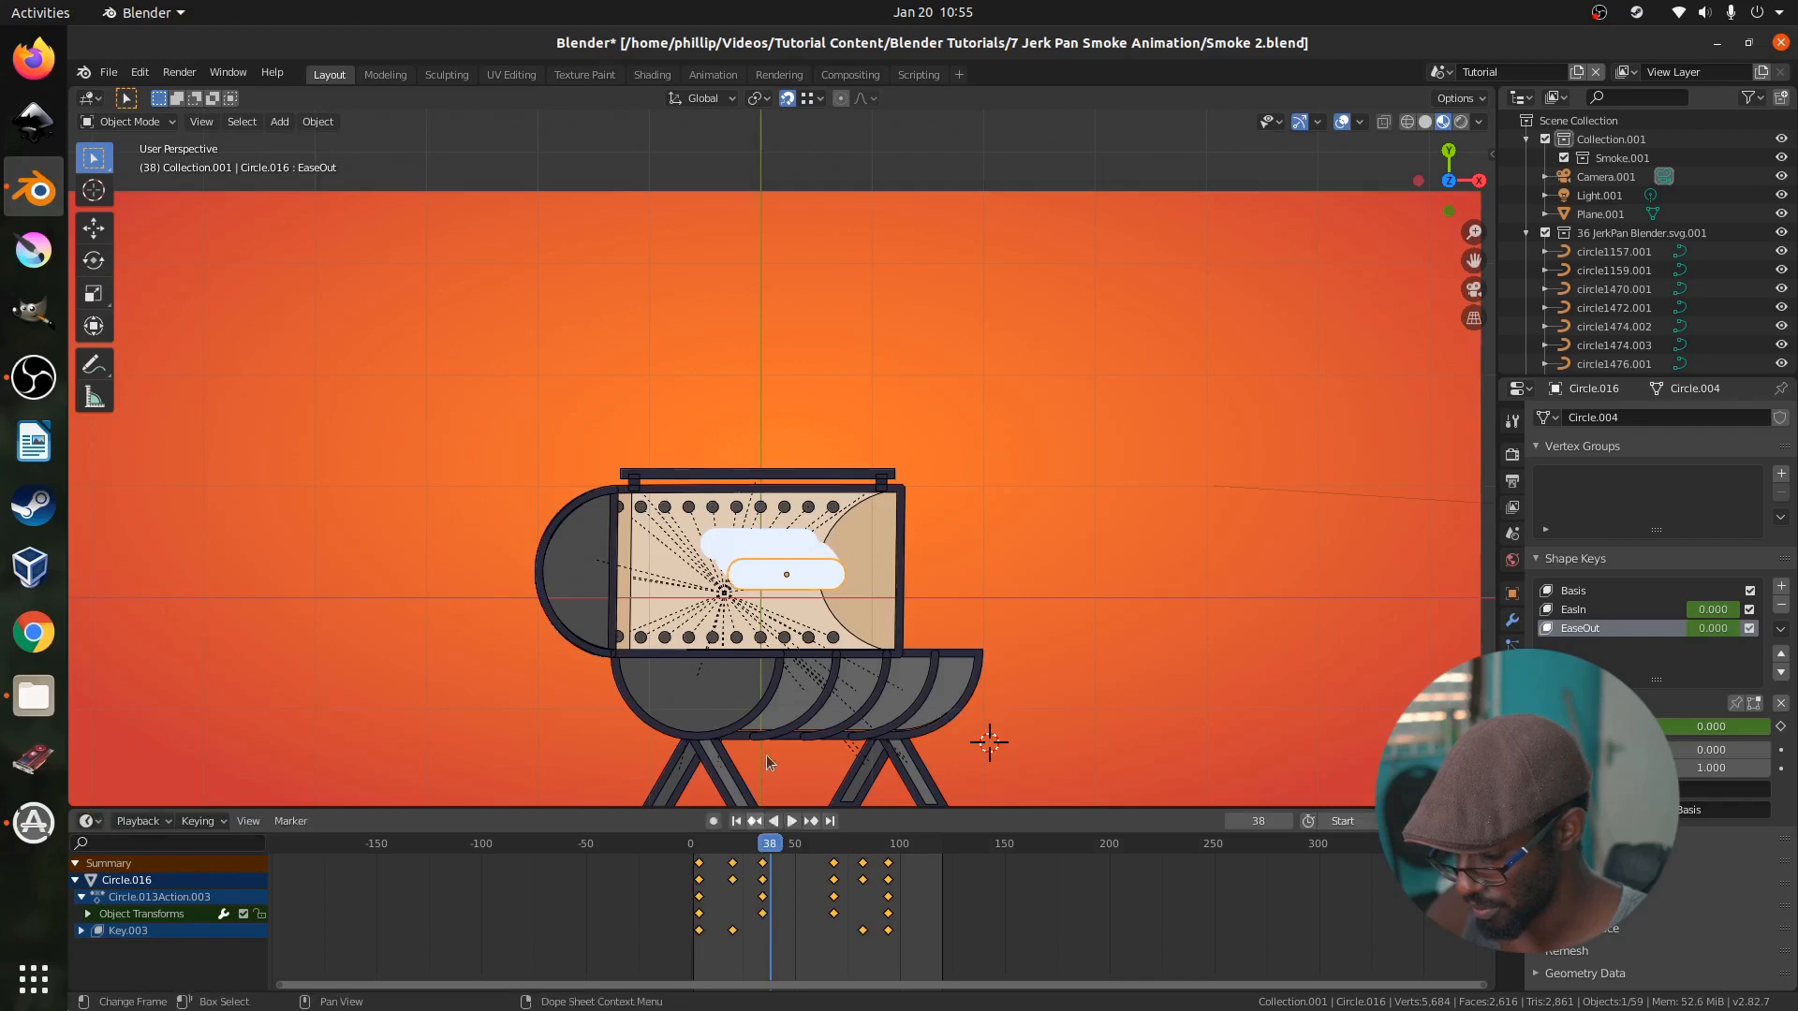
Duplicate the newest capsule twice in succession, shifting each new copy's keyframes about 5 frames later than its predecessor's
key(shift+d)
click(760, 587)
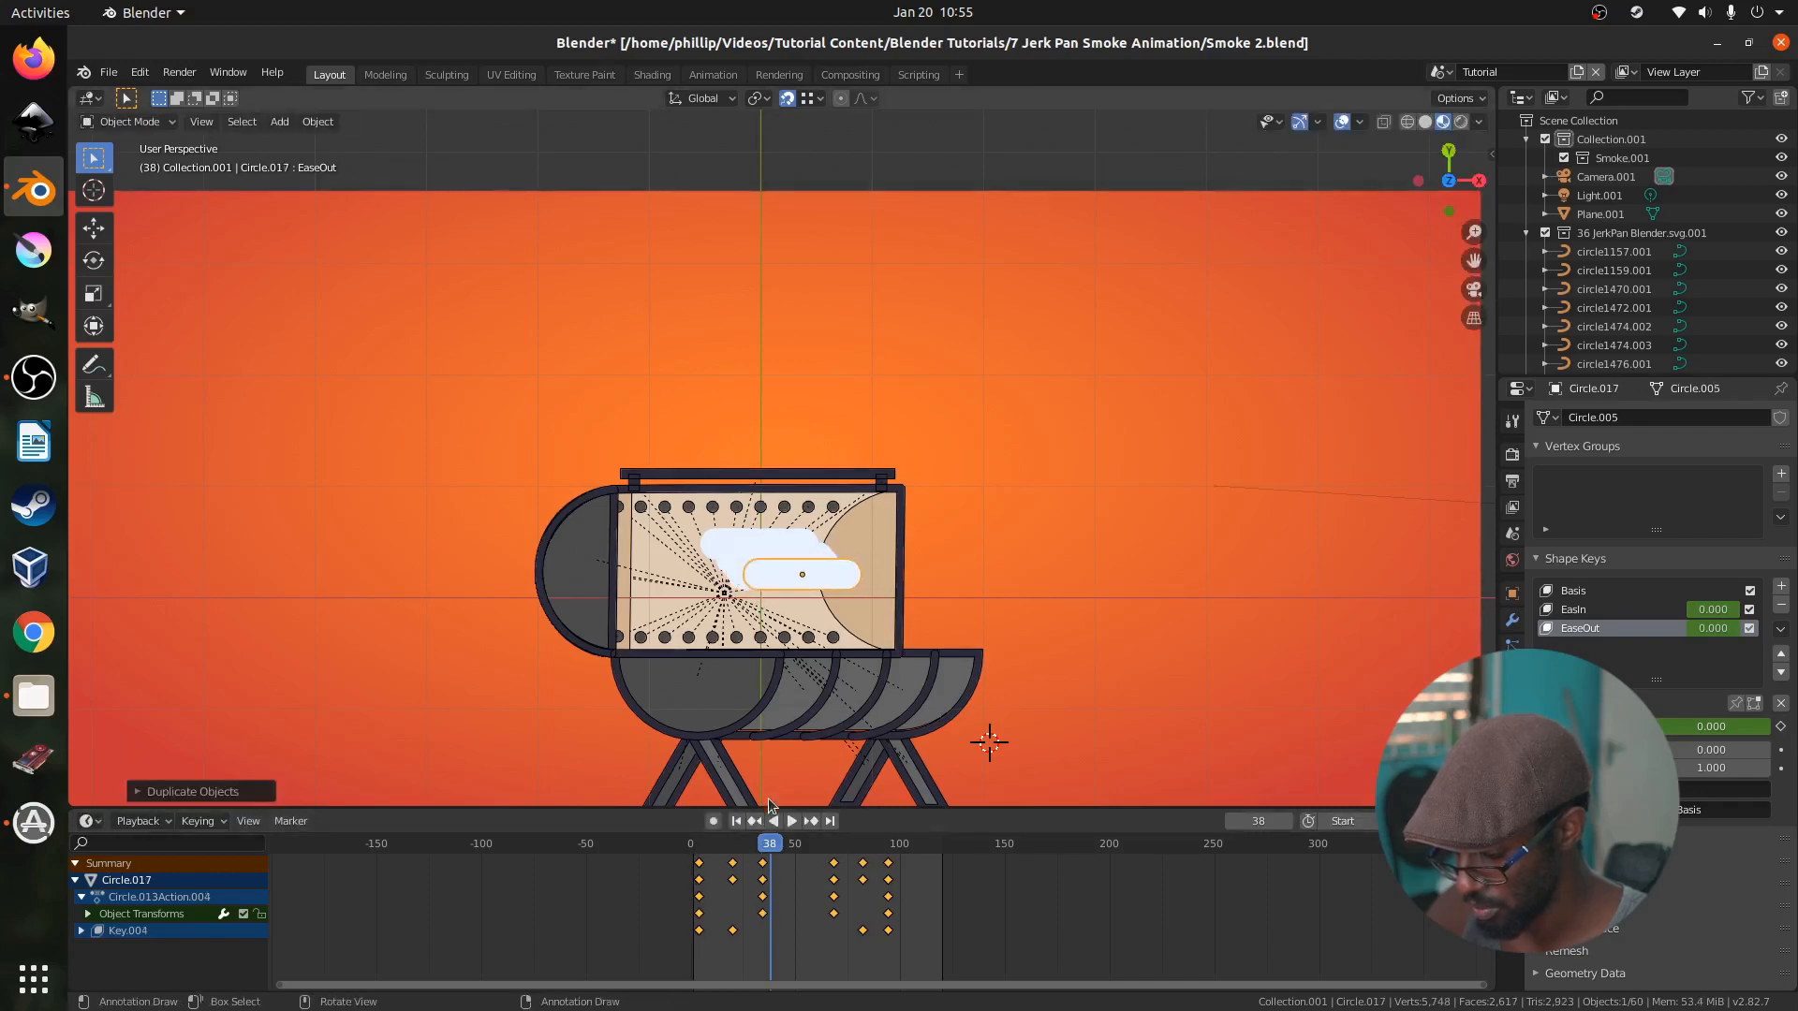
key(g)
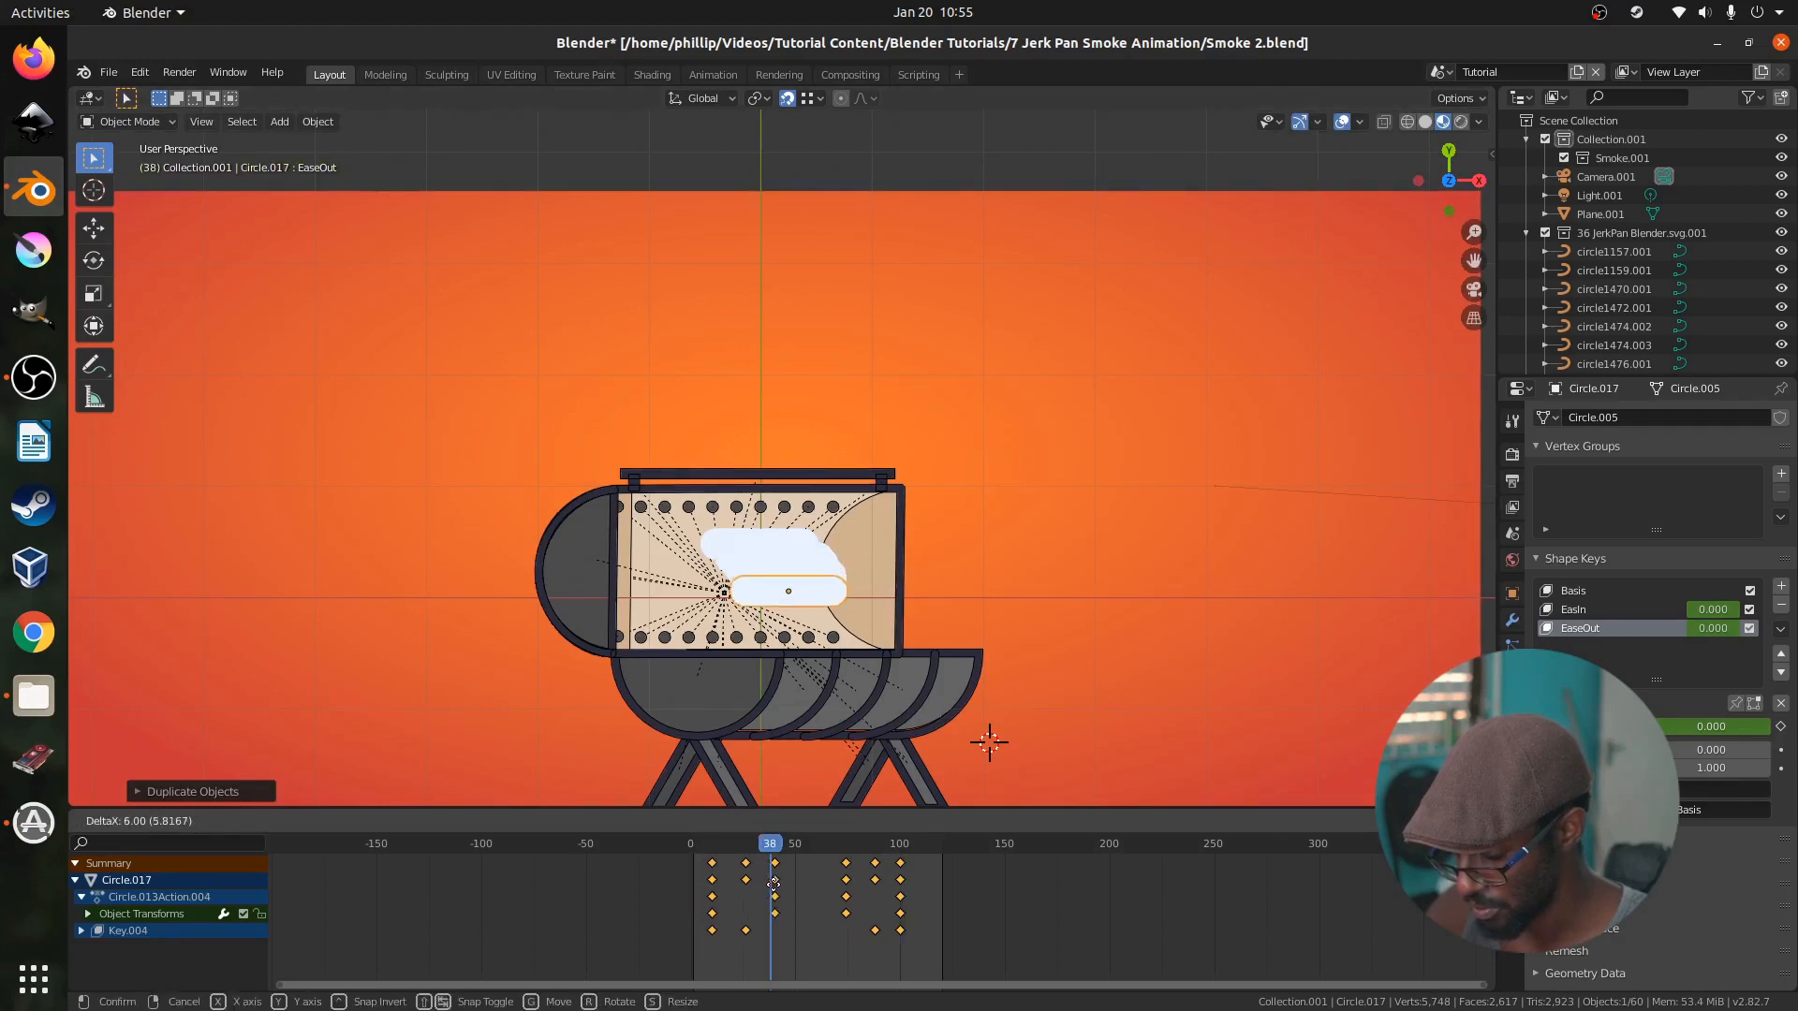
click(770, 884)
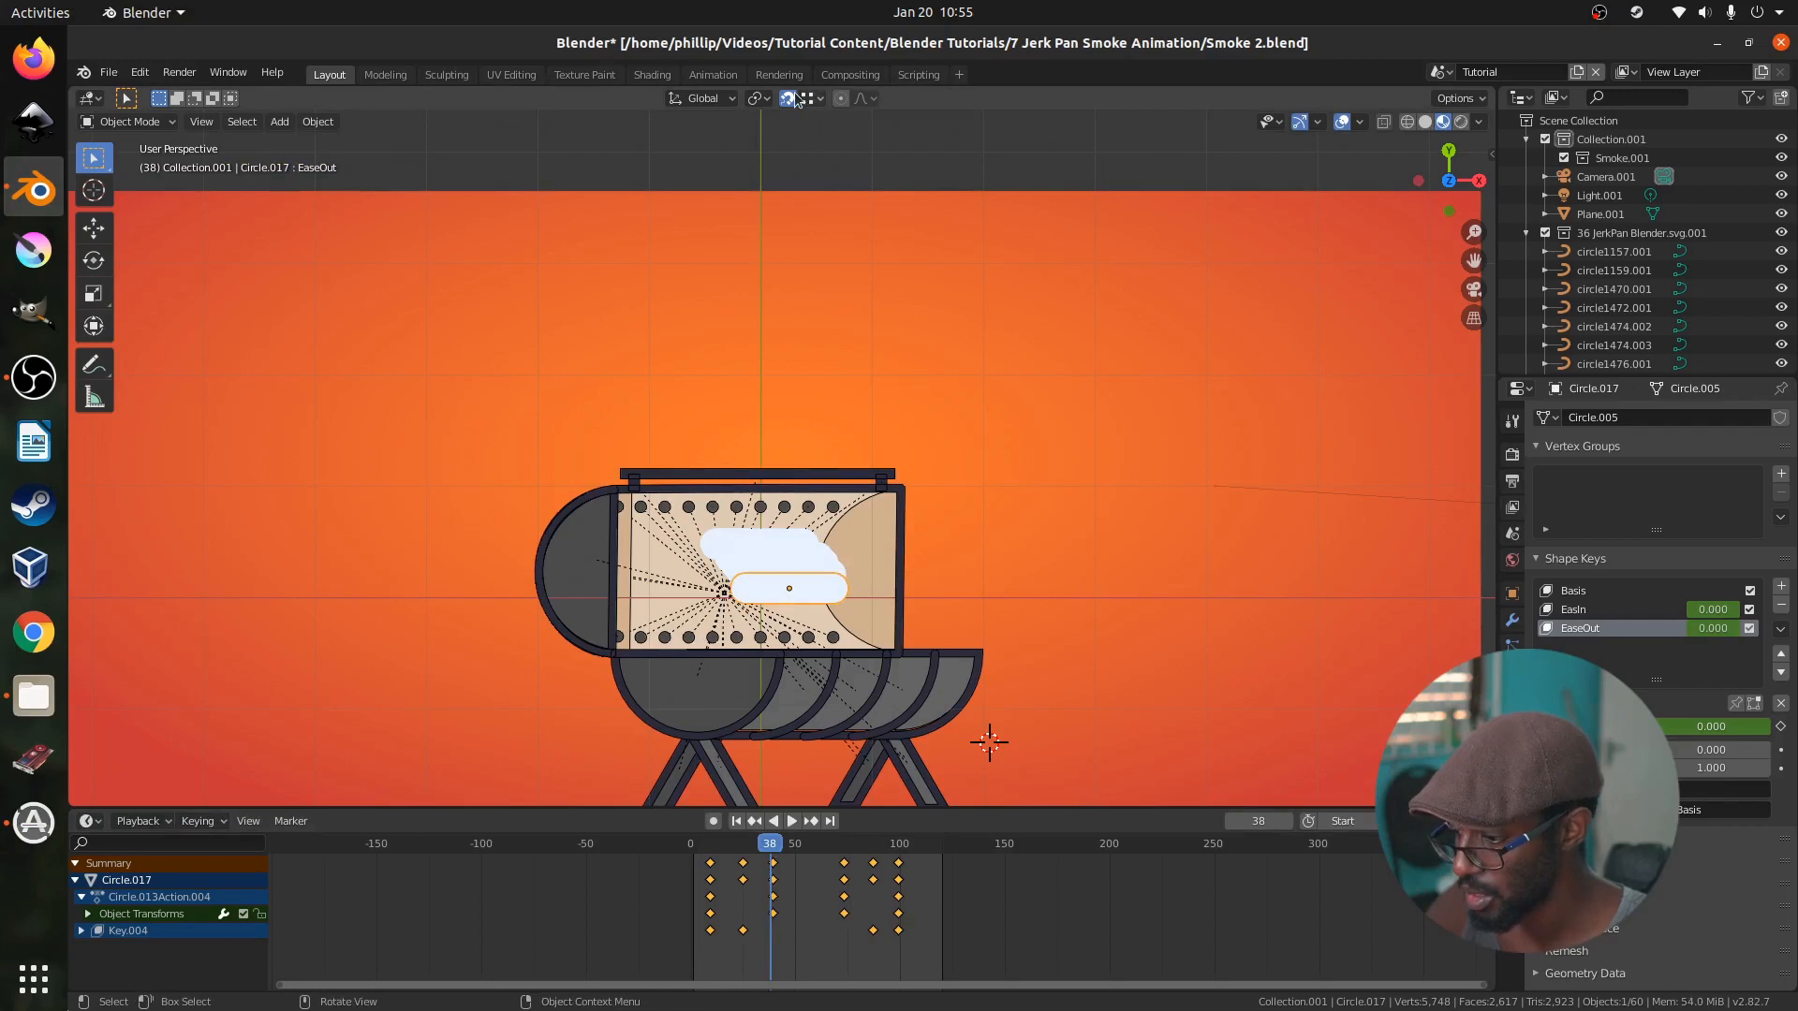
key(shift+d)
right_click(754, 611)
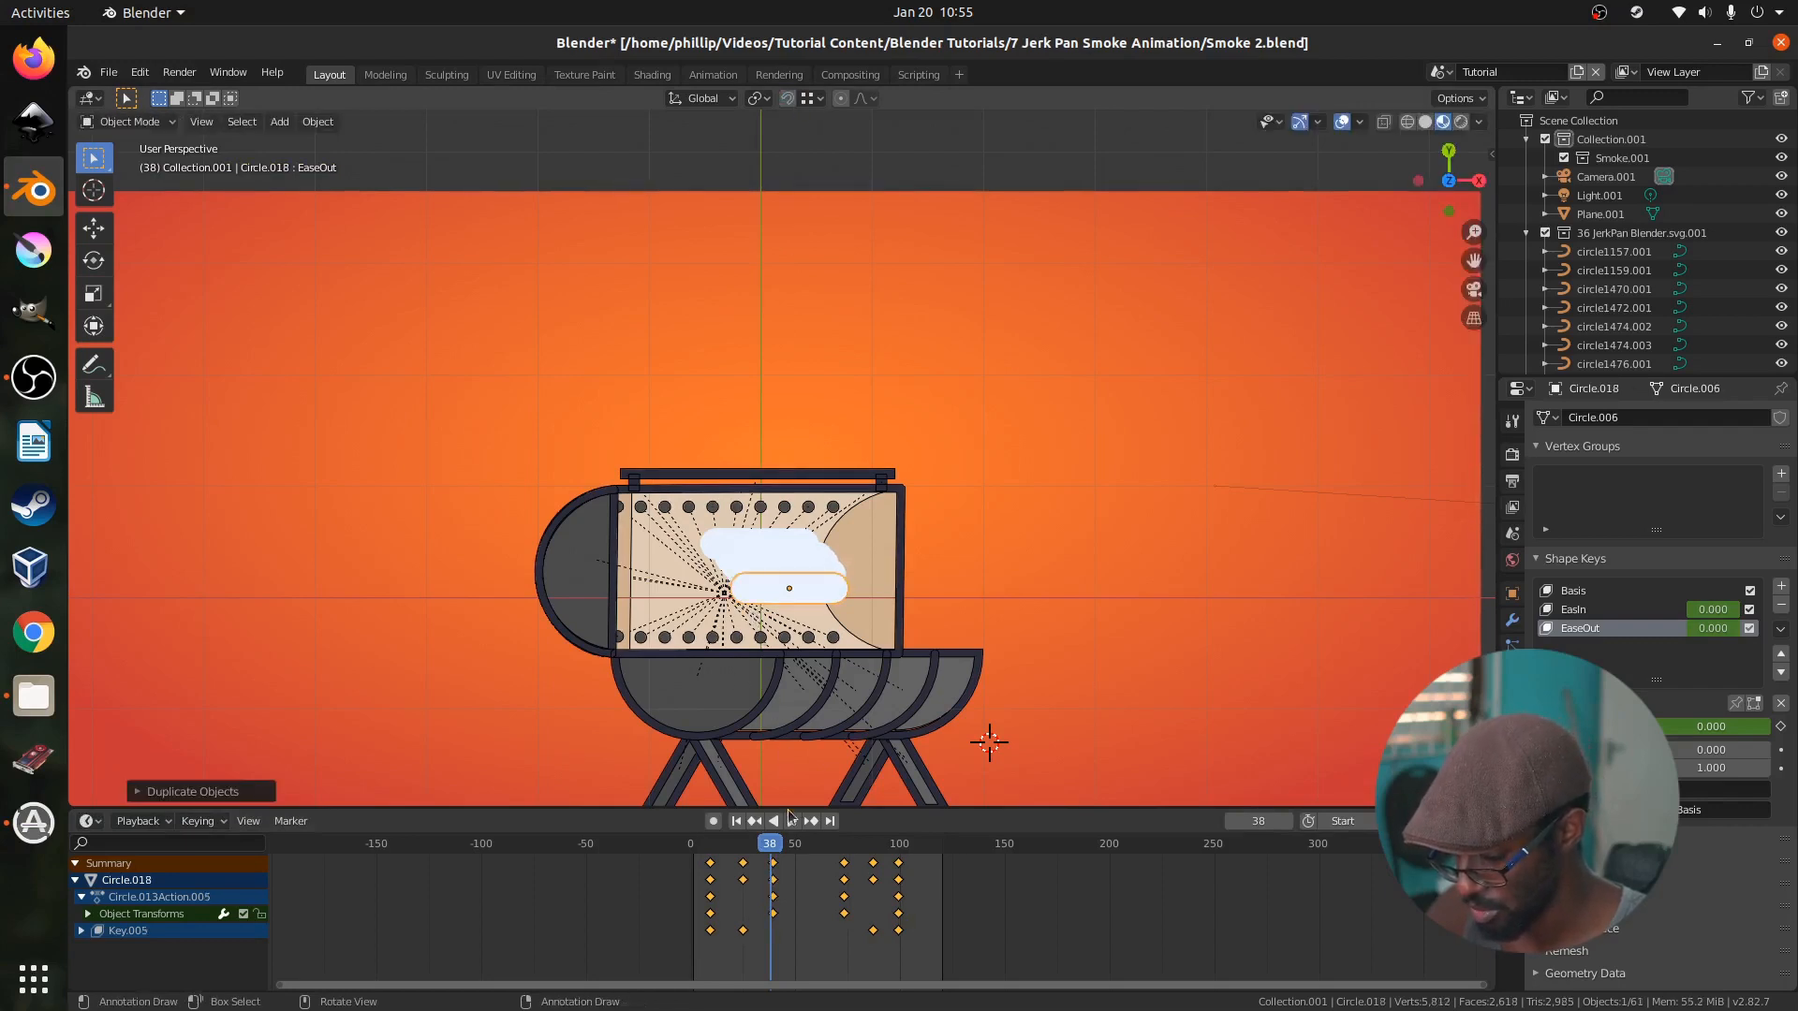
key(g)
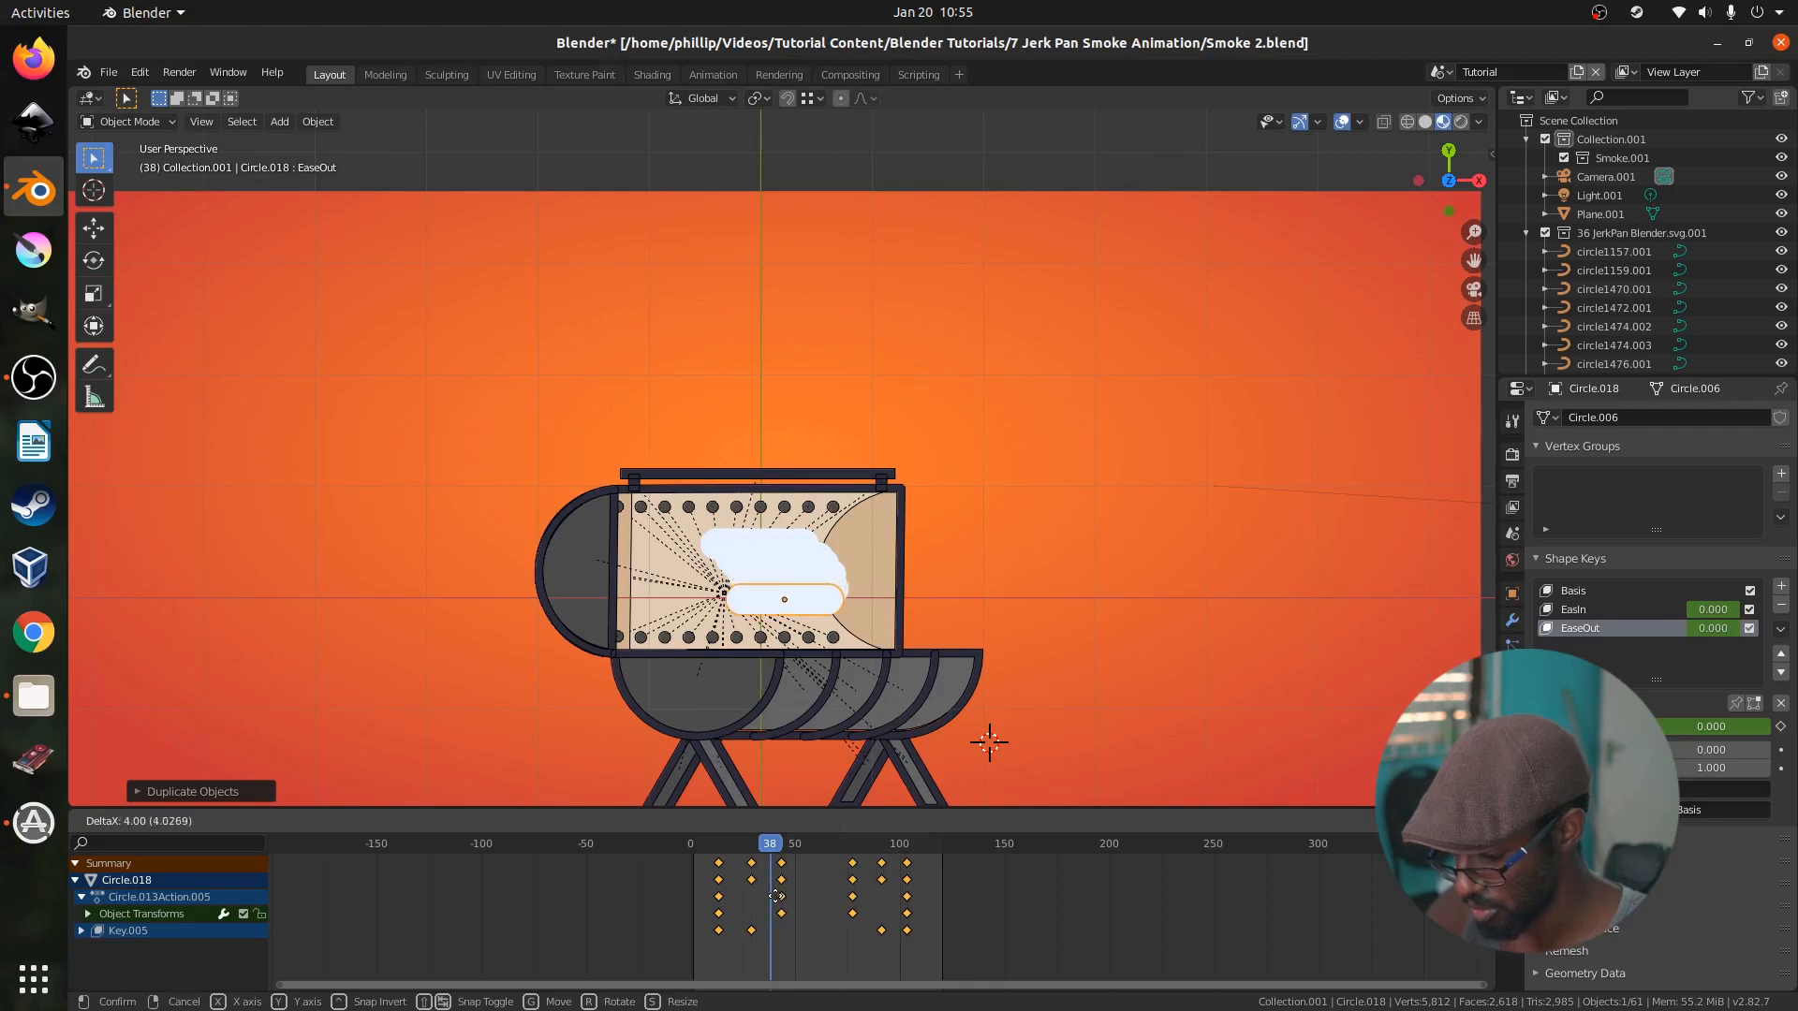
click(780, 896)
Duplicate the lowest capsule in place and shift all of the copy's keyframes about 6 frames later
key(shift+d)
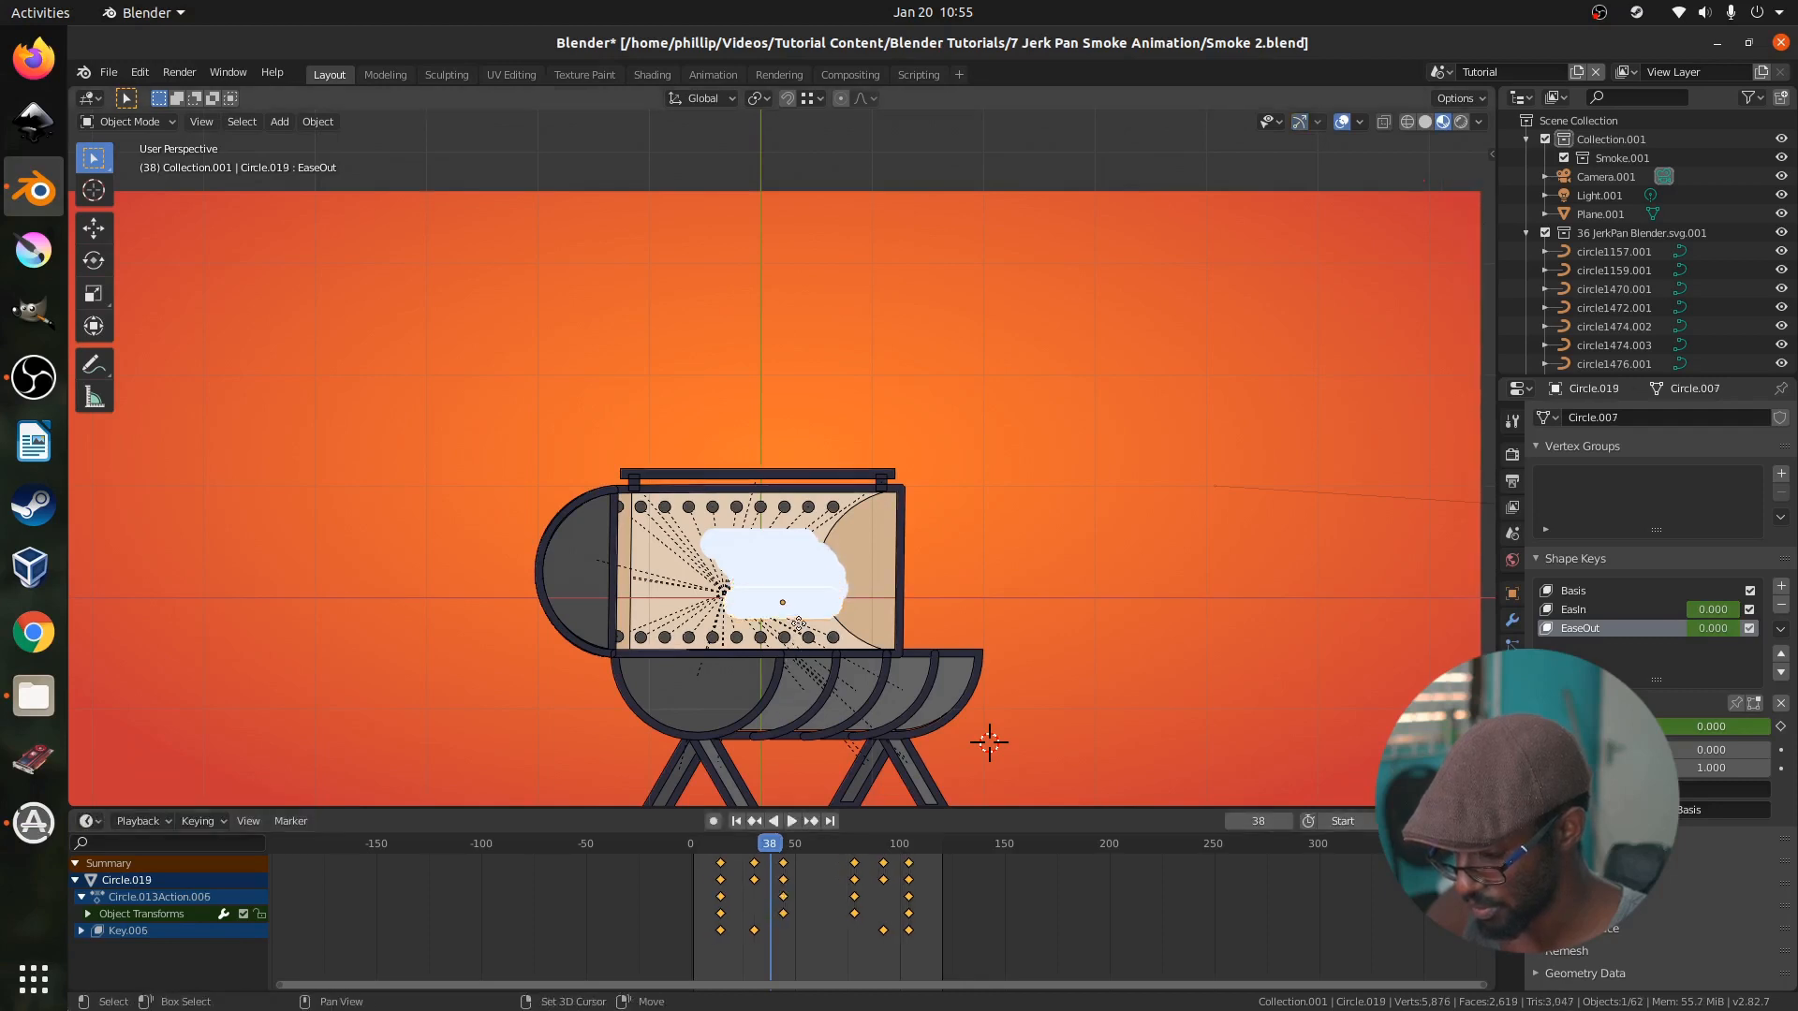
right_click(796, 622)
key(g)
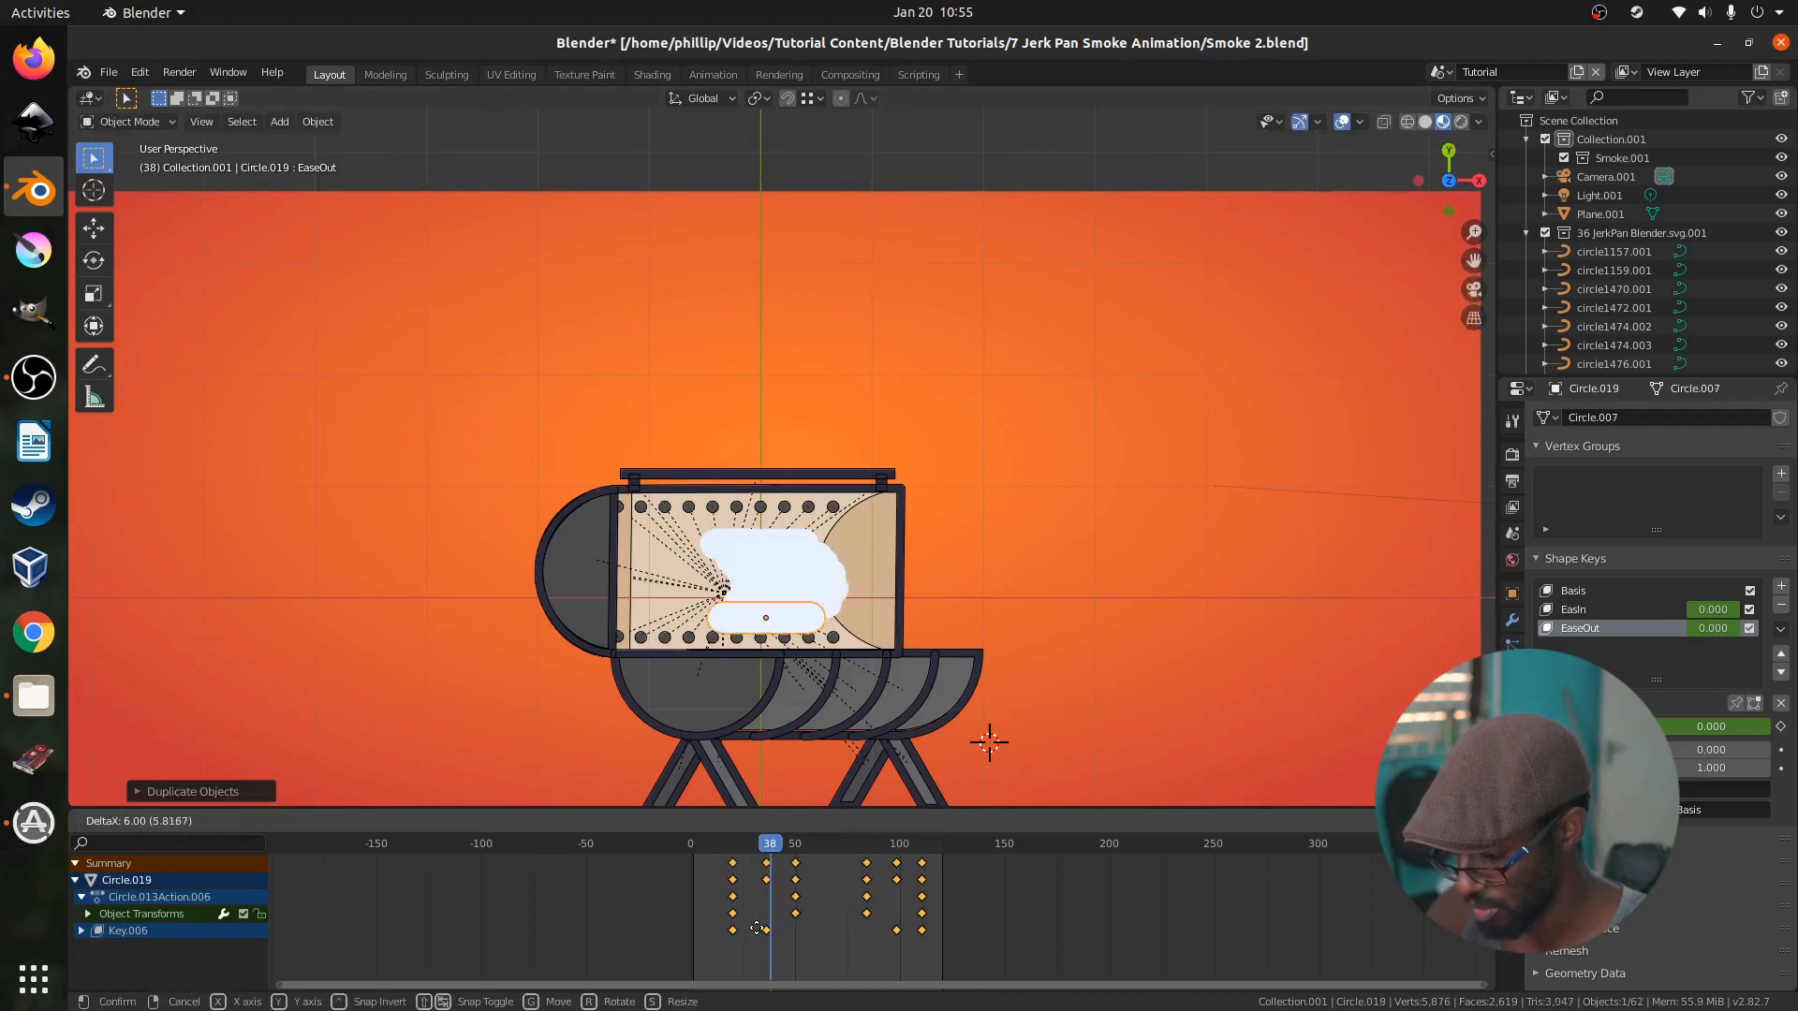
click(758, 930)
Extend the lower end of the smoke with two successive duplicates, each with its keyframes 4 frames later than the capsule it copies
key(shift+d)
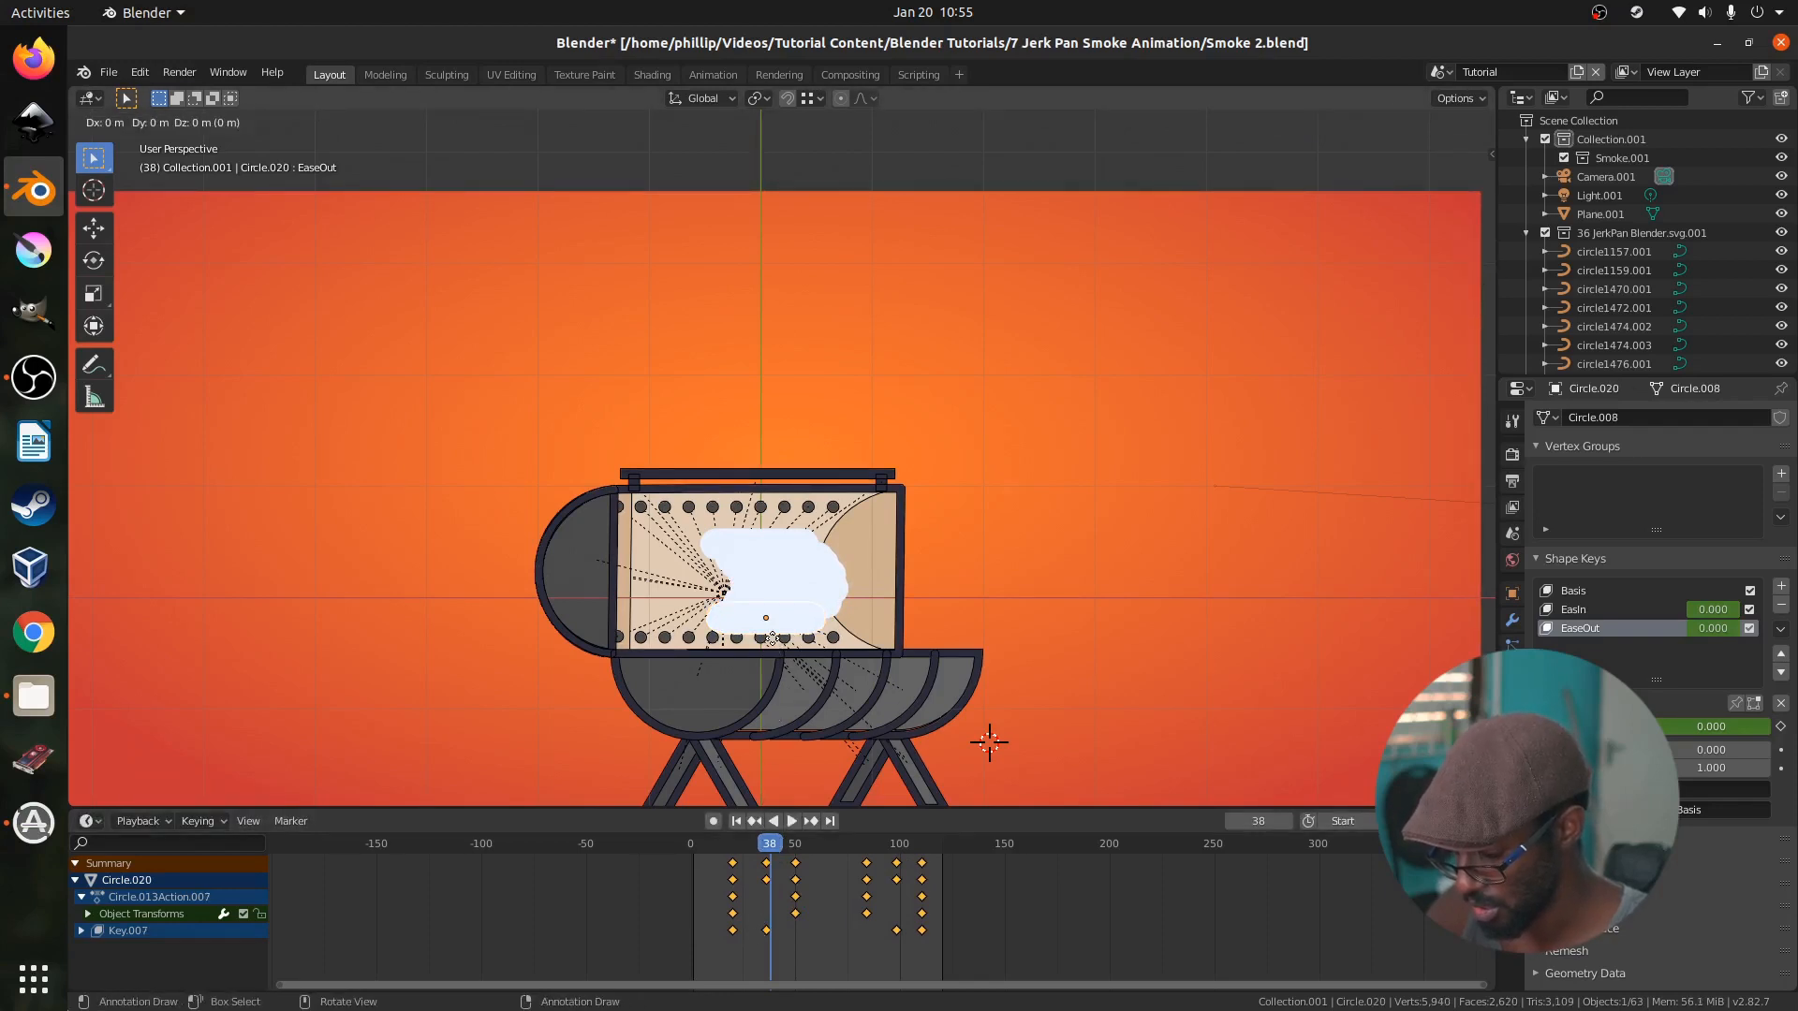
right_click(777, 139)
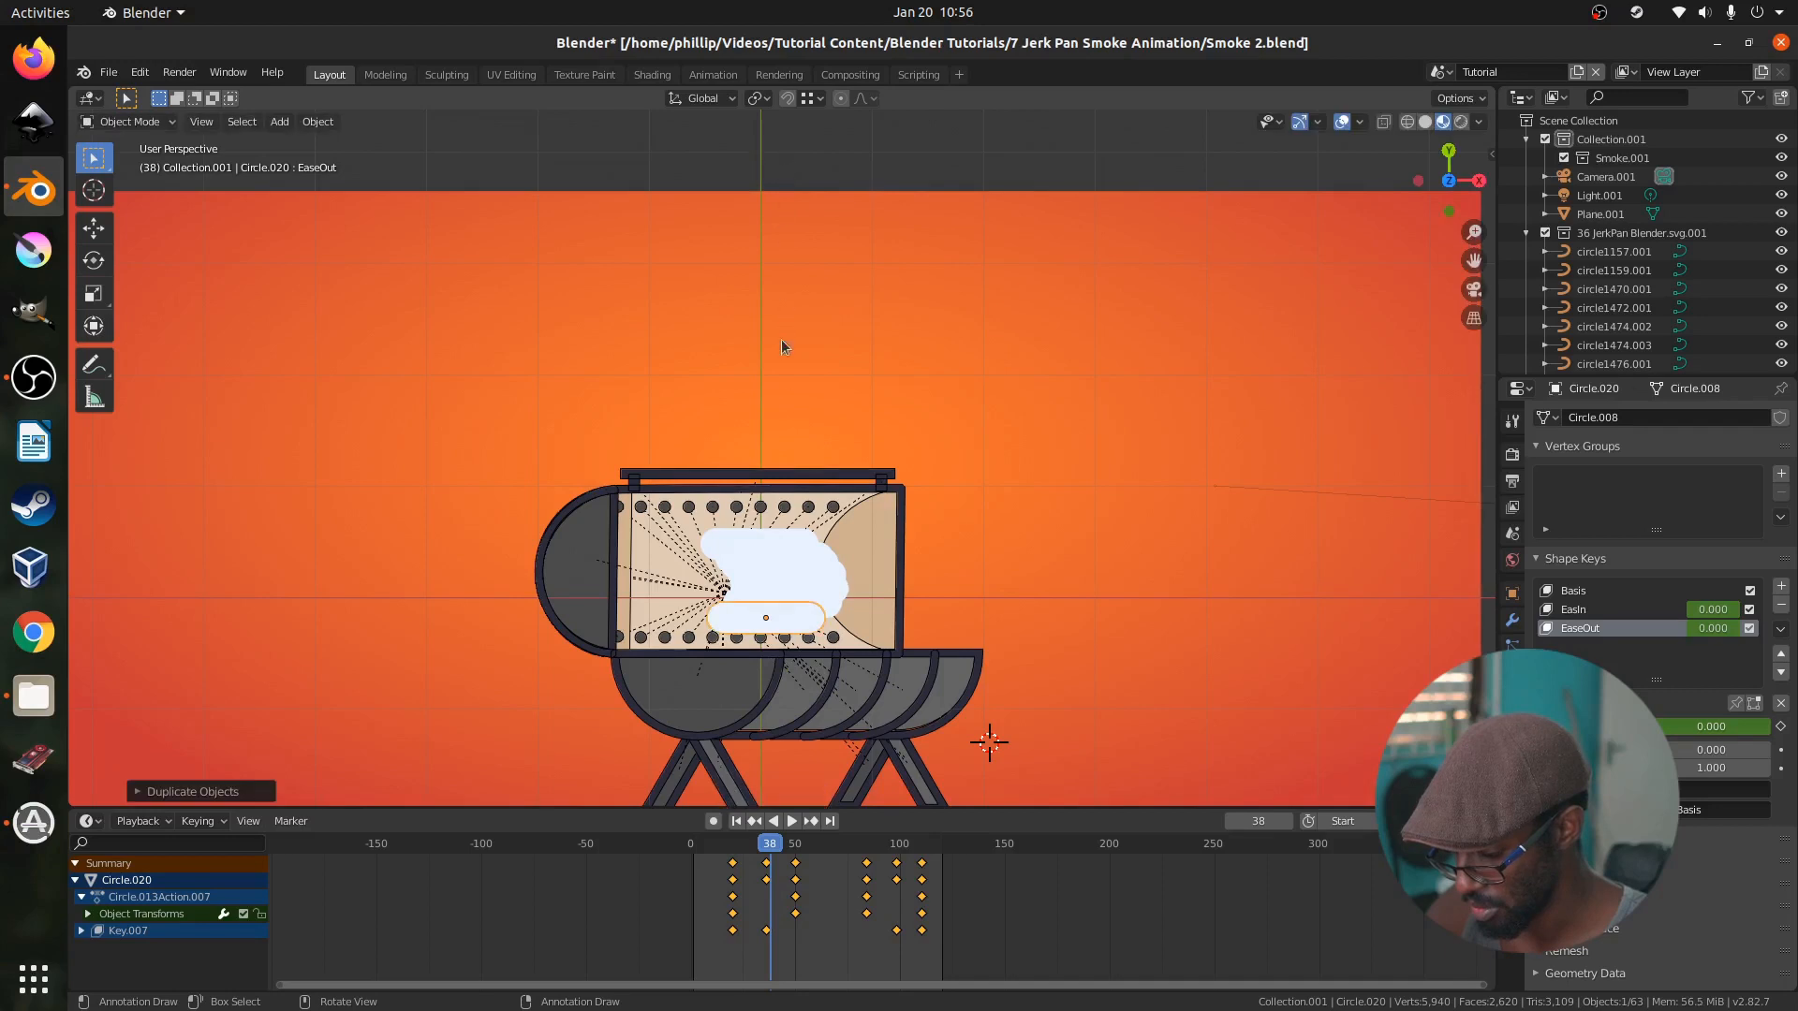
key(g)
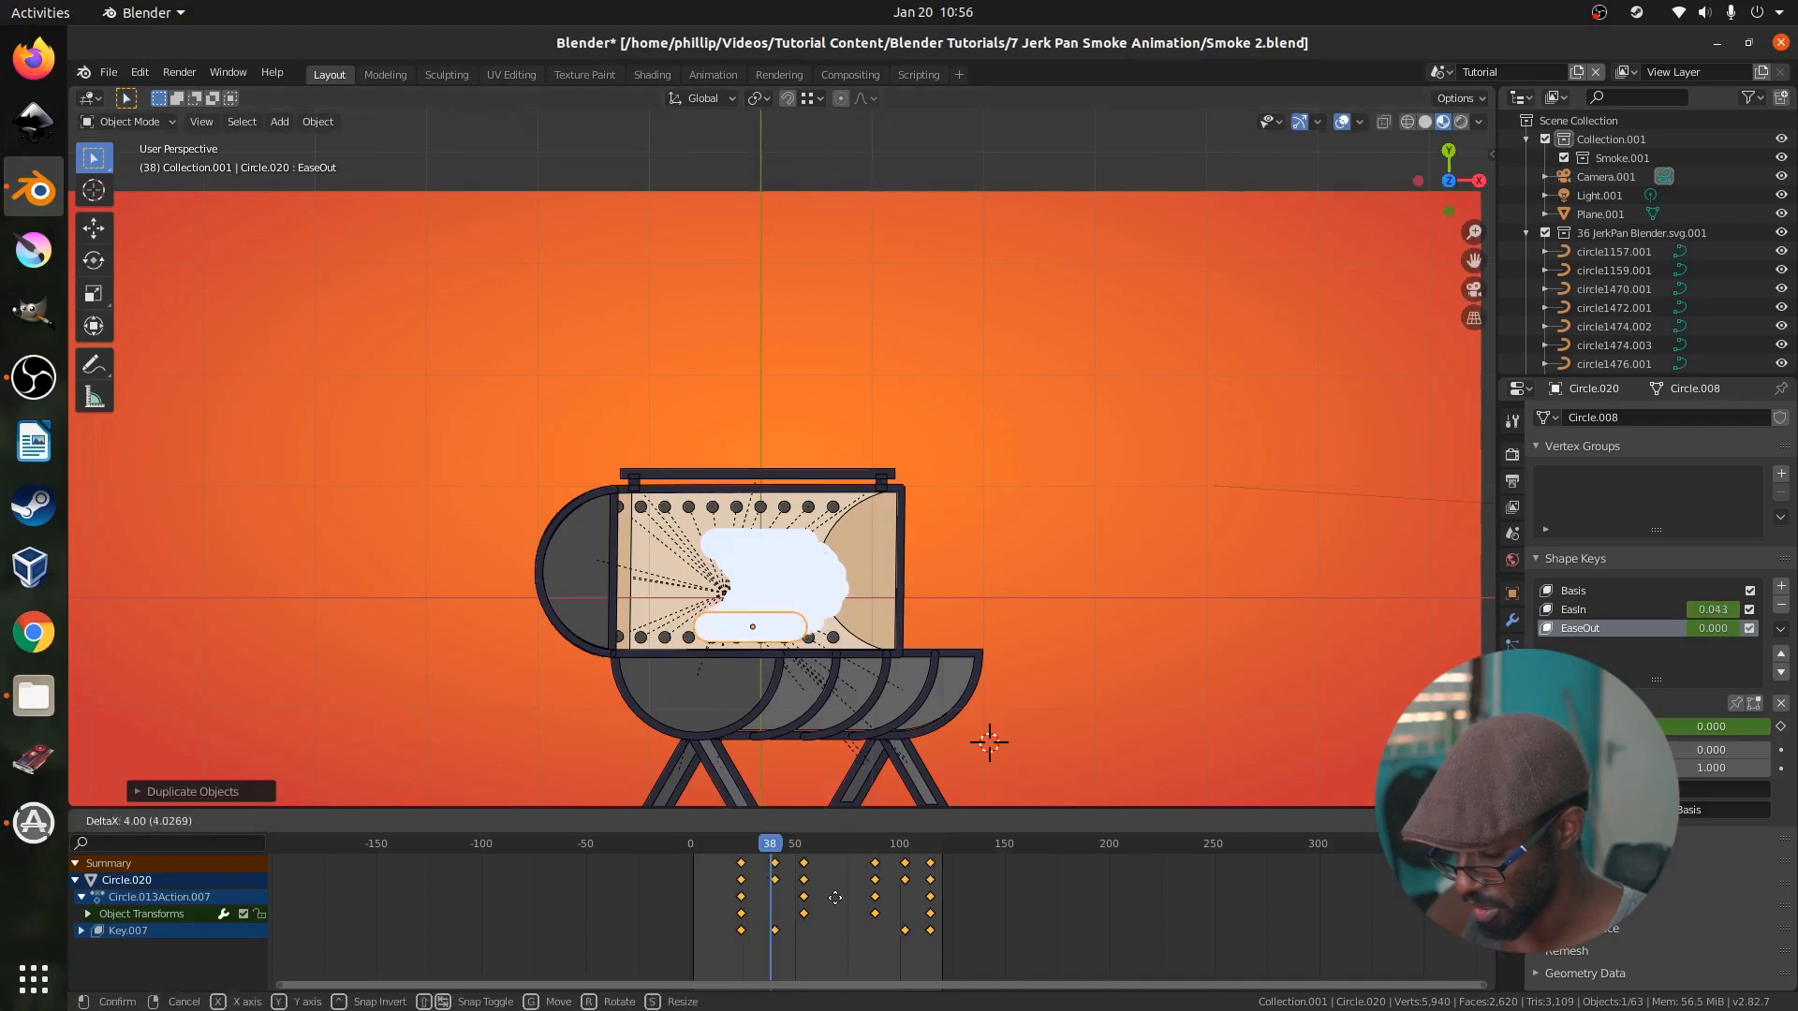
click(834, 897)
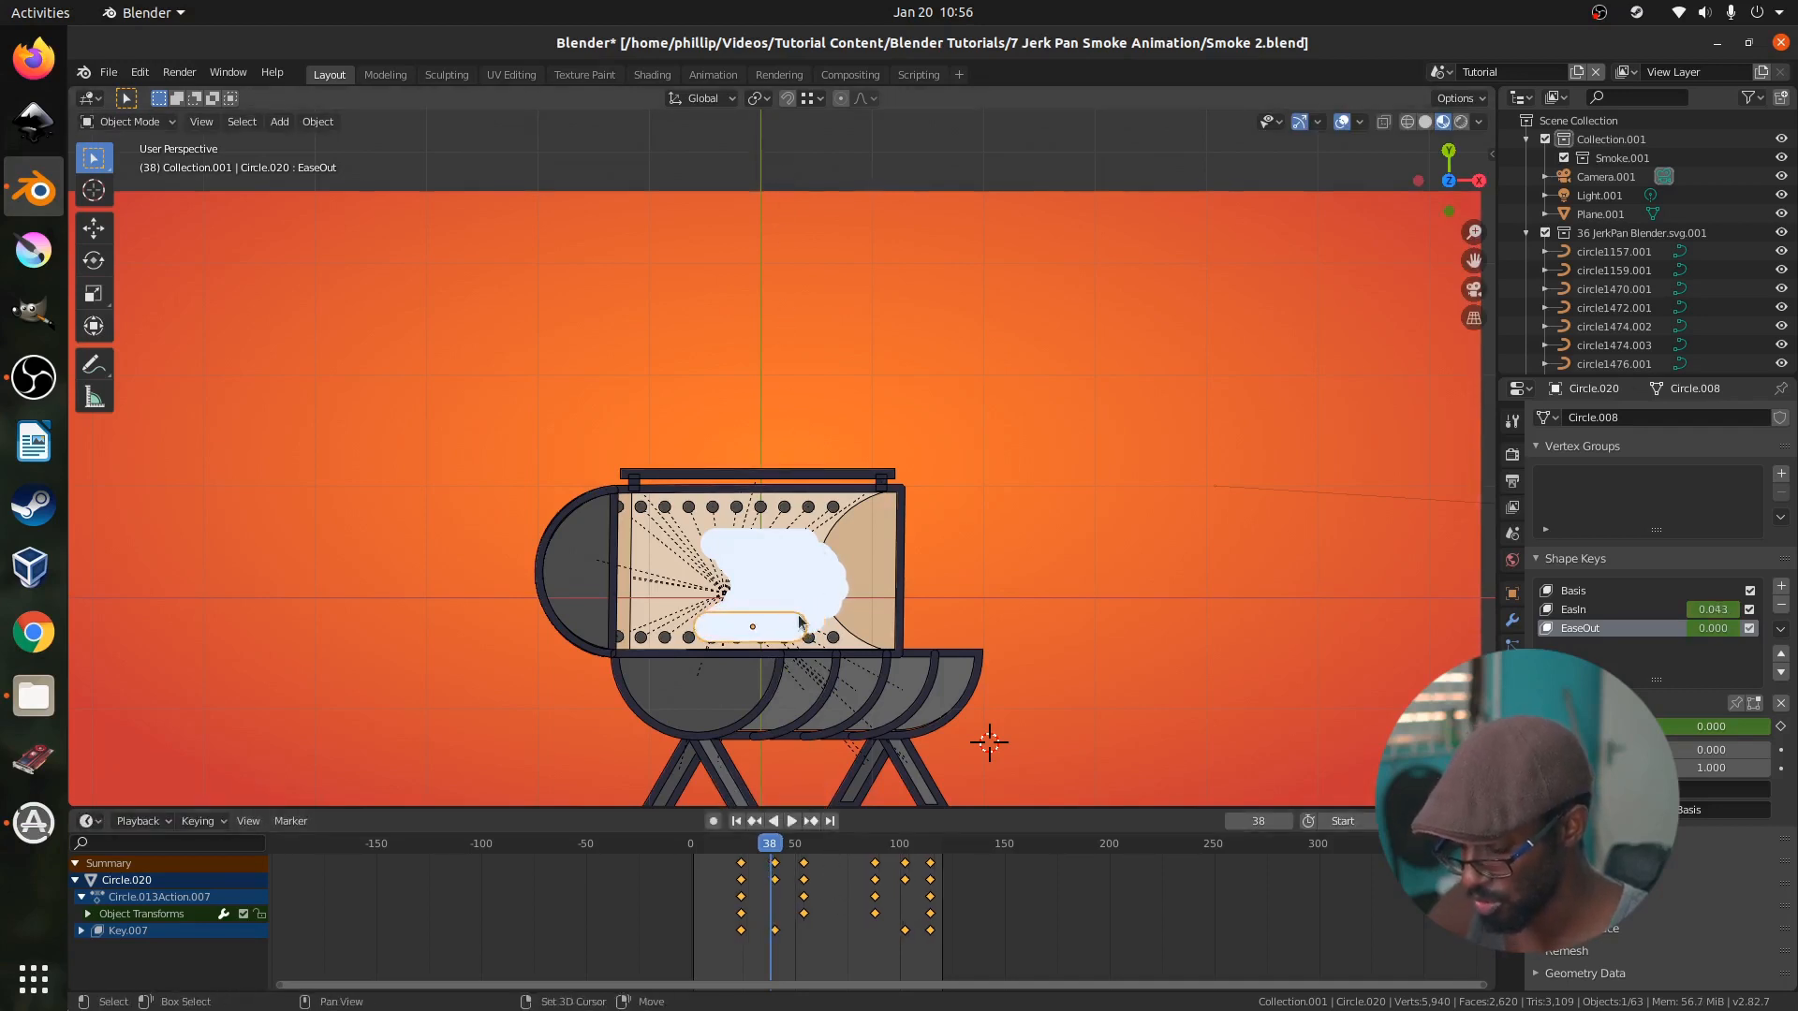
key(shift+d)
right_click(789, 649)
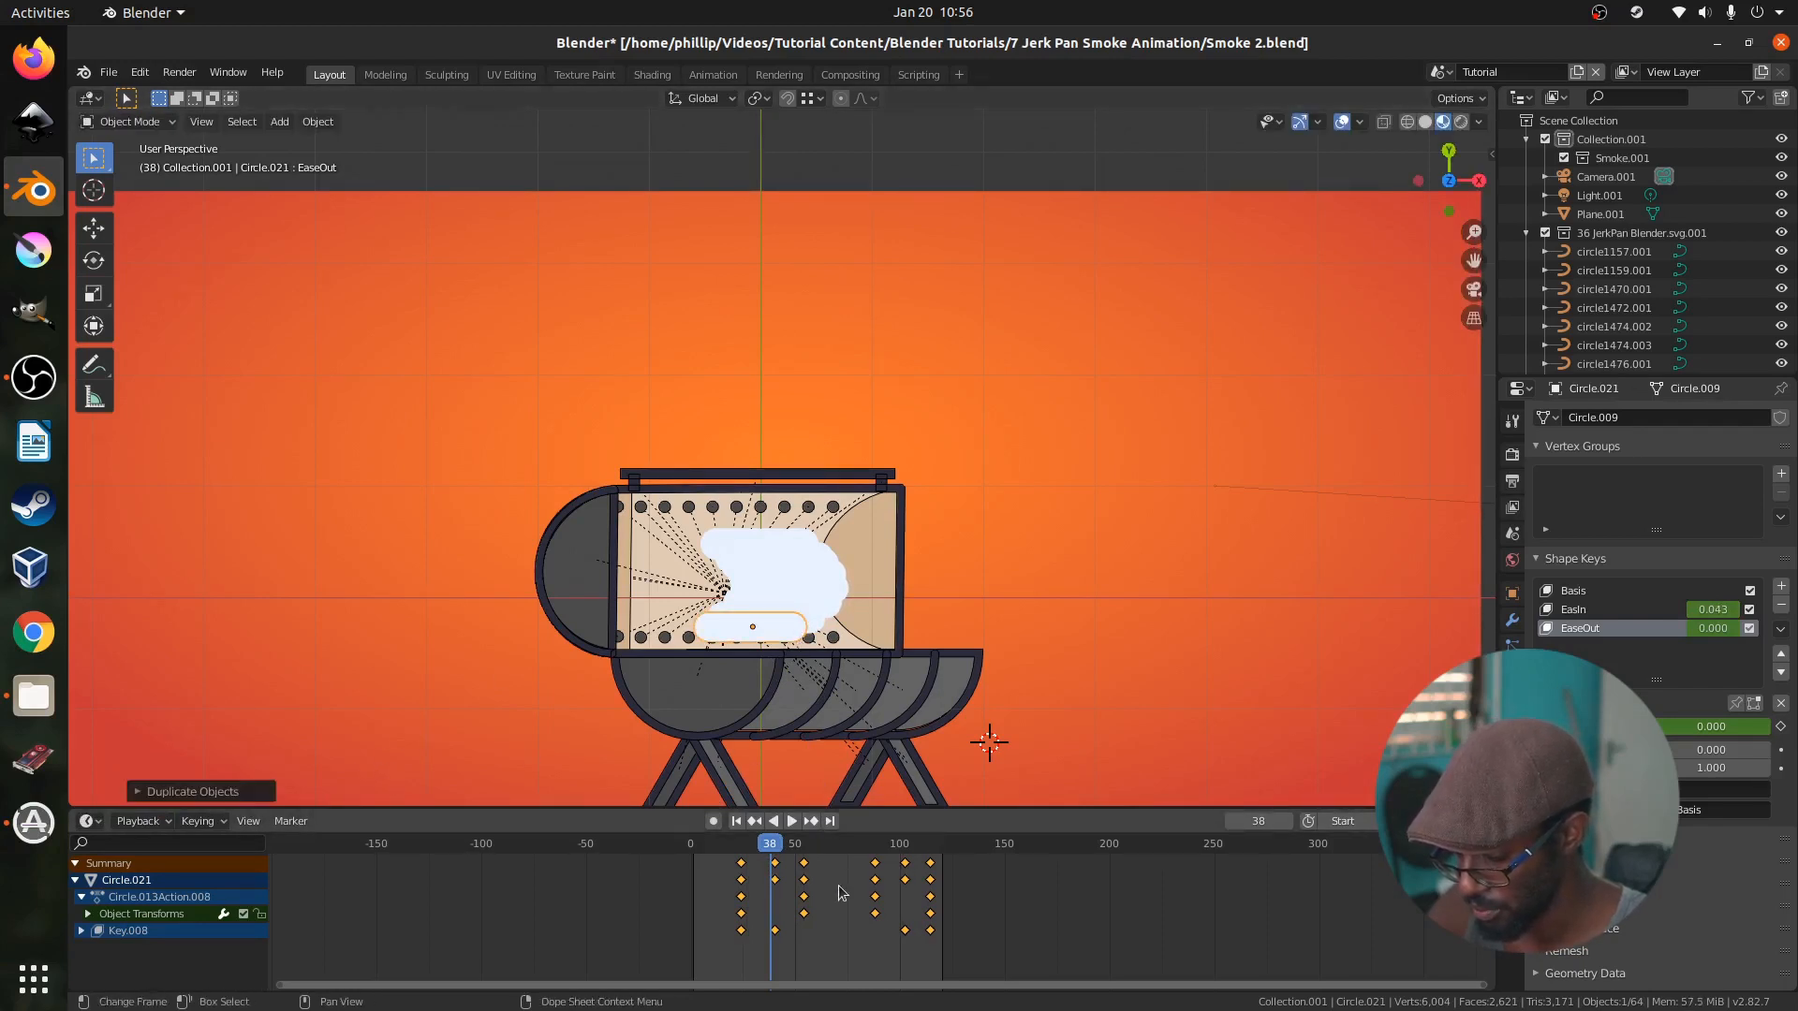
key(g)
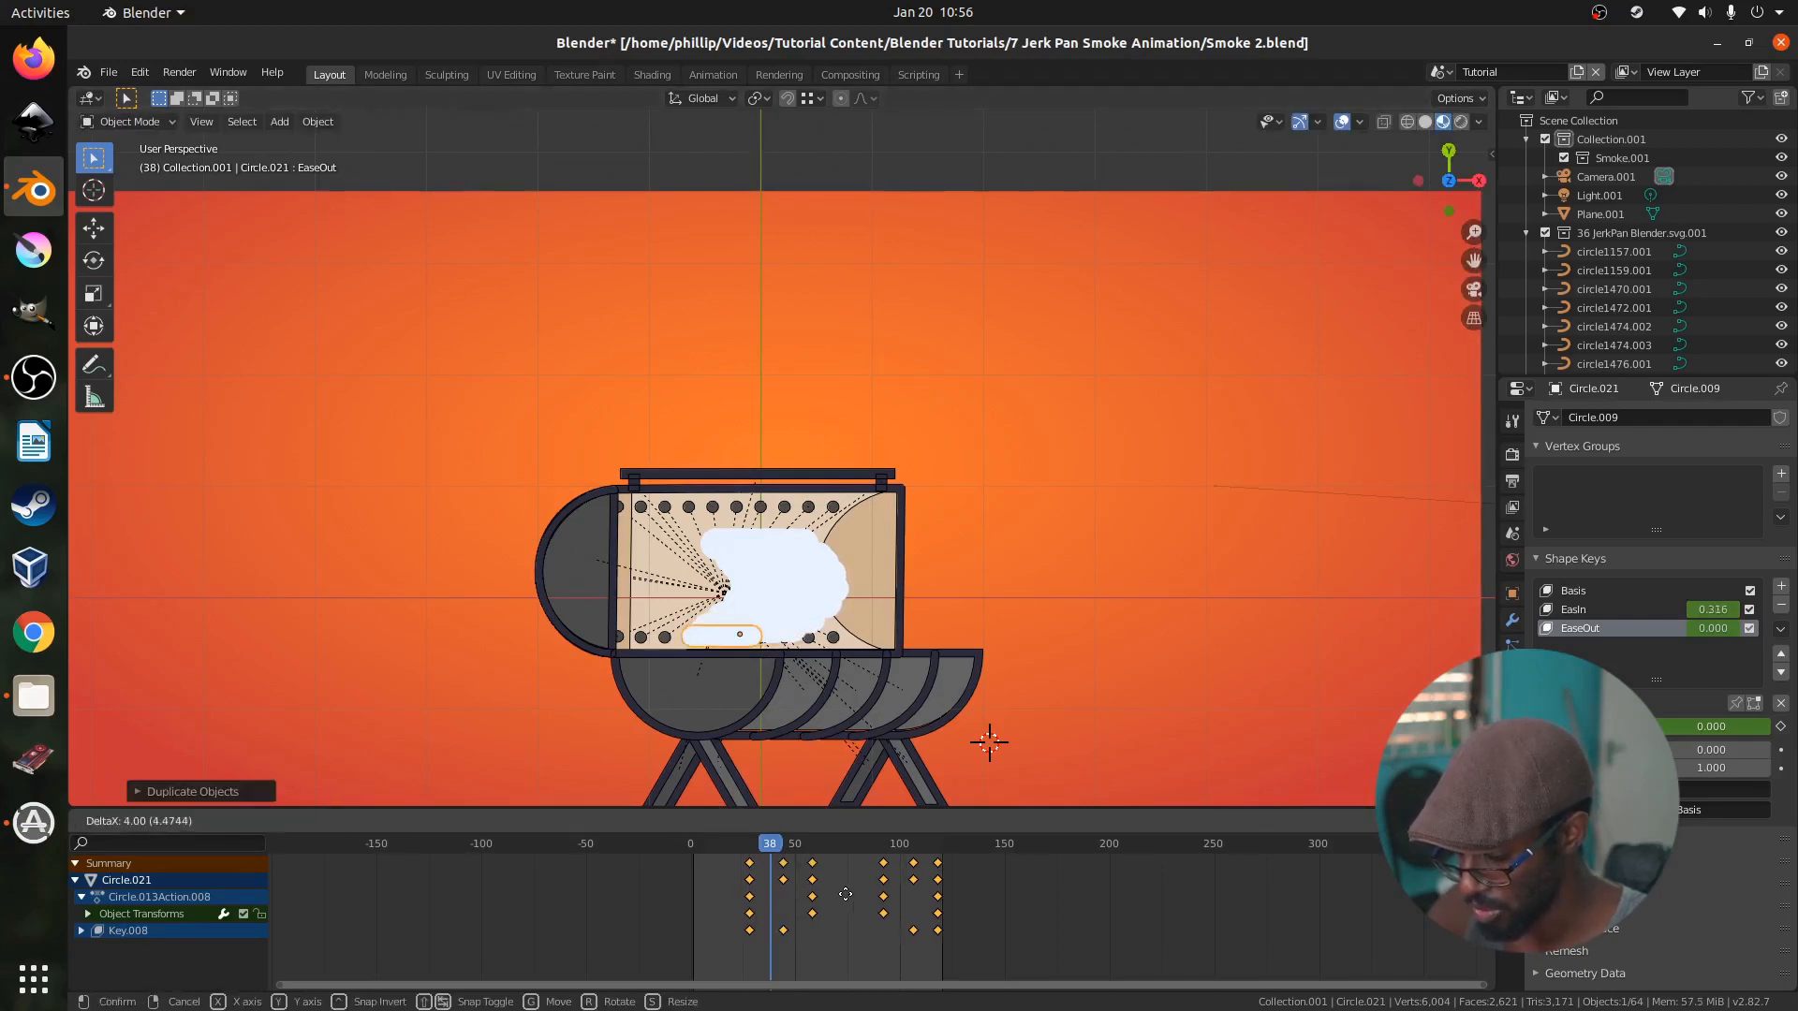
click(846, 900)
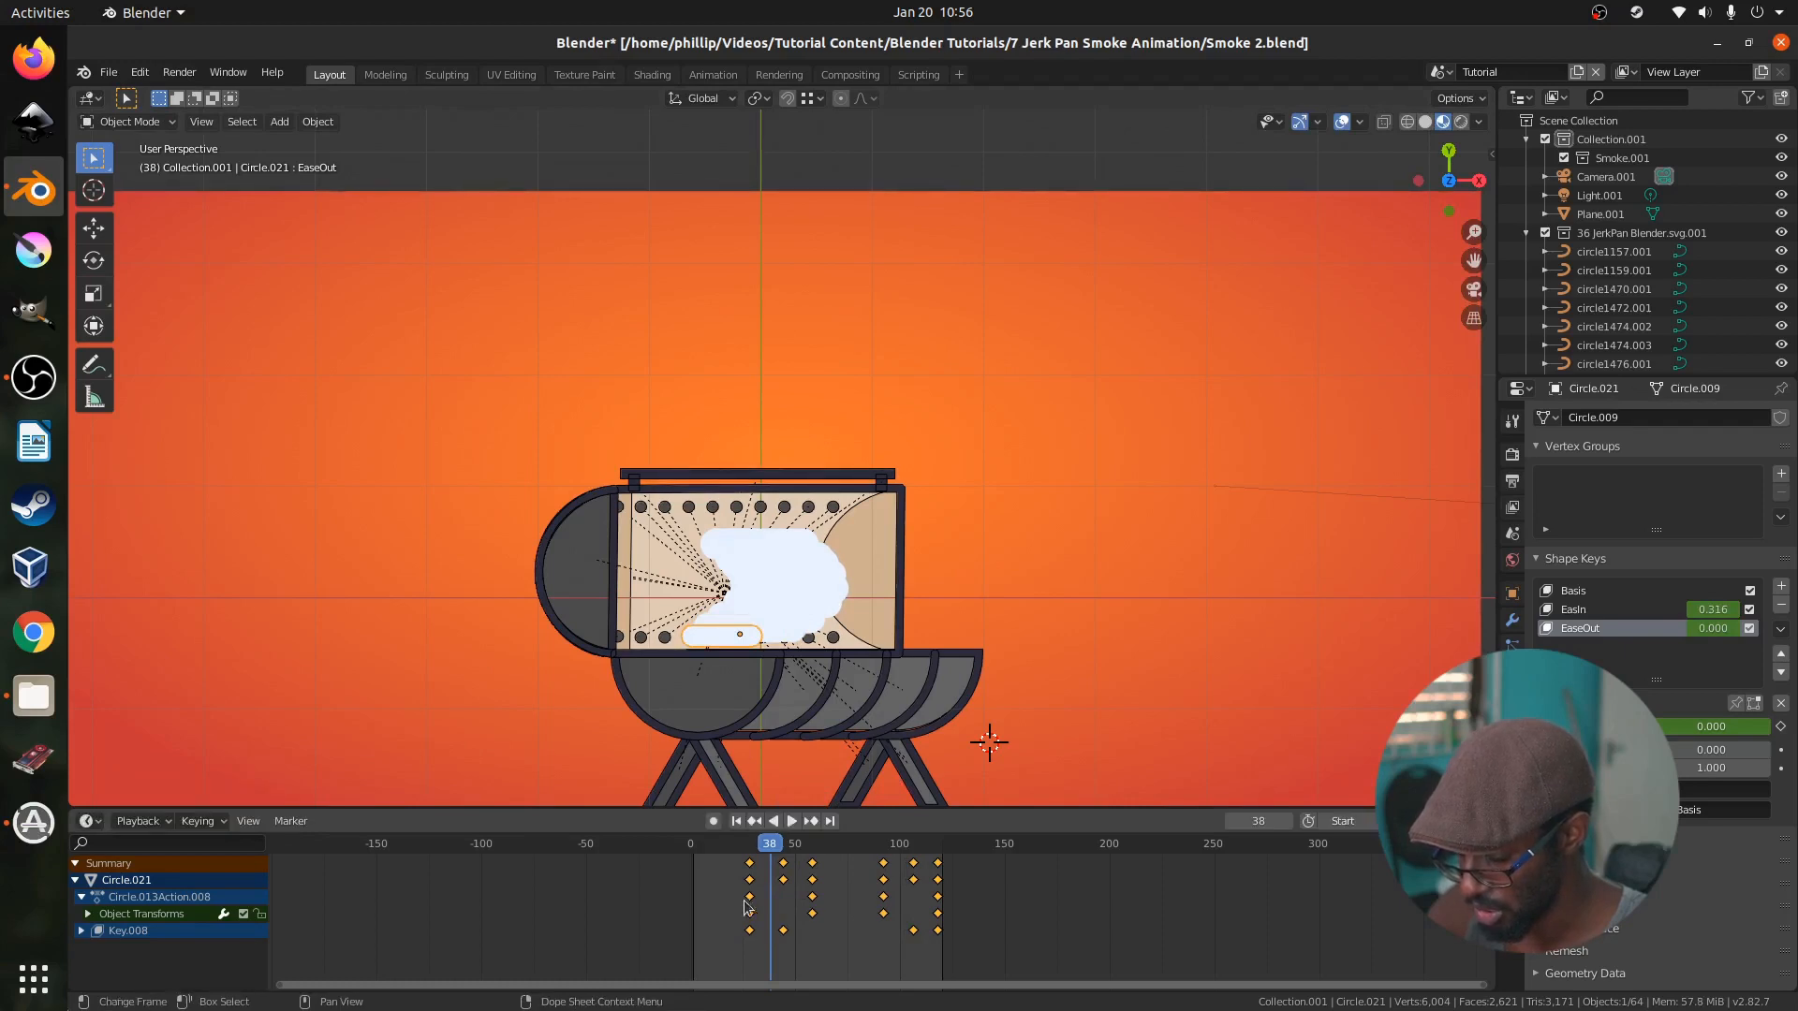
Duplicate the lowest capsule once more without moving it and shift the copy's keyframes about 4 frames later
key(shift+d)
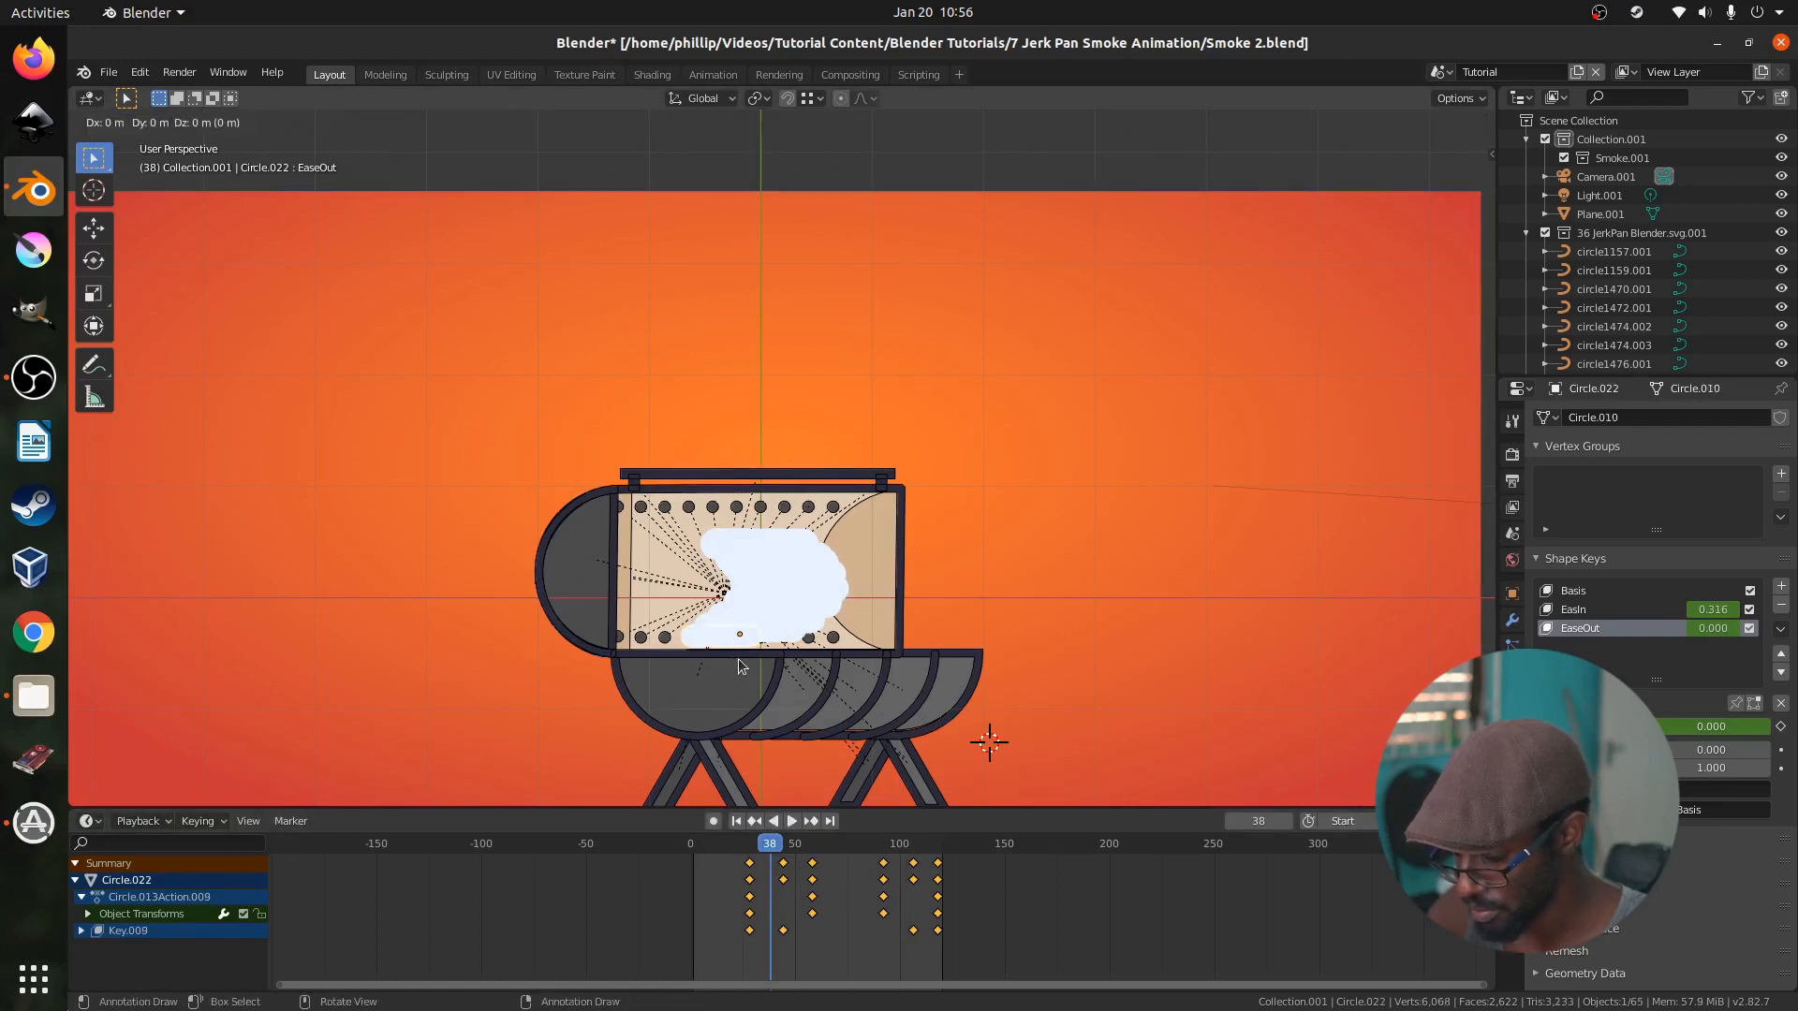
right_click(738, 659)
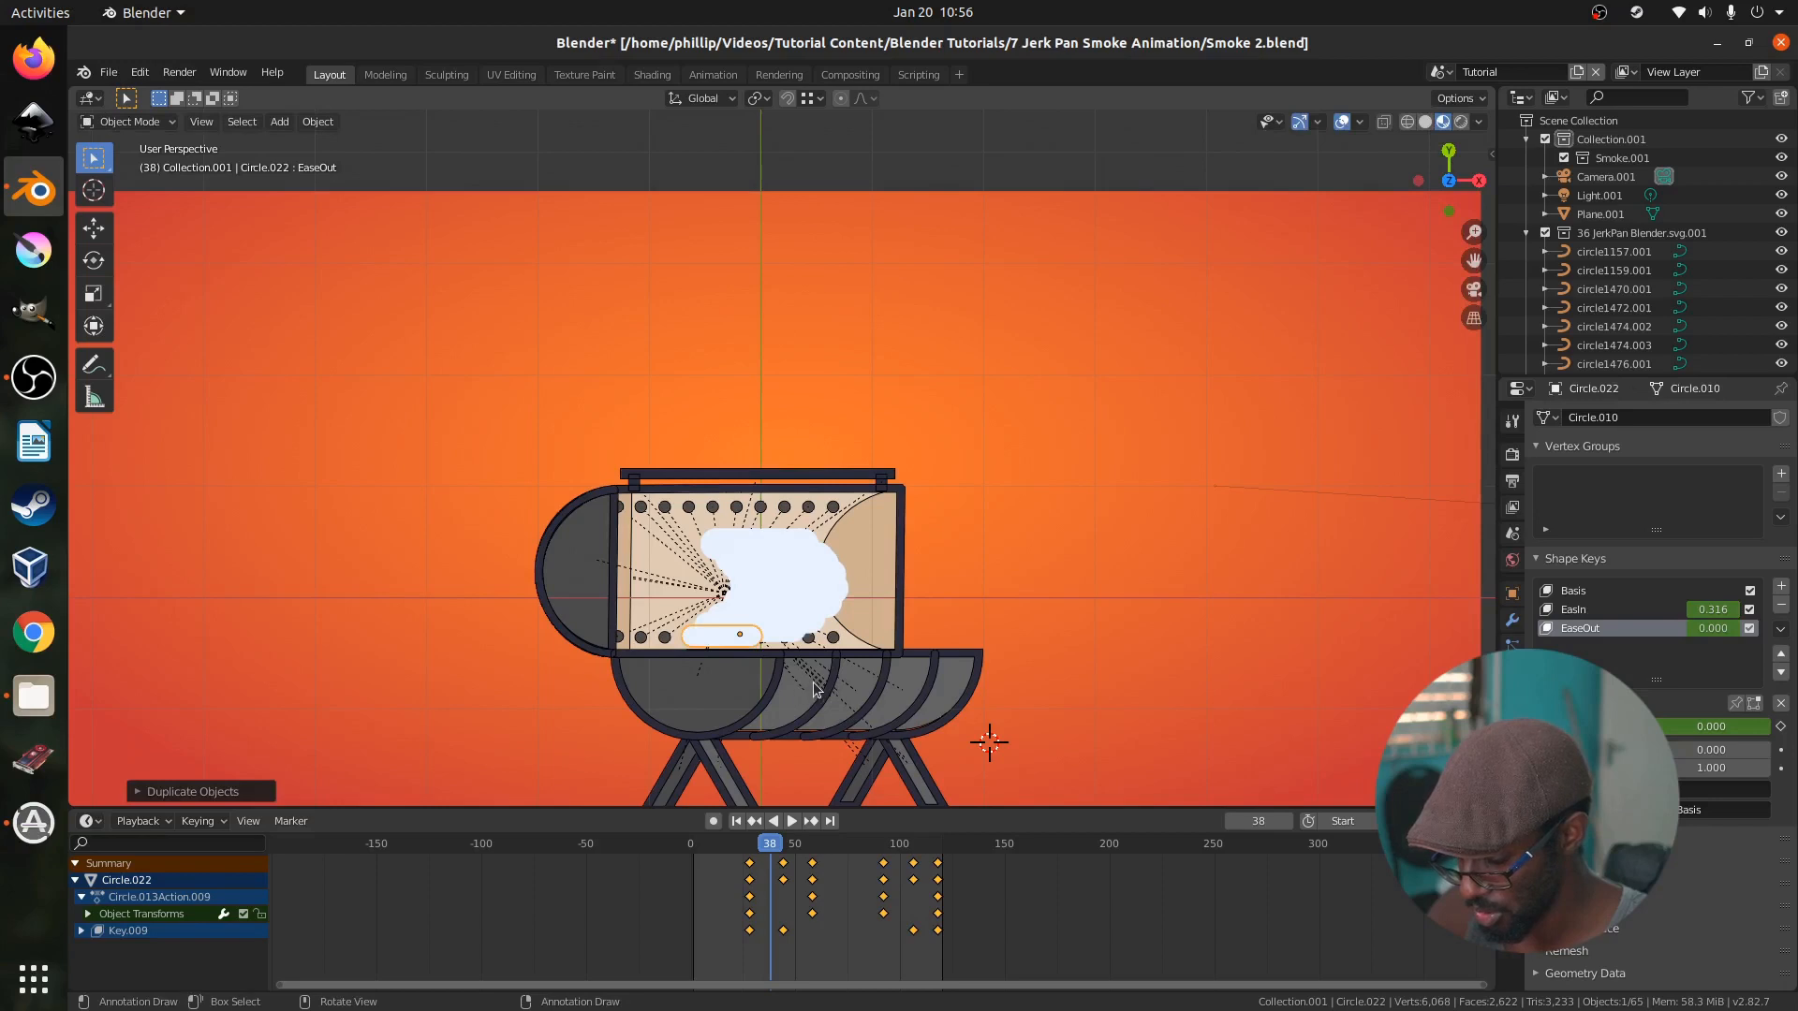
key(g)
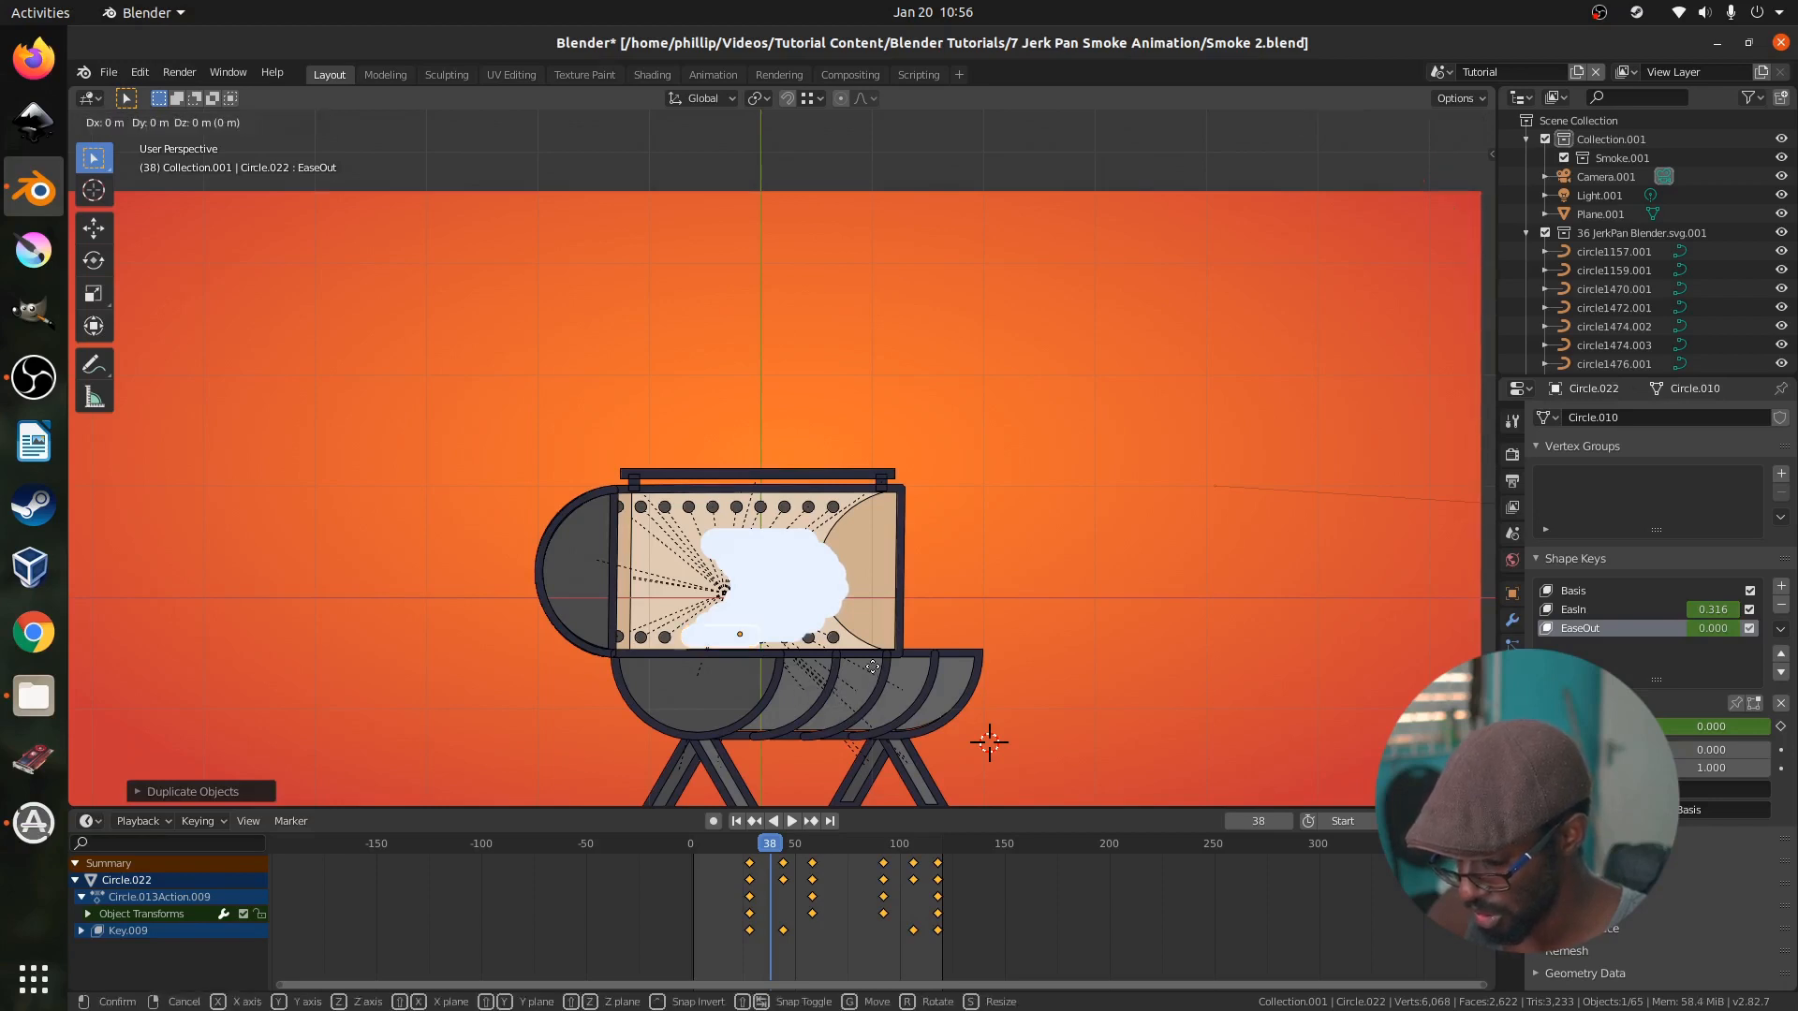
click(871, 671)
key(g)
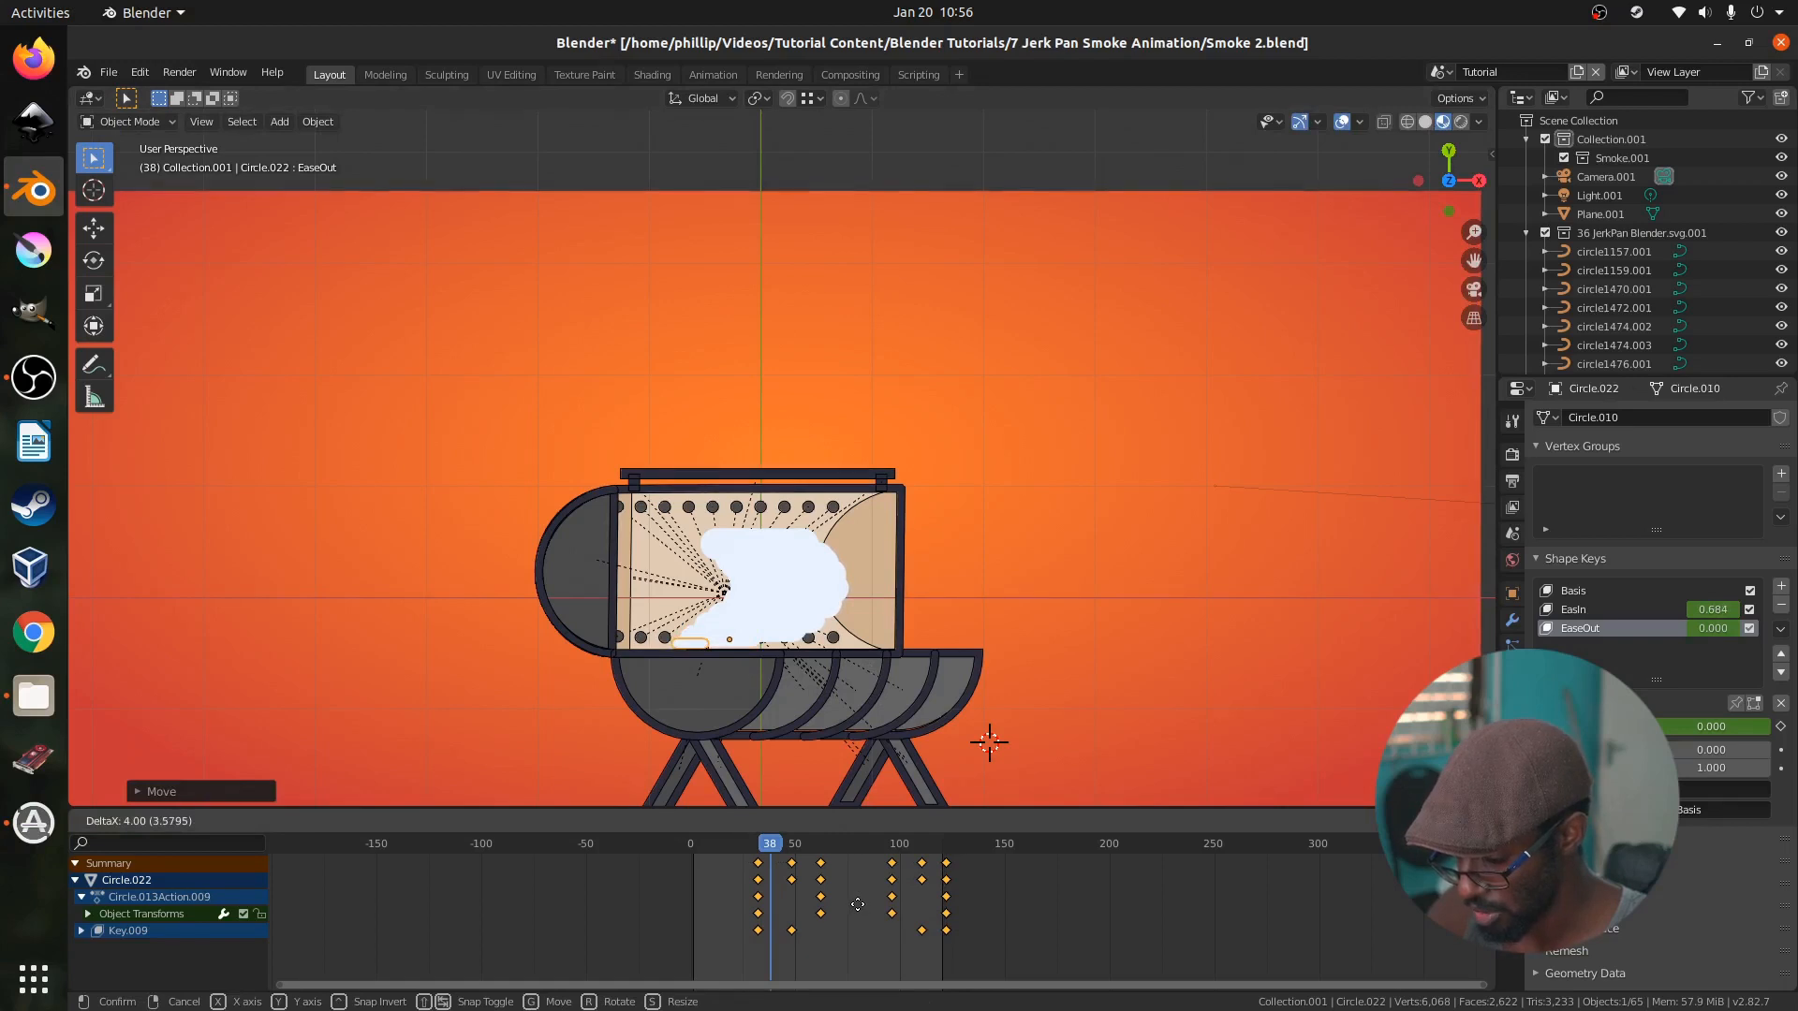
click(858, 905)
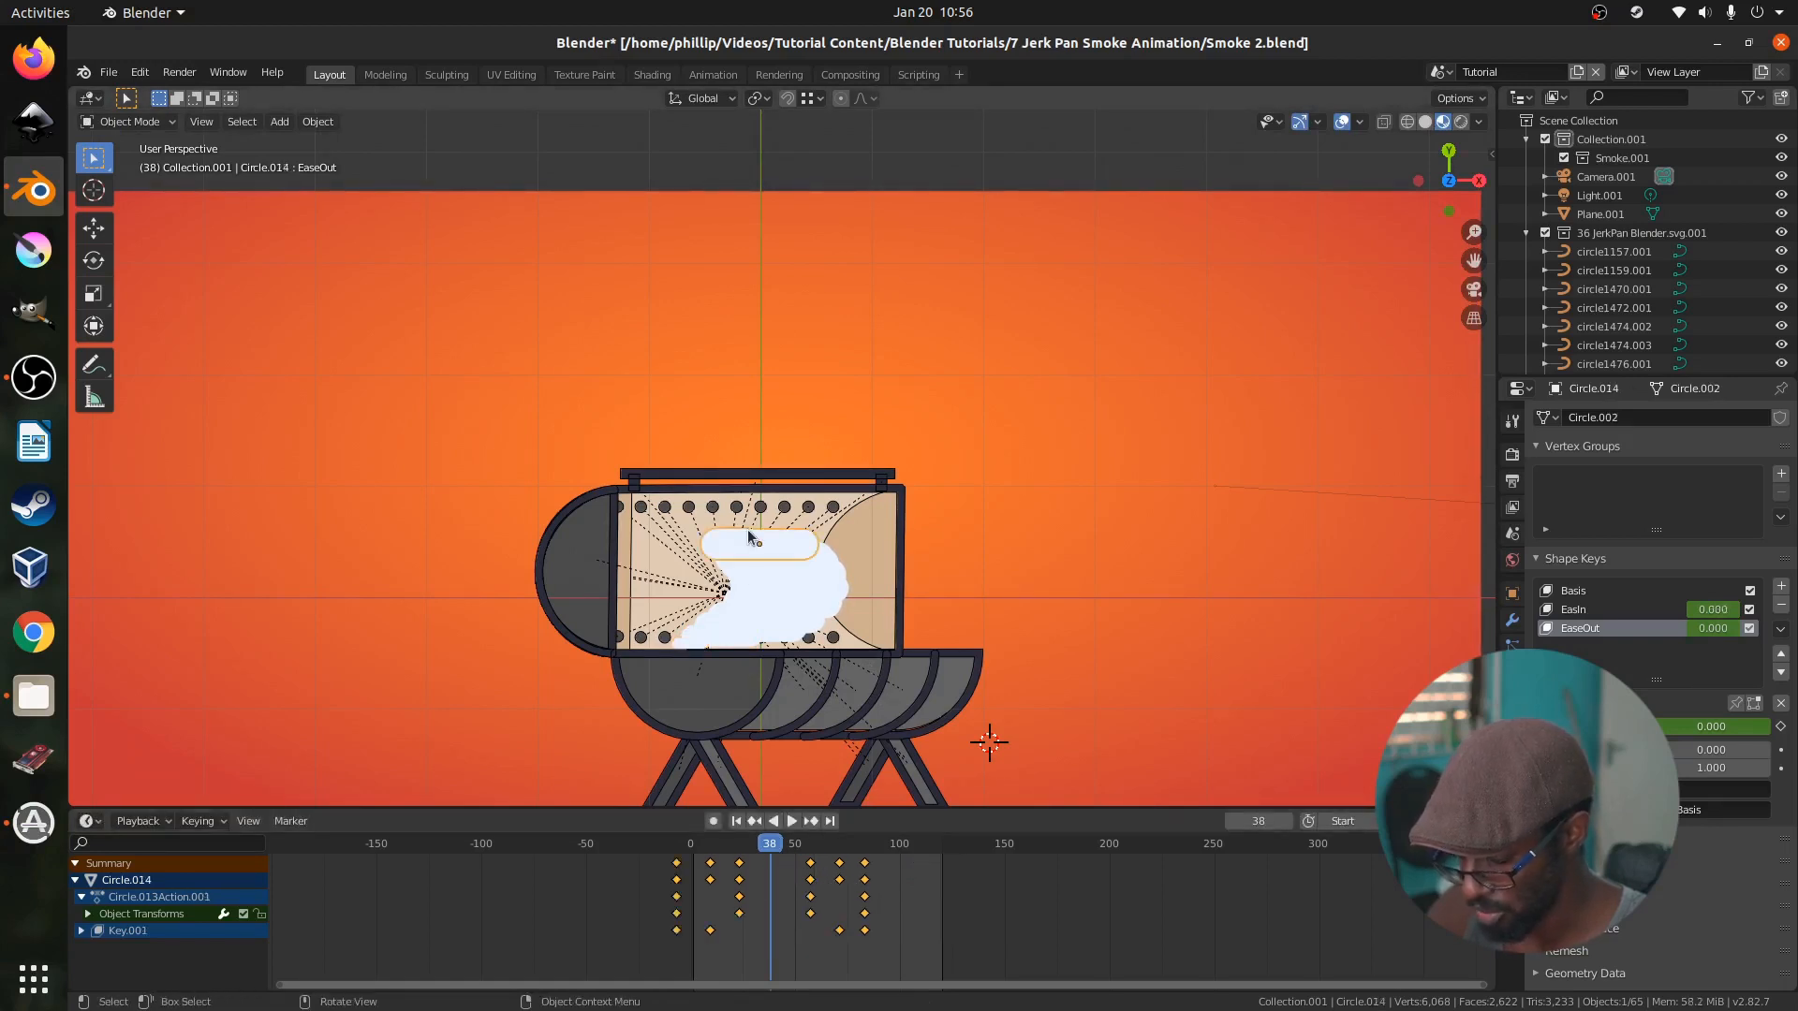
Duplicate the topmost capsule in place and shift all of the copy's keyframes about 9 frames earlier
key(shift+d)
right_click(747, 530)
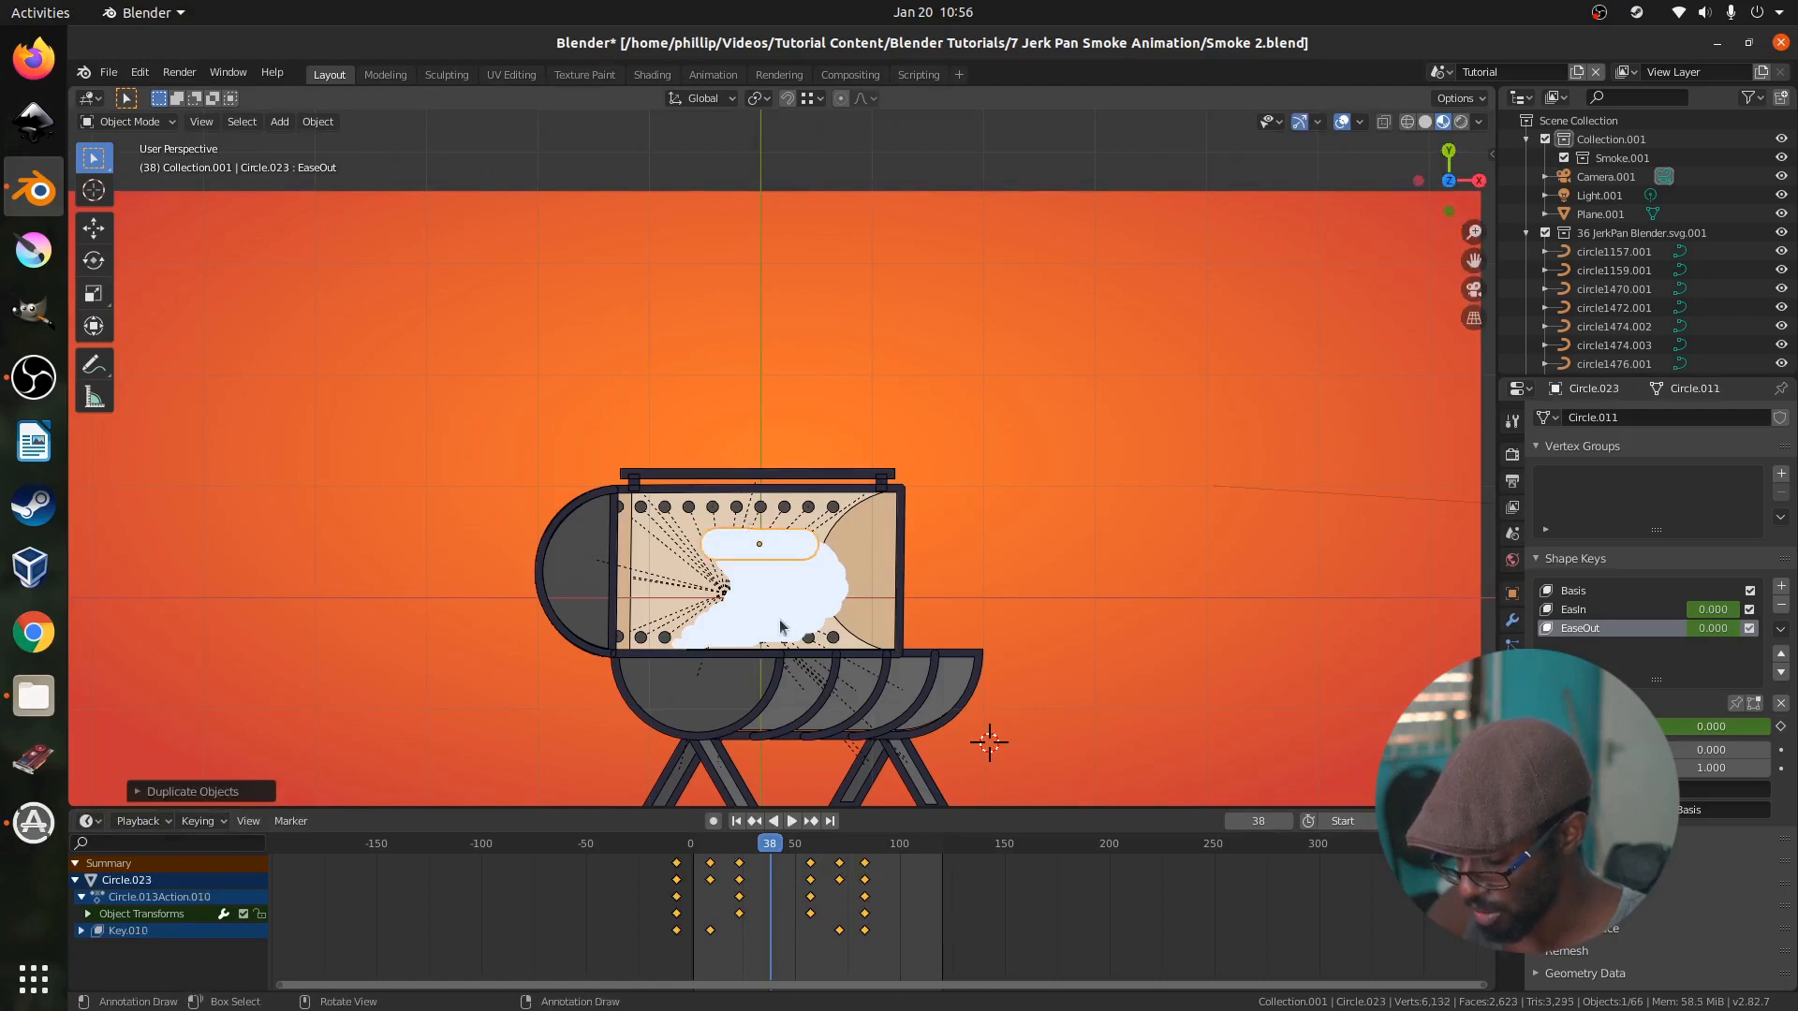
key(g)
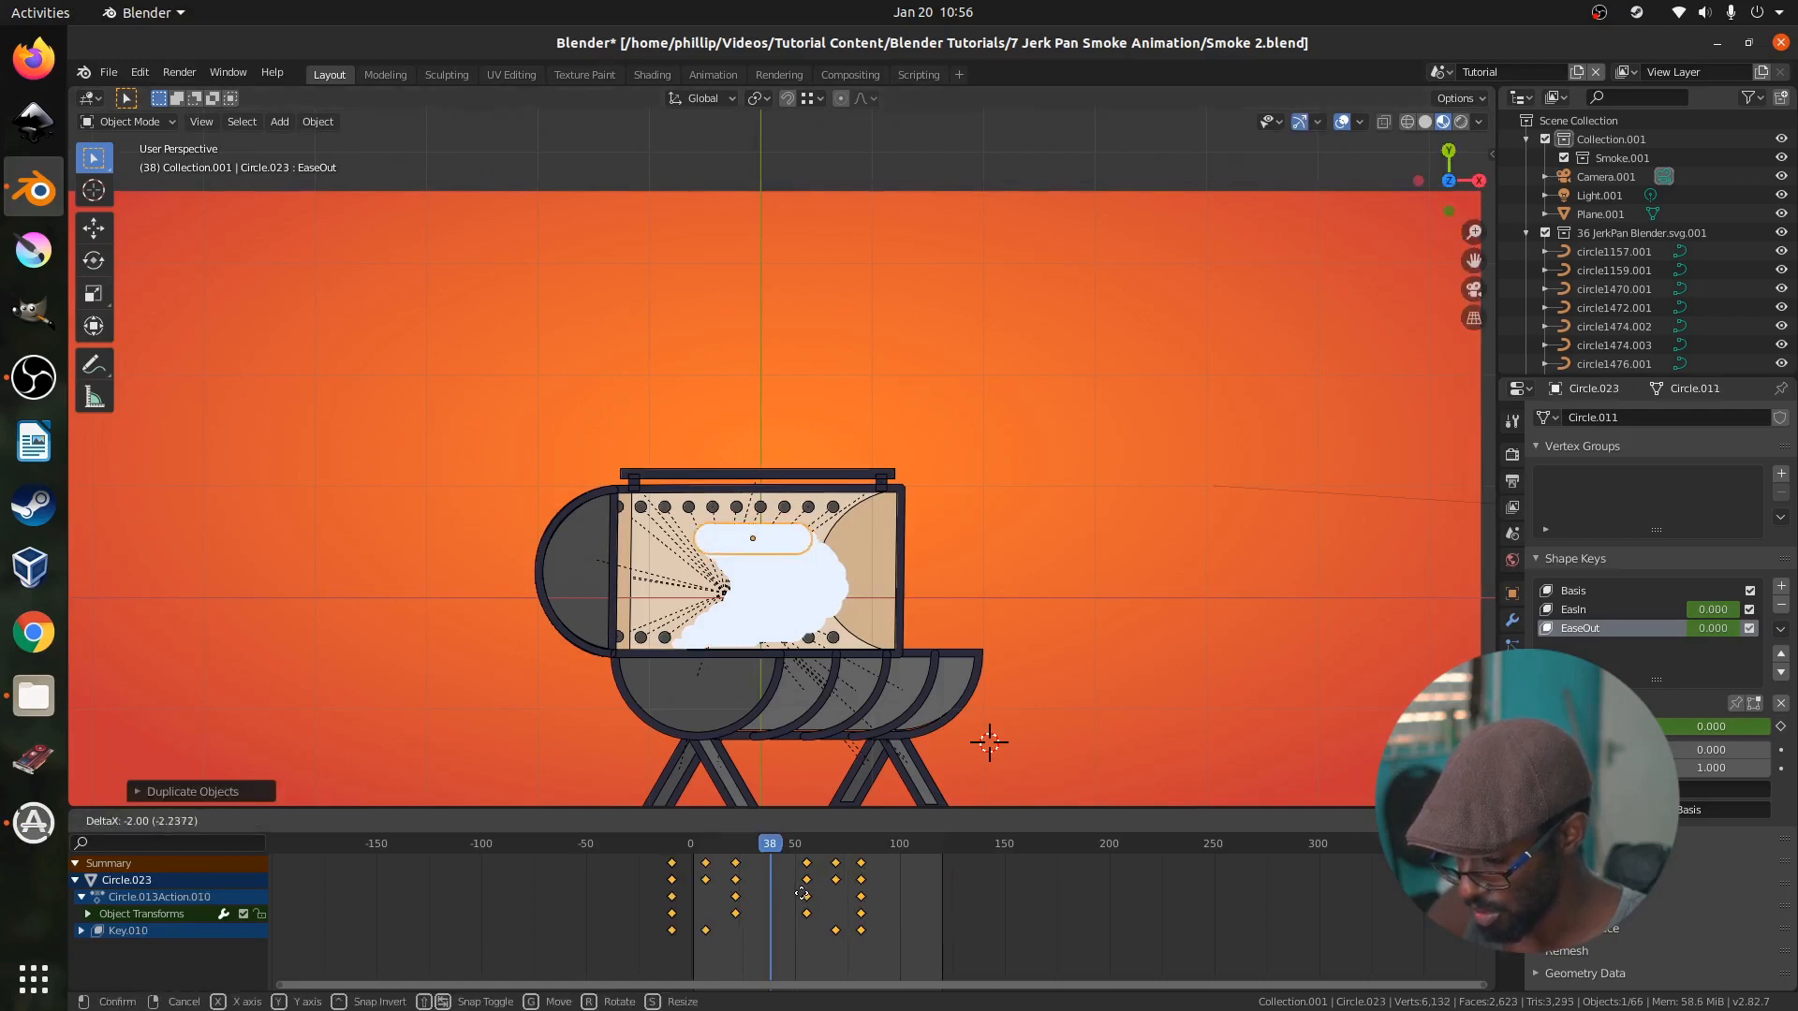
click(793, 900)
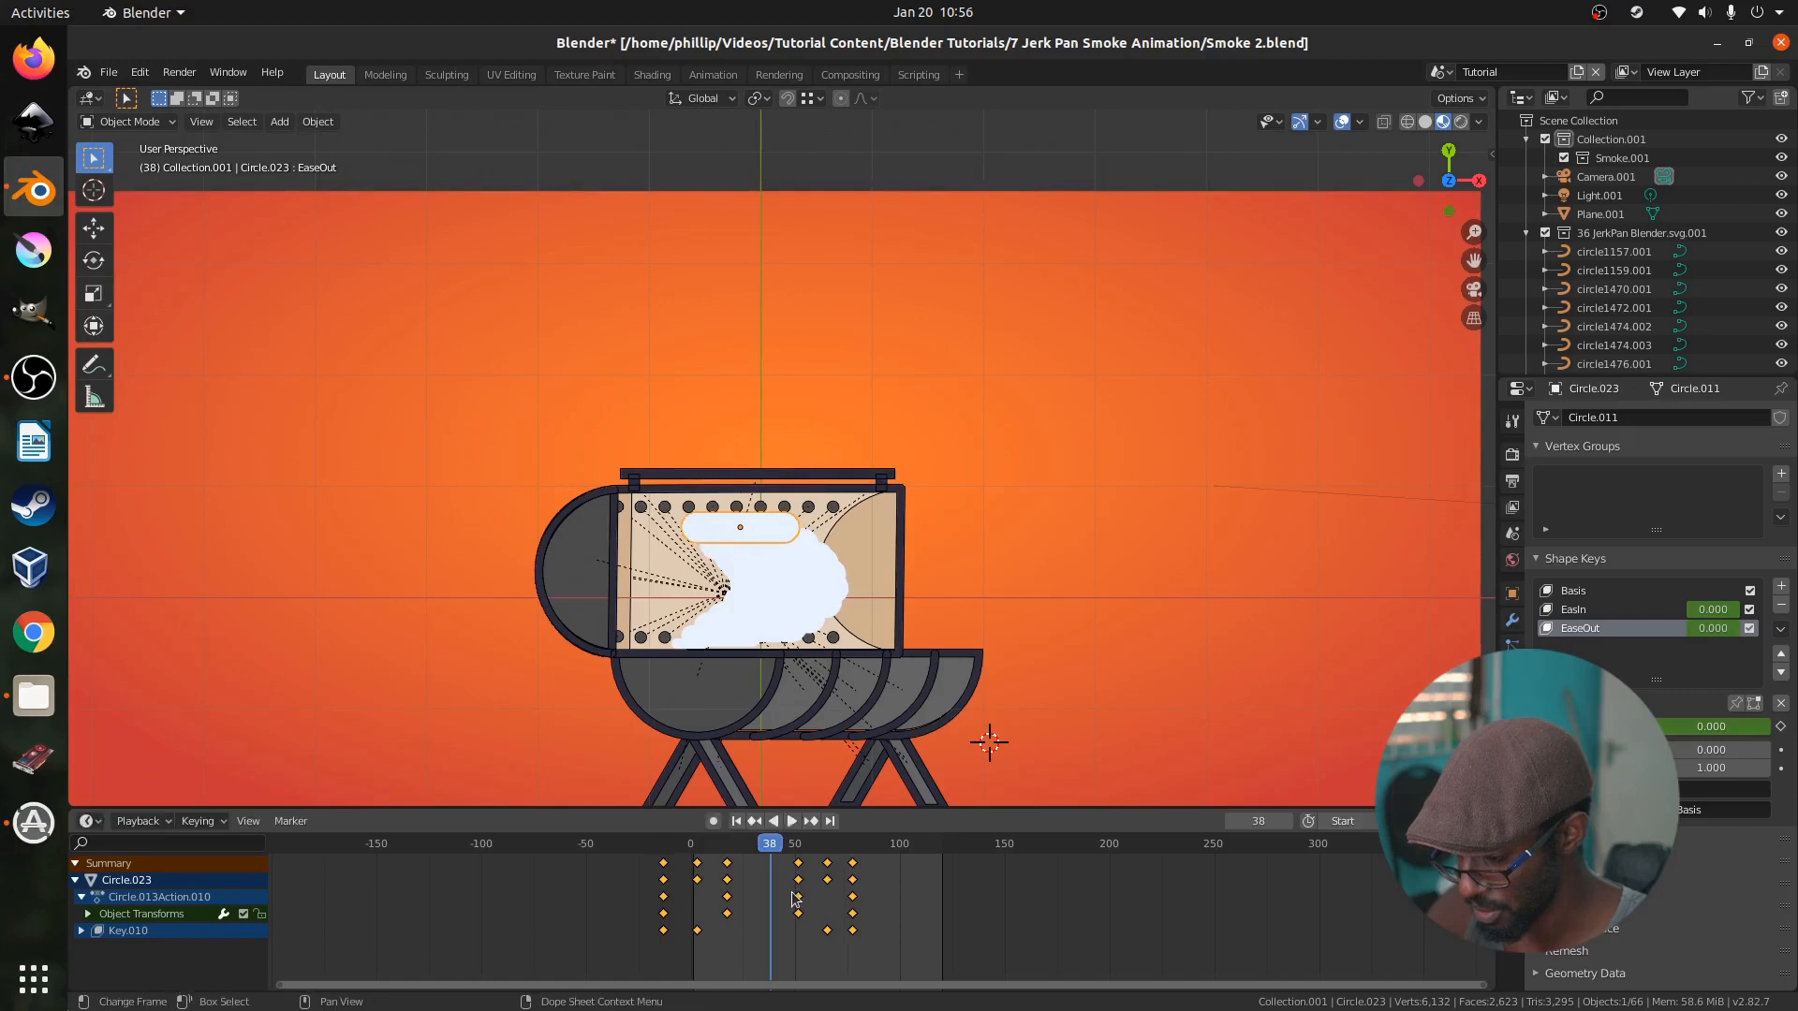
key(g)
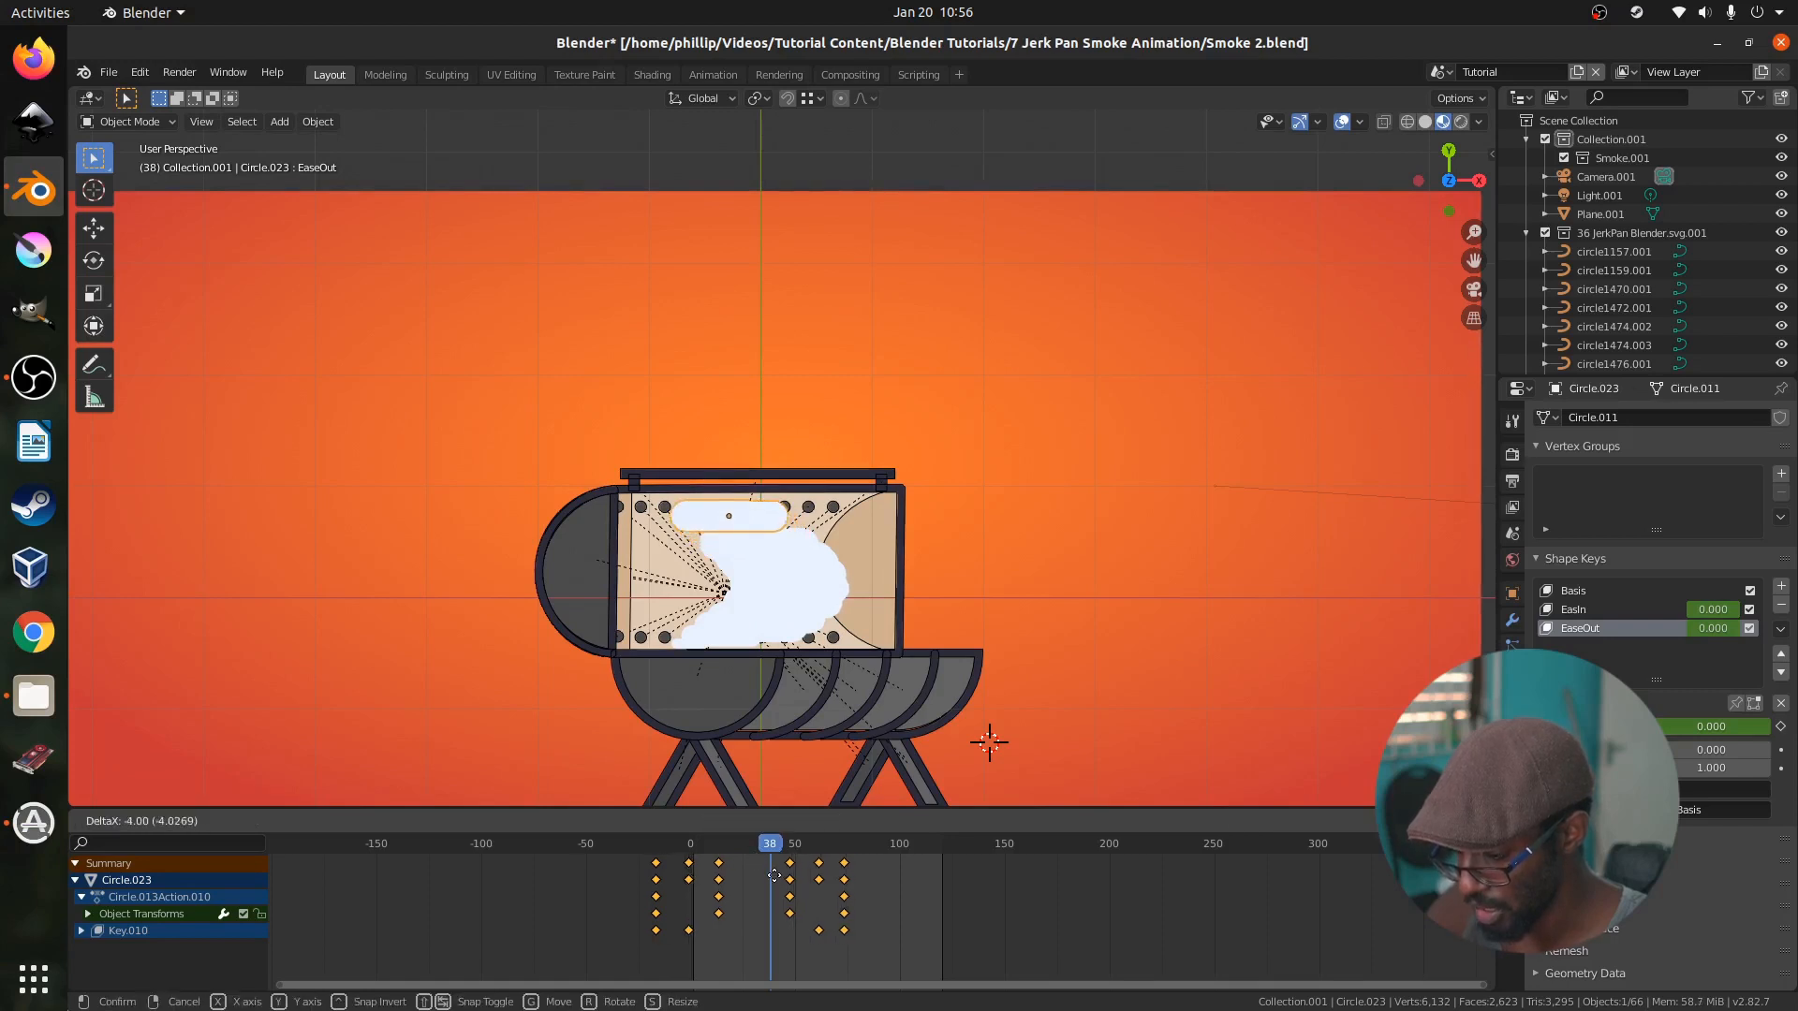
click(779, 876)
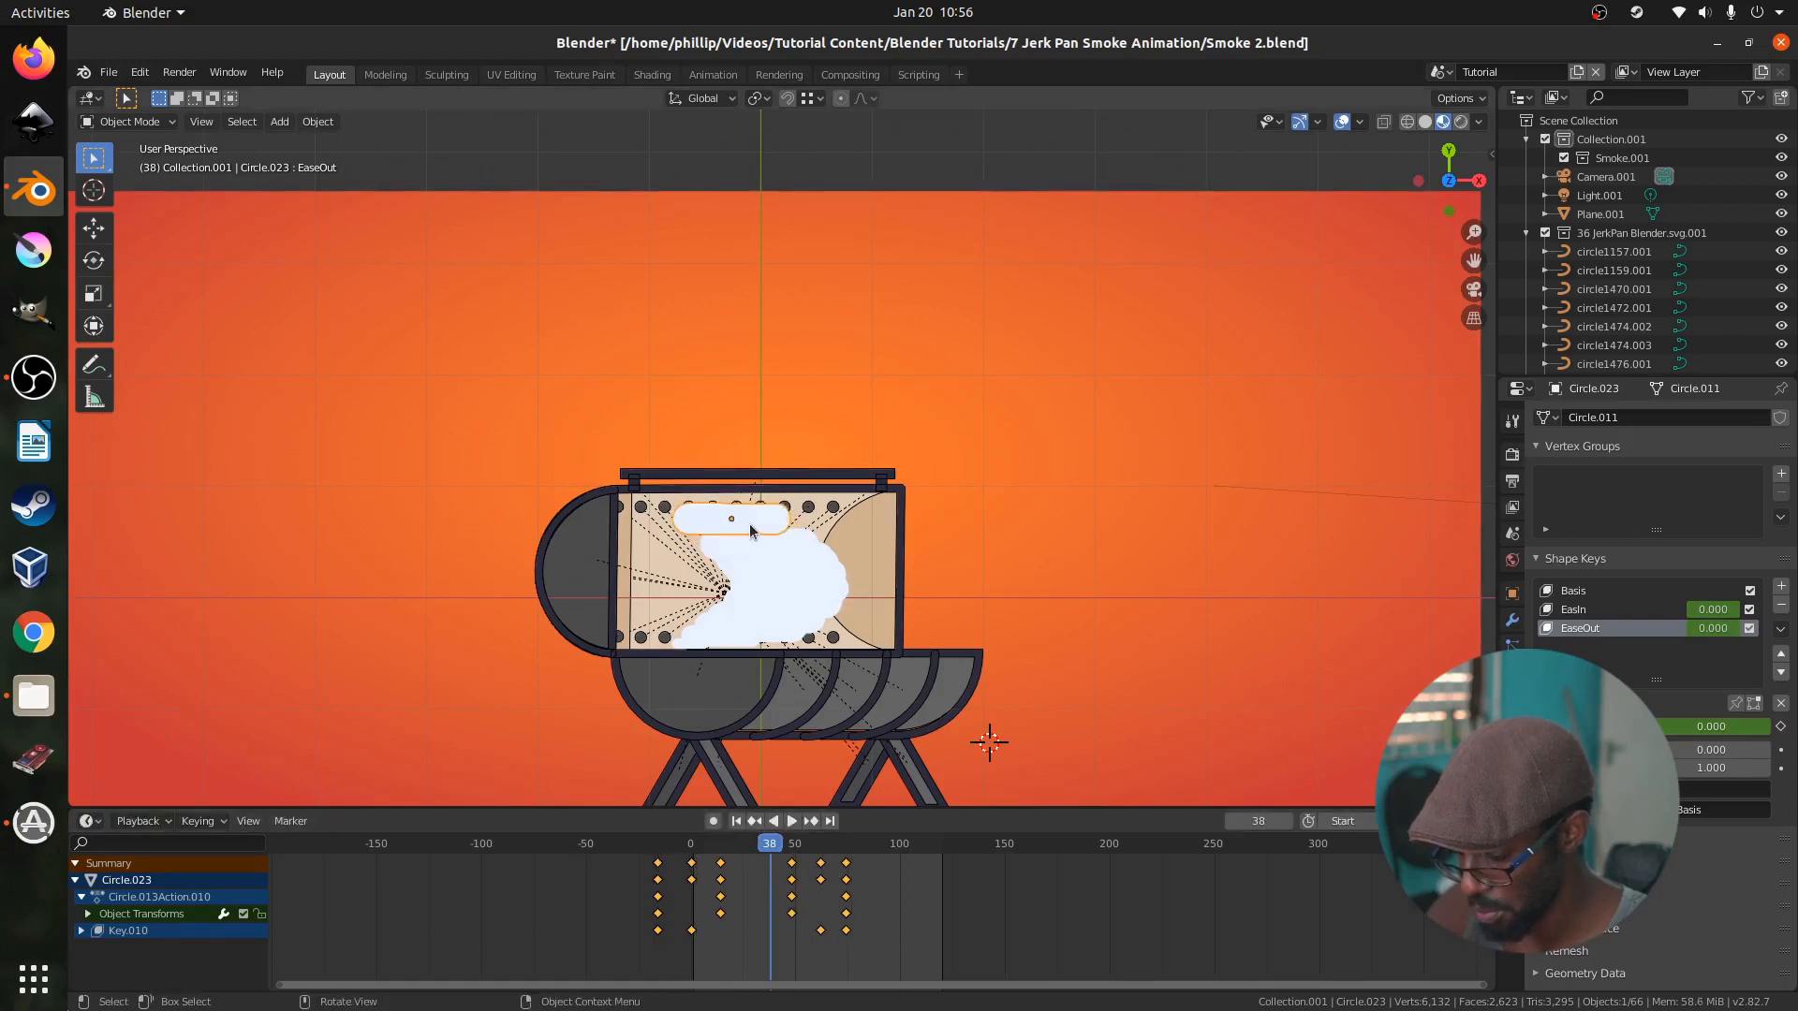
Duplicate the new topmost capsule and shift its keyframes about 9 frames earlier so it reaches the grill's upper edge
key(shift+d)
right_click(782, 522)
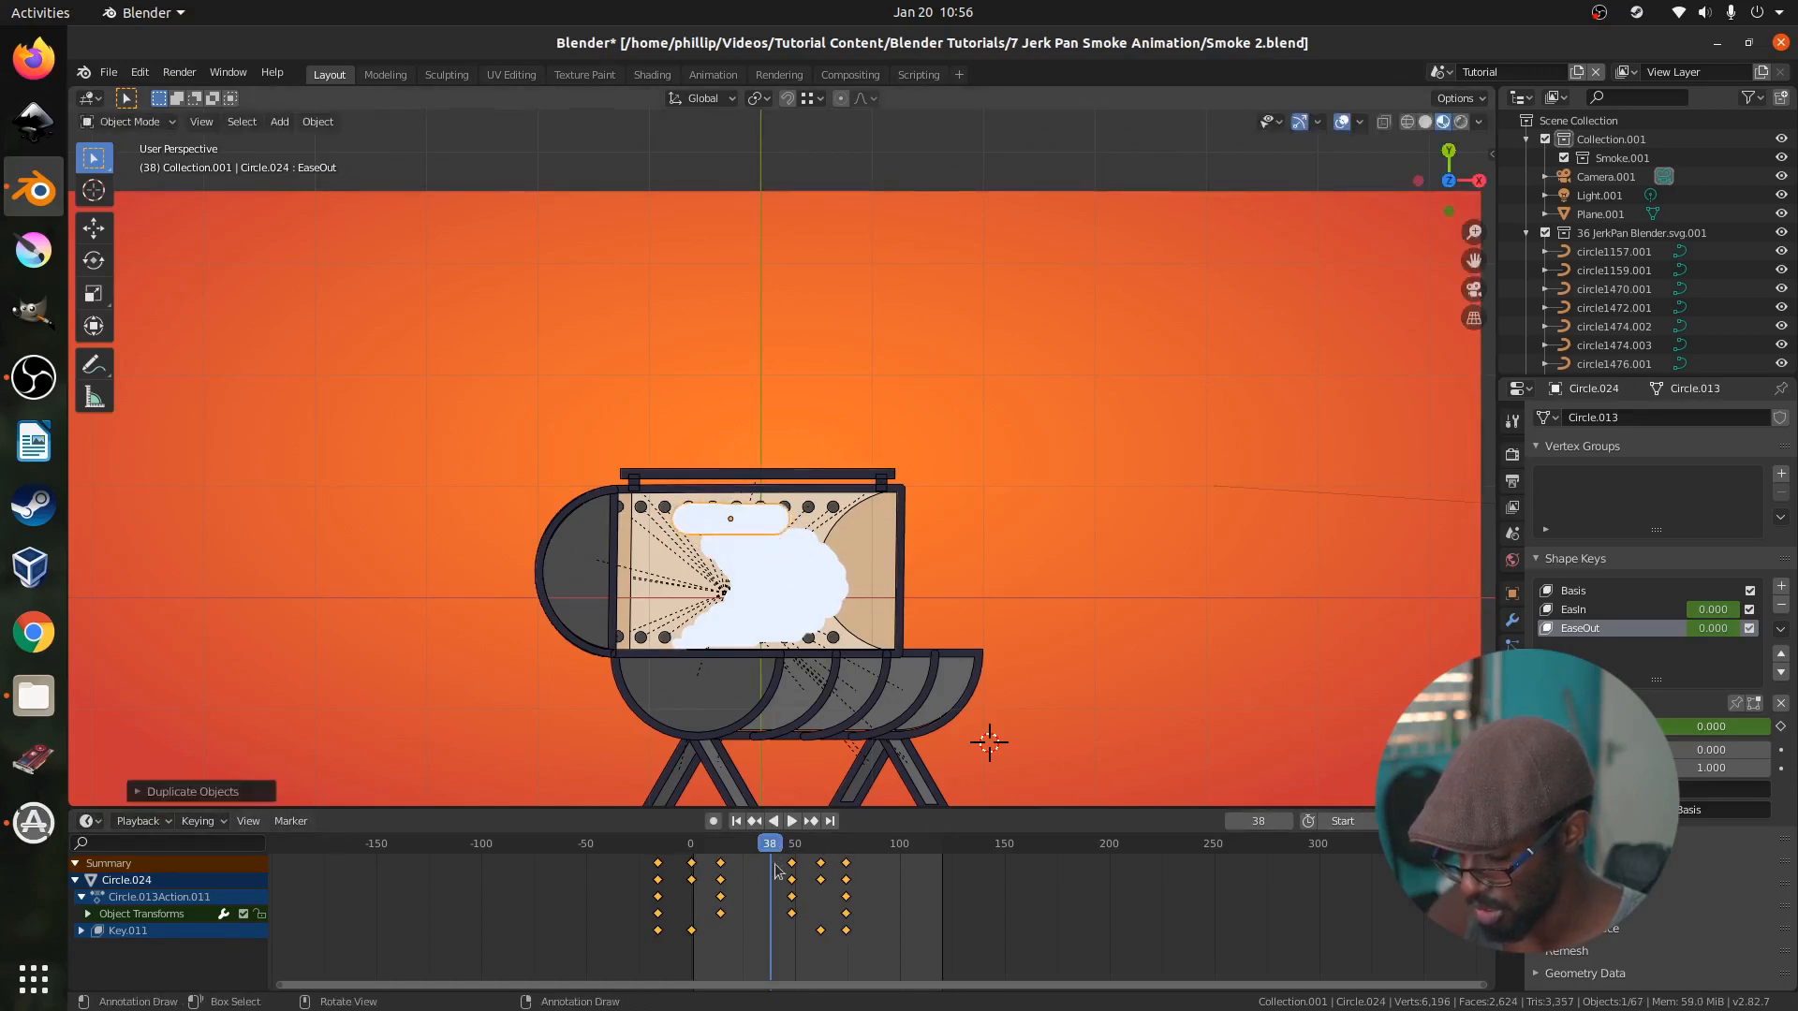
key(g)
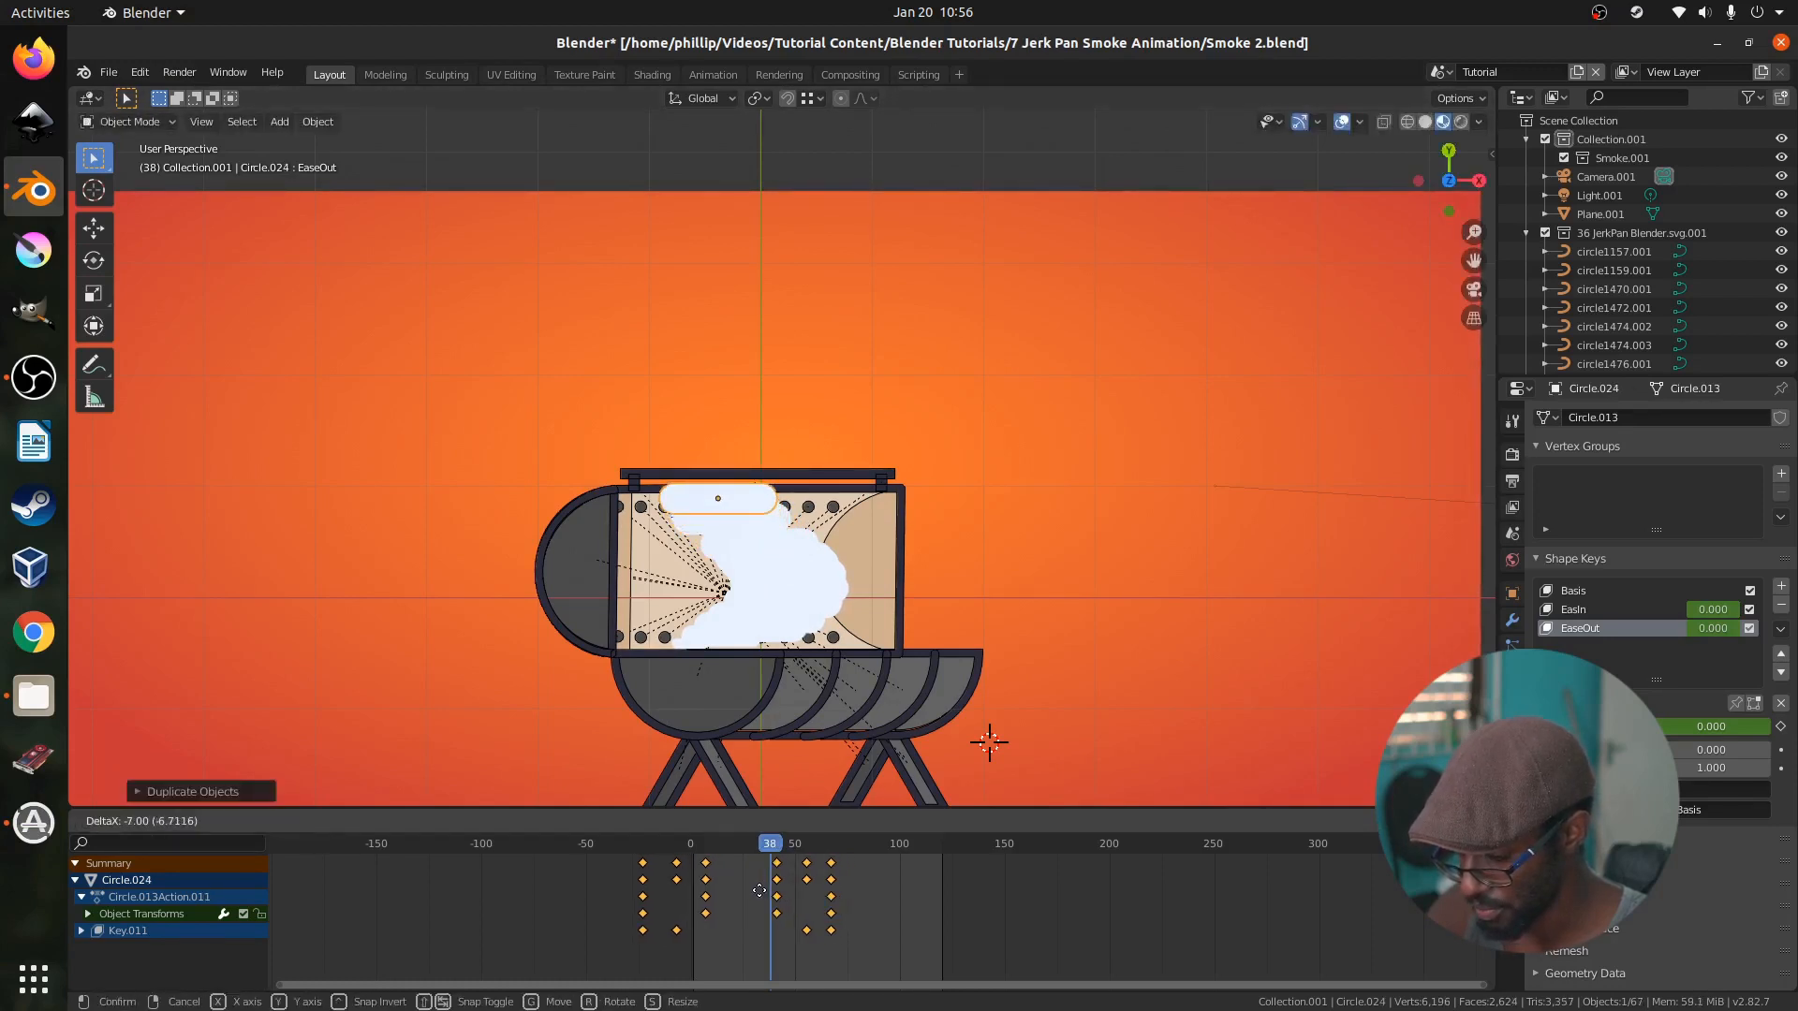
click(756, 891)
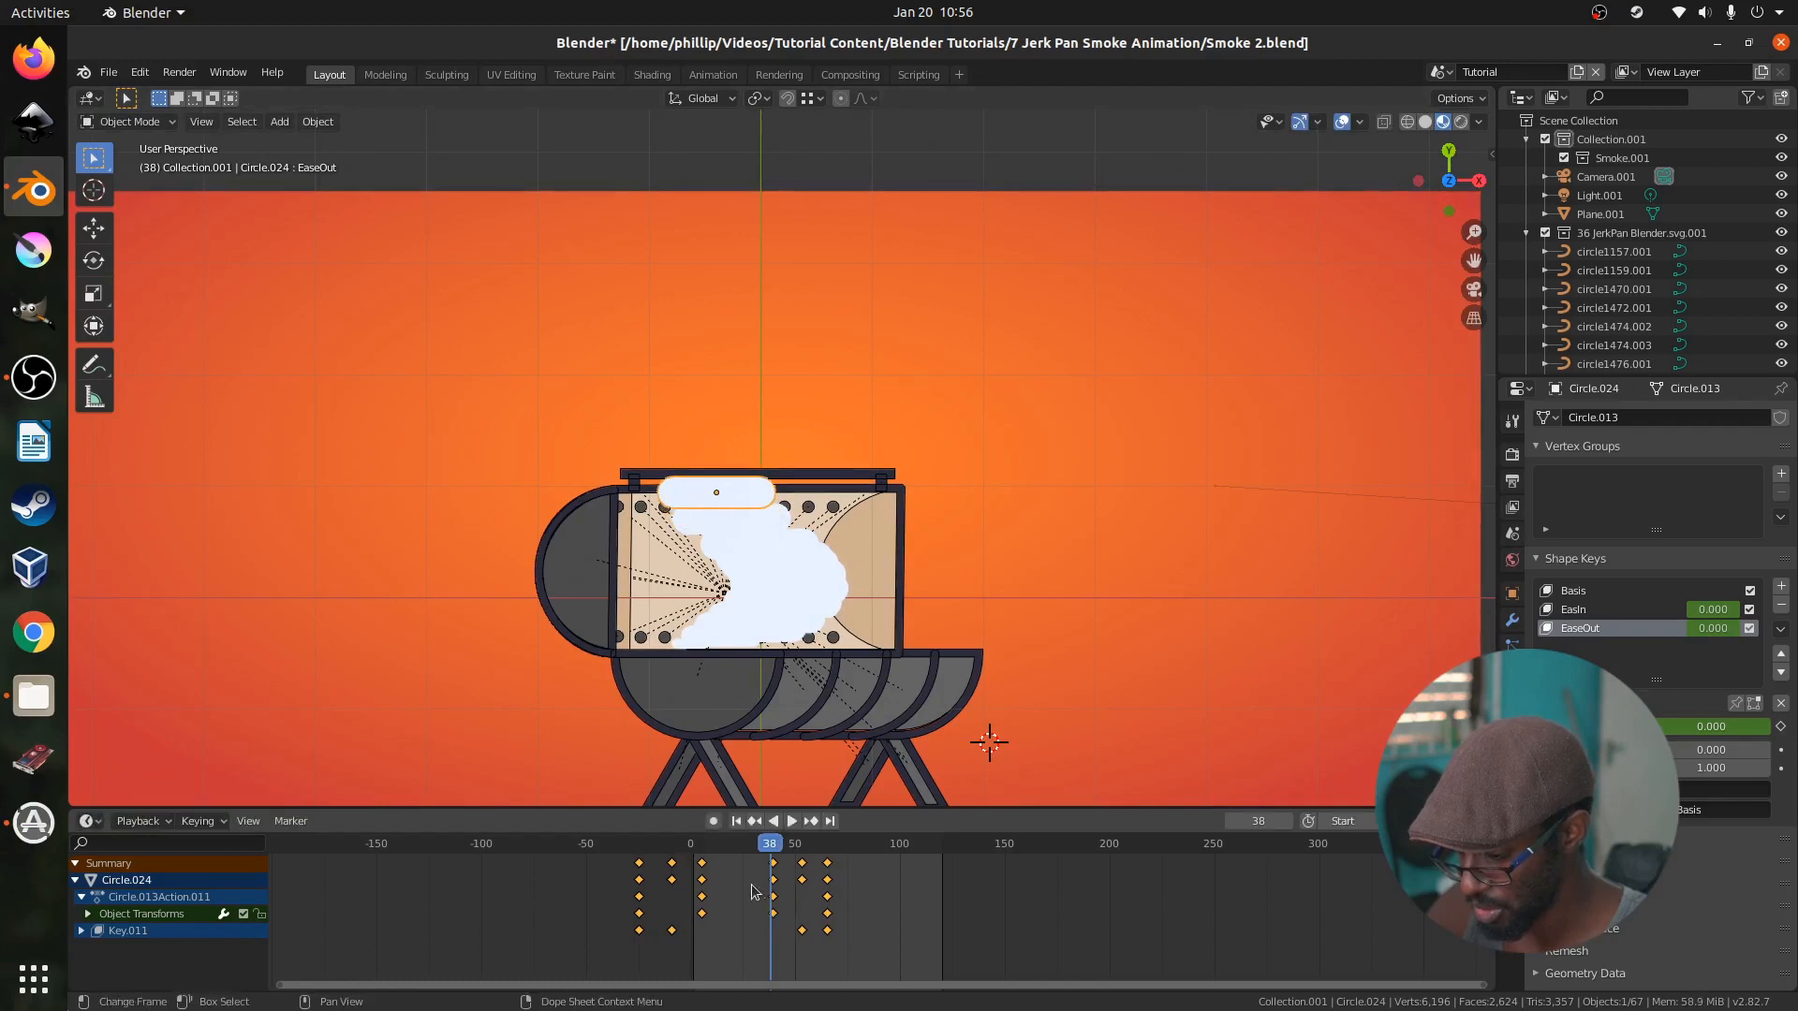
Duplicate the capsule at the grill's upper edge and shift the copy's keyframes about 10 frames earlier
key(shift+d)
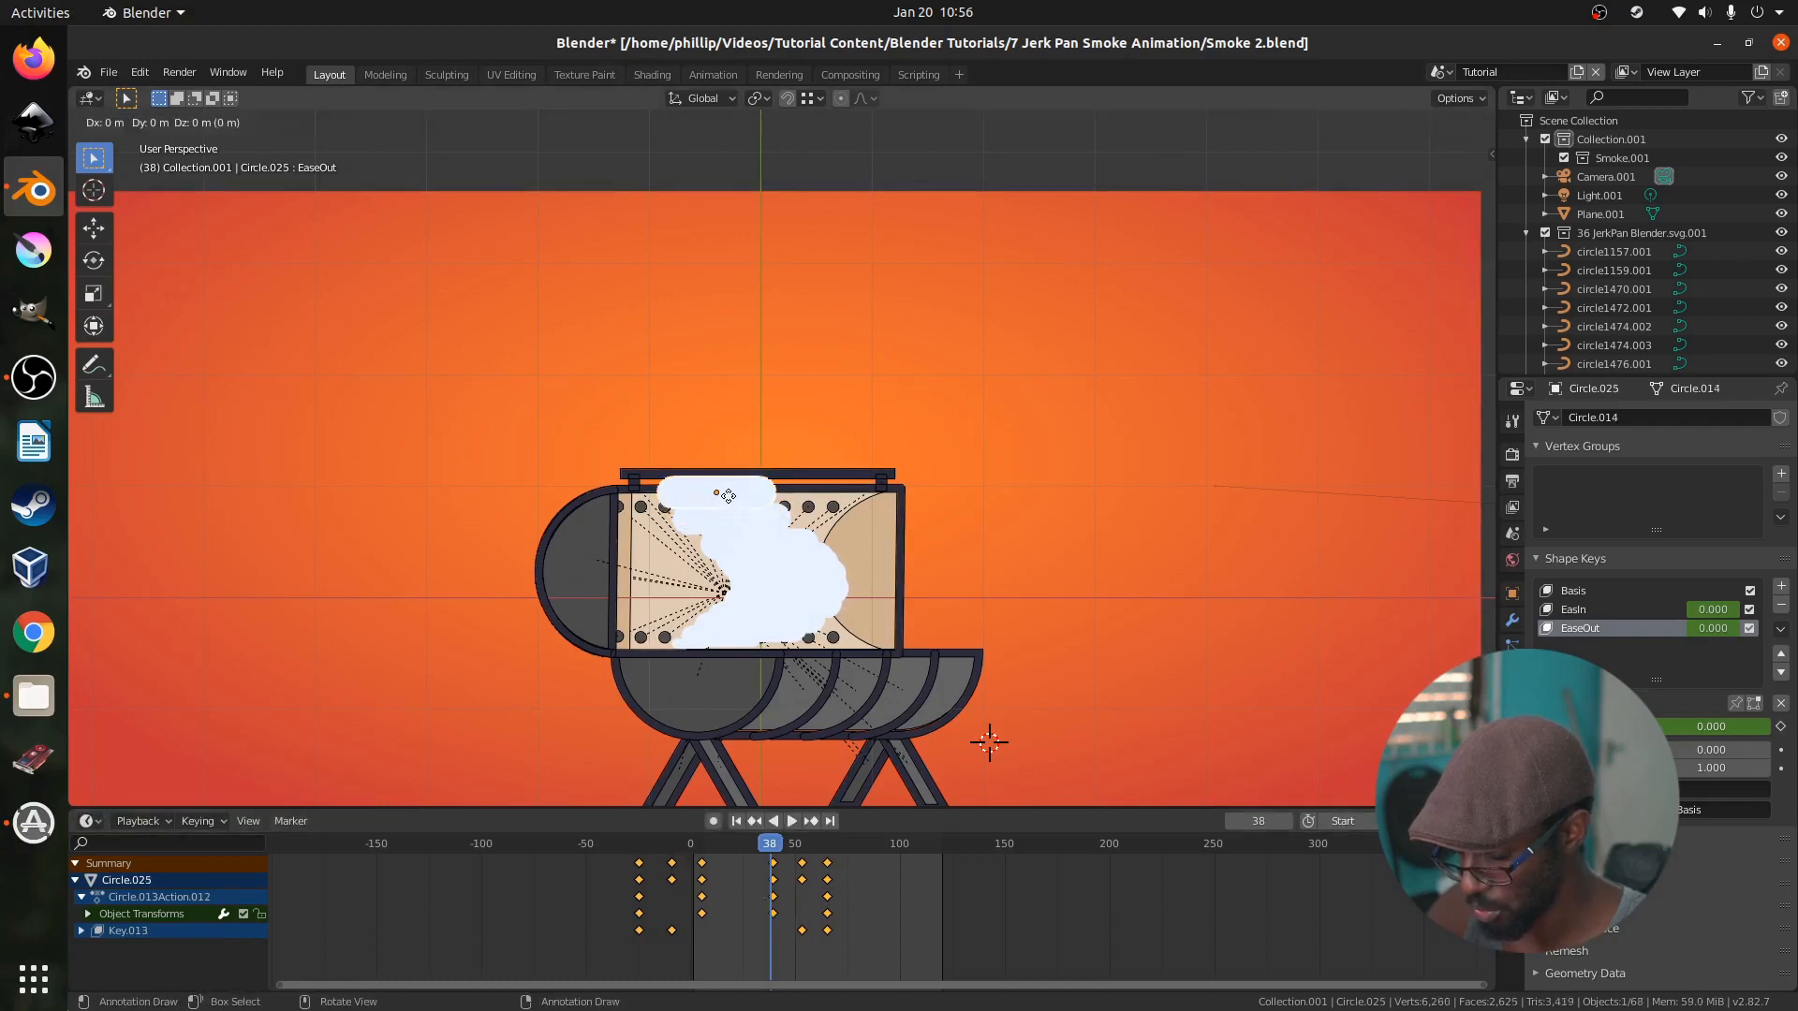
click(729, 496)
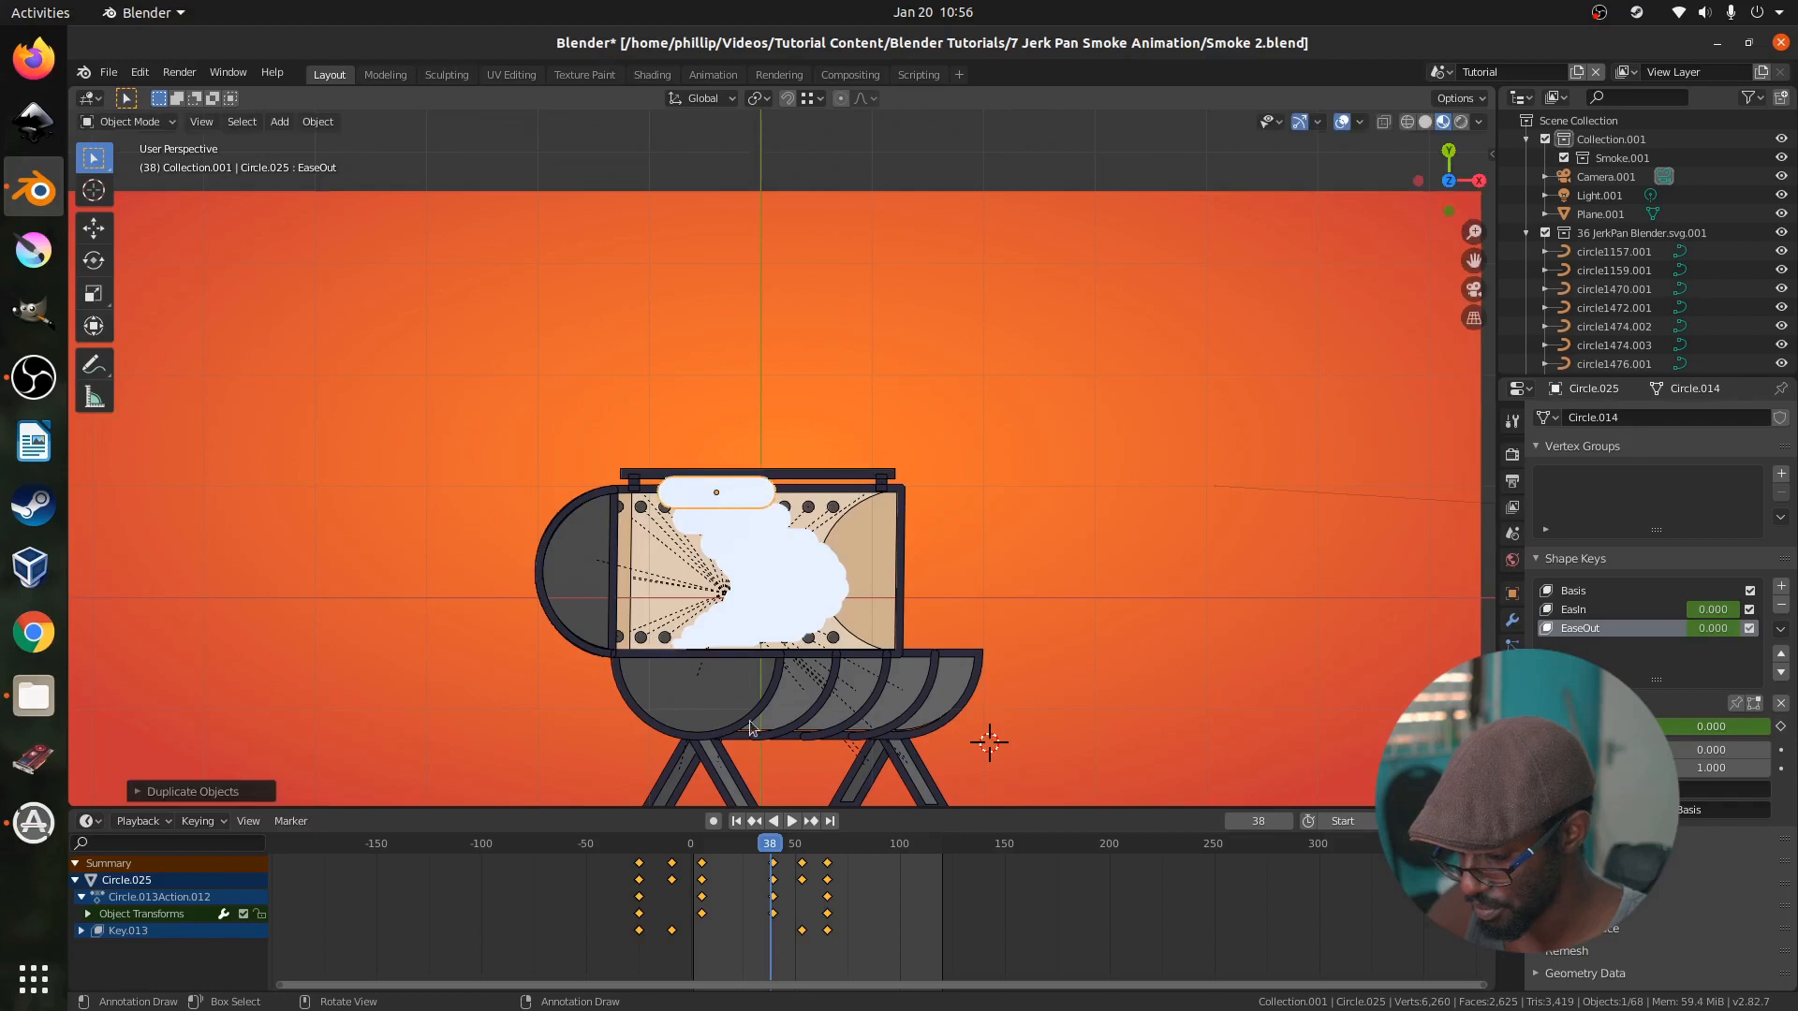
key(g)
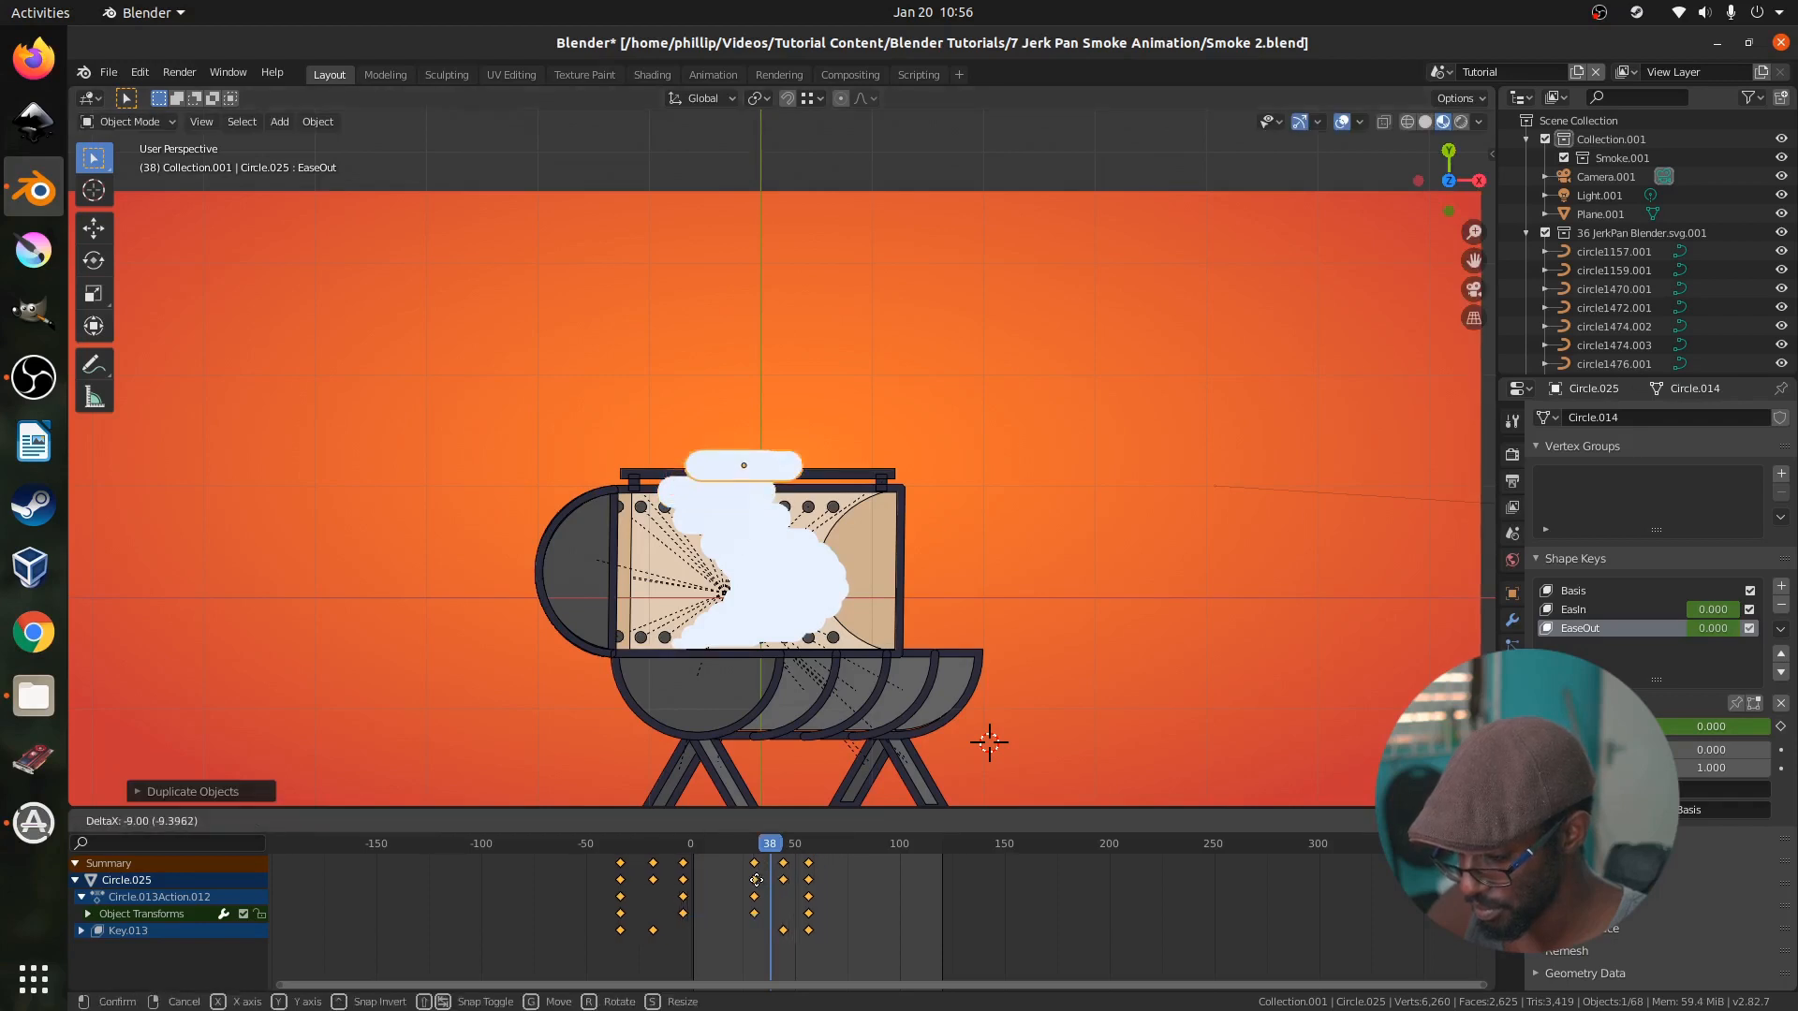
click(749, 880)
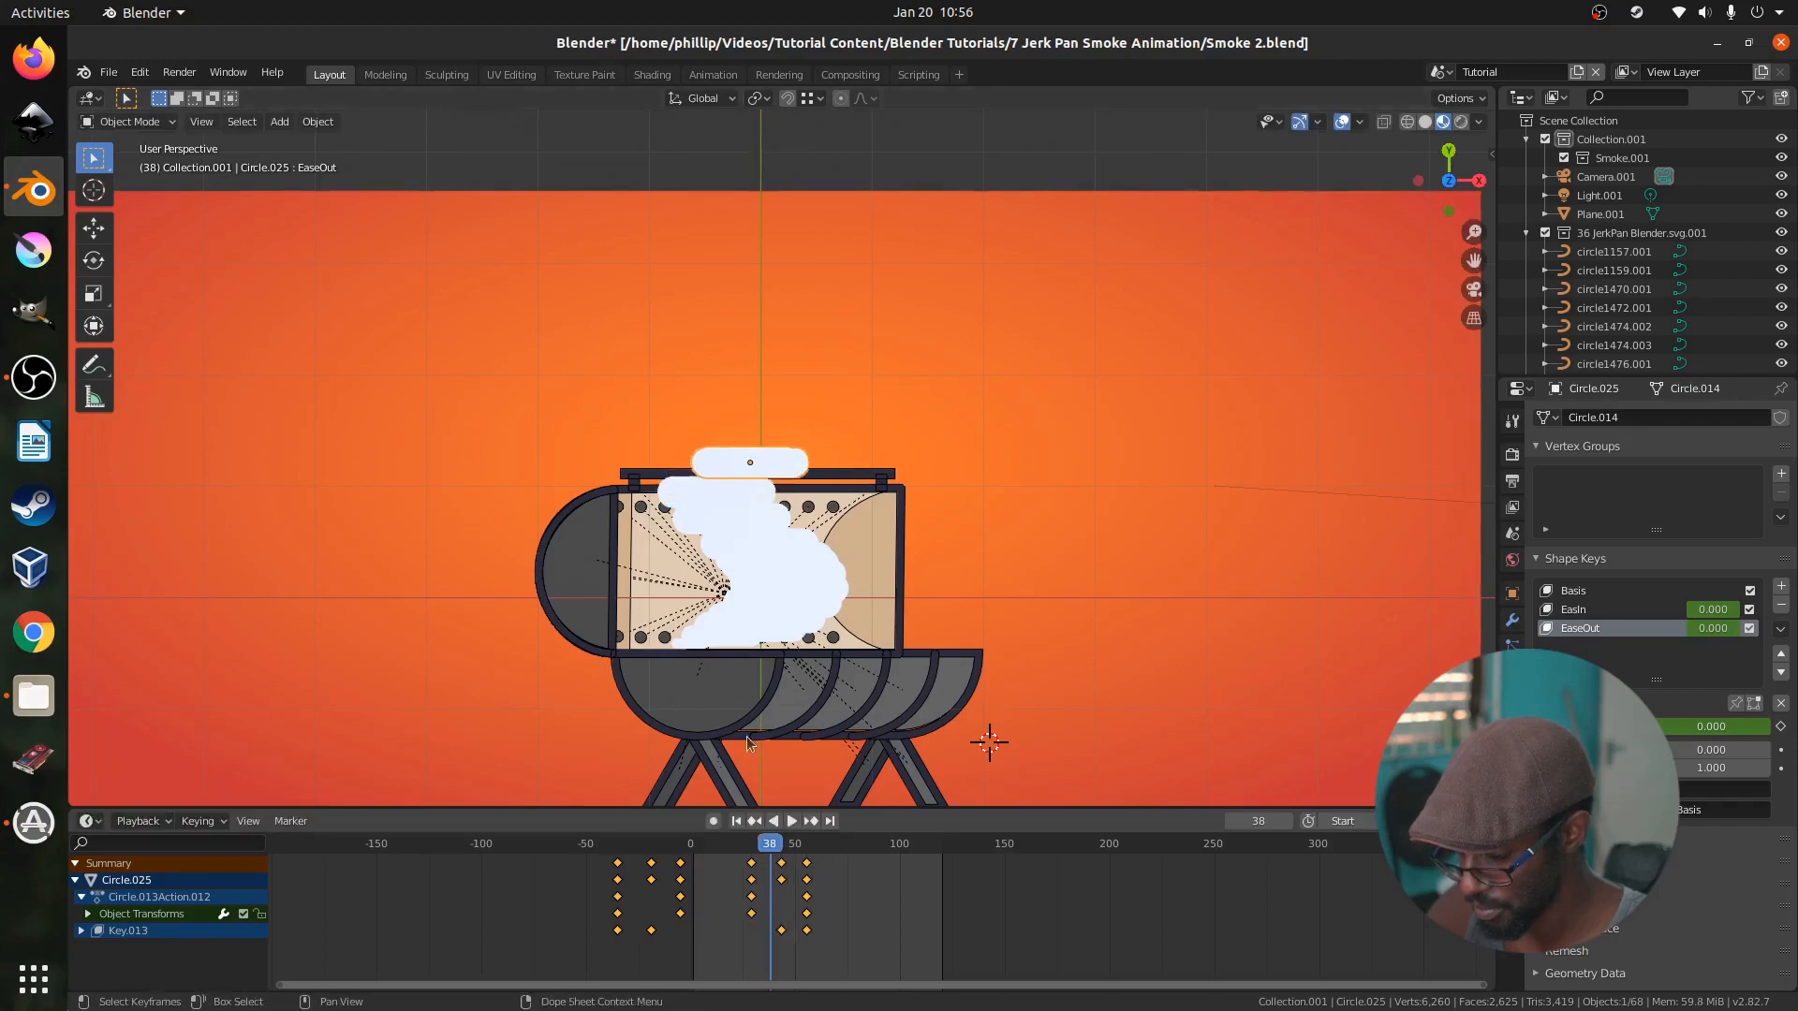
Duplicate the topmost capsule in place and shift the copy's keyframes about 6 frames earlier
key(shift+d)
click(782, 514)
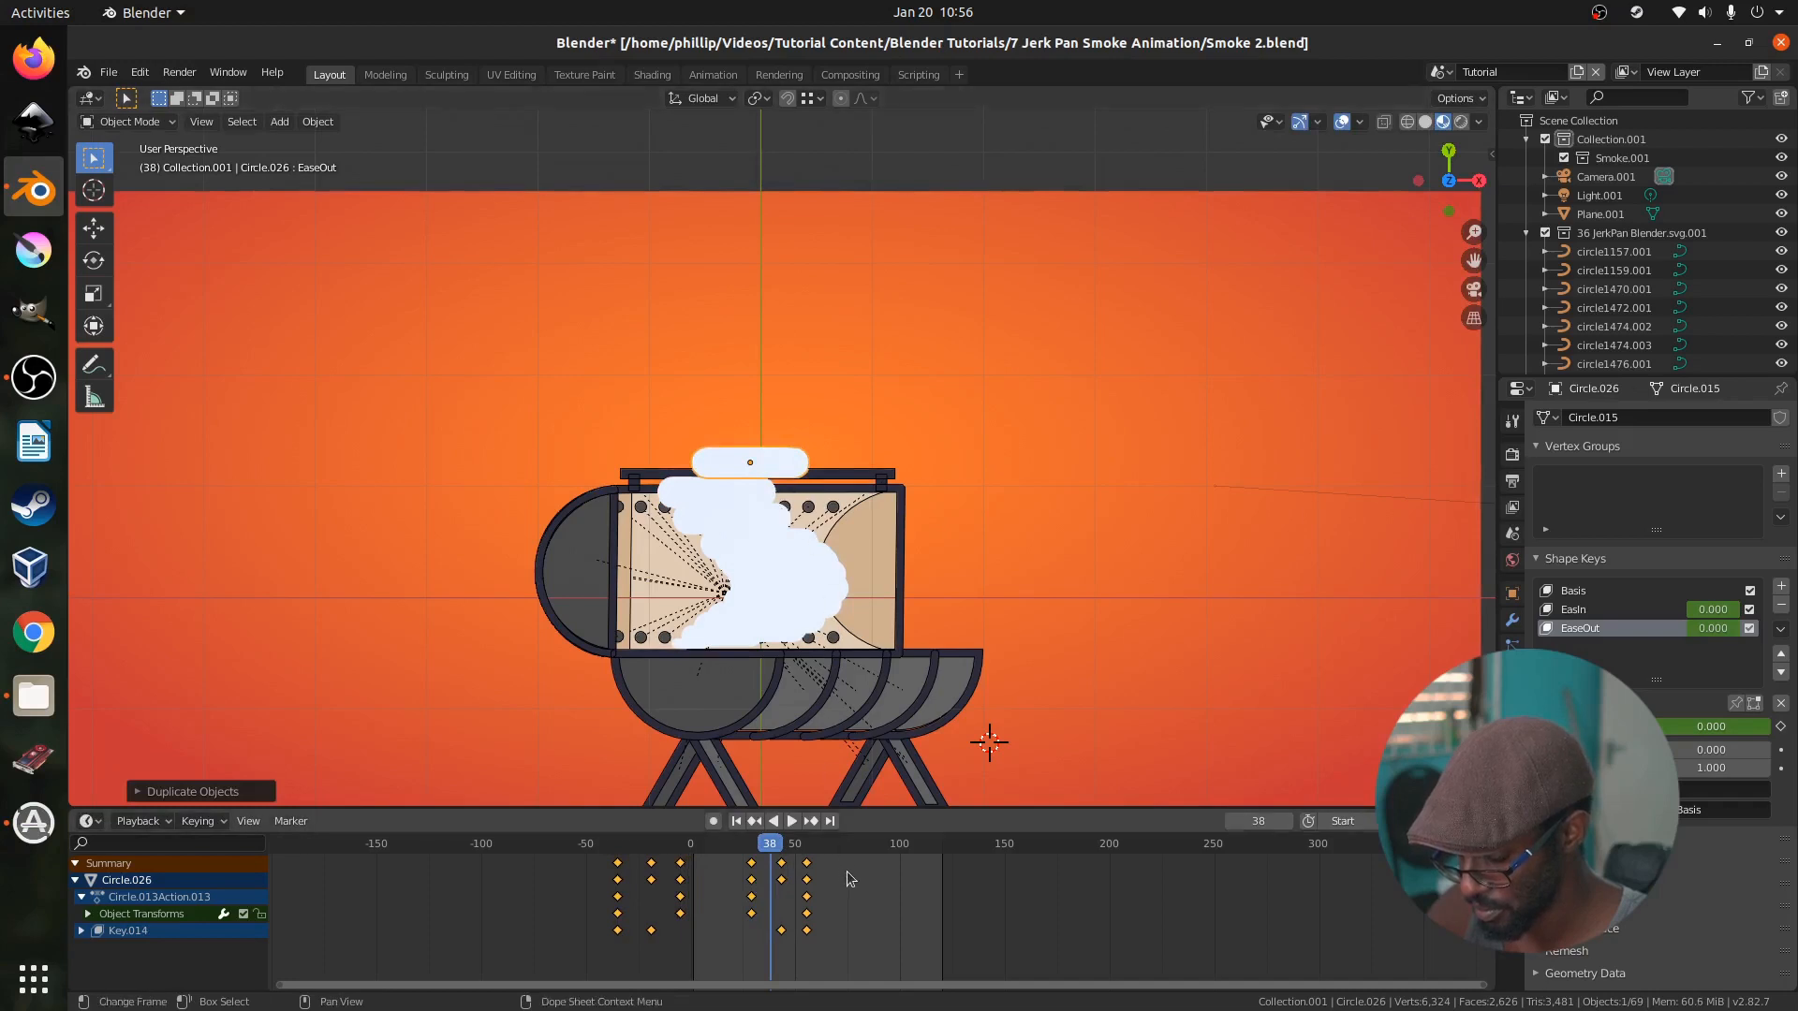
key(g)
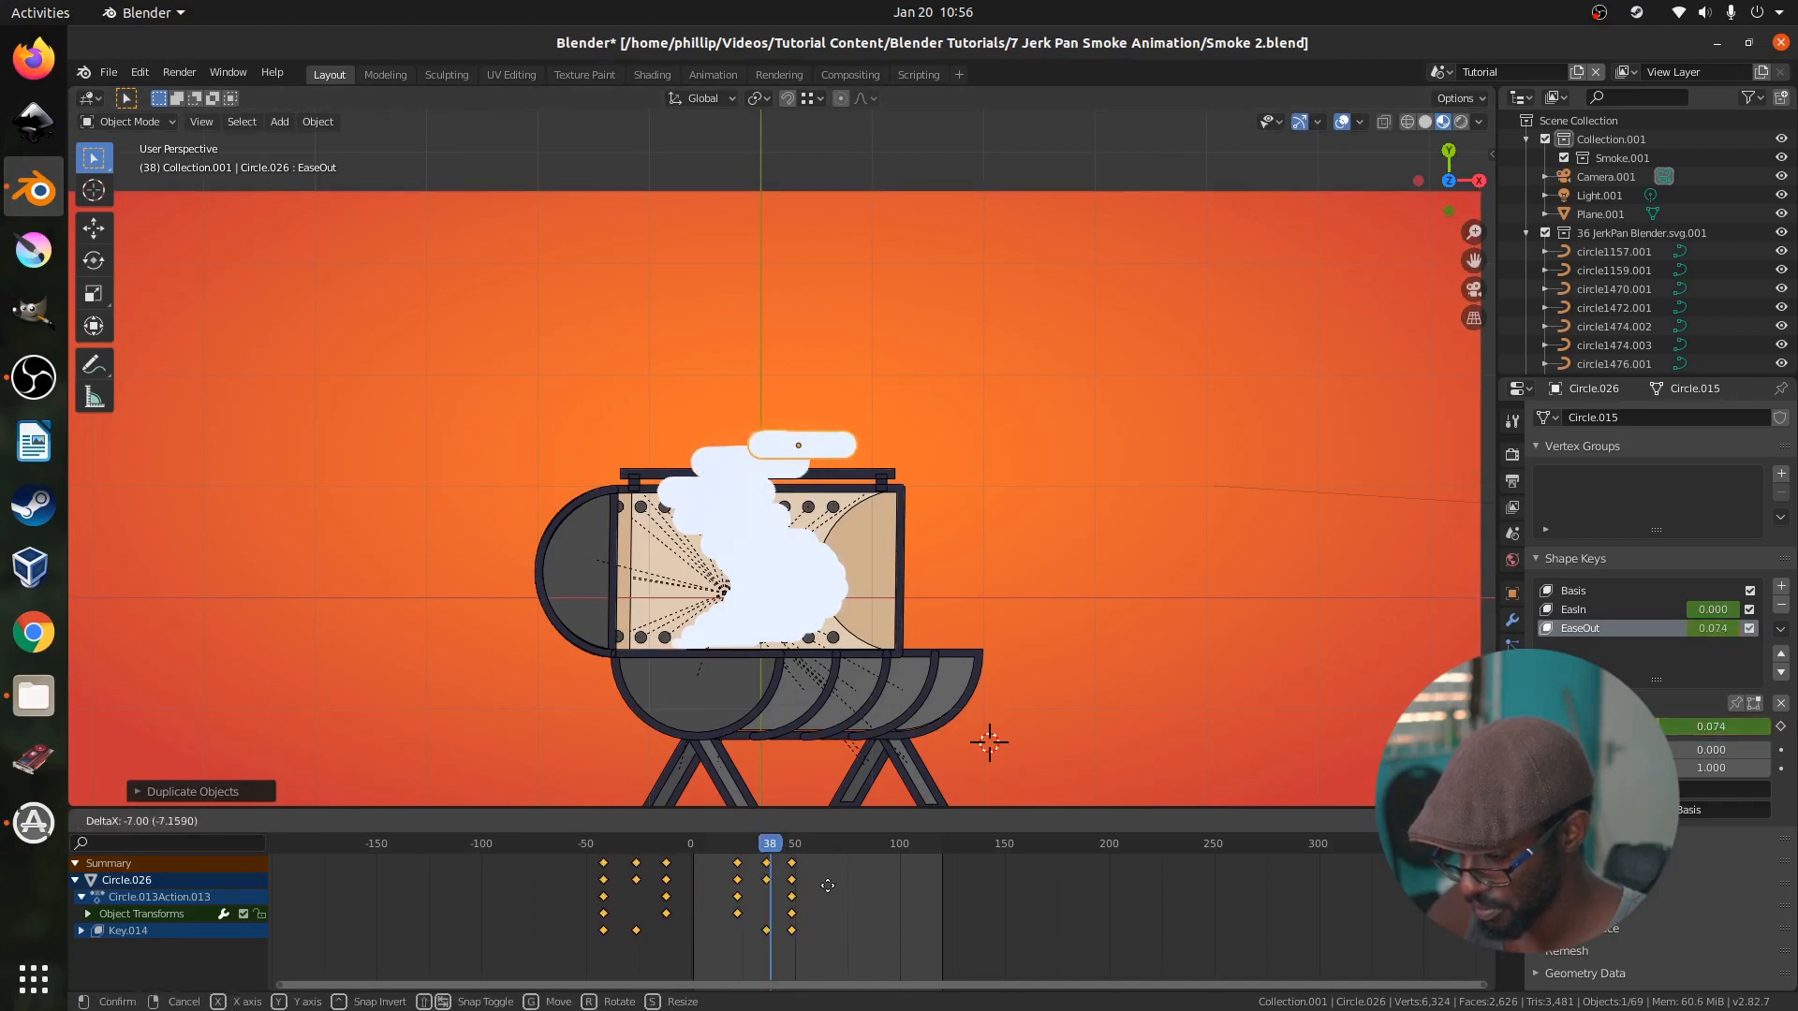
click(826, 884)
key(g)
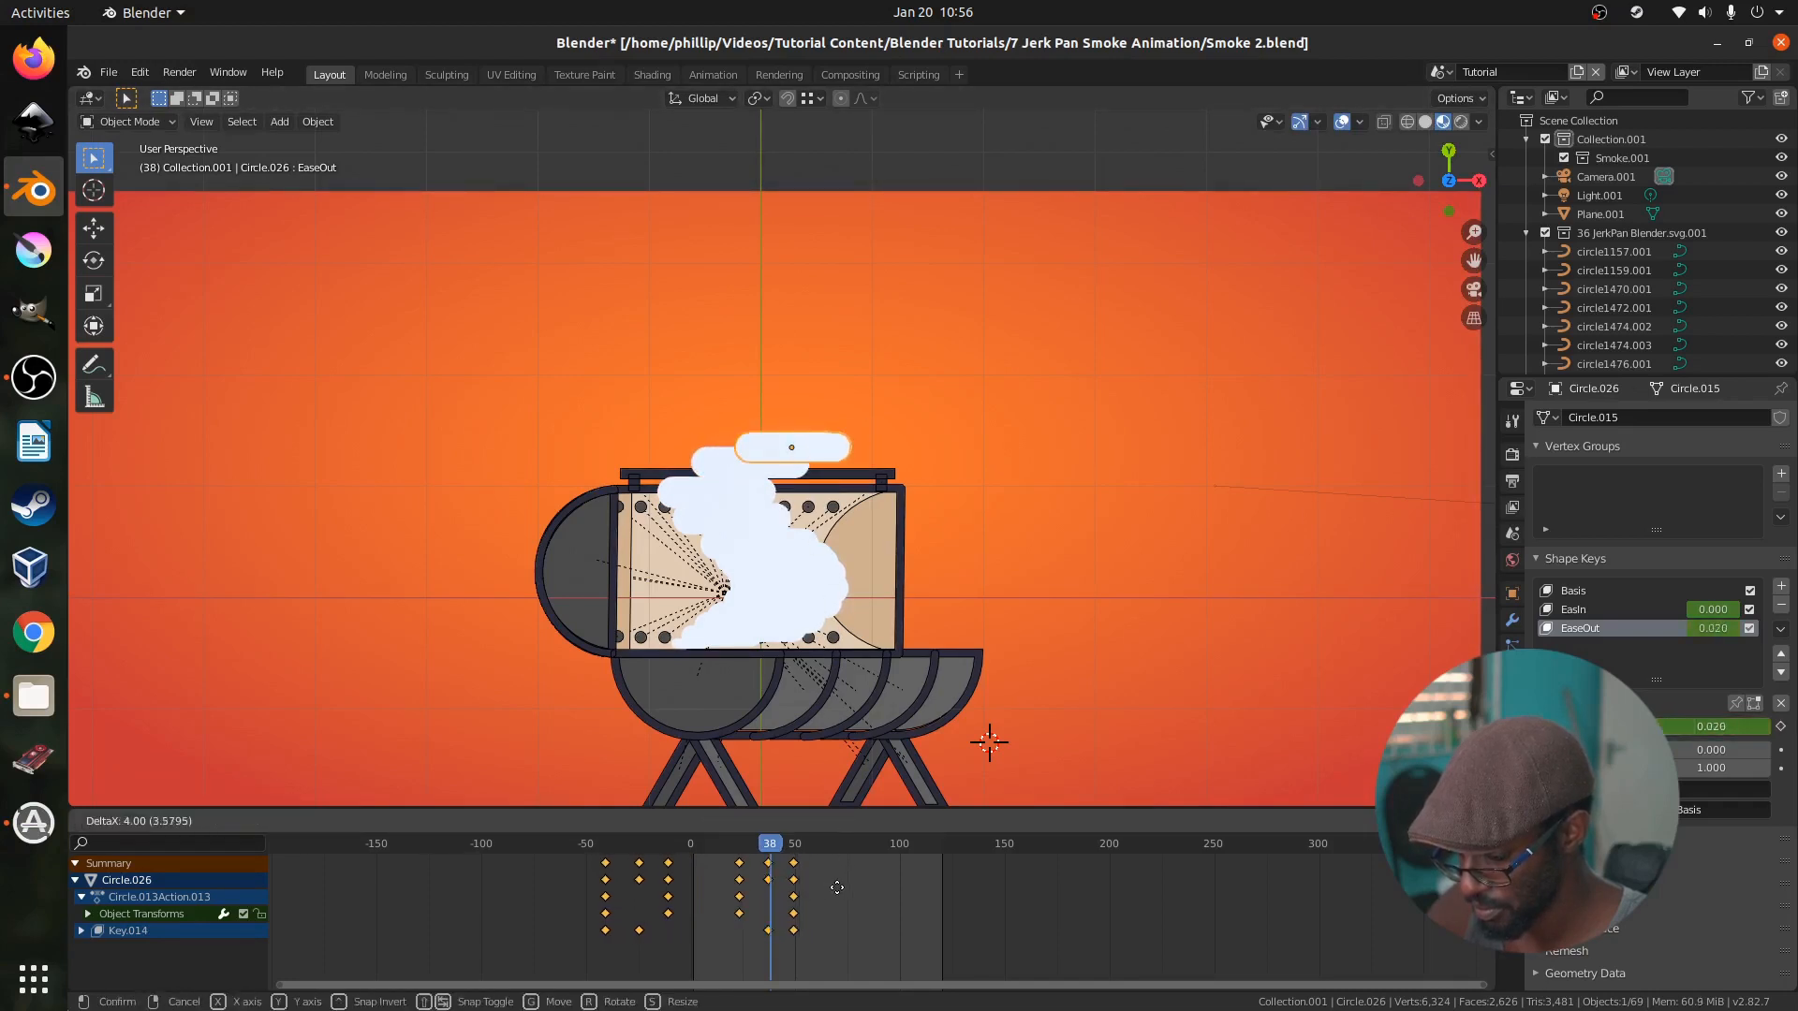
click(838, 888)
Duplicate the new topmost capsule without moving it and shift the copy's keyframes about 4 frames earlier
key(shift+d)
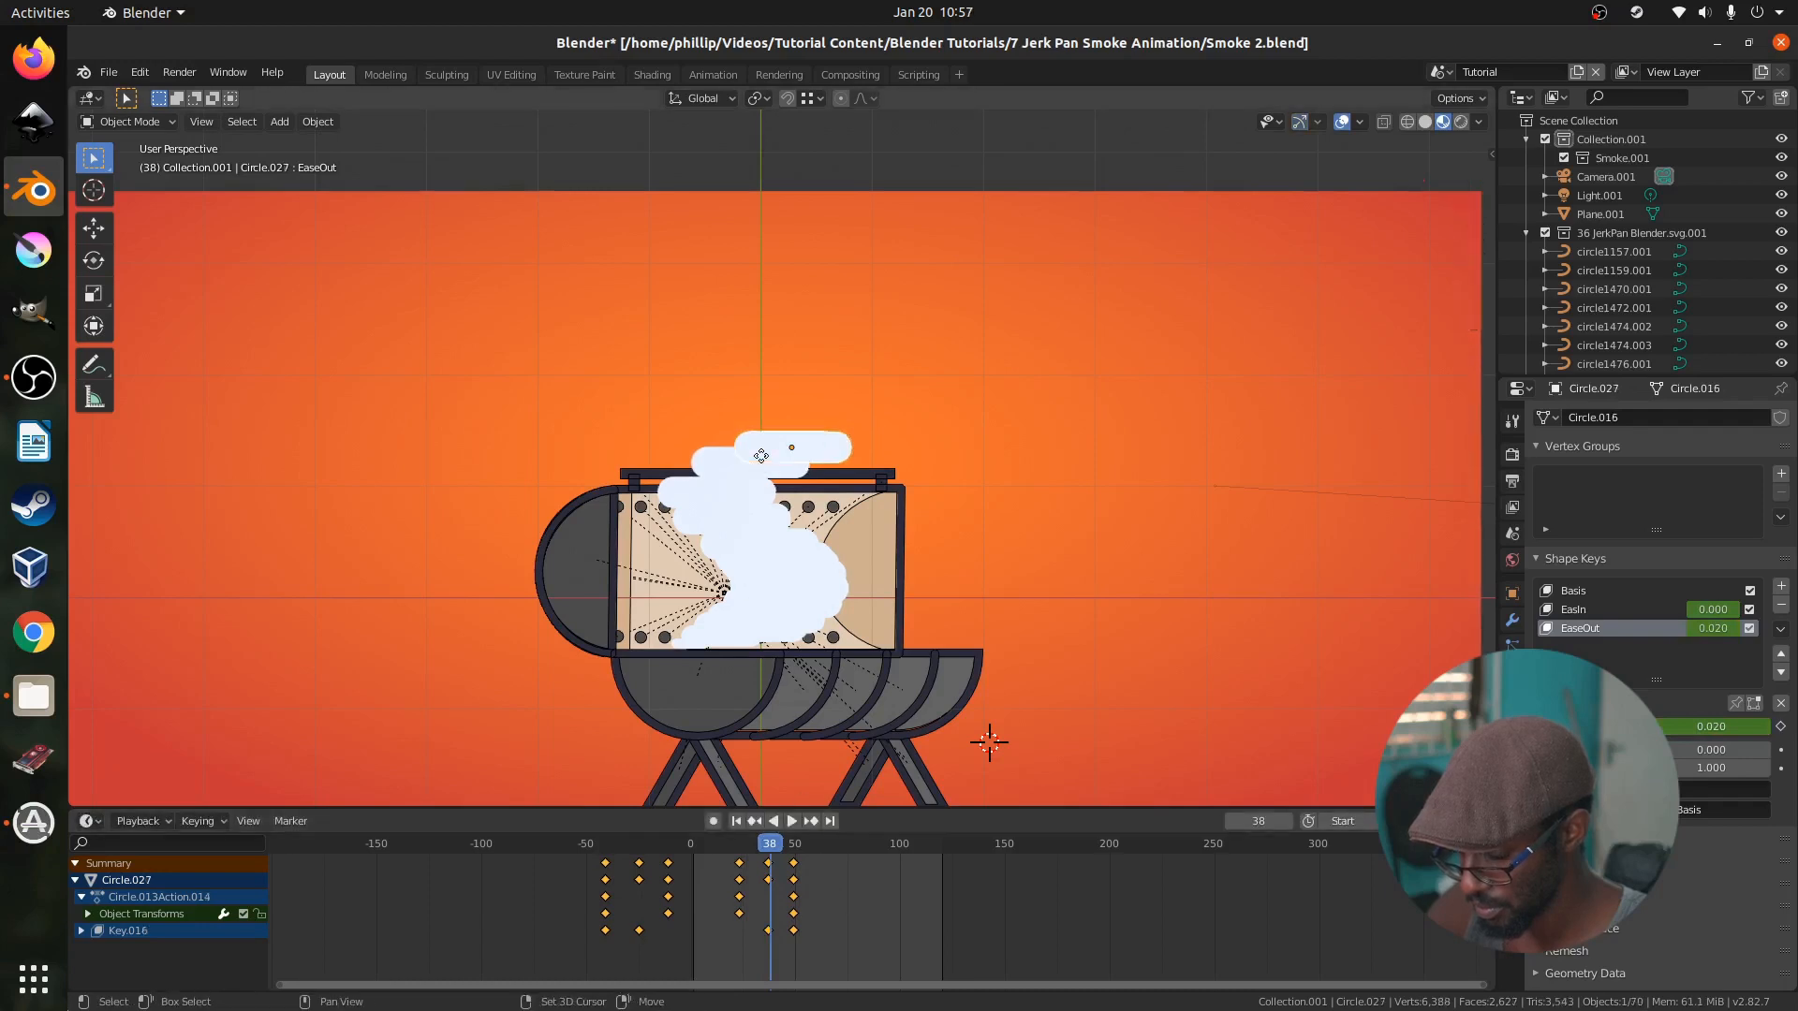
right_click(760, 453)
key(g)
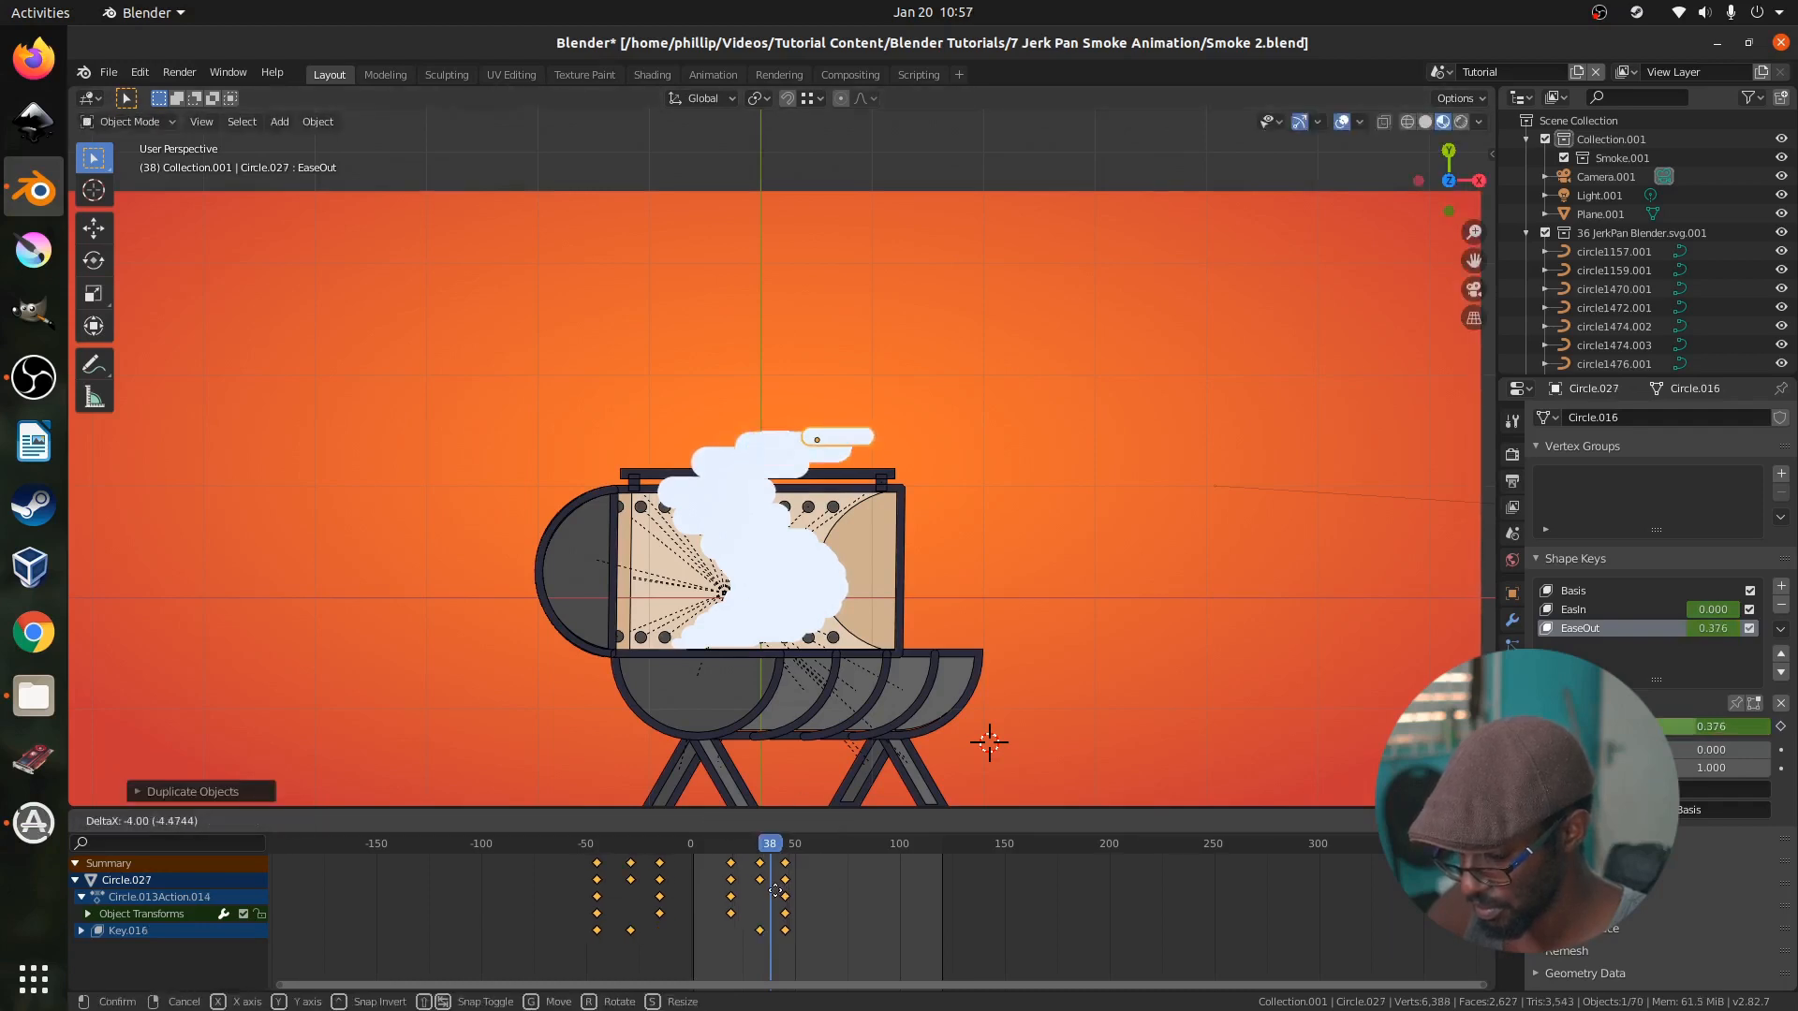
click(781, 899)
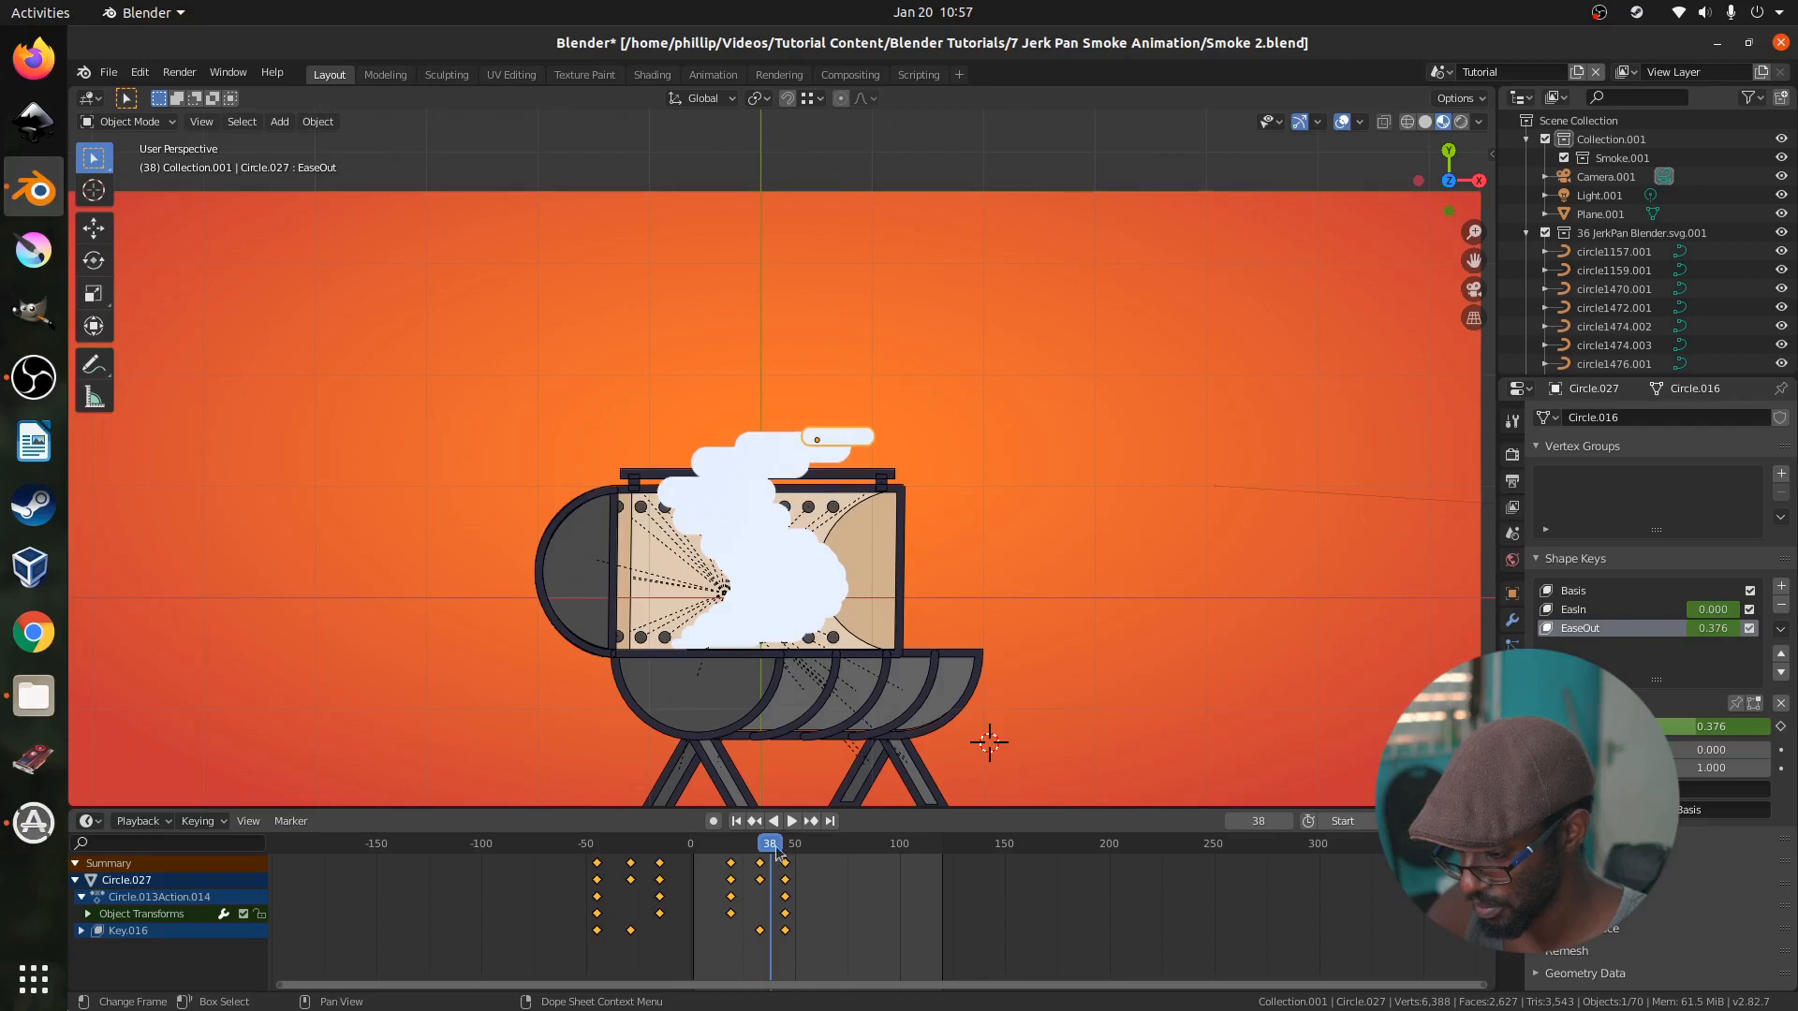
Play the animation from the start to frame 35 and delete one capsule at the grill's upper edge and one in the dense middle
click(694, 855)
key(space)
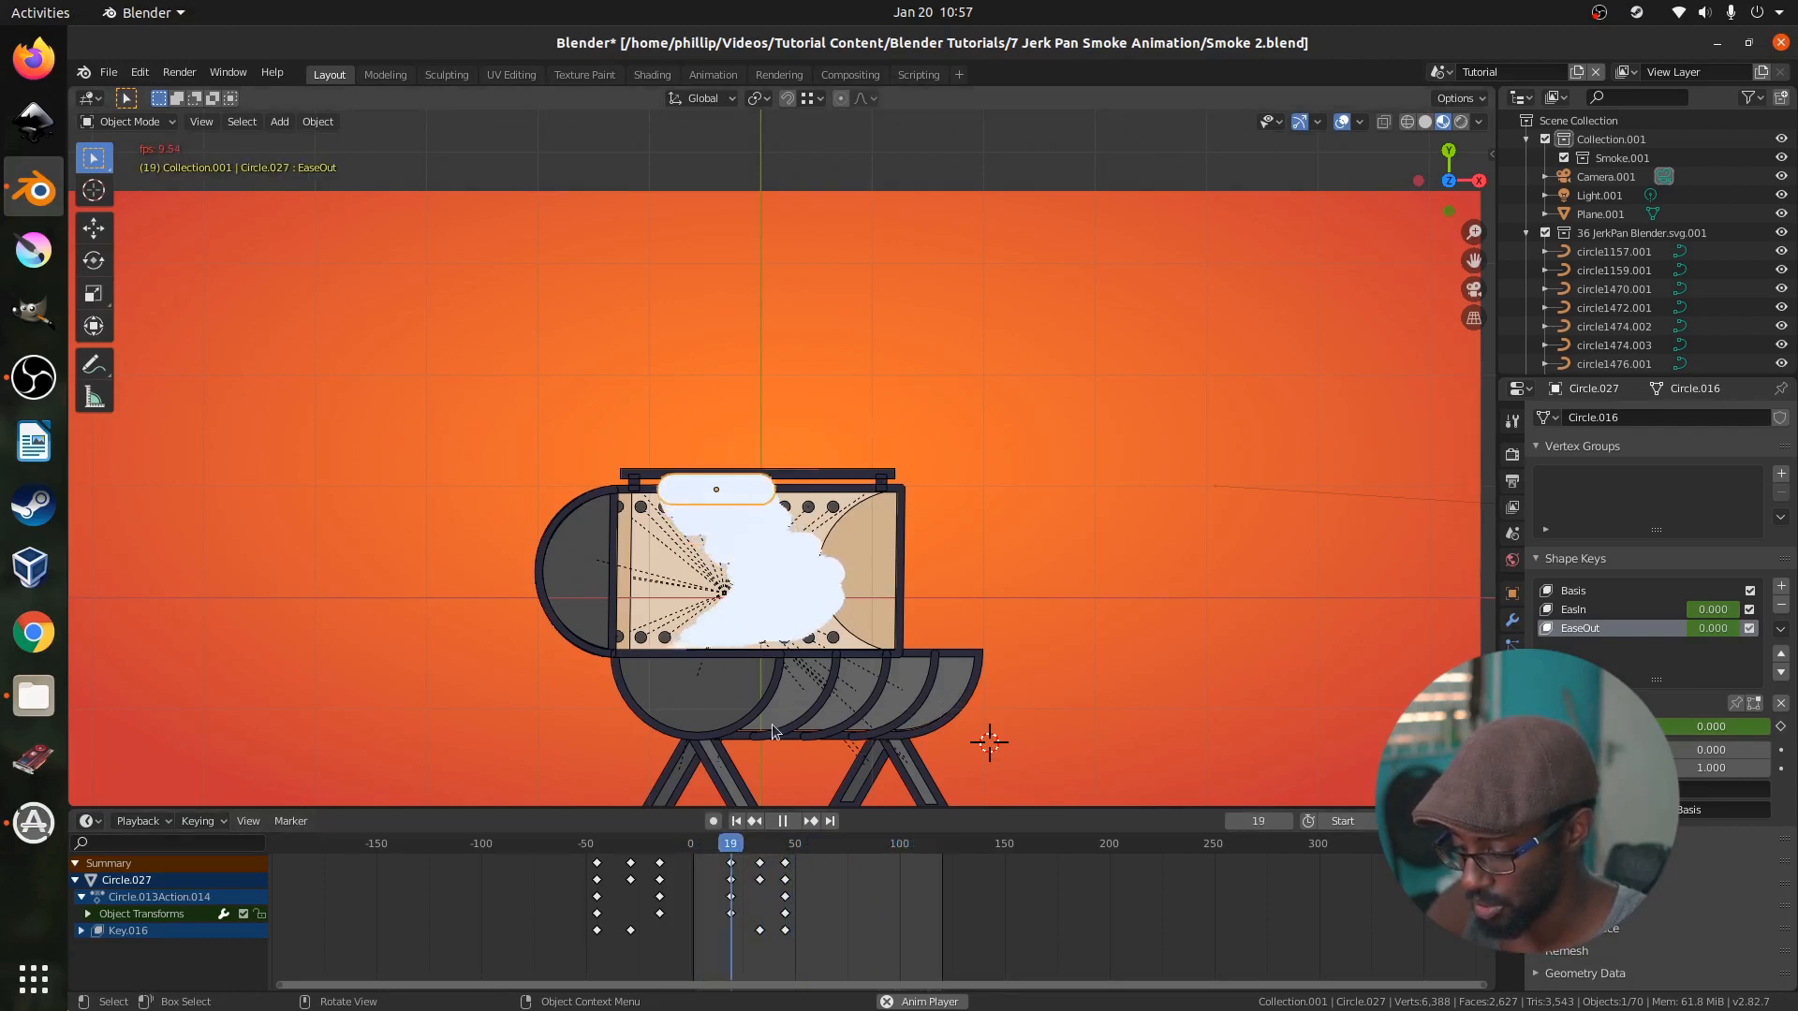
key(space)
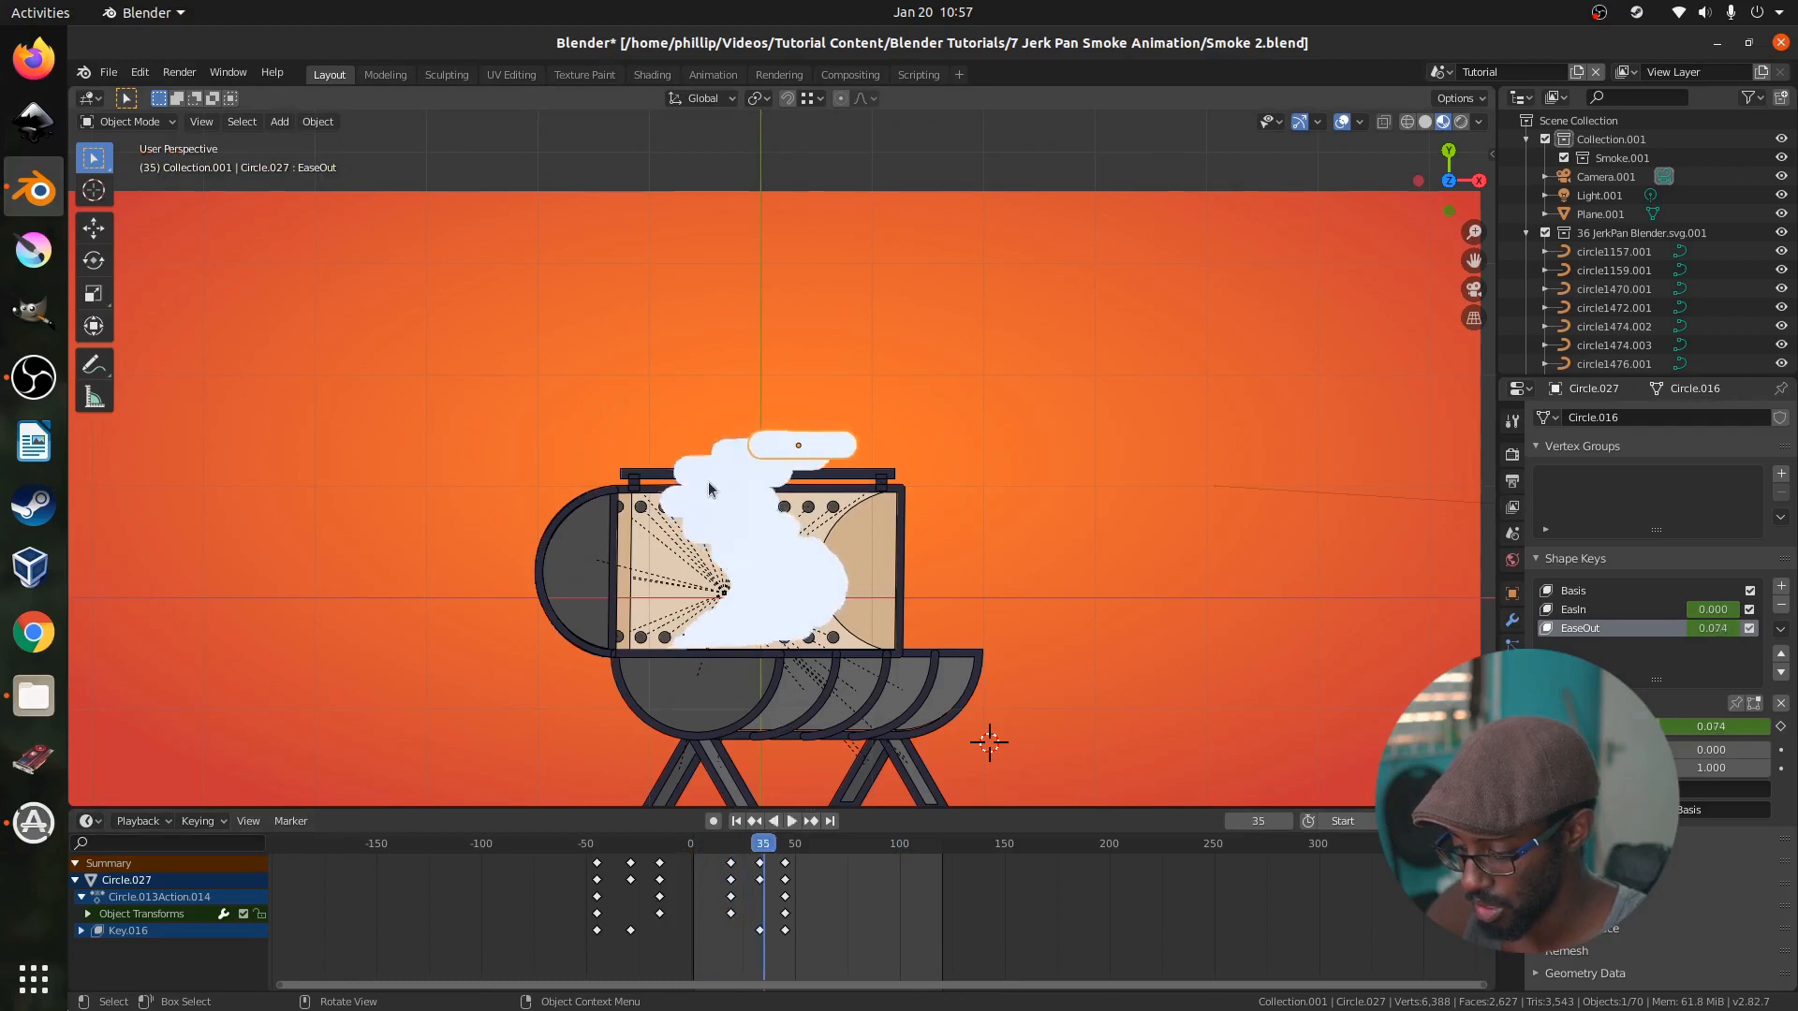
click(704, 474)
key(Delete)
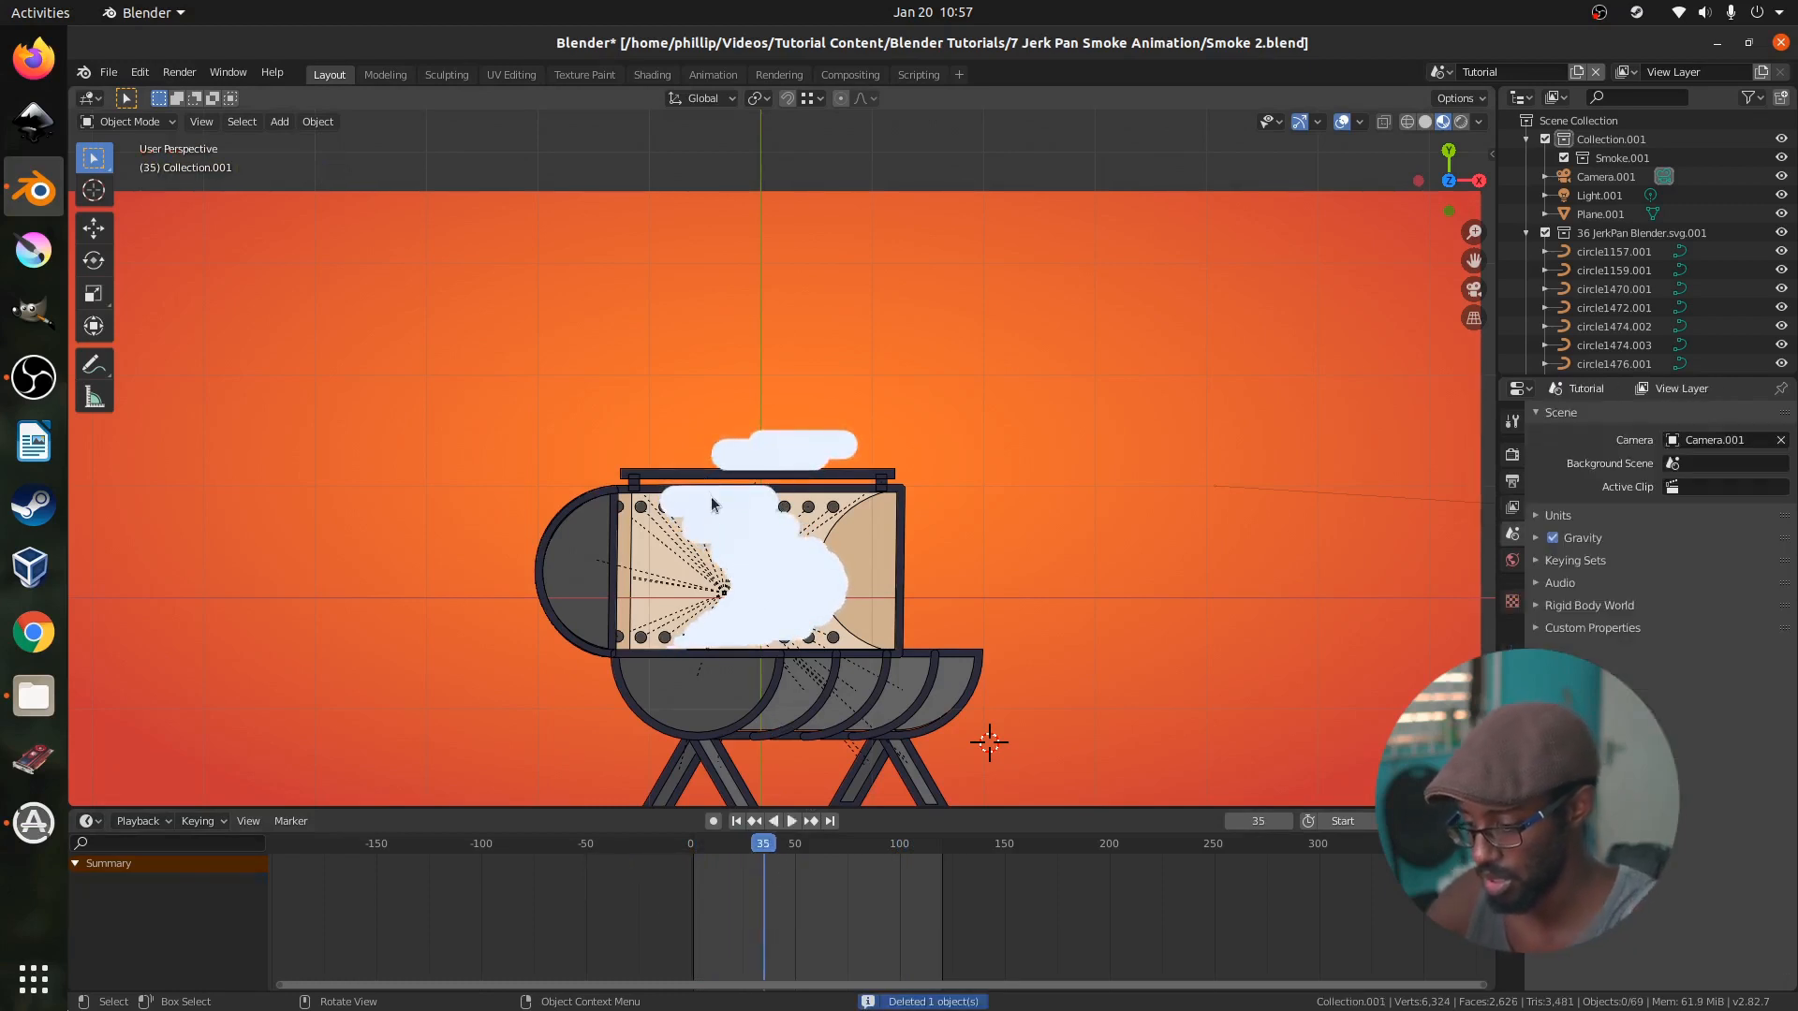
click(781, 561)
key(Delete)
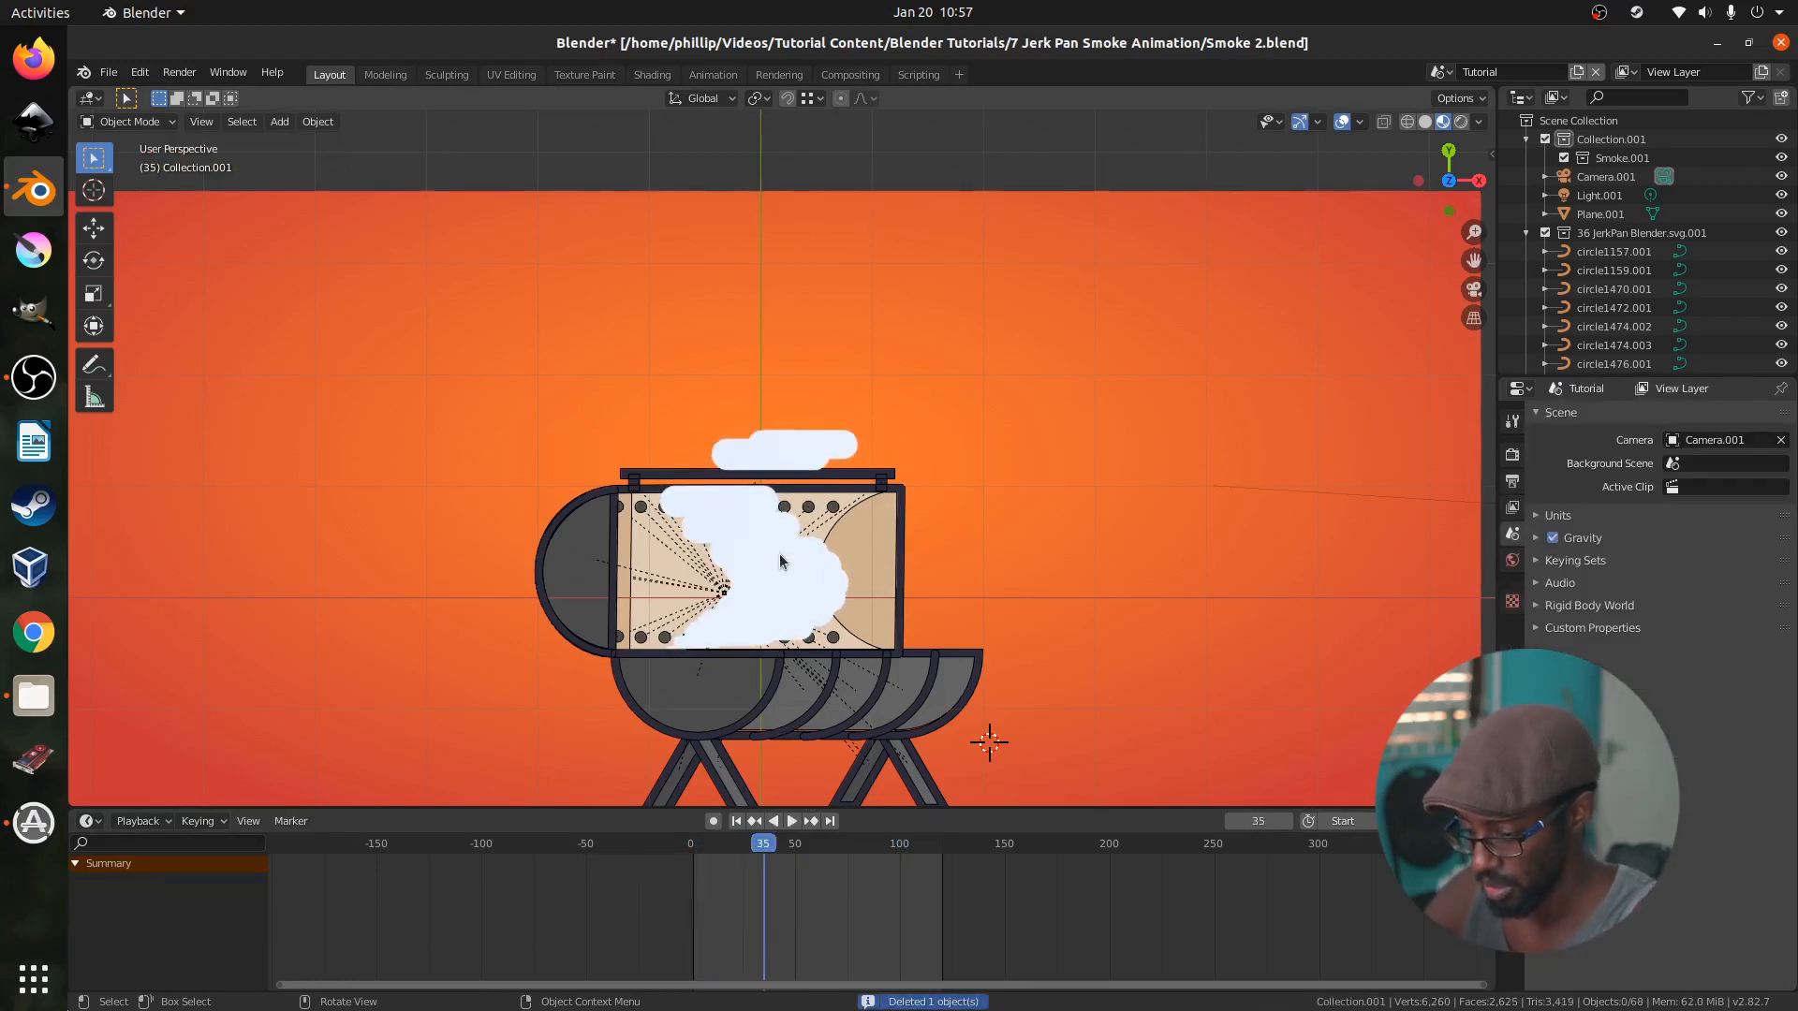
Replay from frame 1 to frame 55 and delete two more overlapping capsules from the middle of the smoke
key(shift+Left)
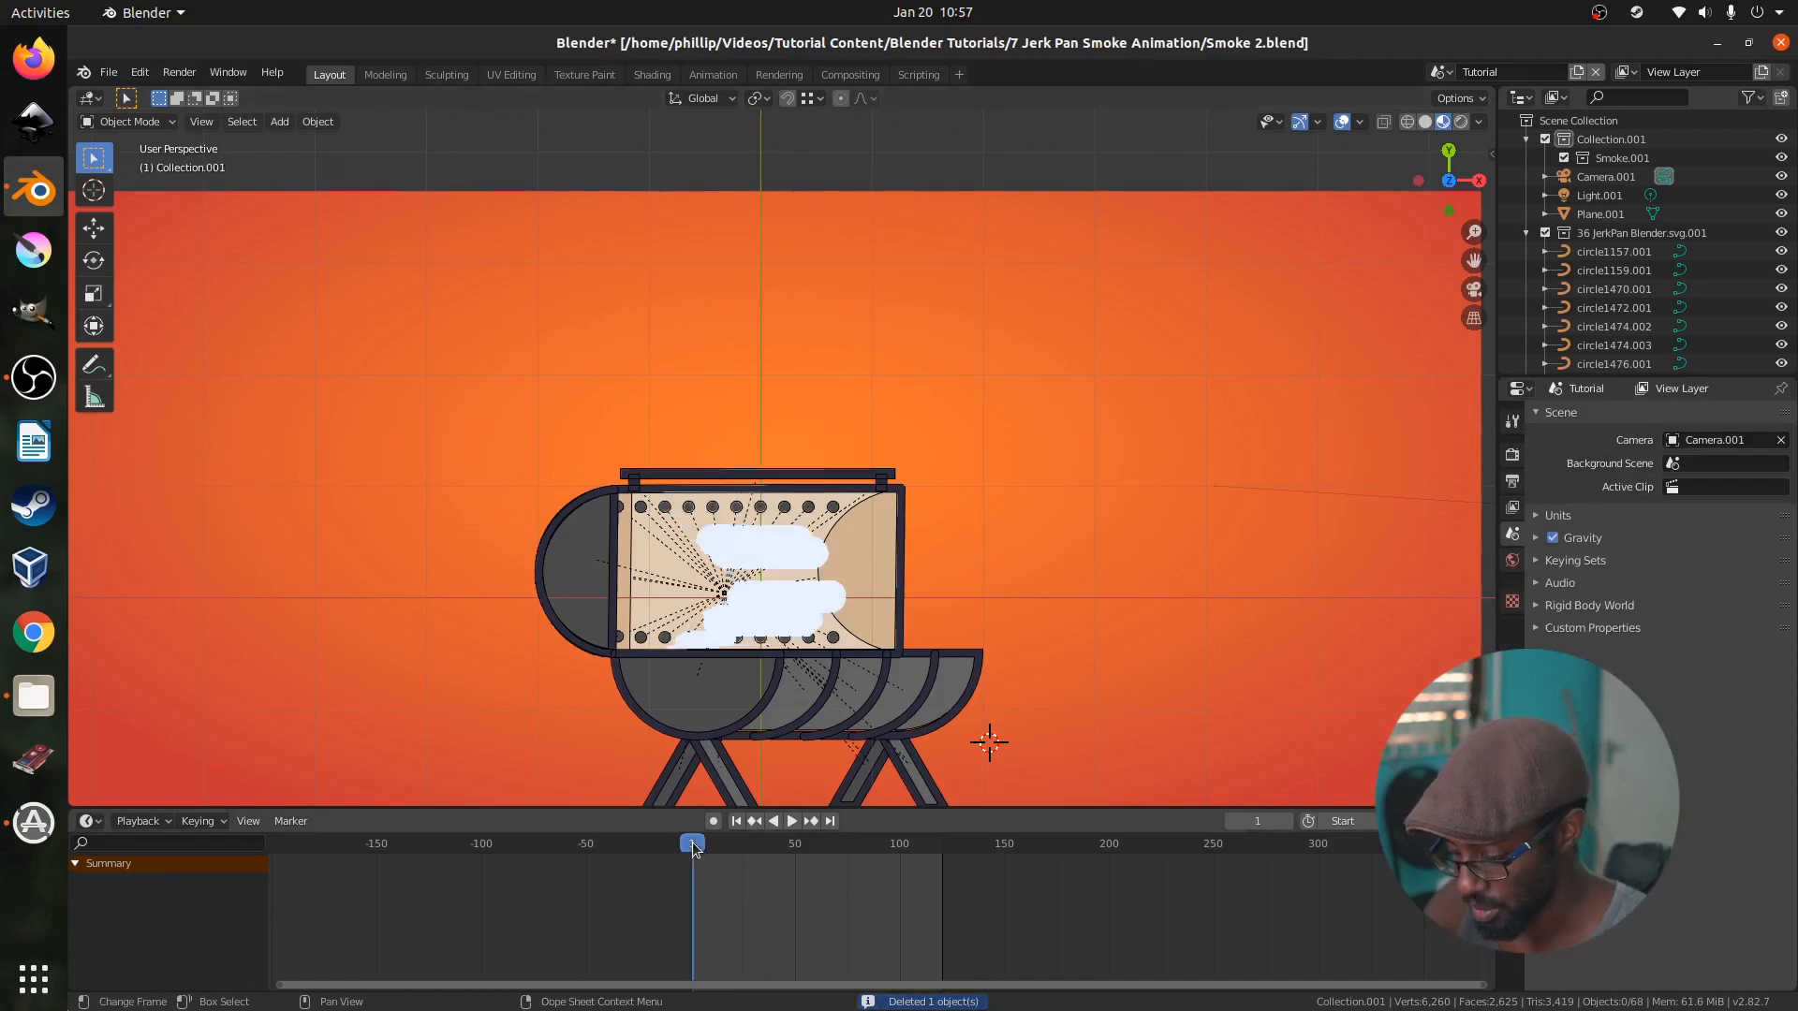
key(space)
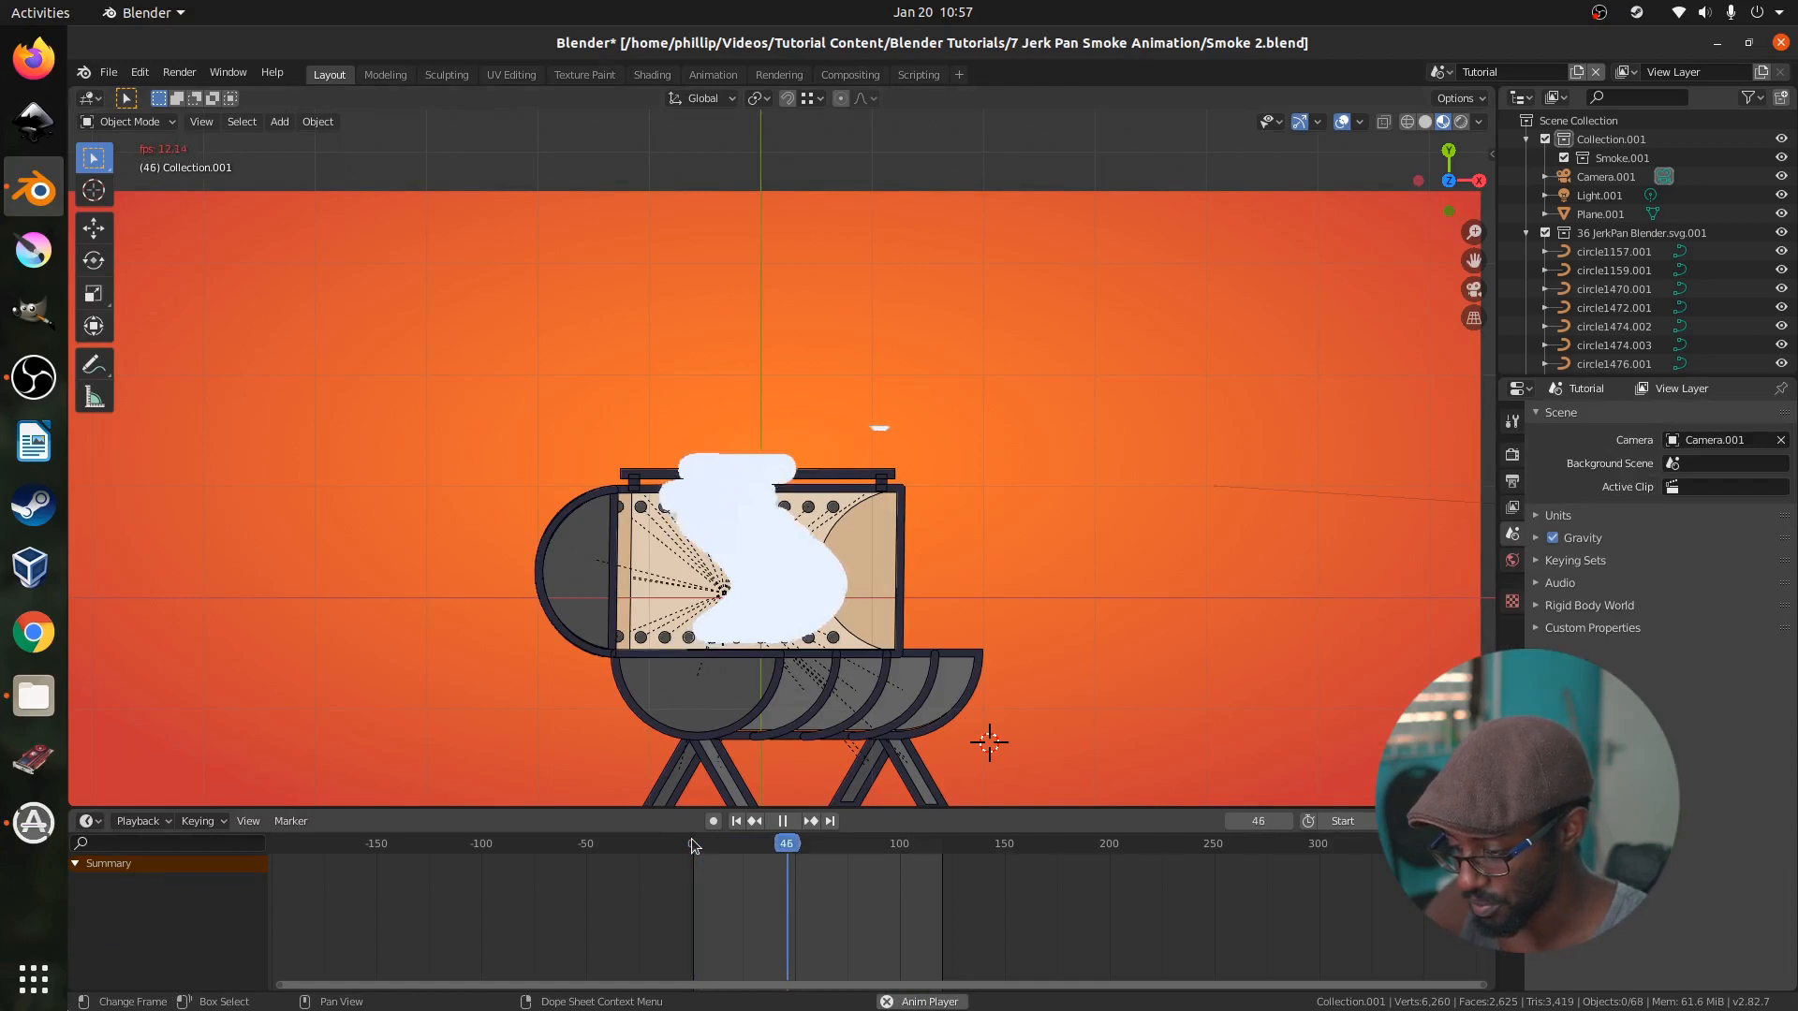
key(space)
click(739, 536)
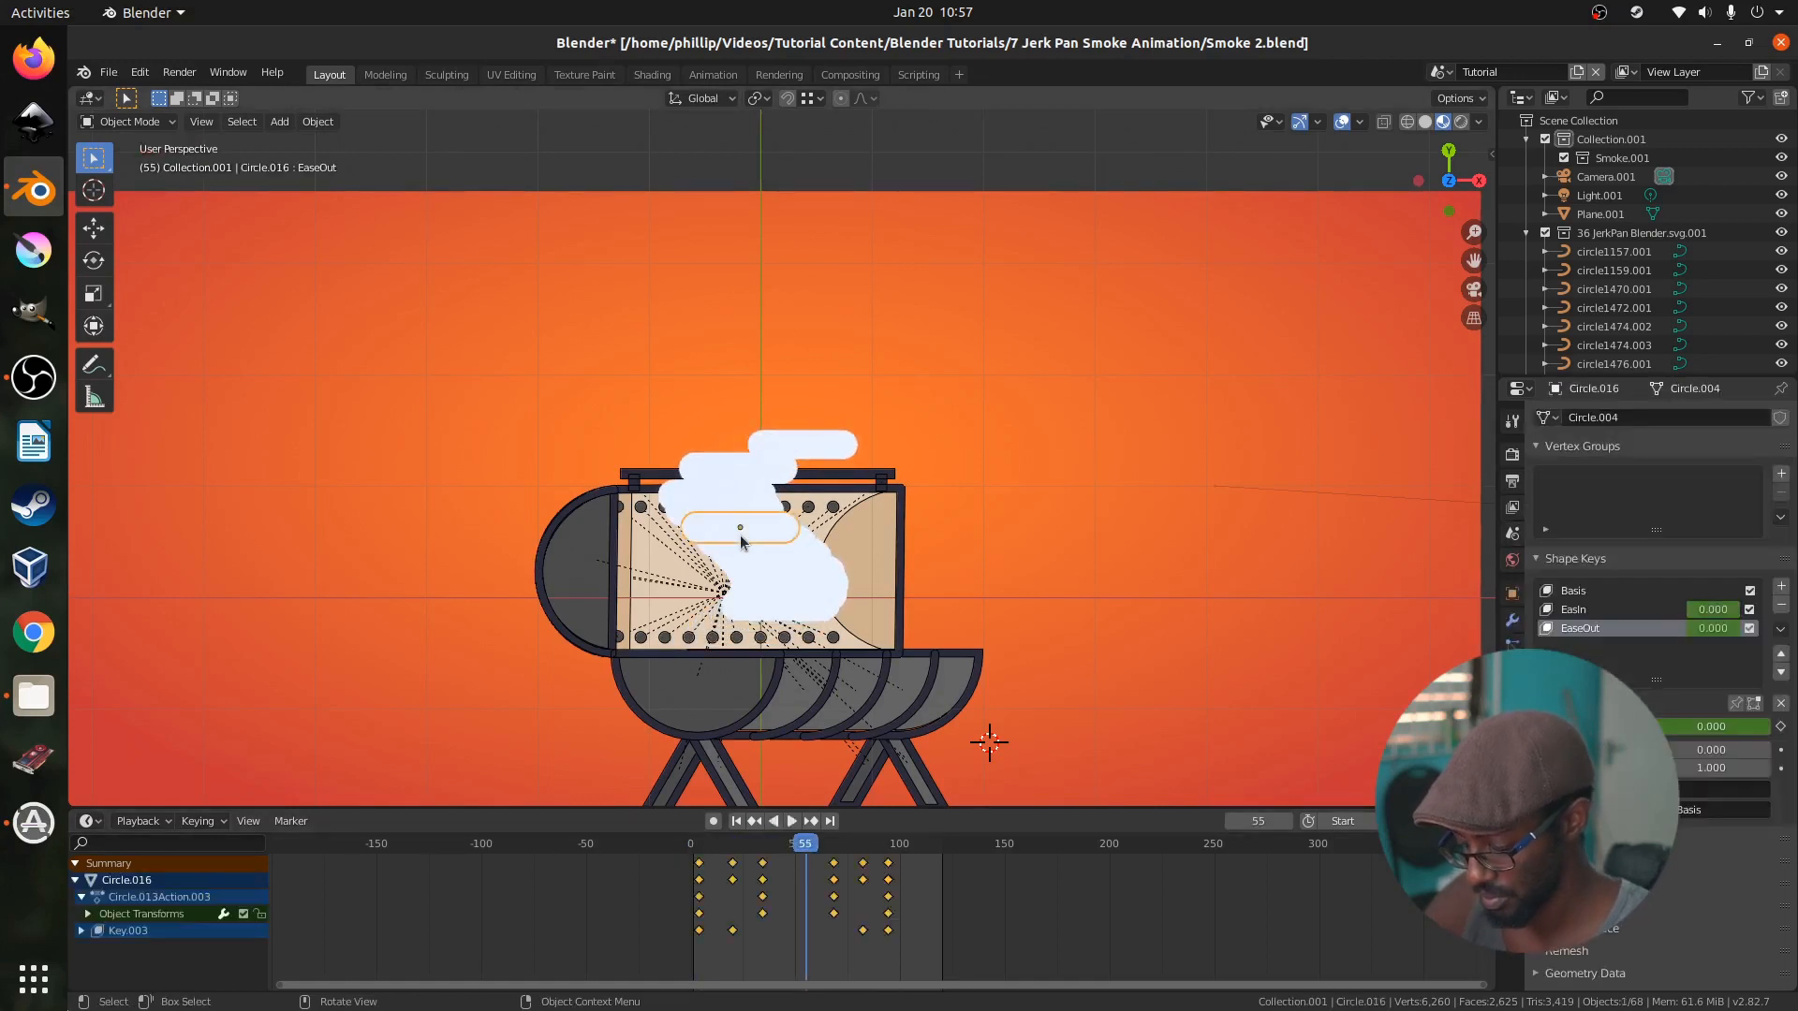
key(Delete)
click(772, 580)
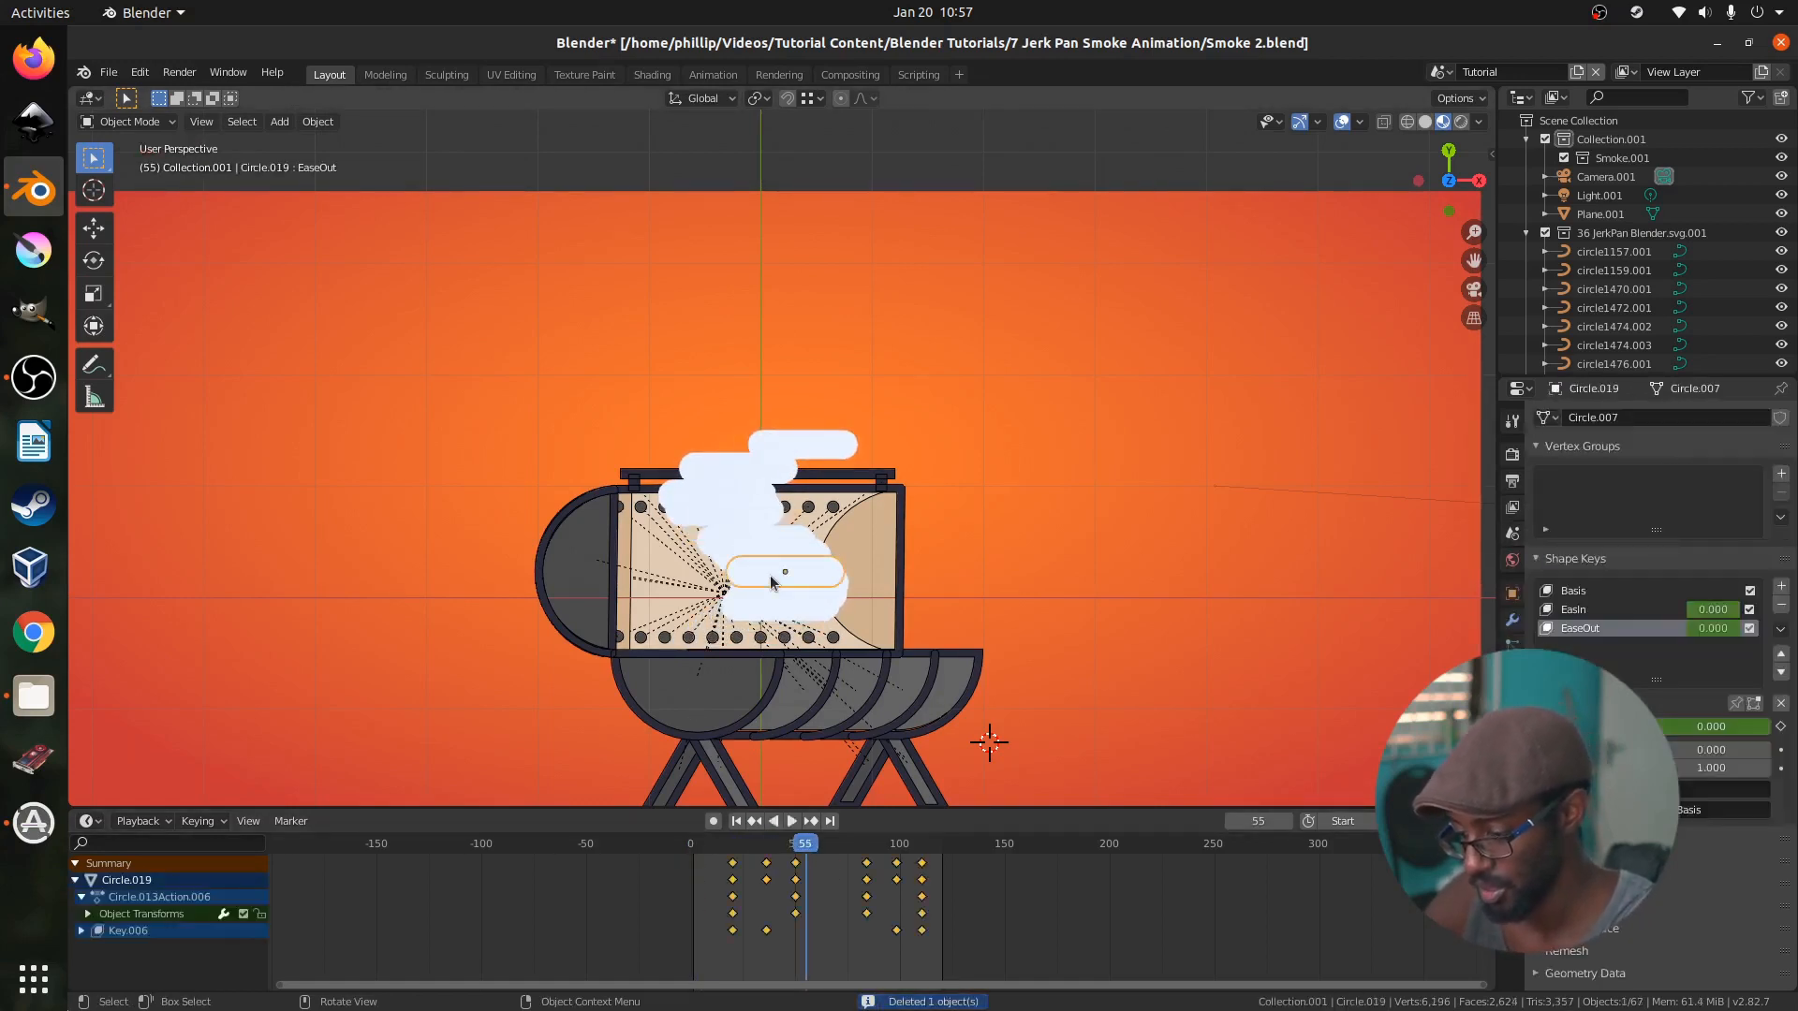
key(Delete)
Replay from frame 0 to frame 76, duplicate the lowest capsule in place and shift the copy's keyframes about 13 frames later
click(687, 844)
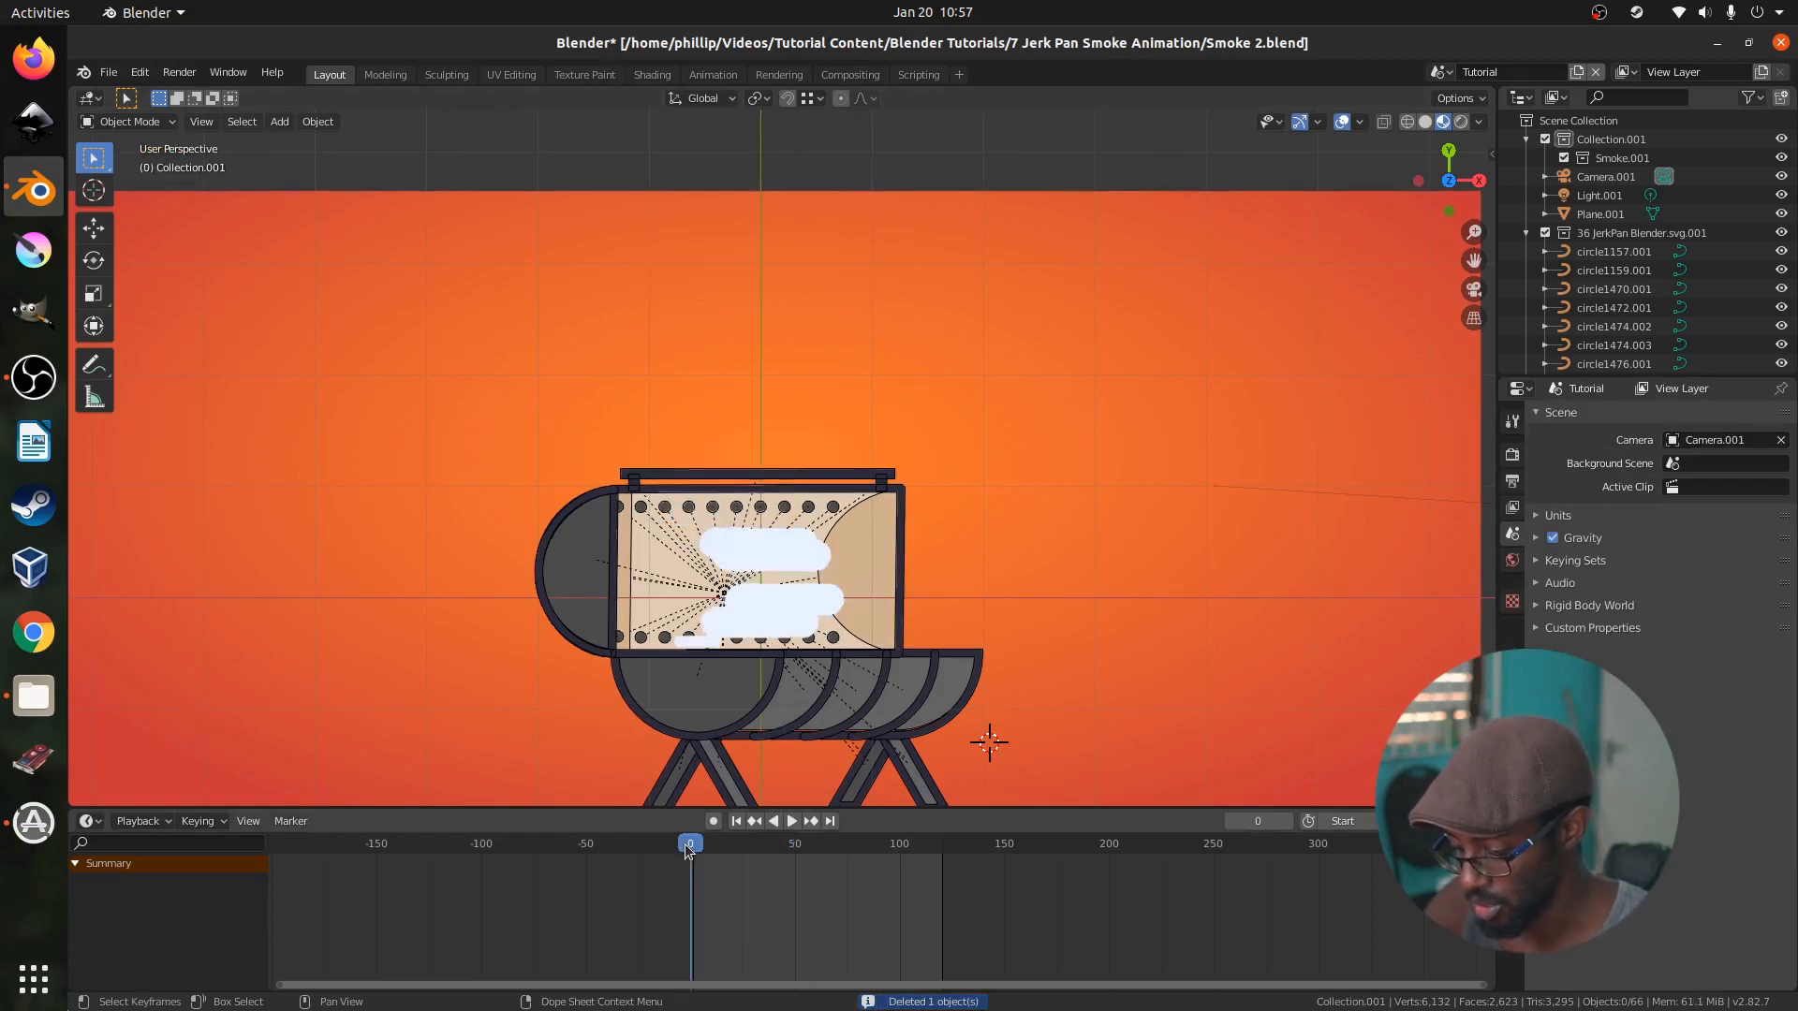
key(space)
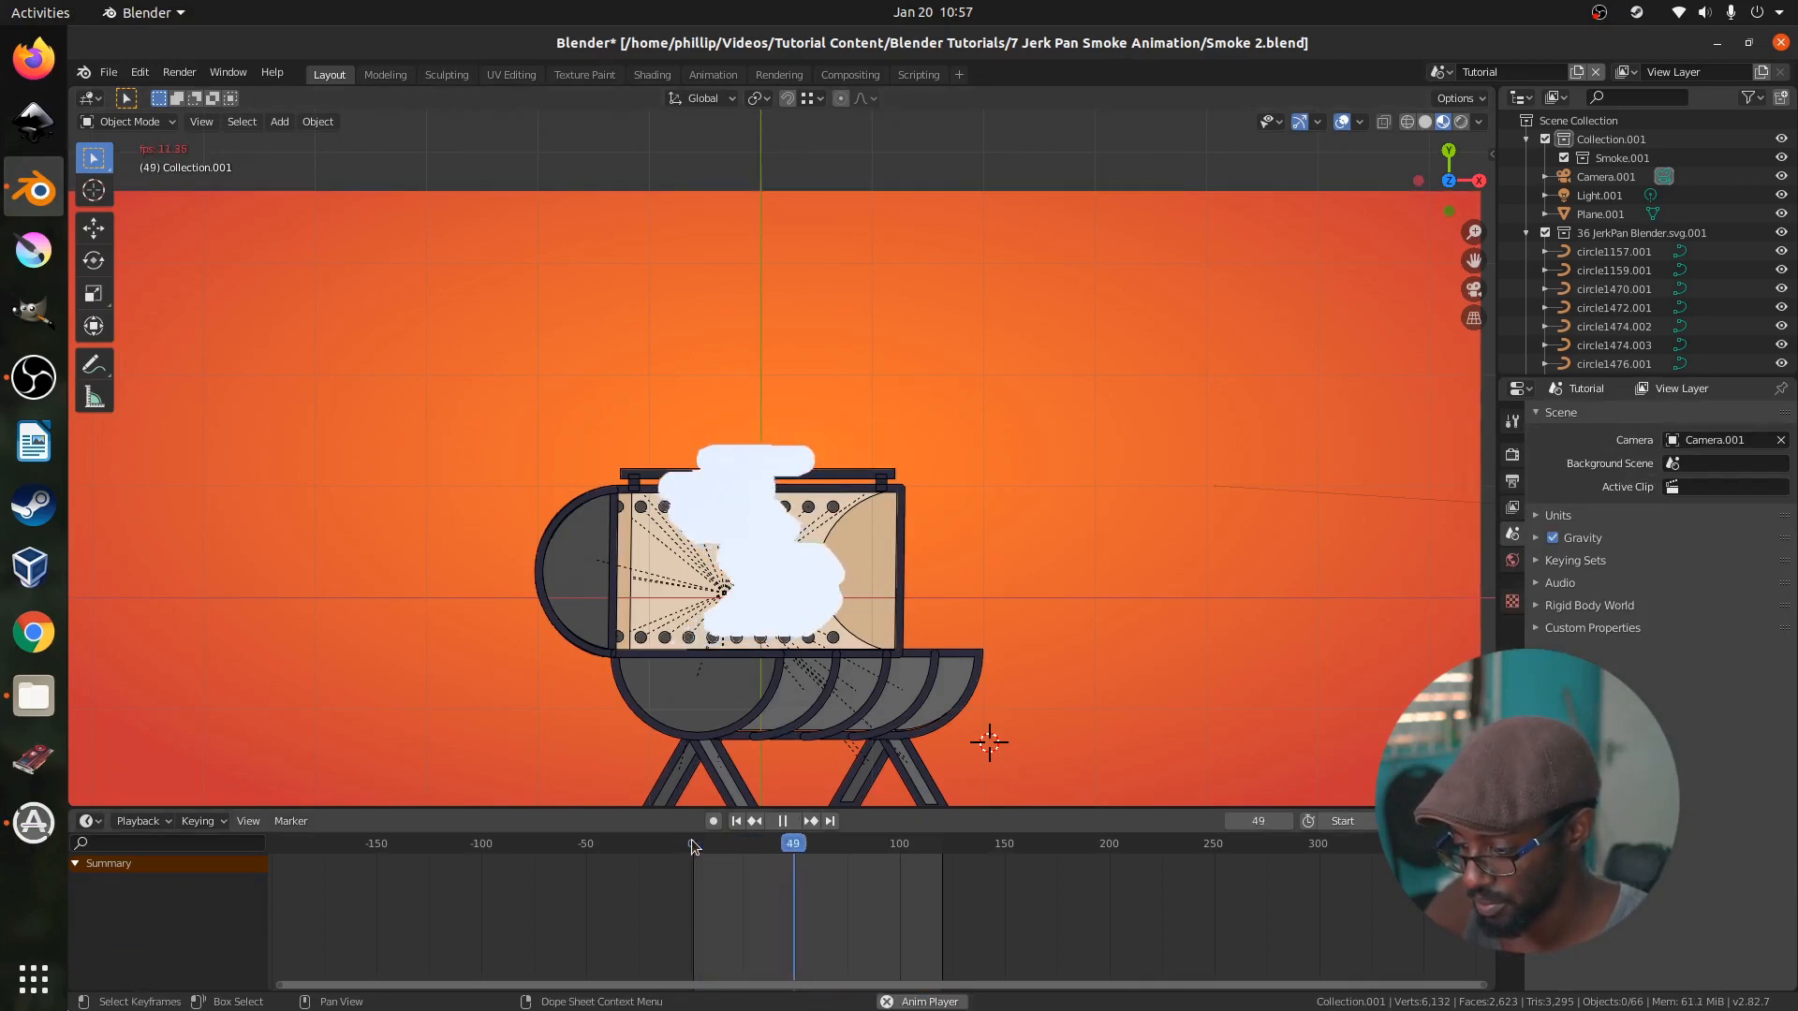
key(space)
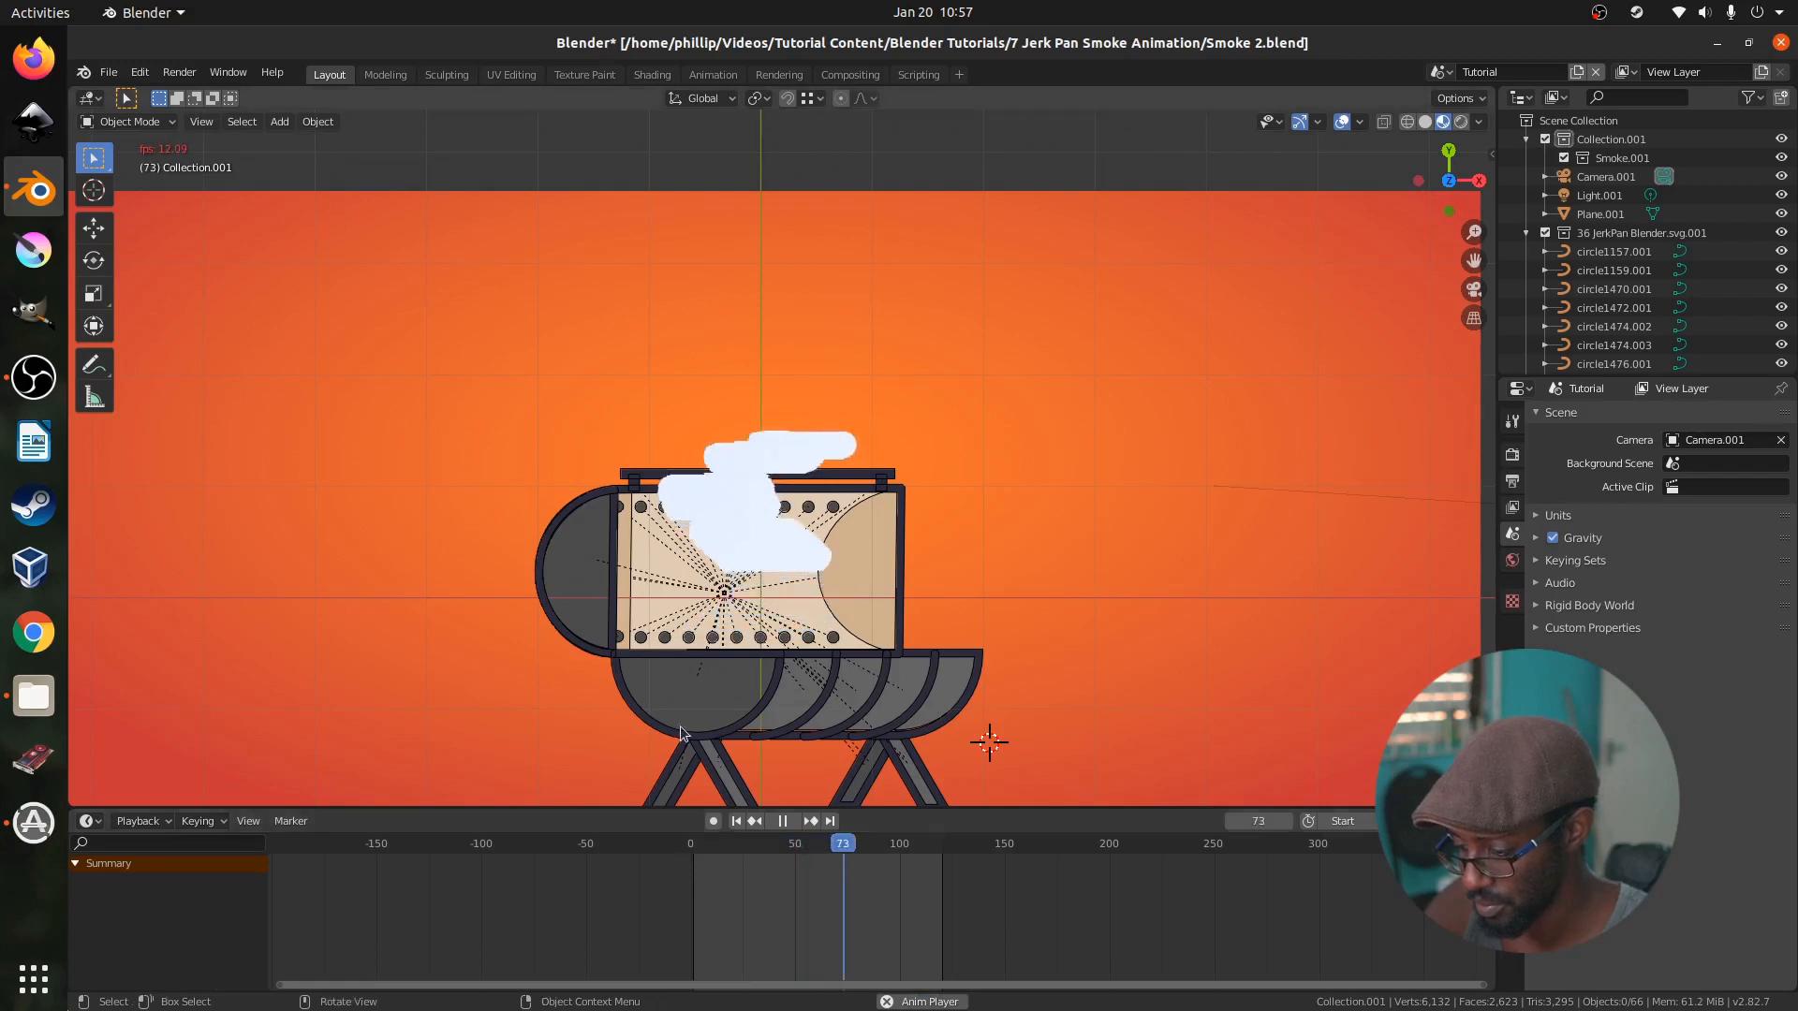
click(739, 567)
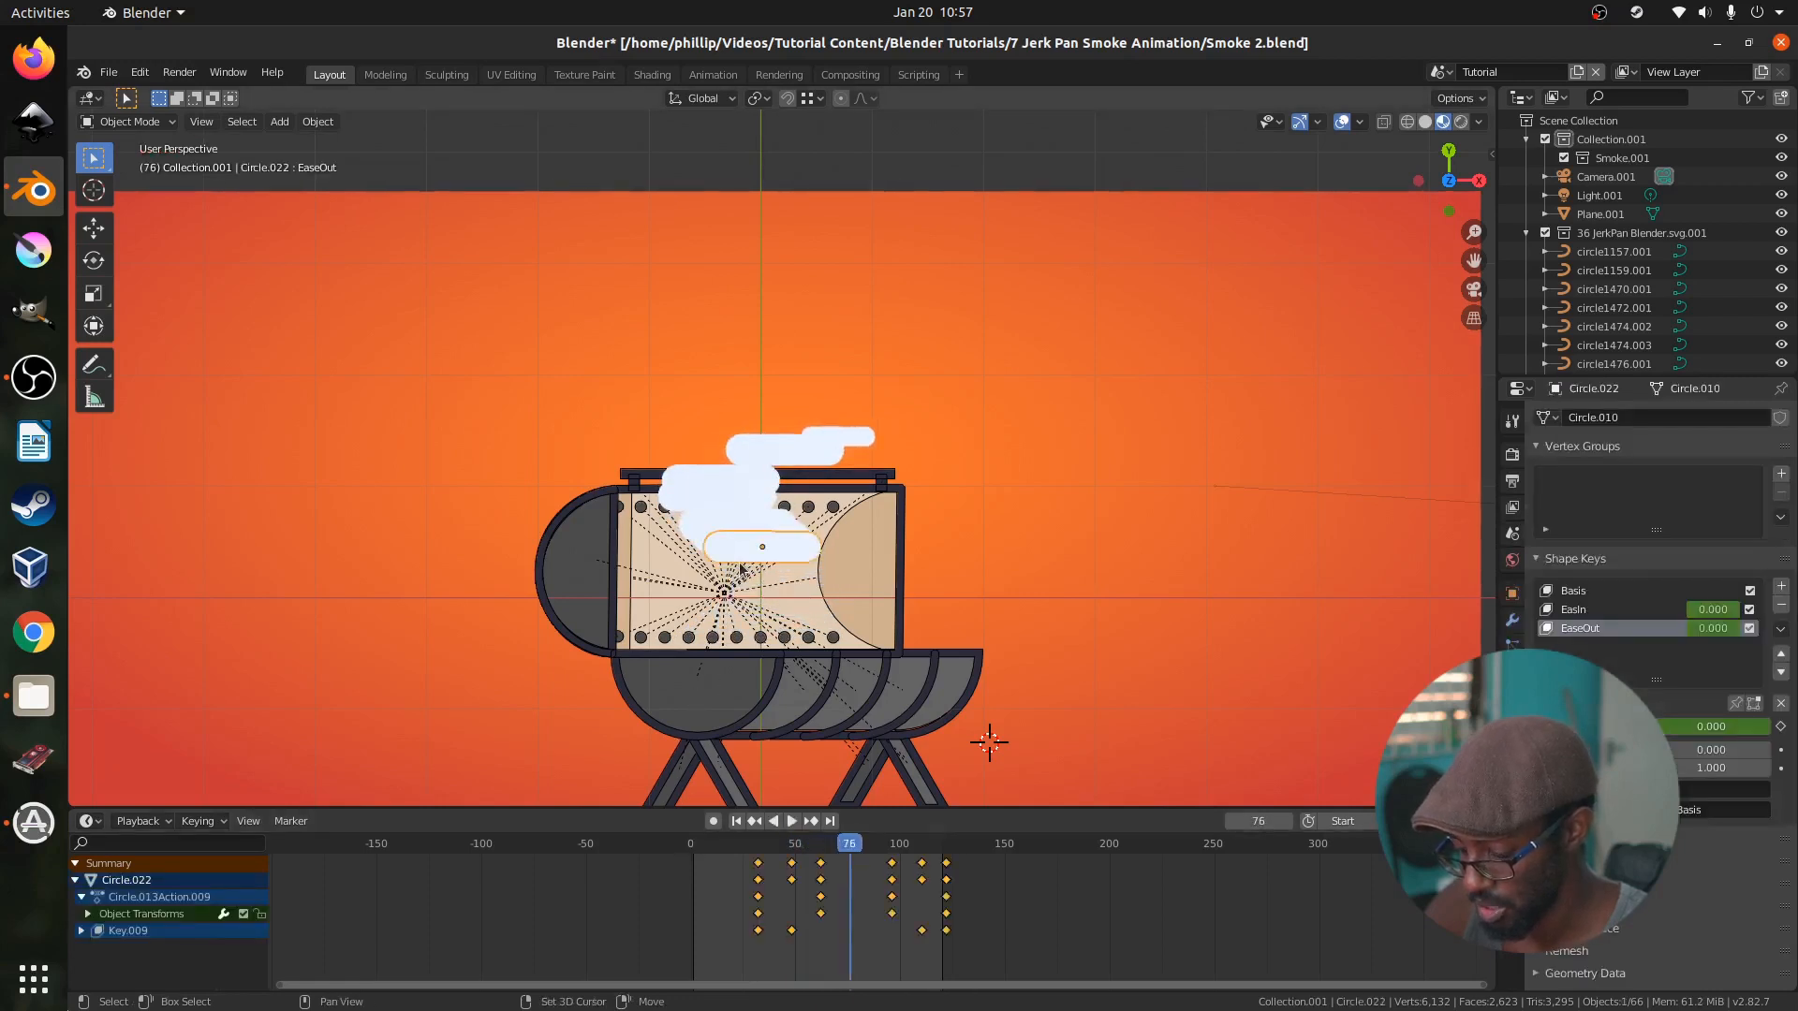
key(shift+d)
right_click(739, 562)
key(g)
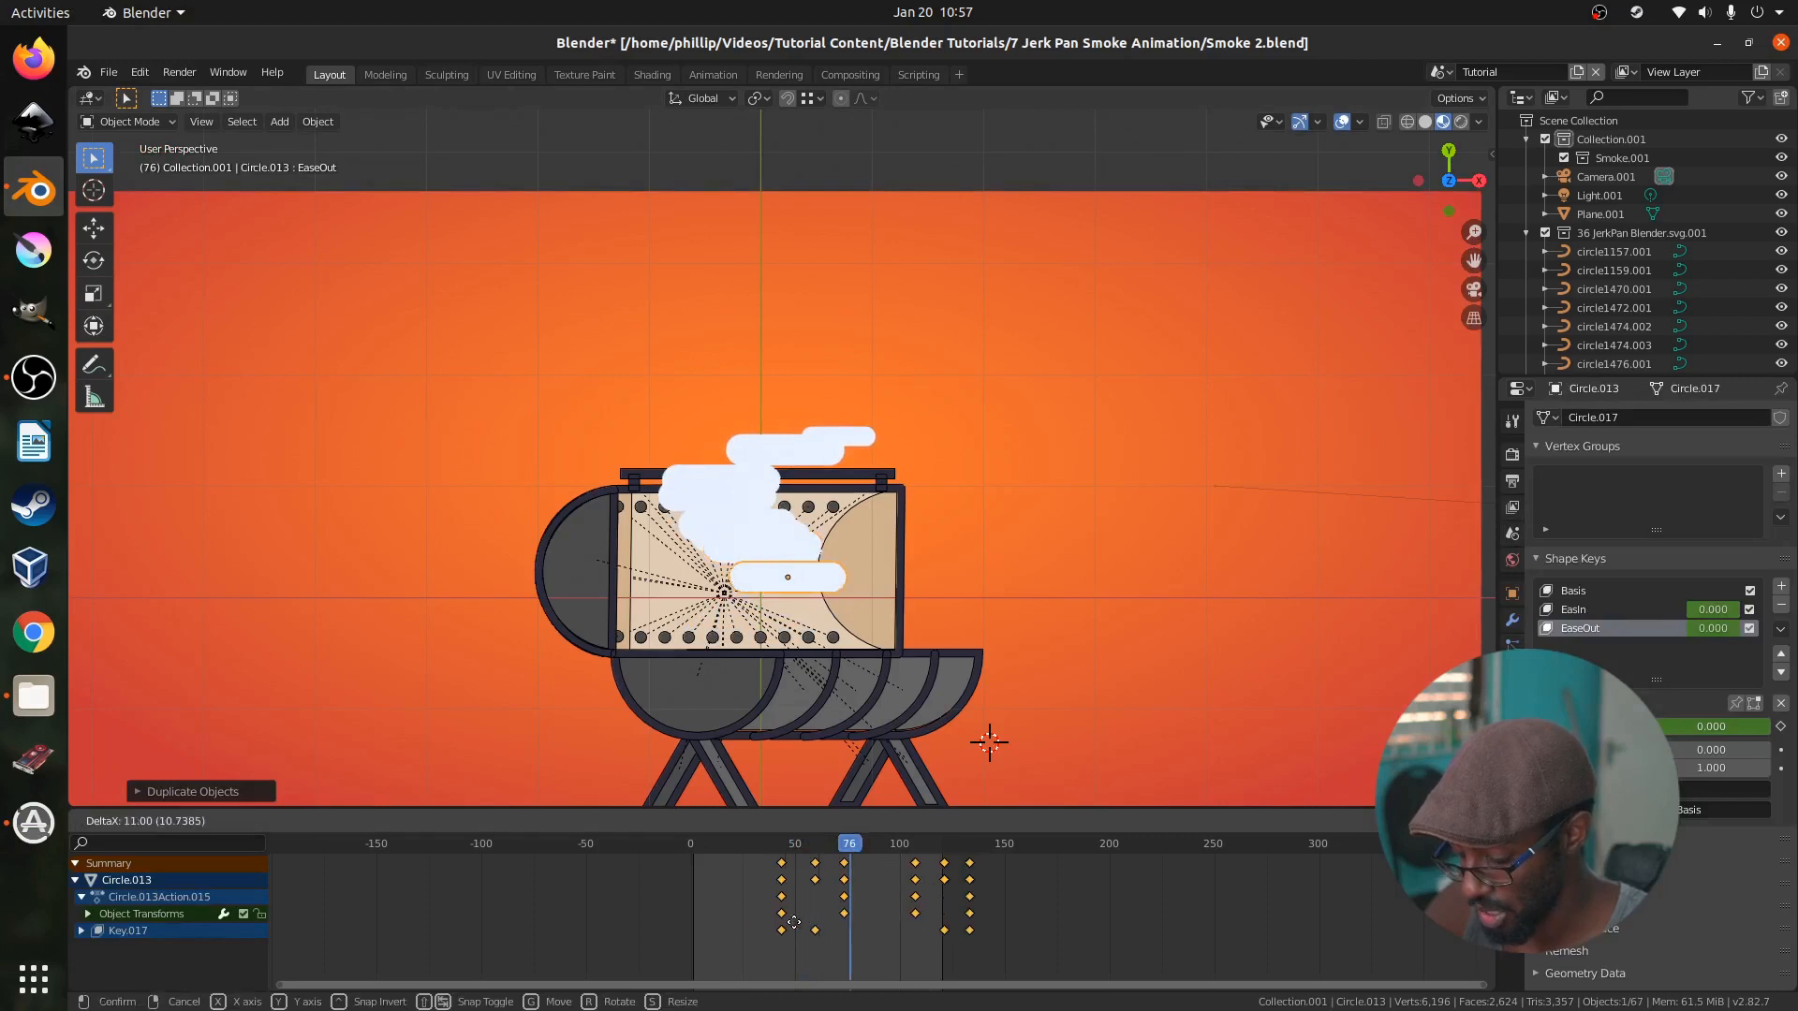
click(795, 923)
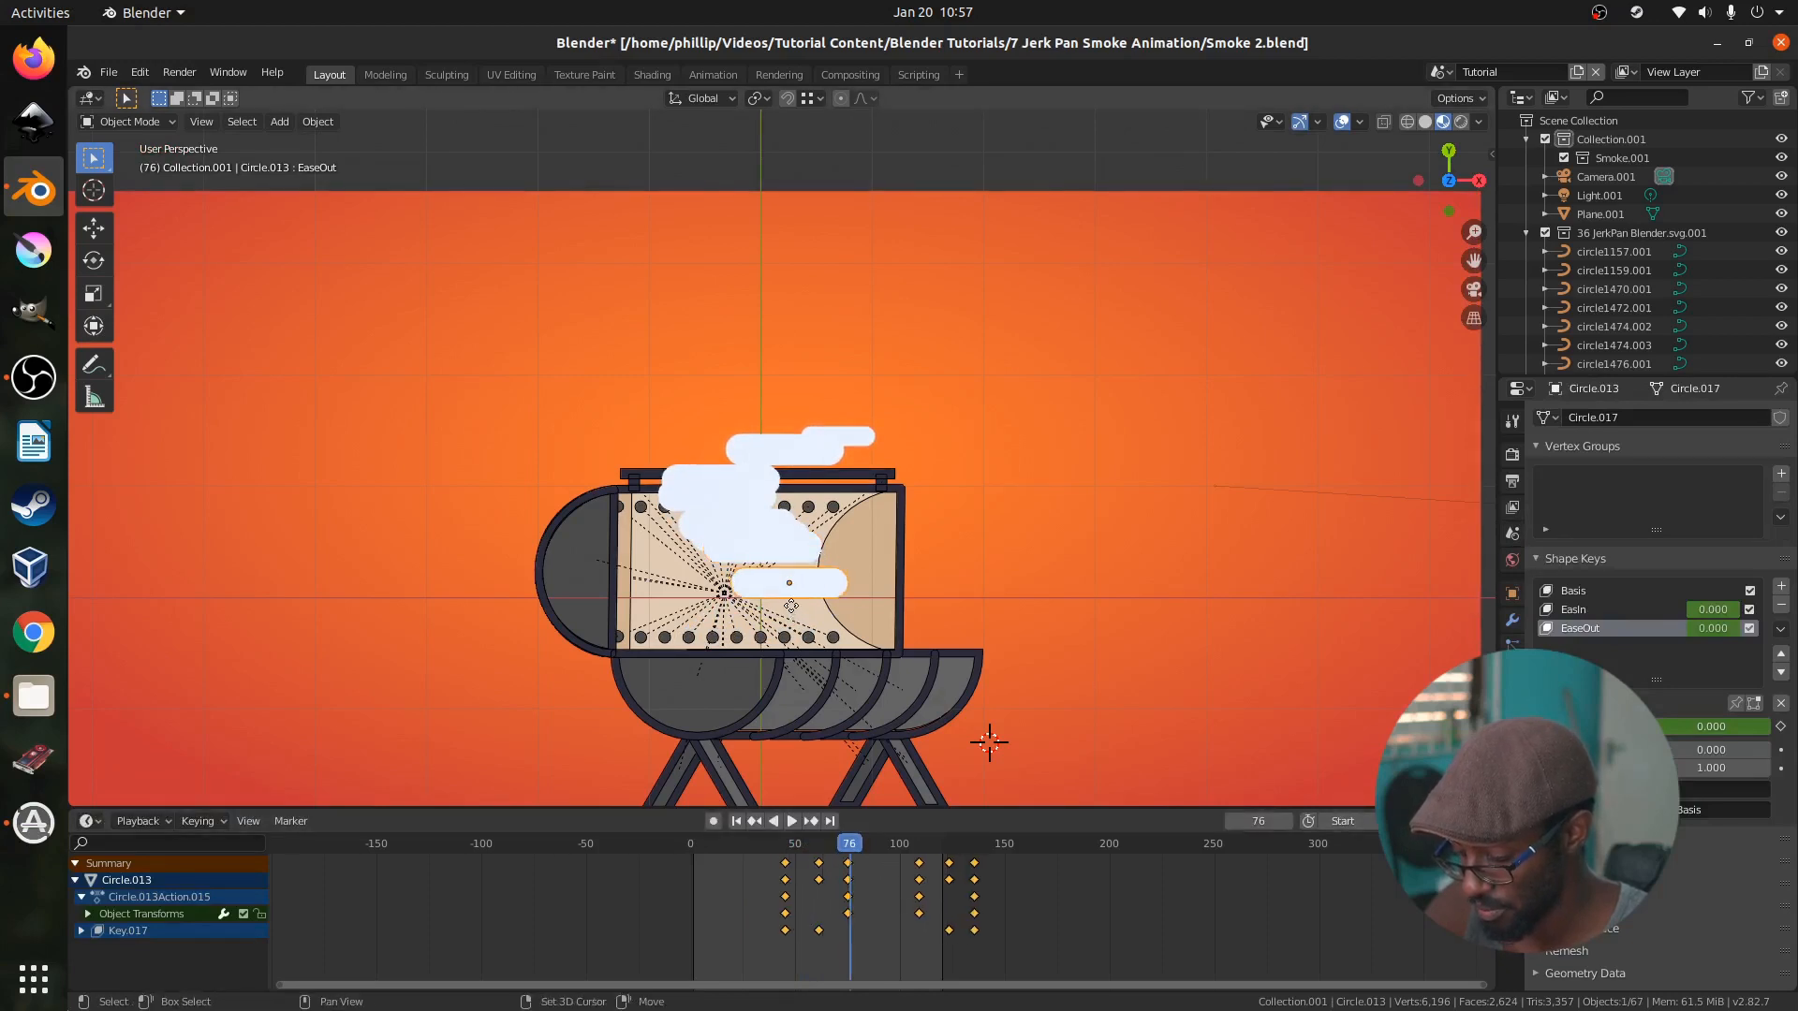
Duplicate the new lowest capsule in place and delay the copy's keyframes by about 13 frames
key(shift+d)
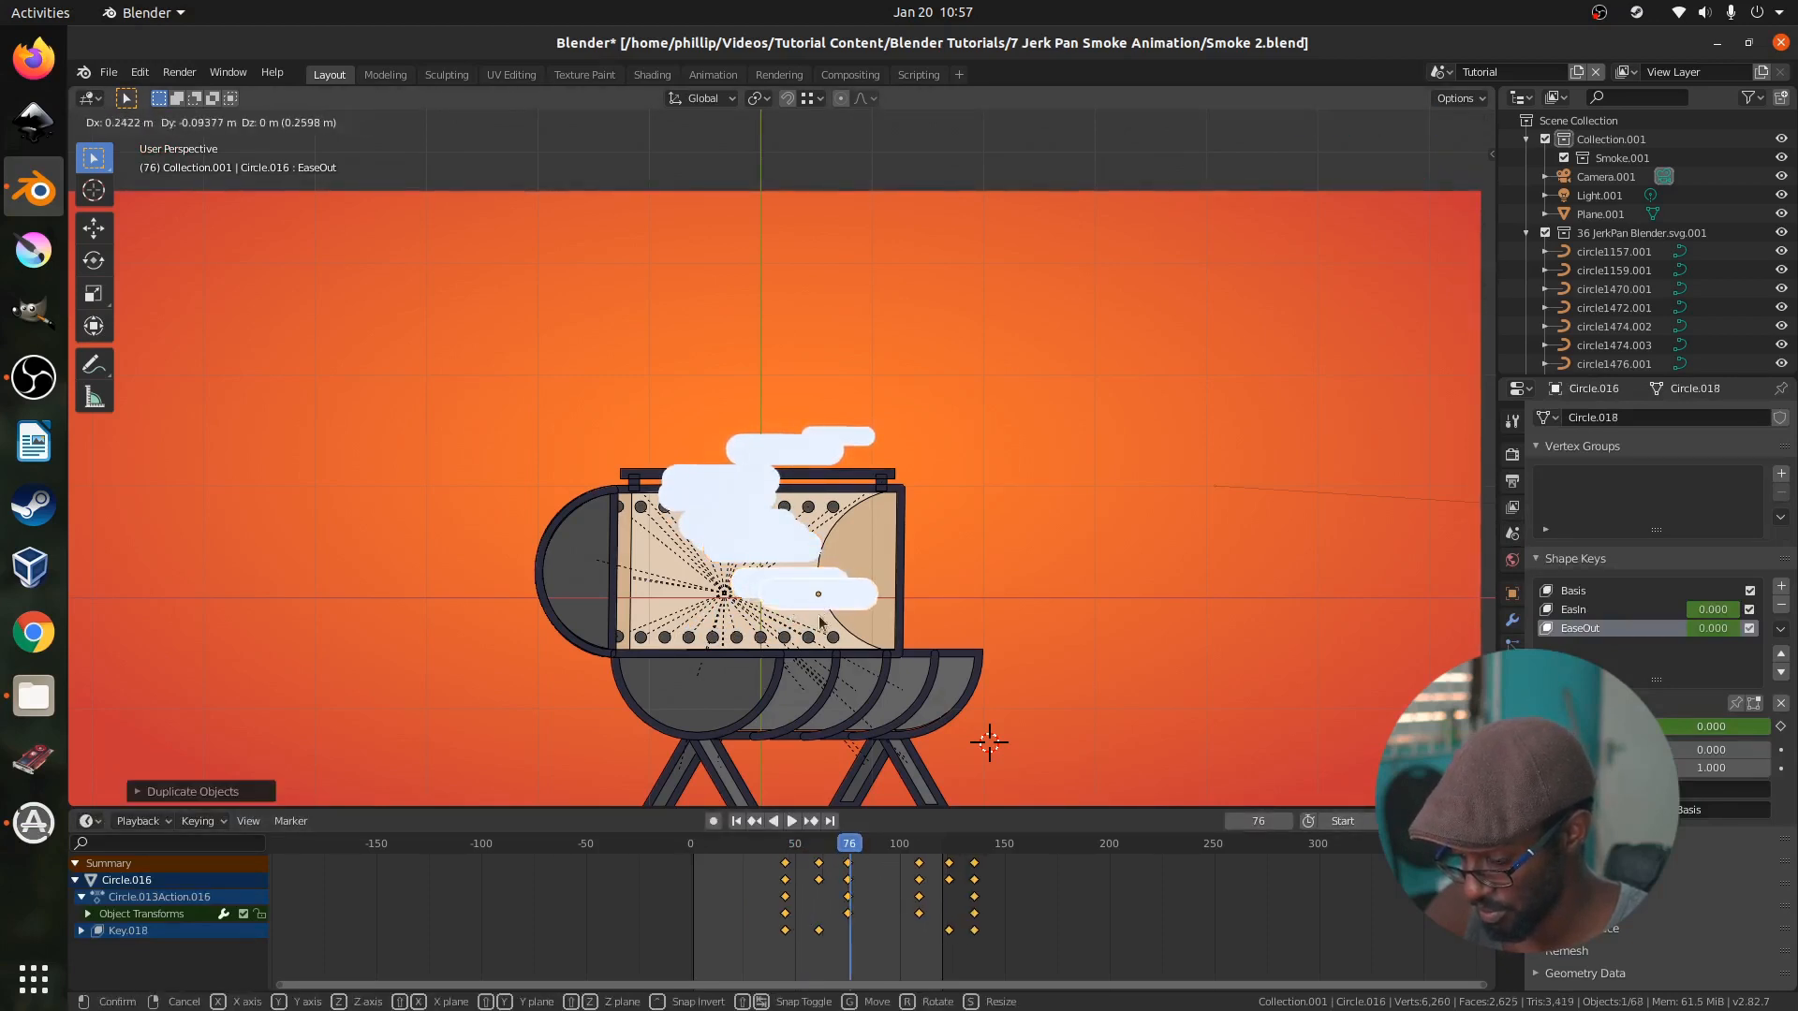
right_click(819, 615)
key(g)
click(874, 902)
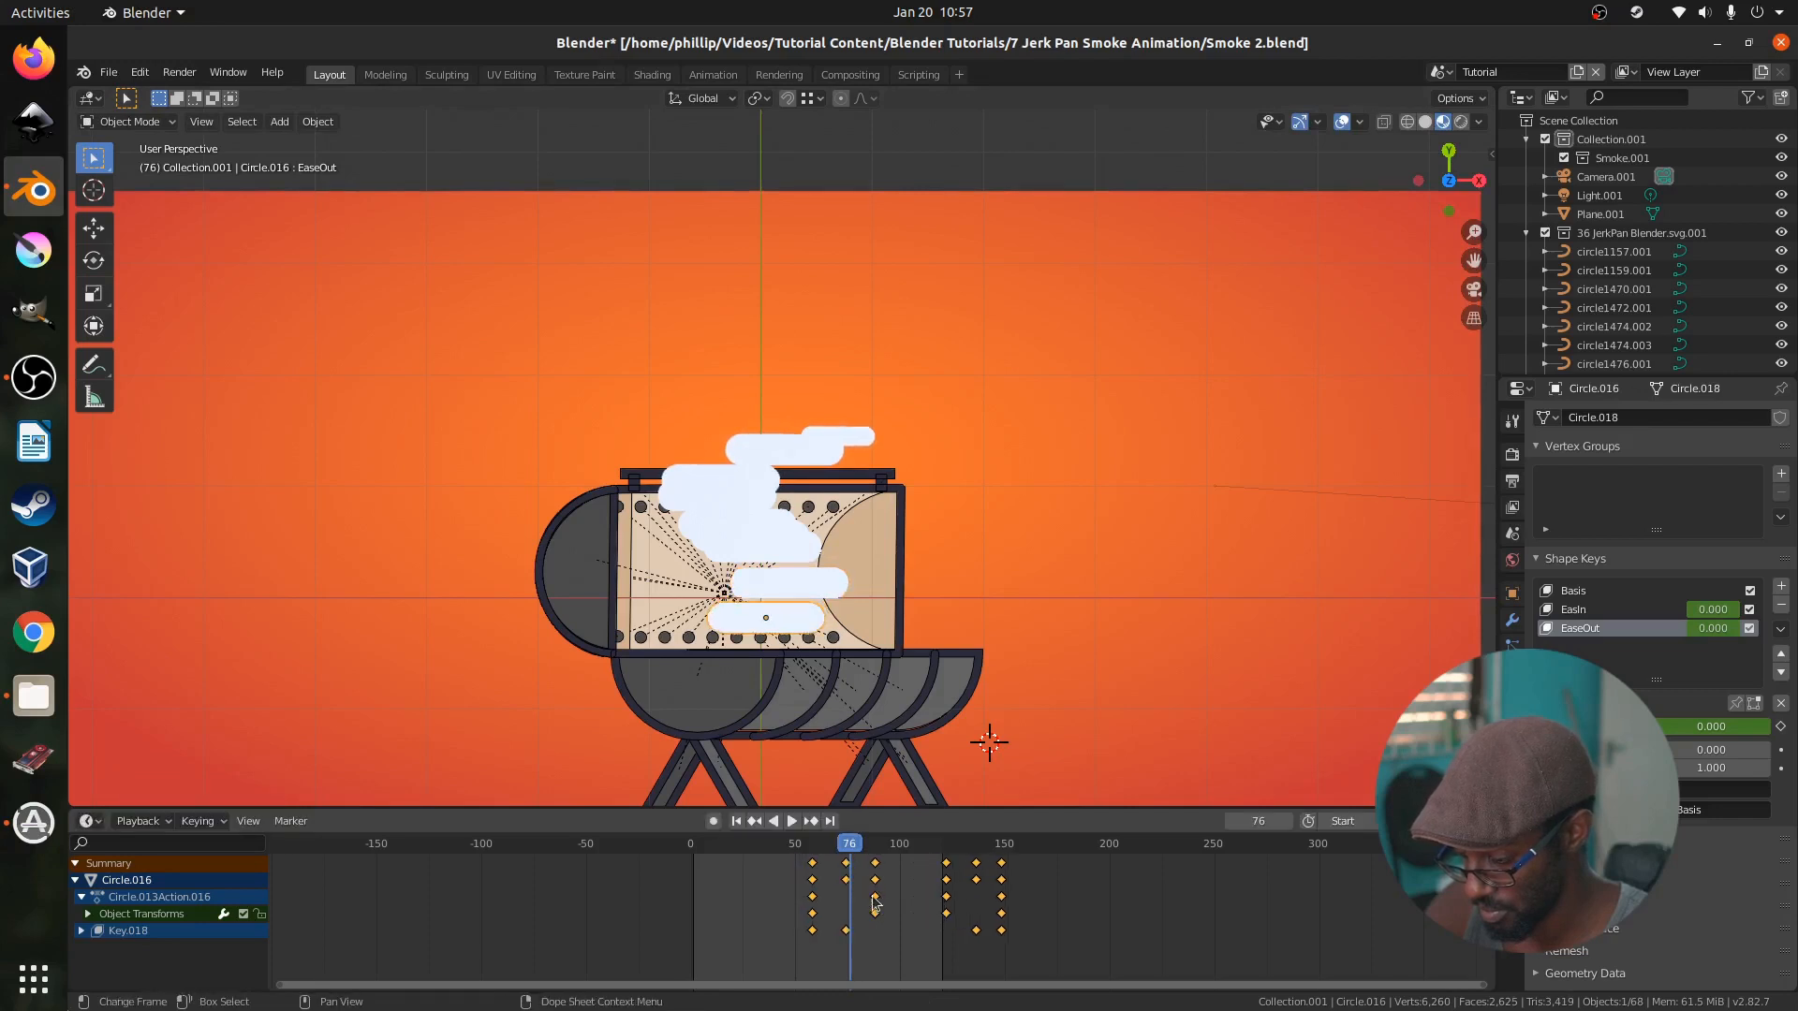
Duplicate the capsule near the grill's lower rivets in place and shift the copy's keyframes about 9 frames later
key(shift+d)
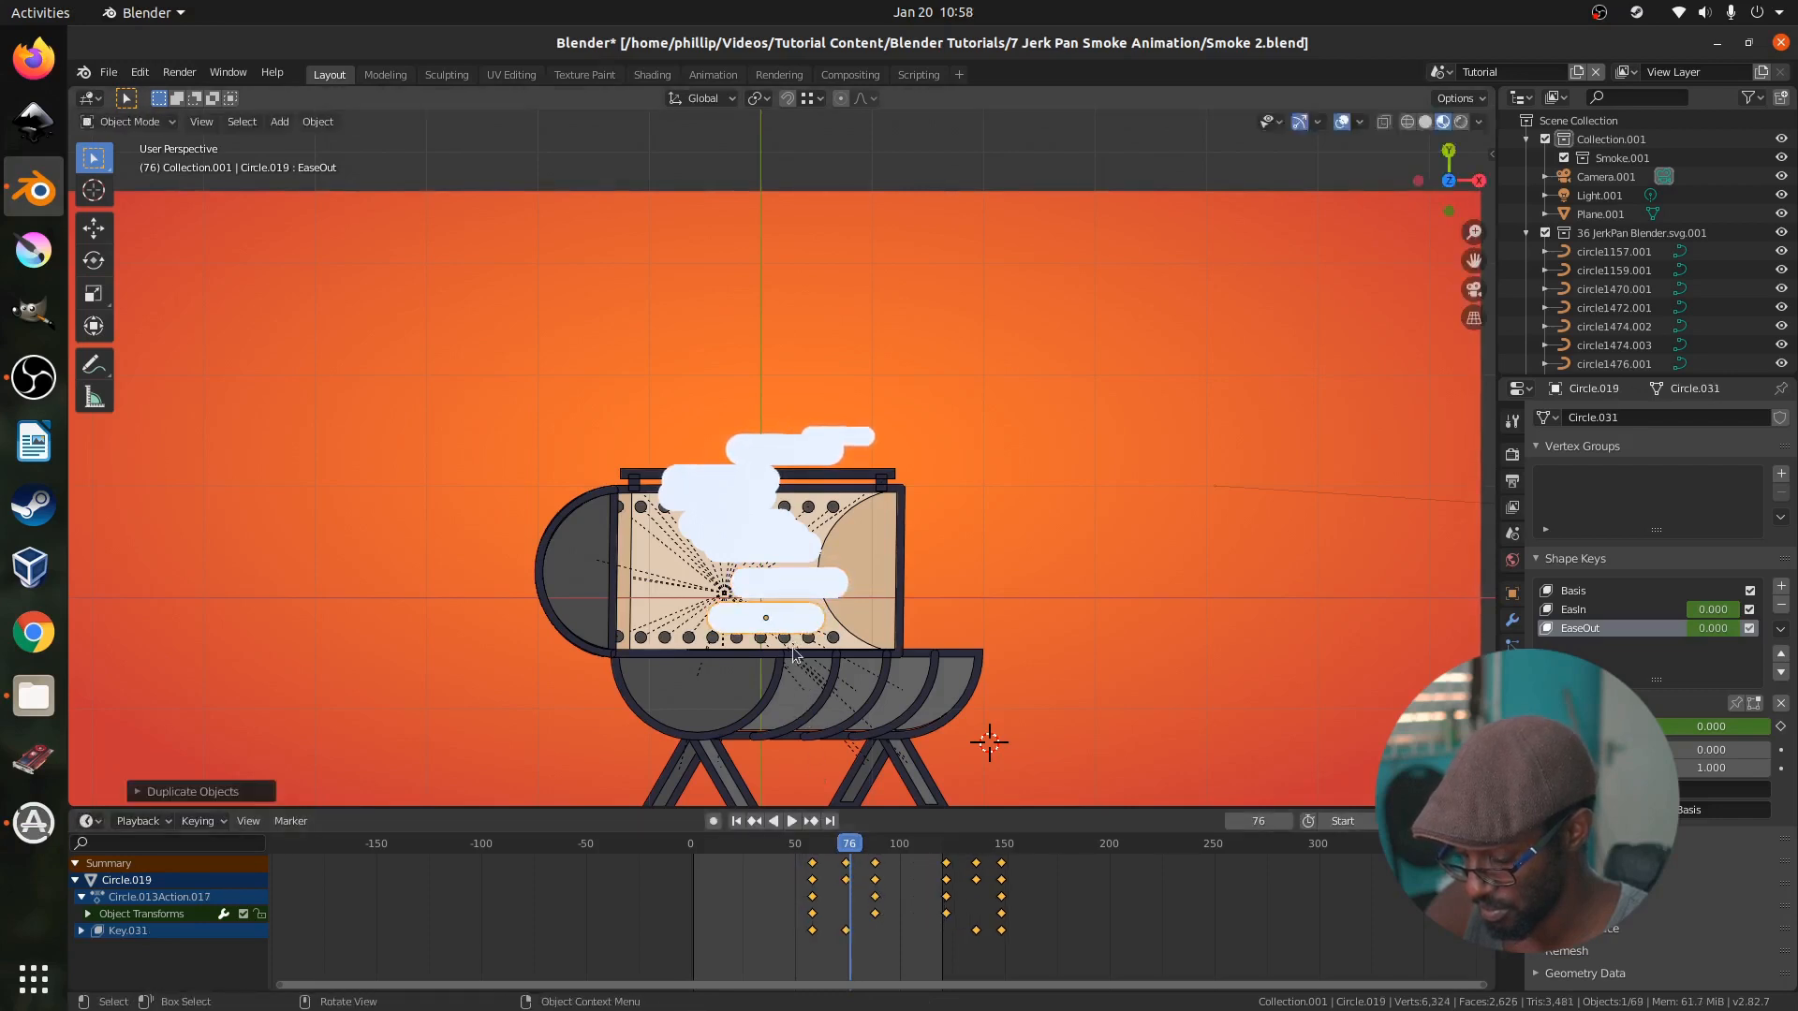
right_click(812, 682)
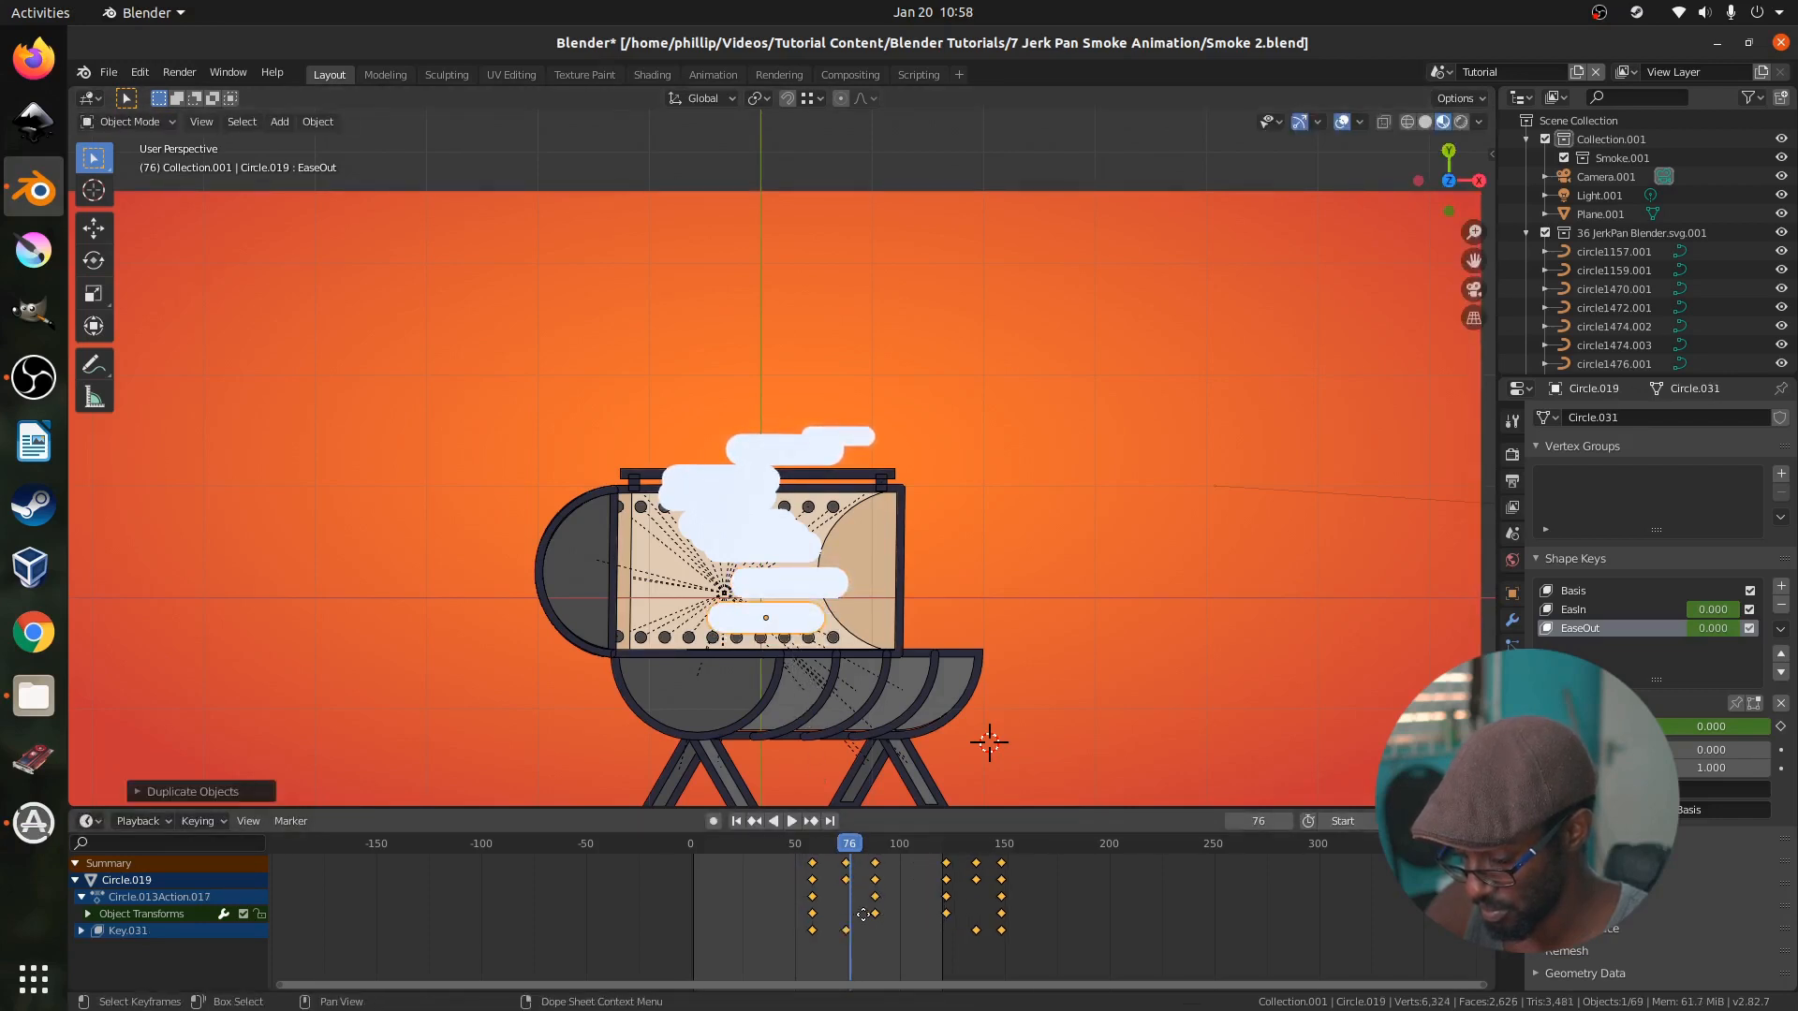
key(g)
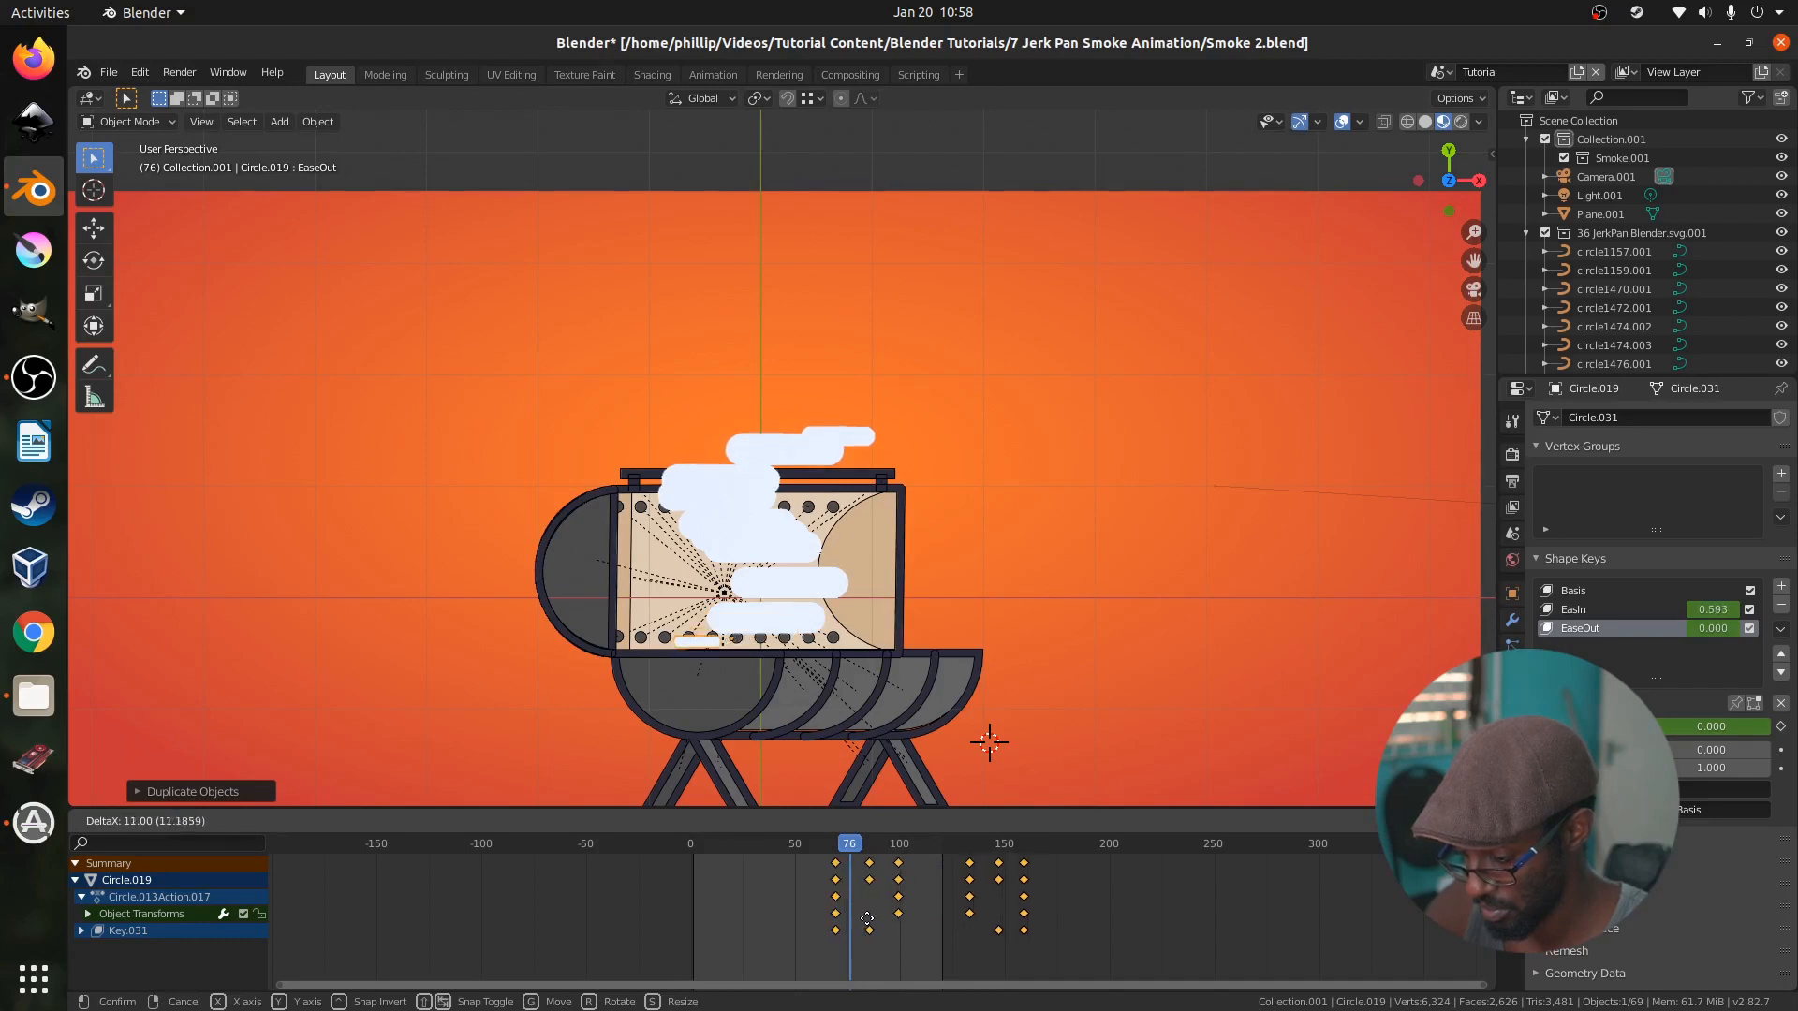
click(863, 919)
Advance the playback to frame 103, duplicate the lowest capsule in place and shift the copy's keyframes about 17 frames later
key(space)
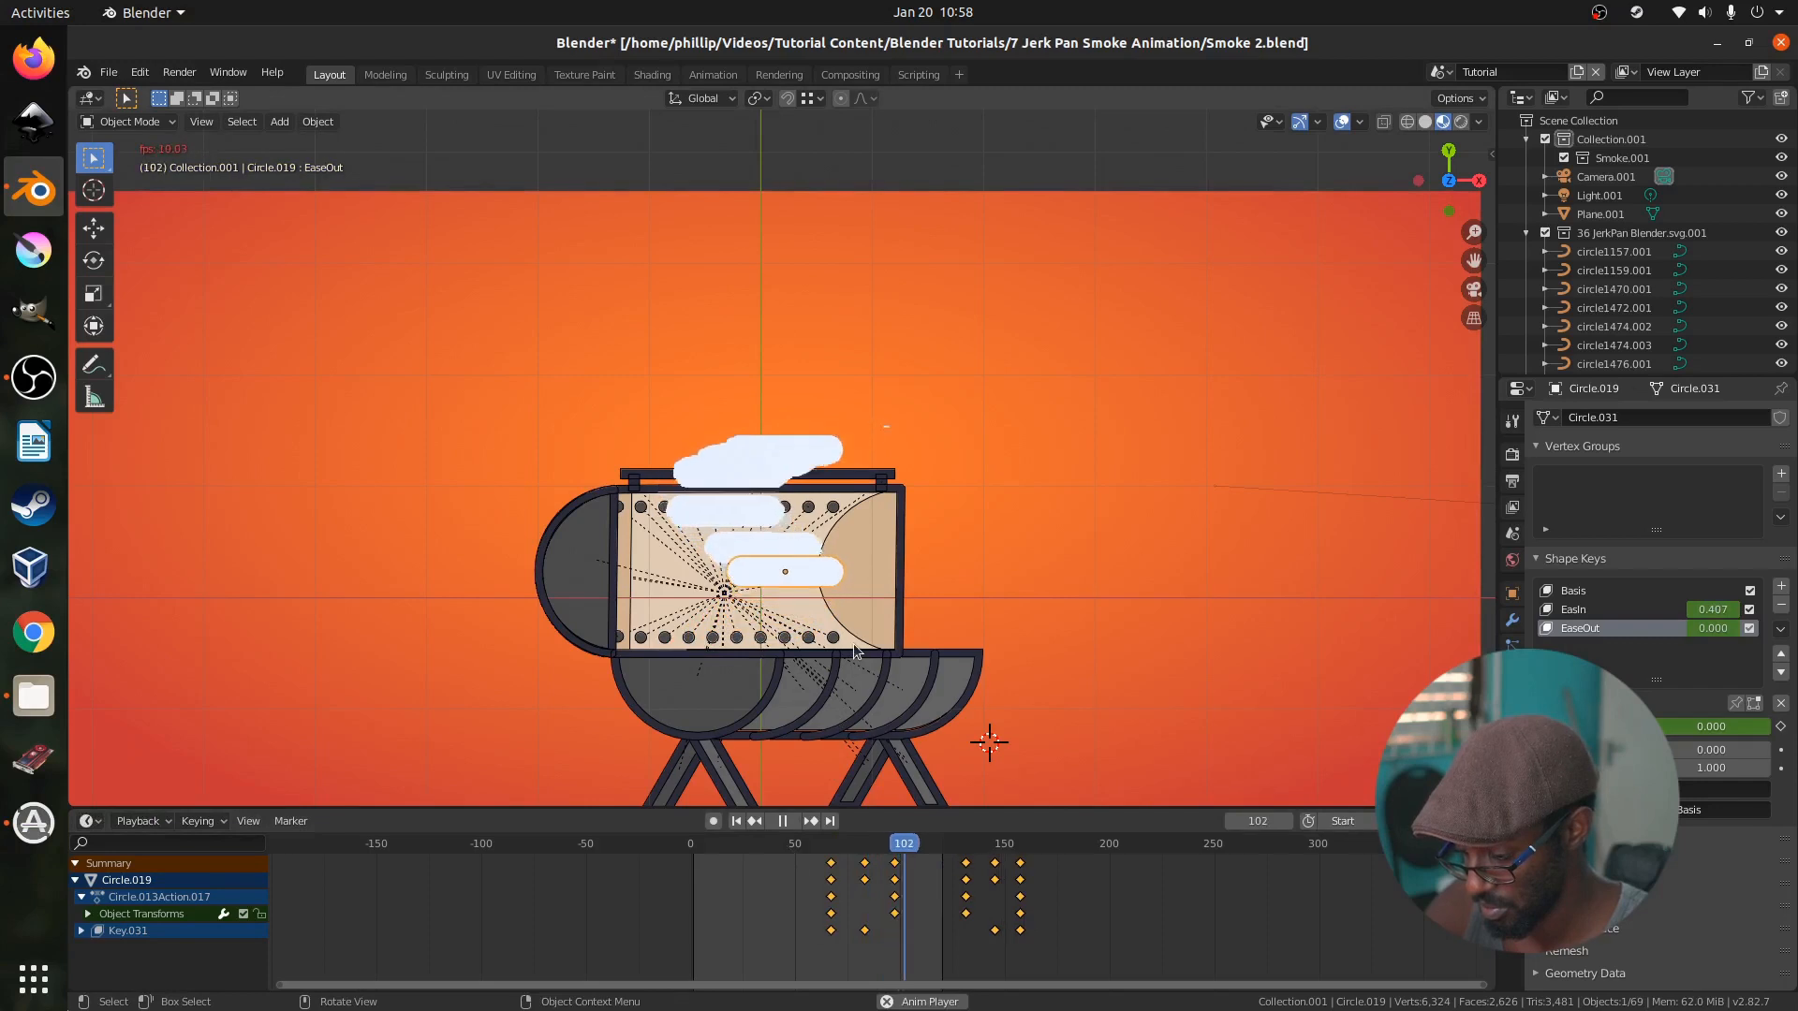
key(space)
key(shift+d)
right_click(822, 616)
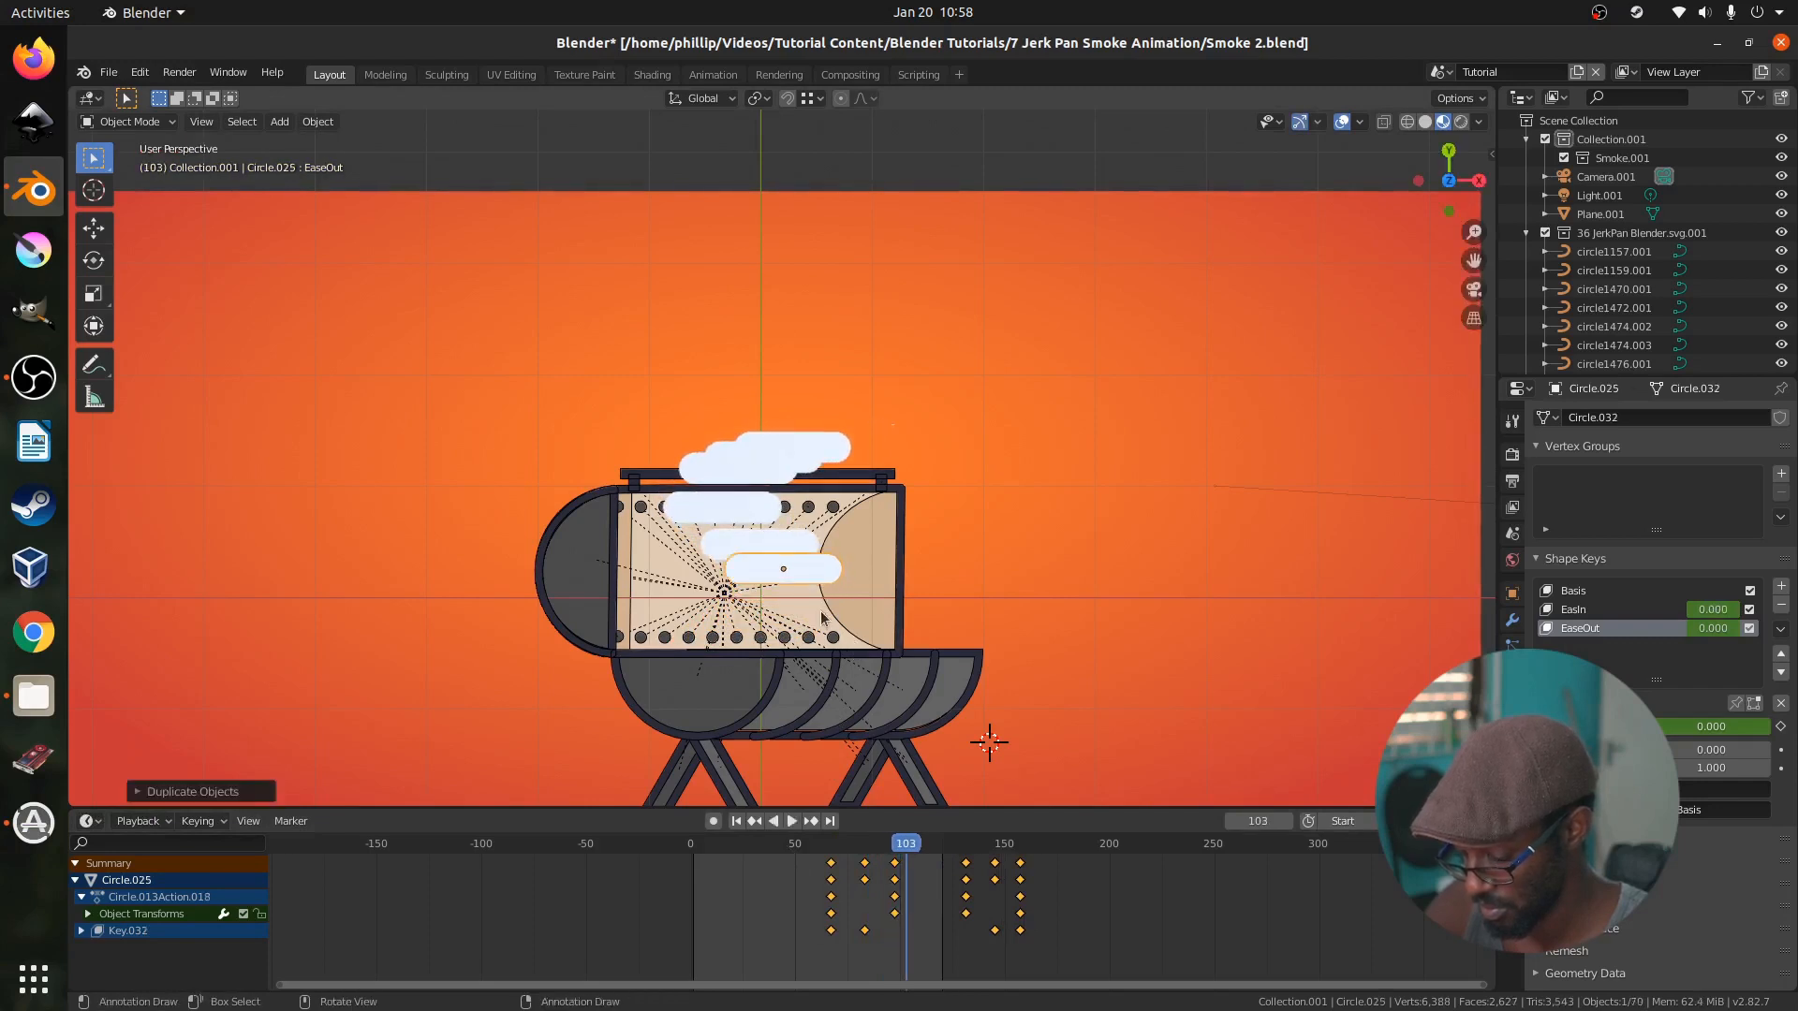
key(g)
key(x)
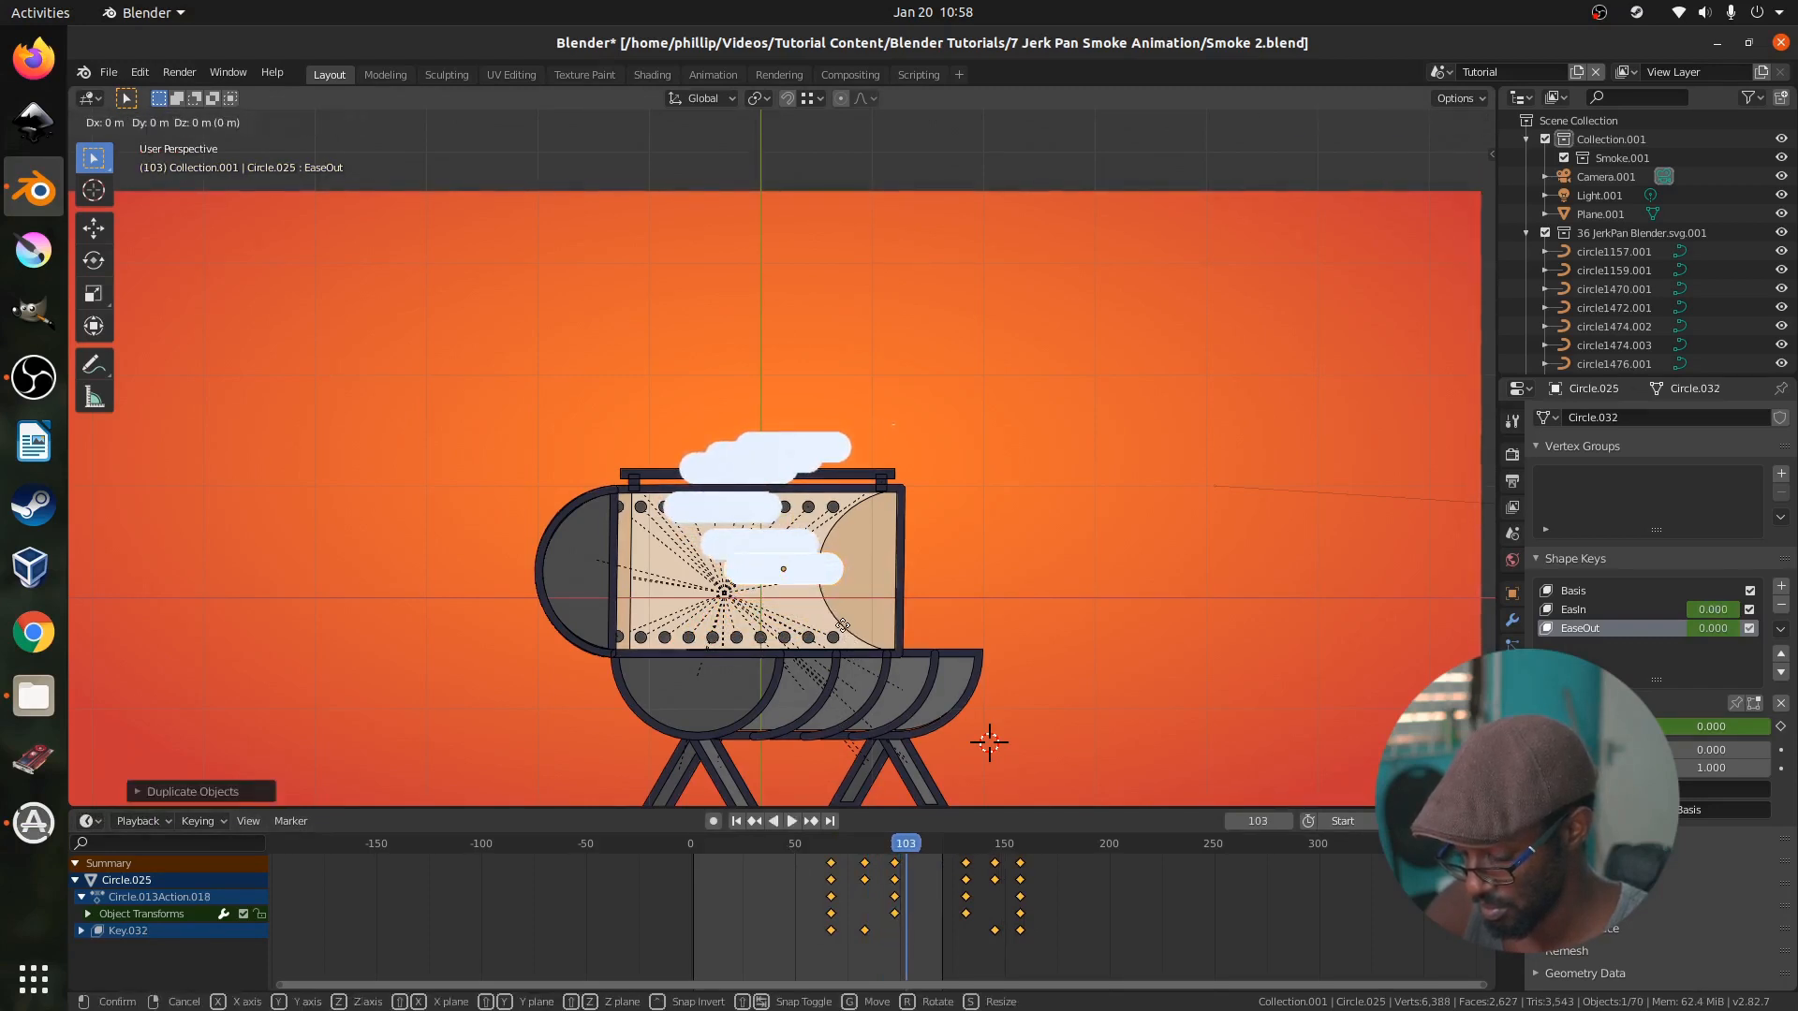
right_click(858, 637)
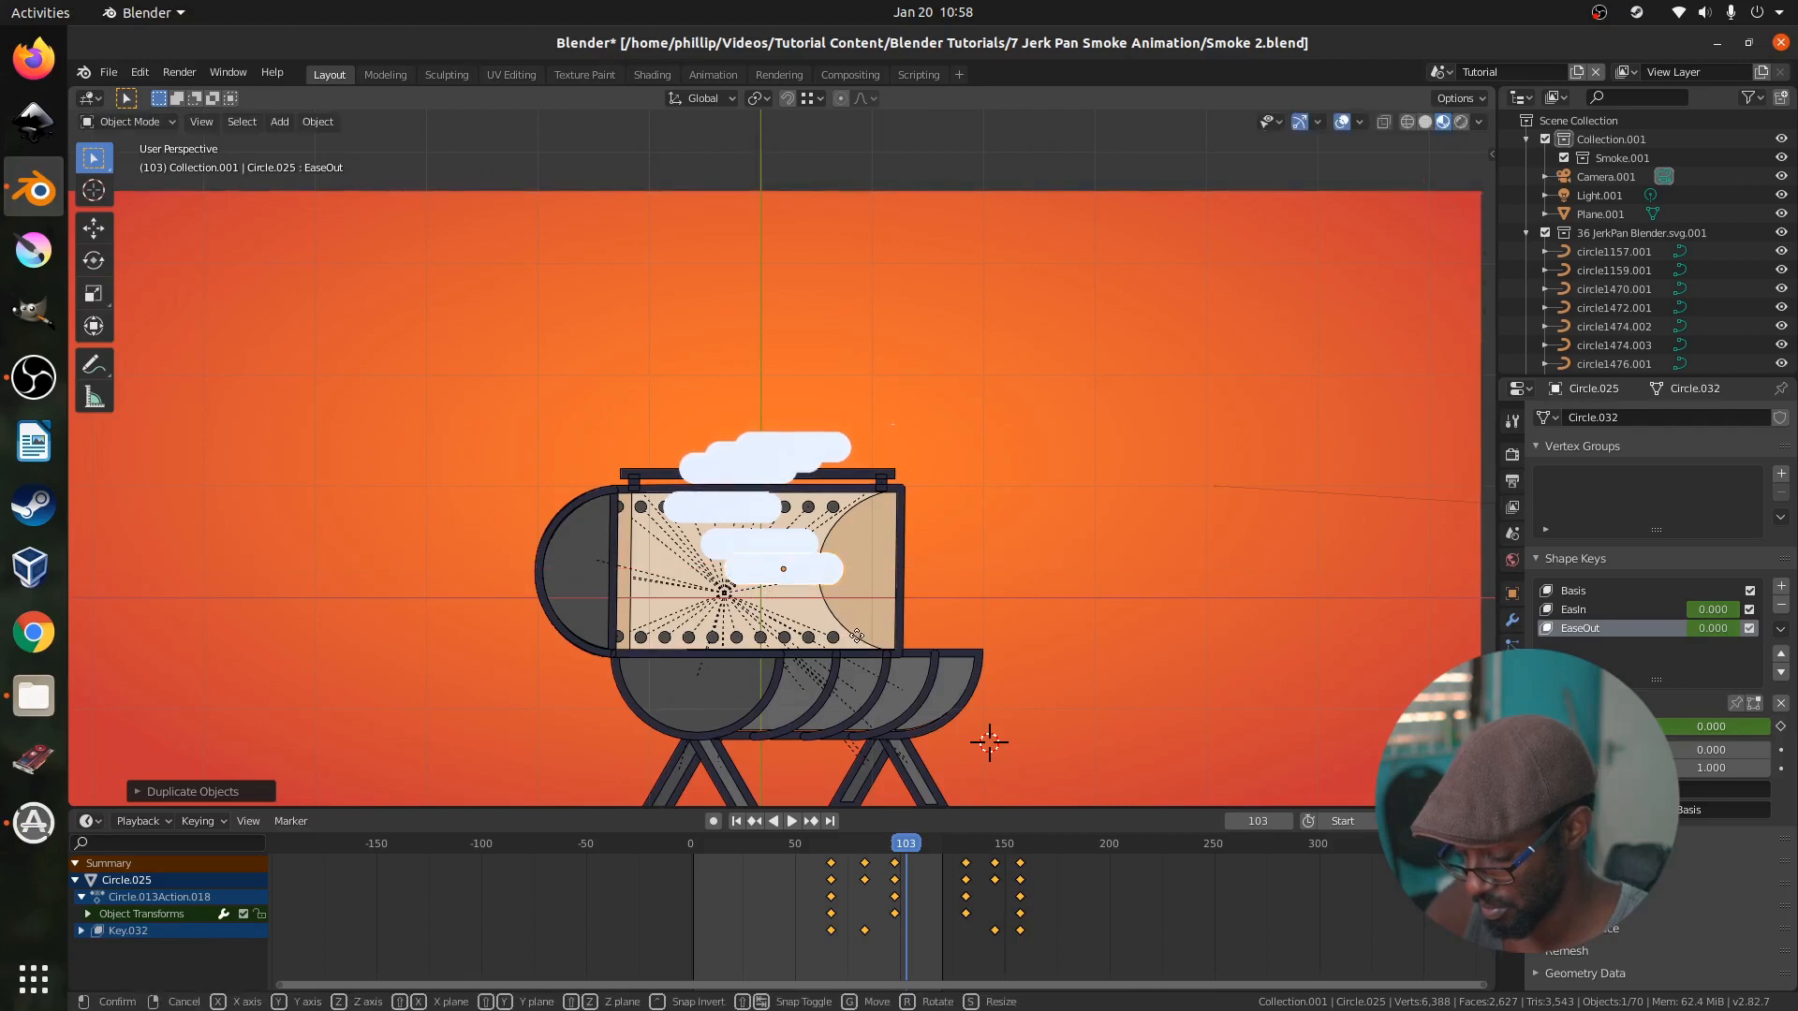
key(g)
right_click(879, 655)
key(g)
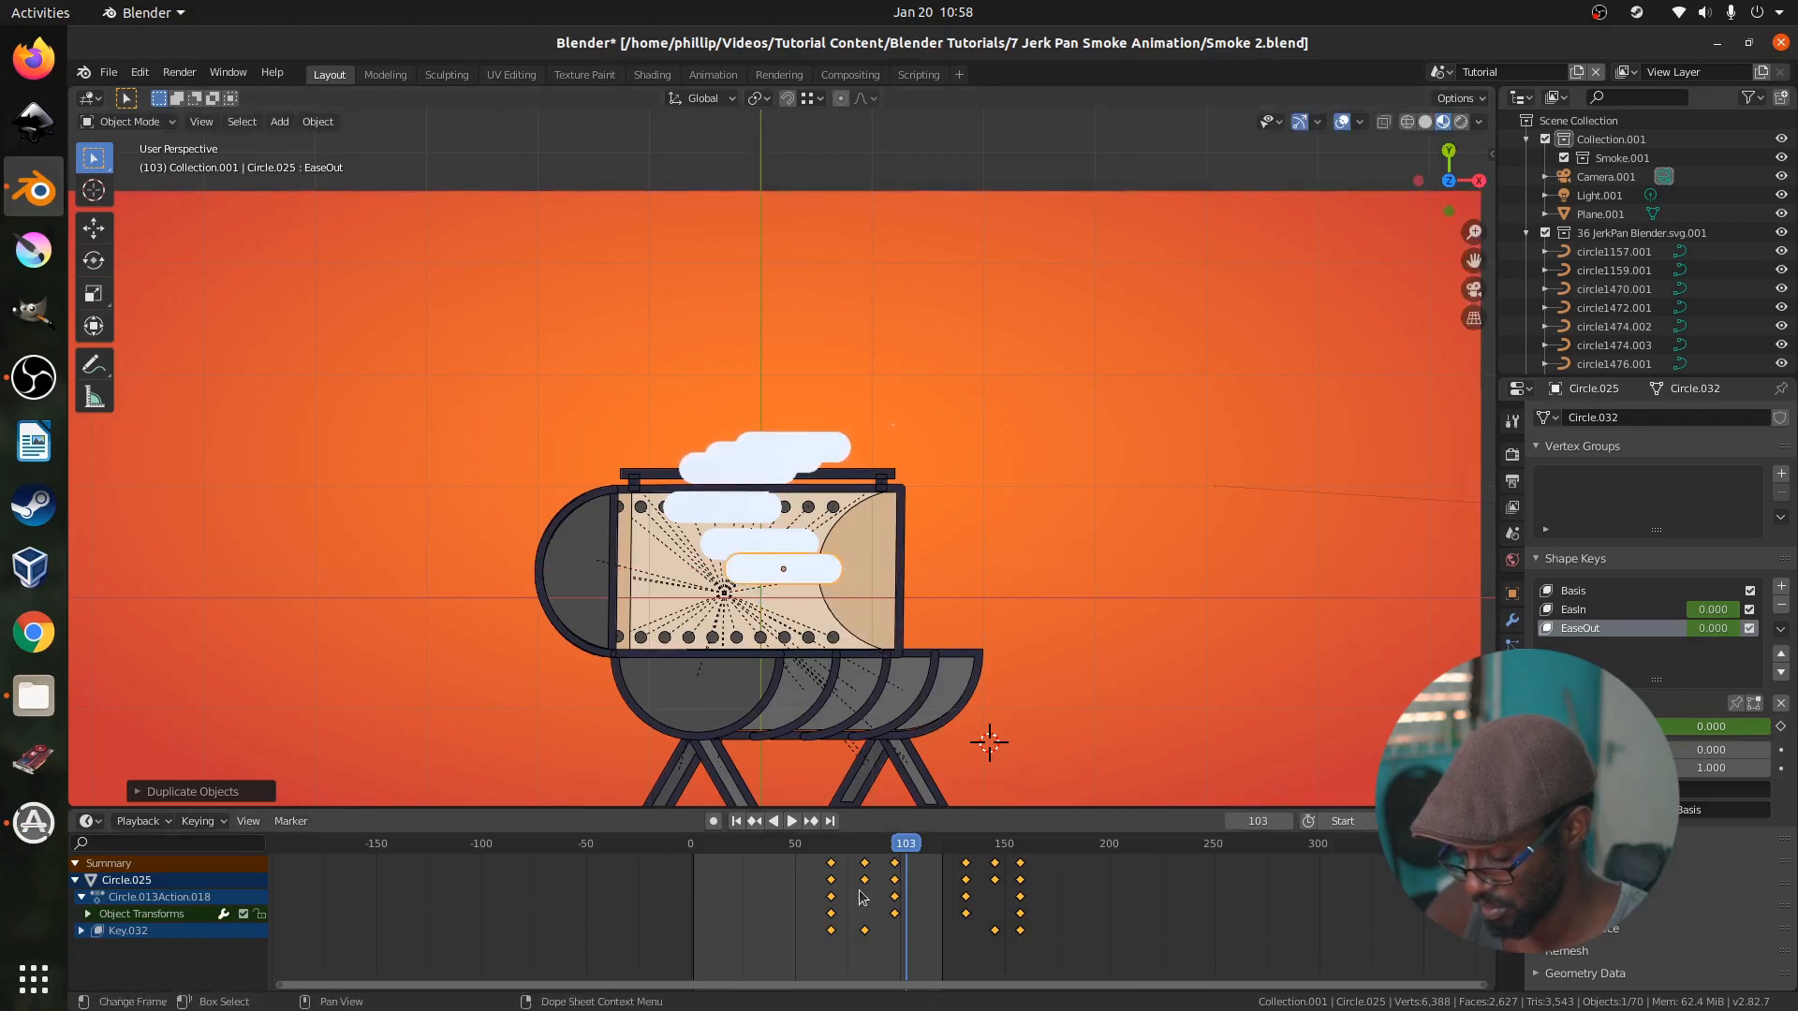
click(898, 916)
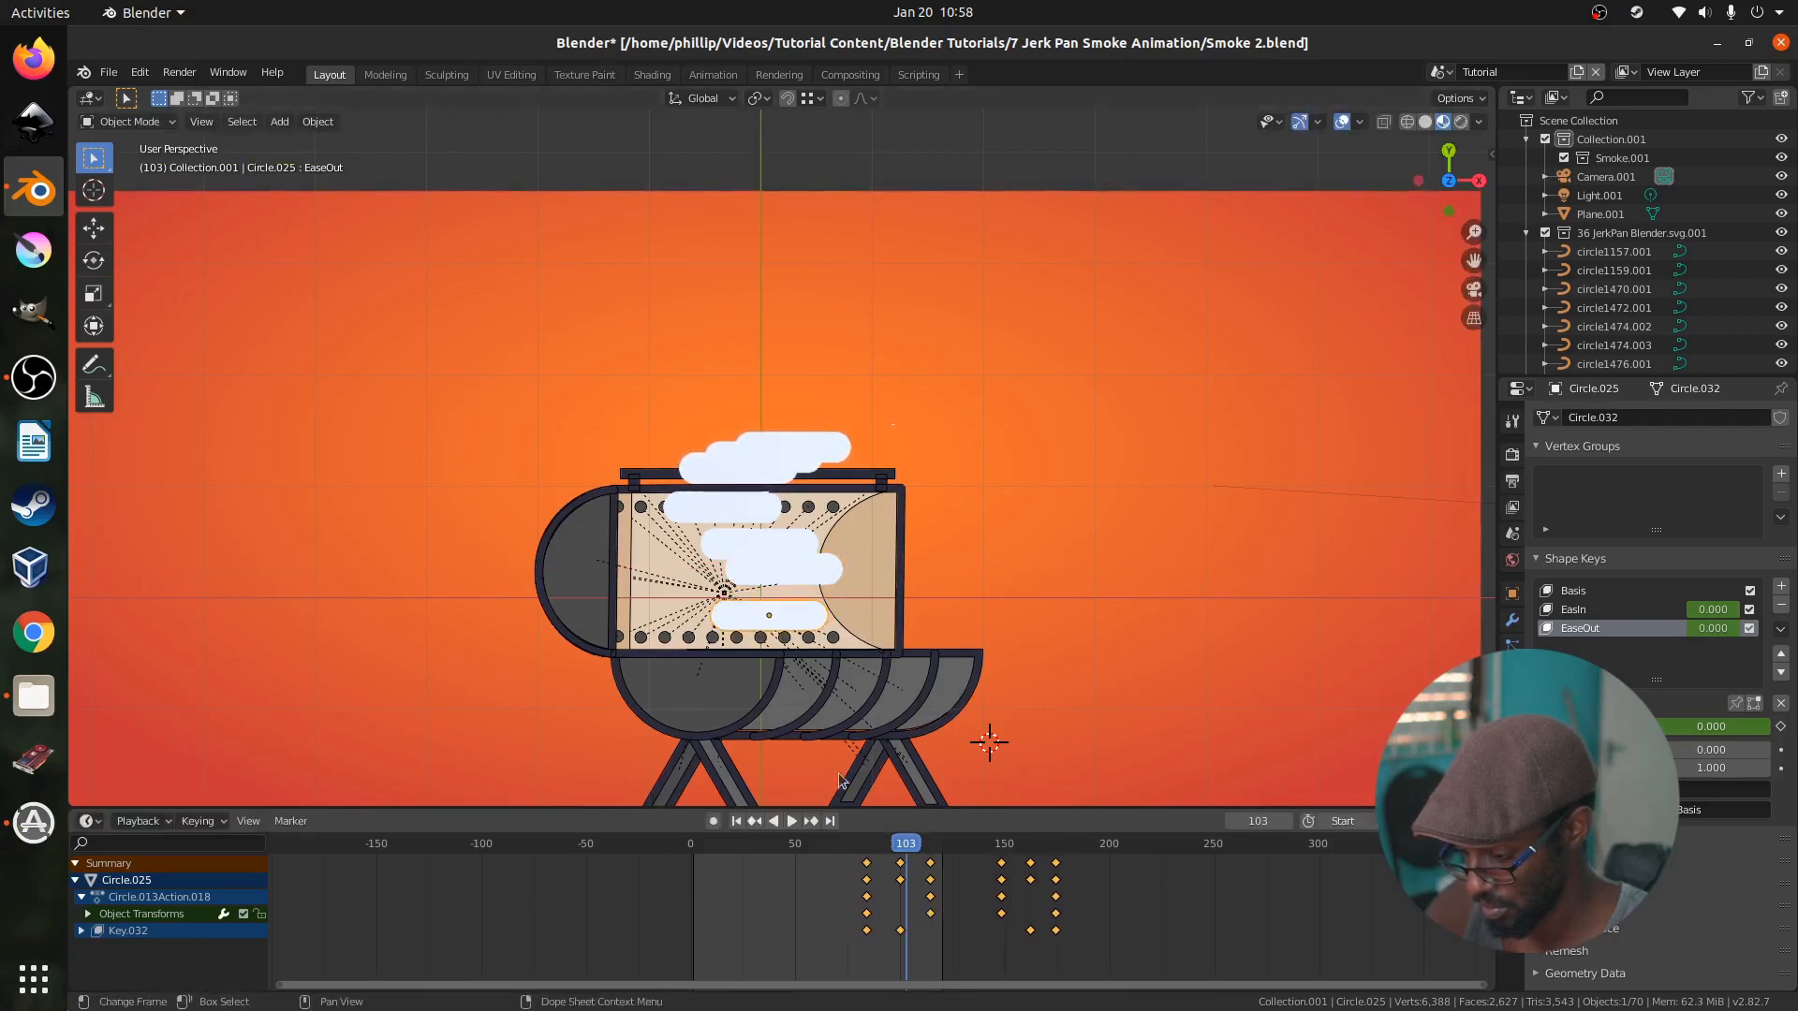
Duplicate the lowest capsule in place at frame 103, shift the copy's keyframes about 8 frames later and play the animation
key(shift+d)
key(shift+d)
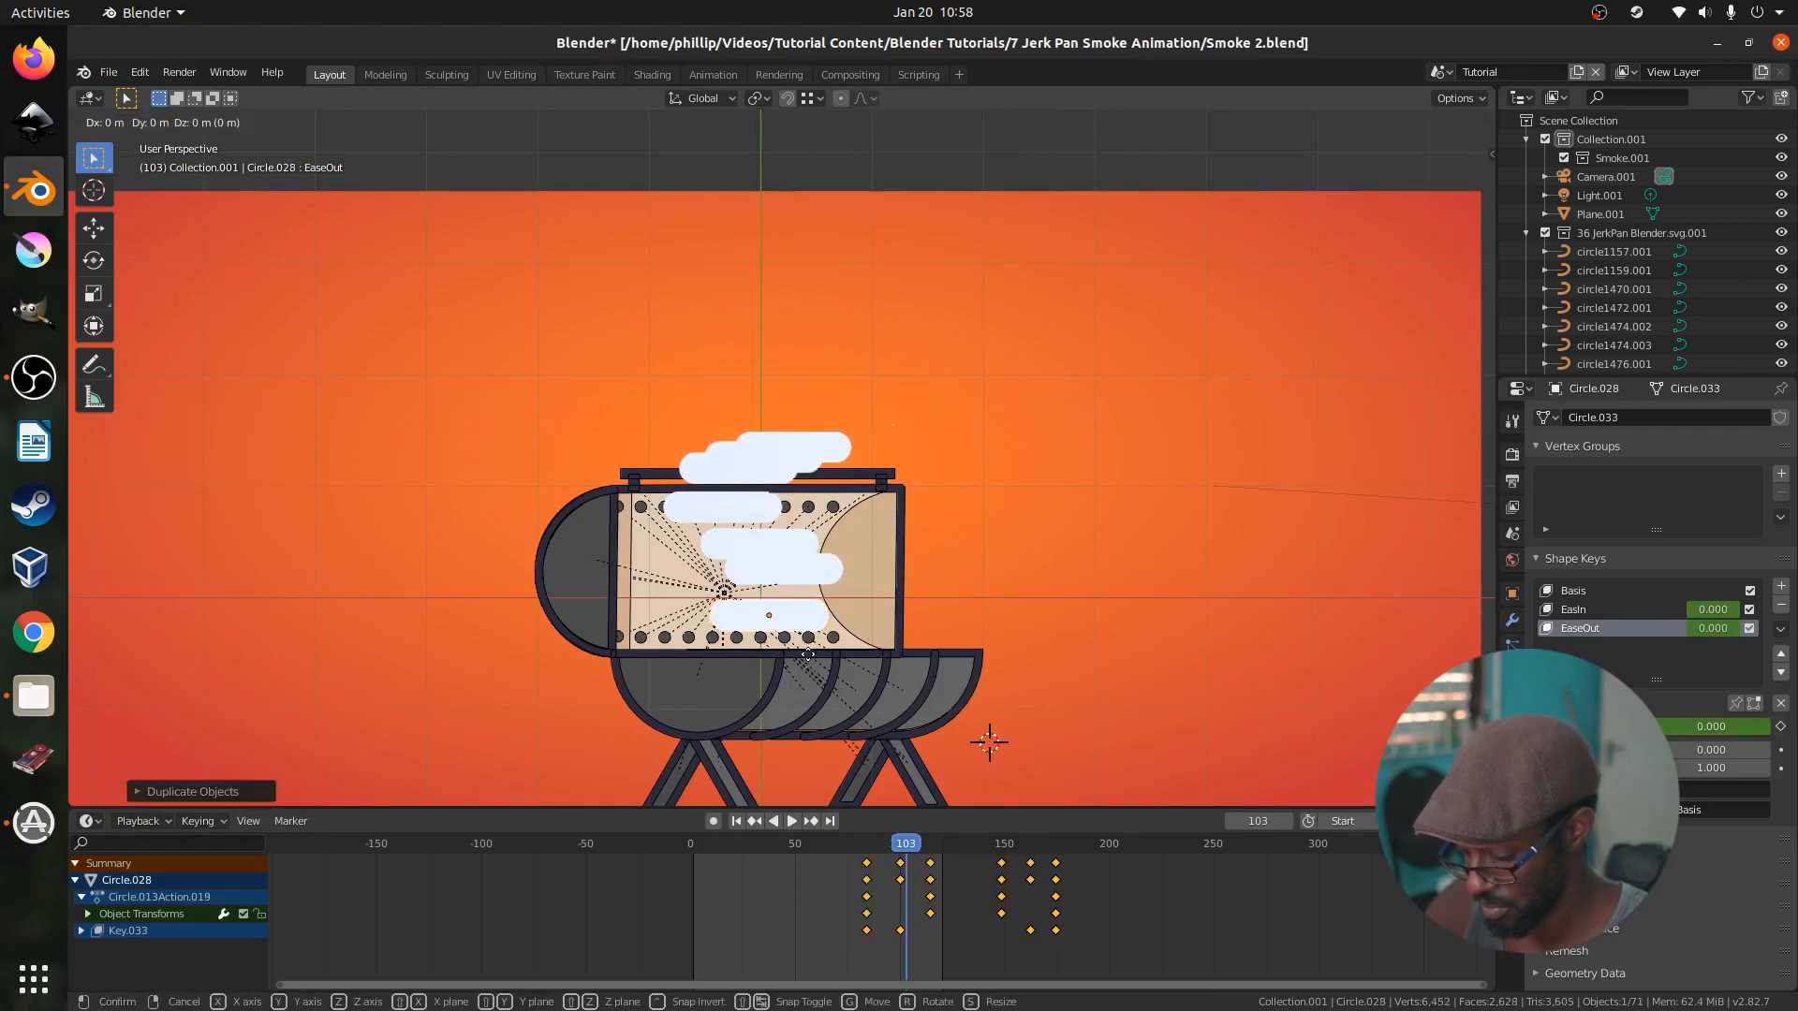
key(x)
click(824, 662)
key(g)
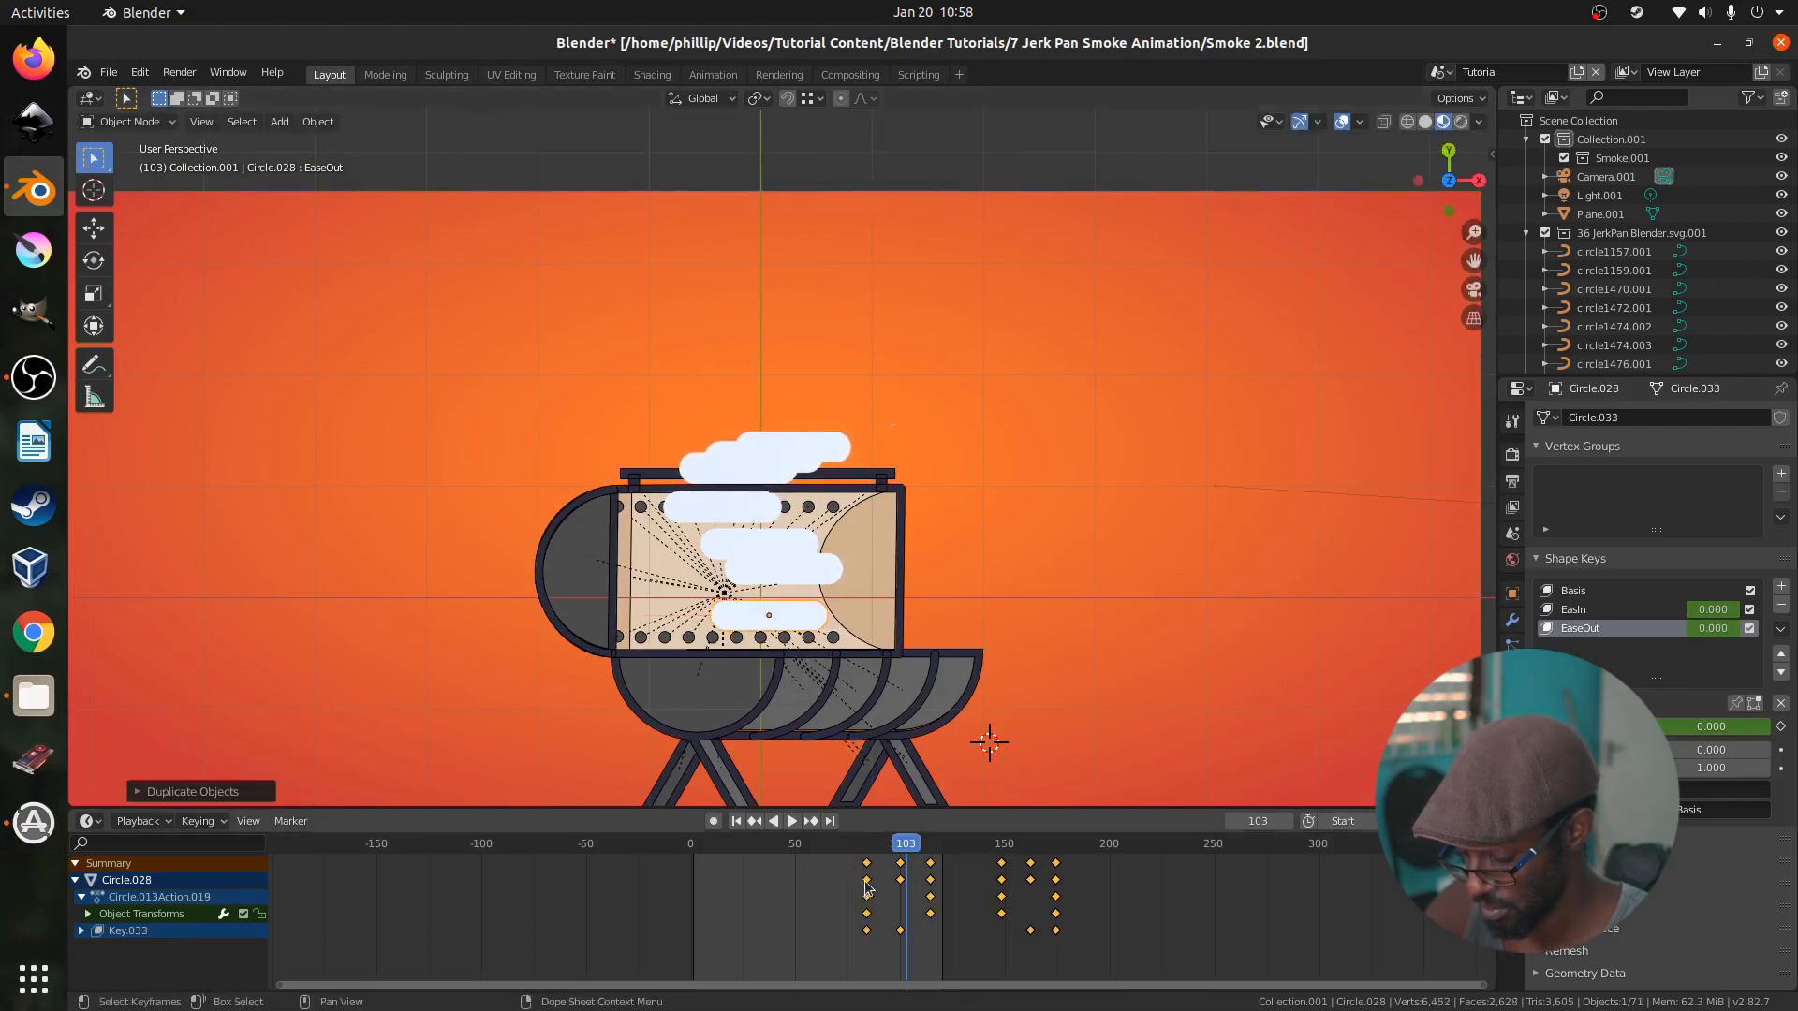
click(881, 887)
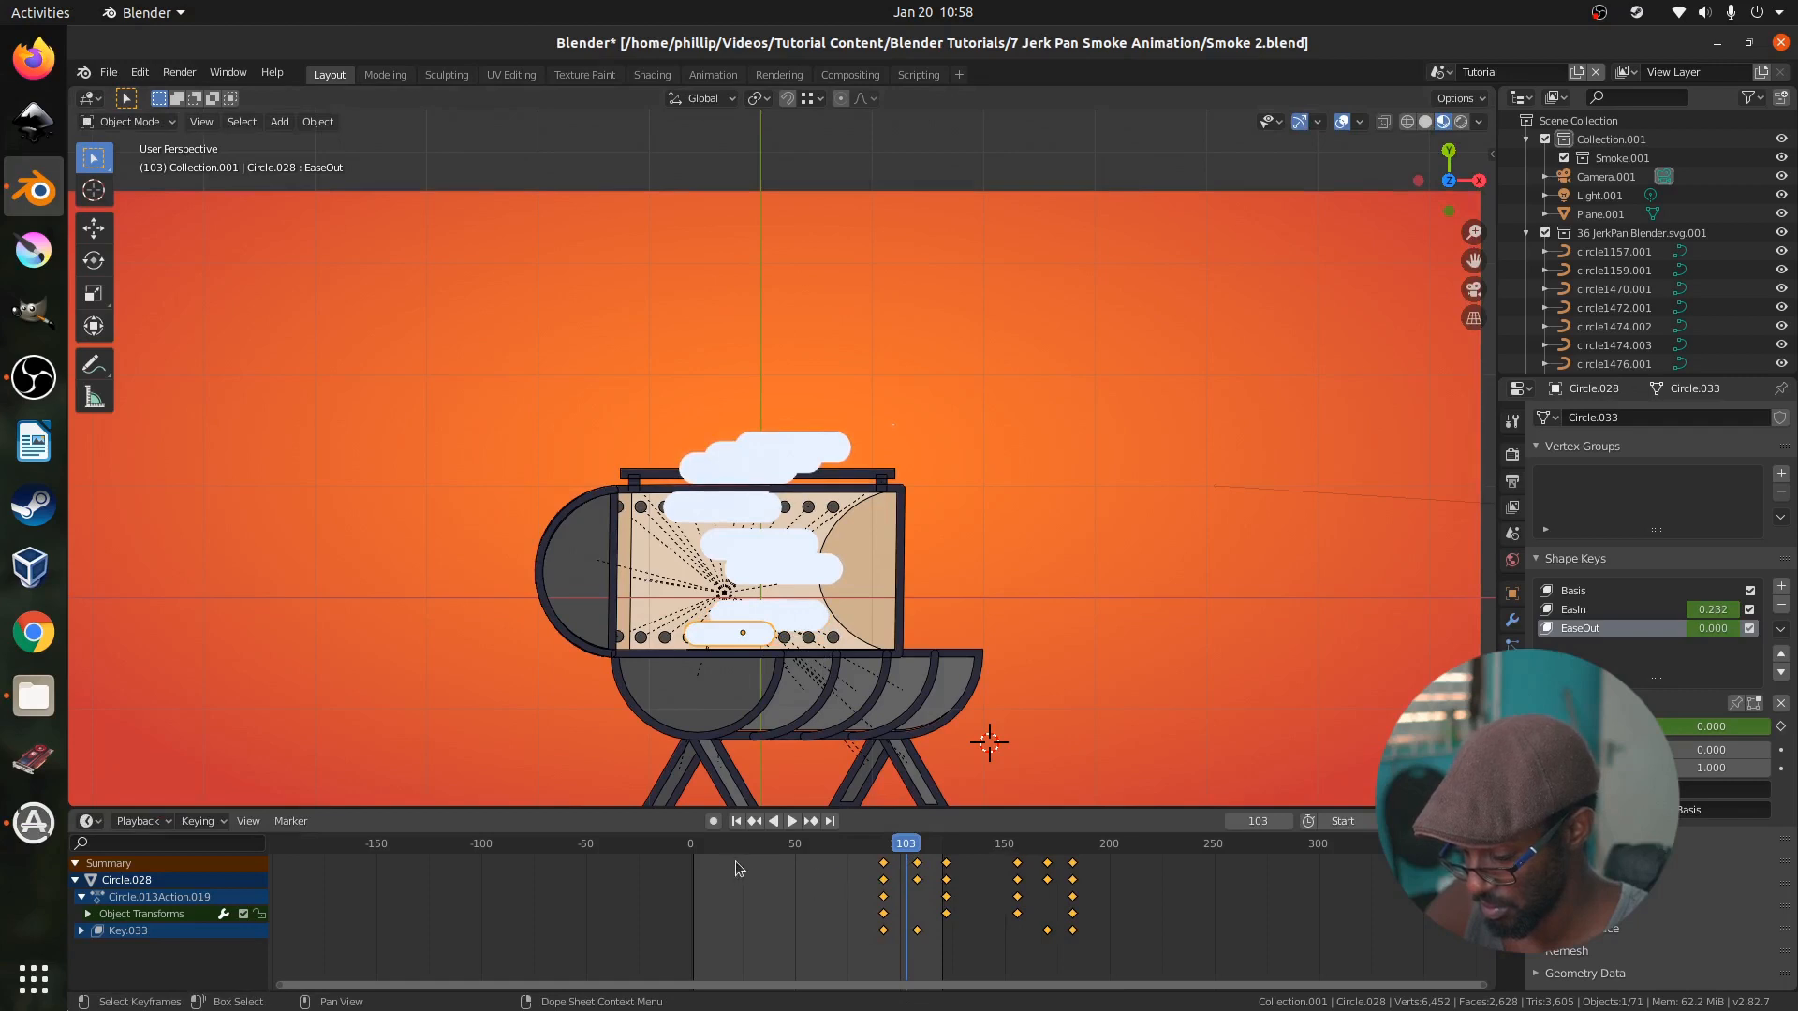
key(space)
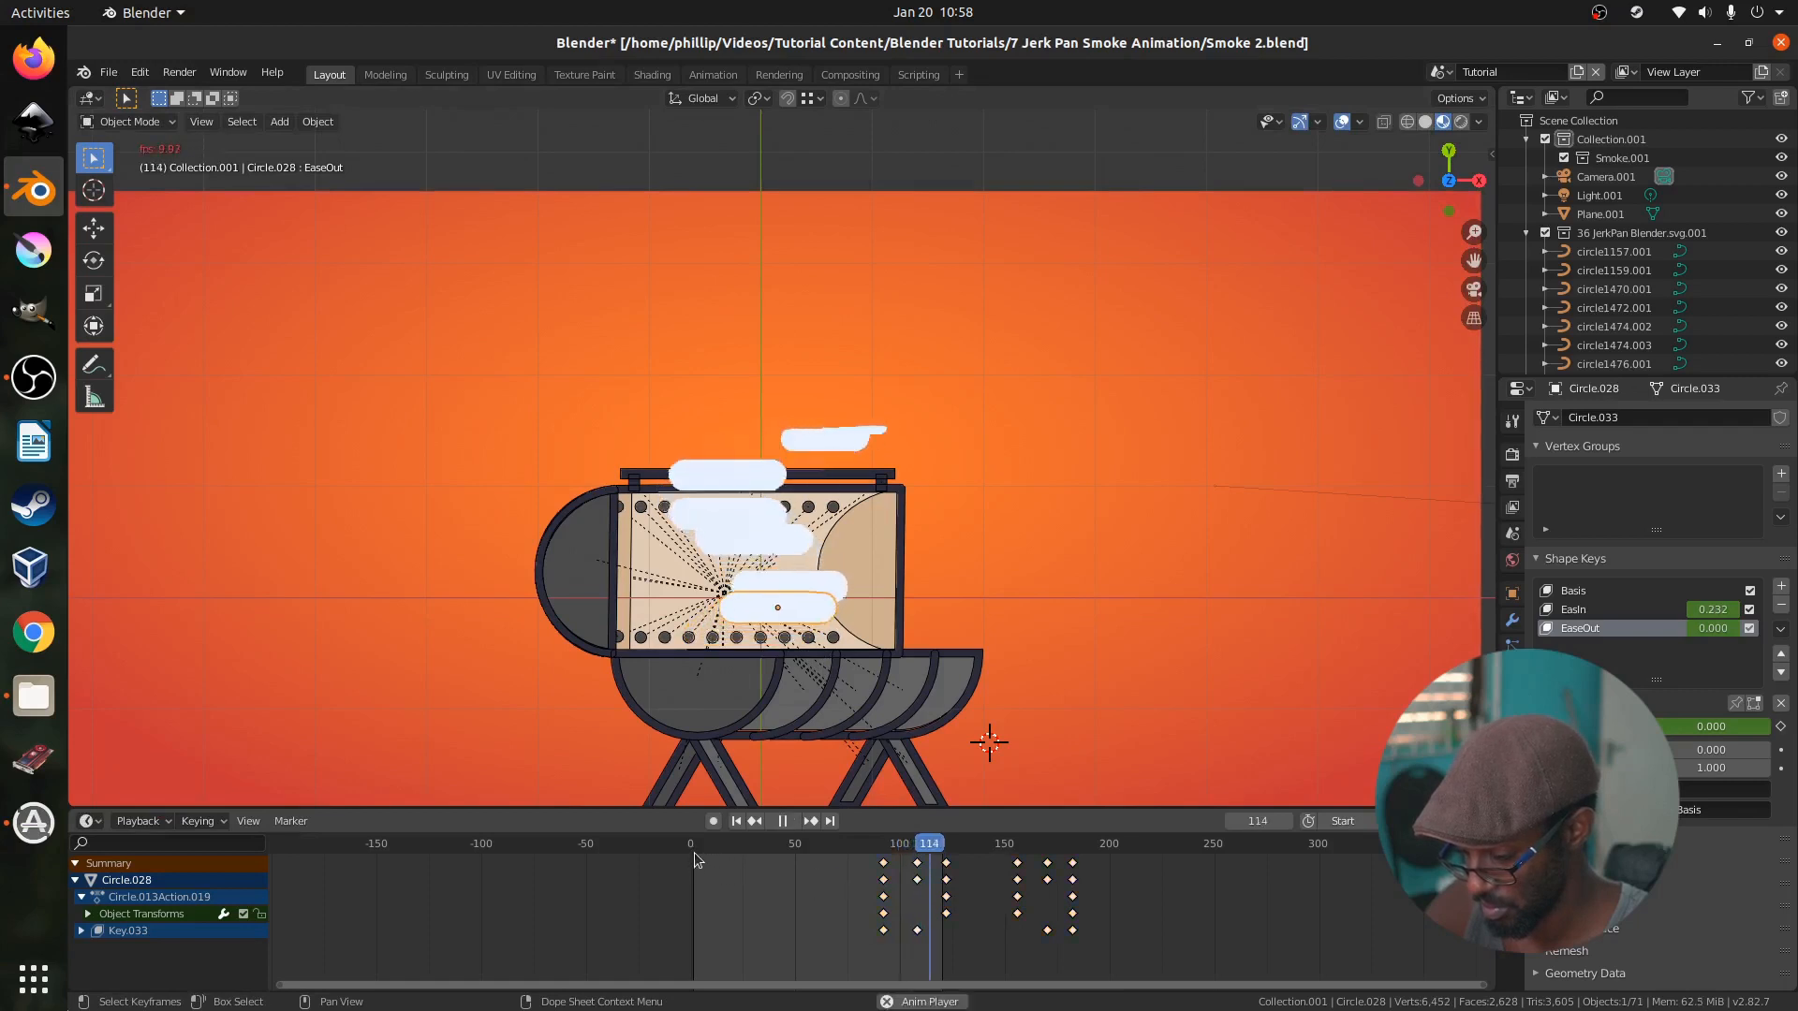
Stop the playback at frame 120, duplicate the lowest capsule in place and shift the copy's keyframes about 13 frames later
key(space)
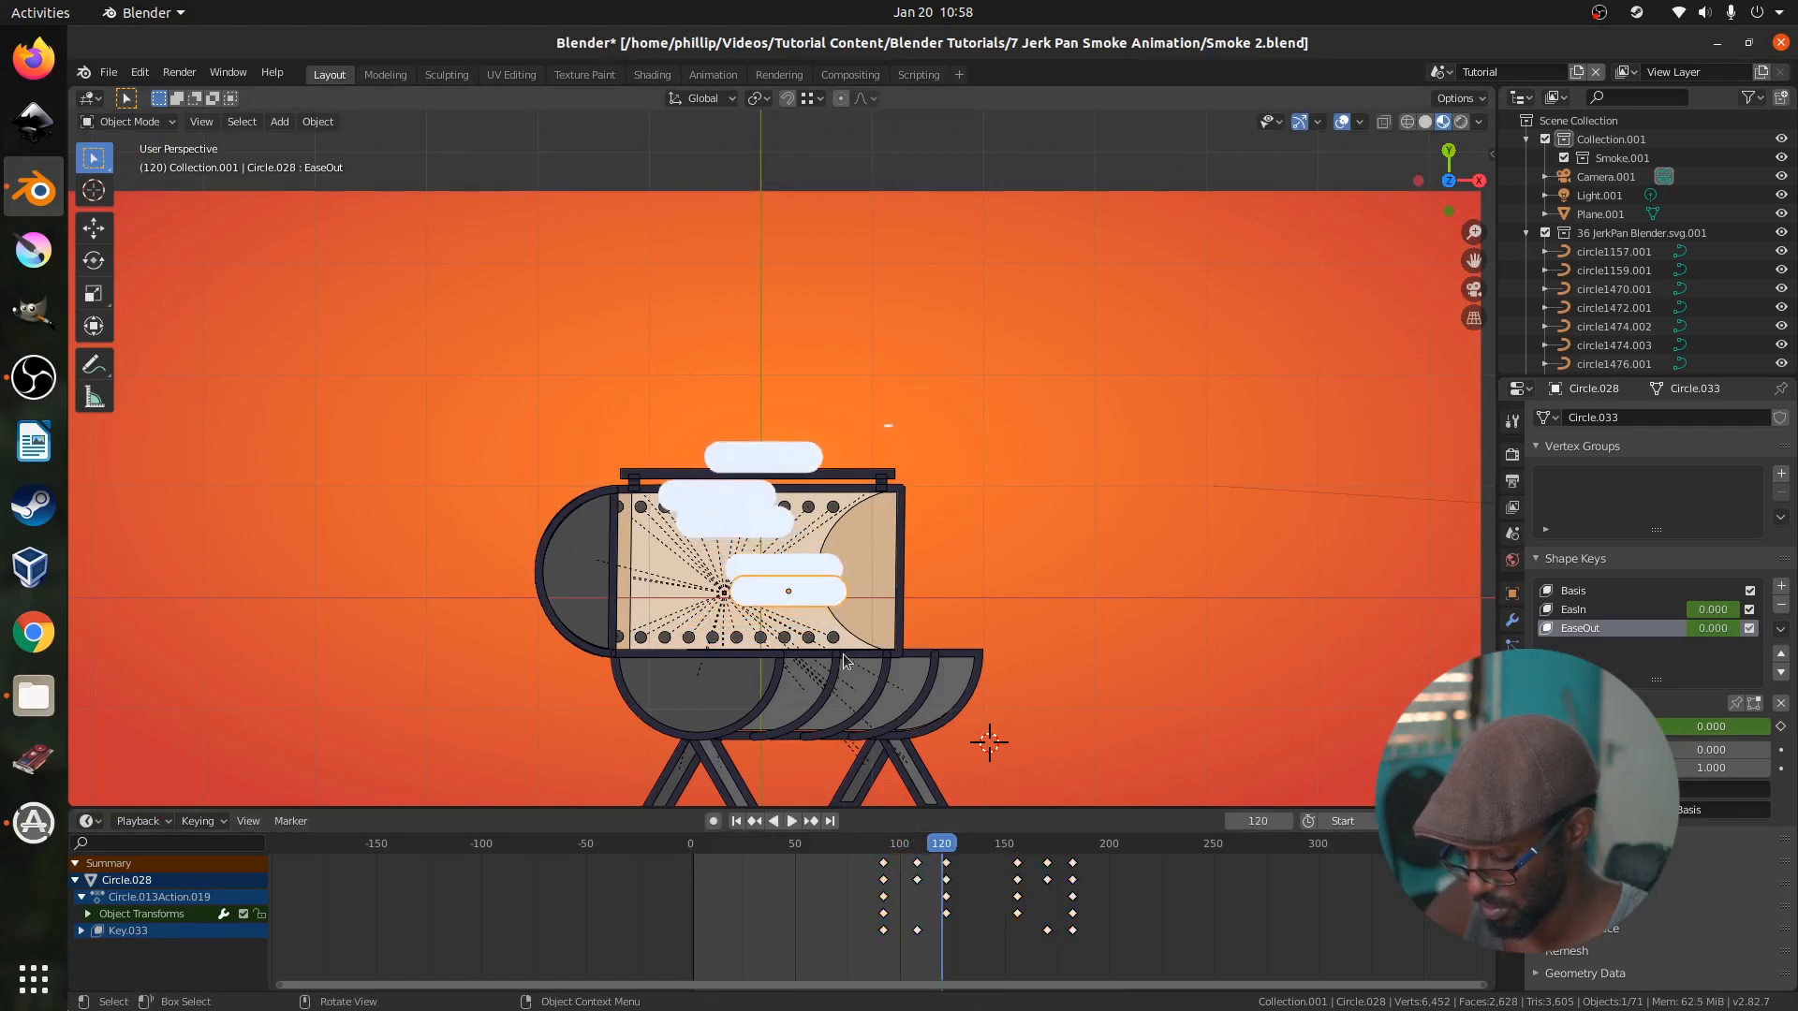
key(shift+d)
key(x)
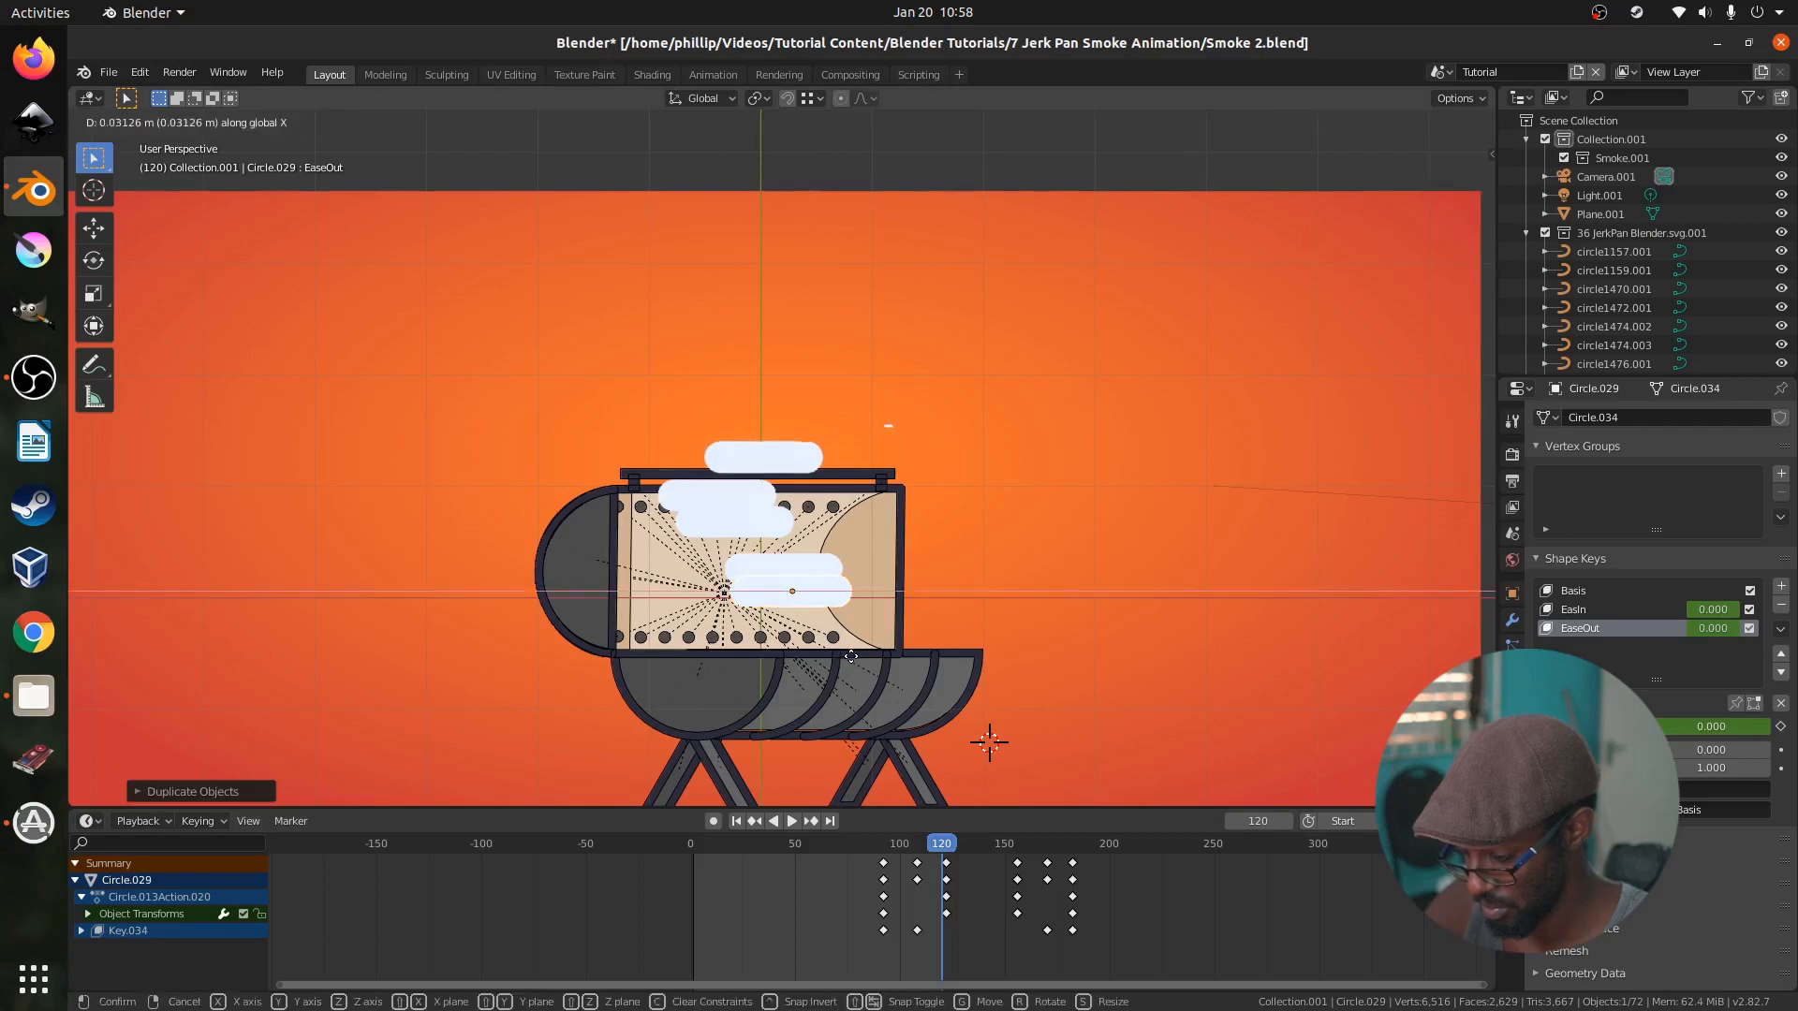
click(877, 757)
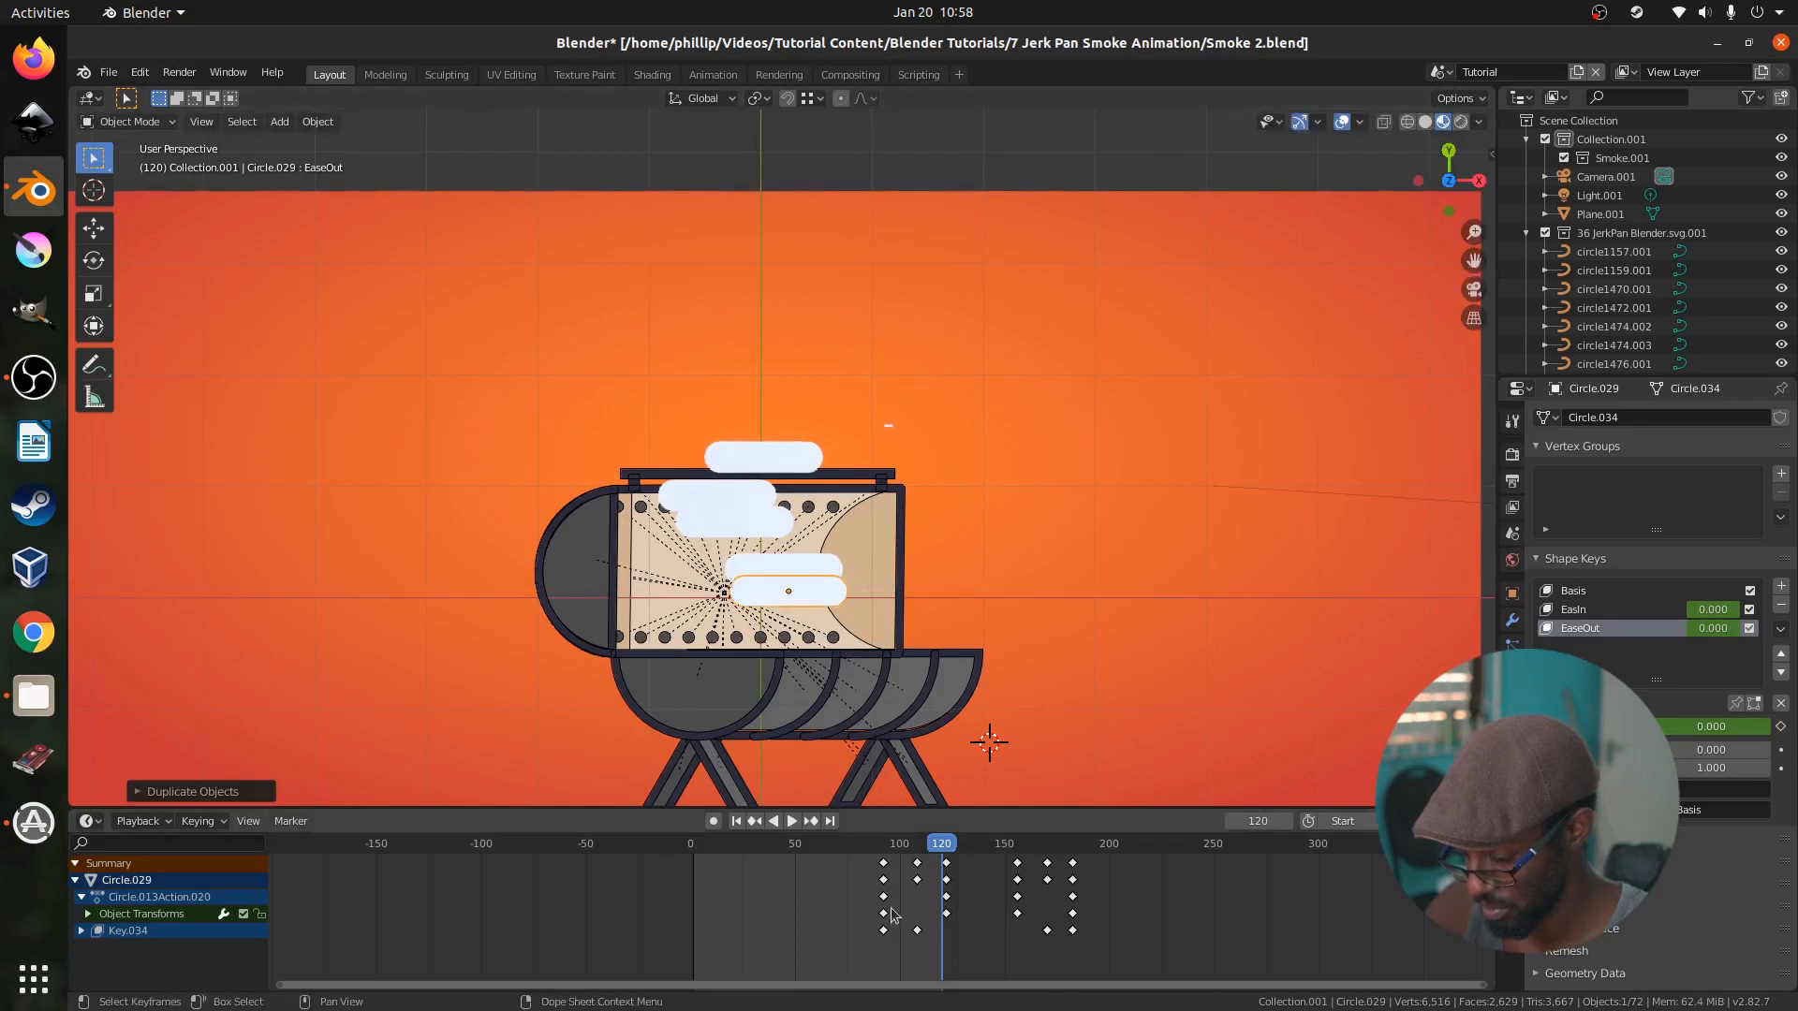
key(g)
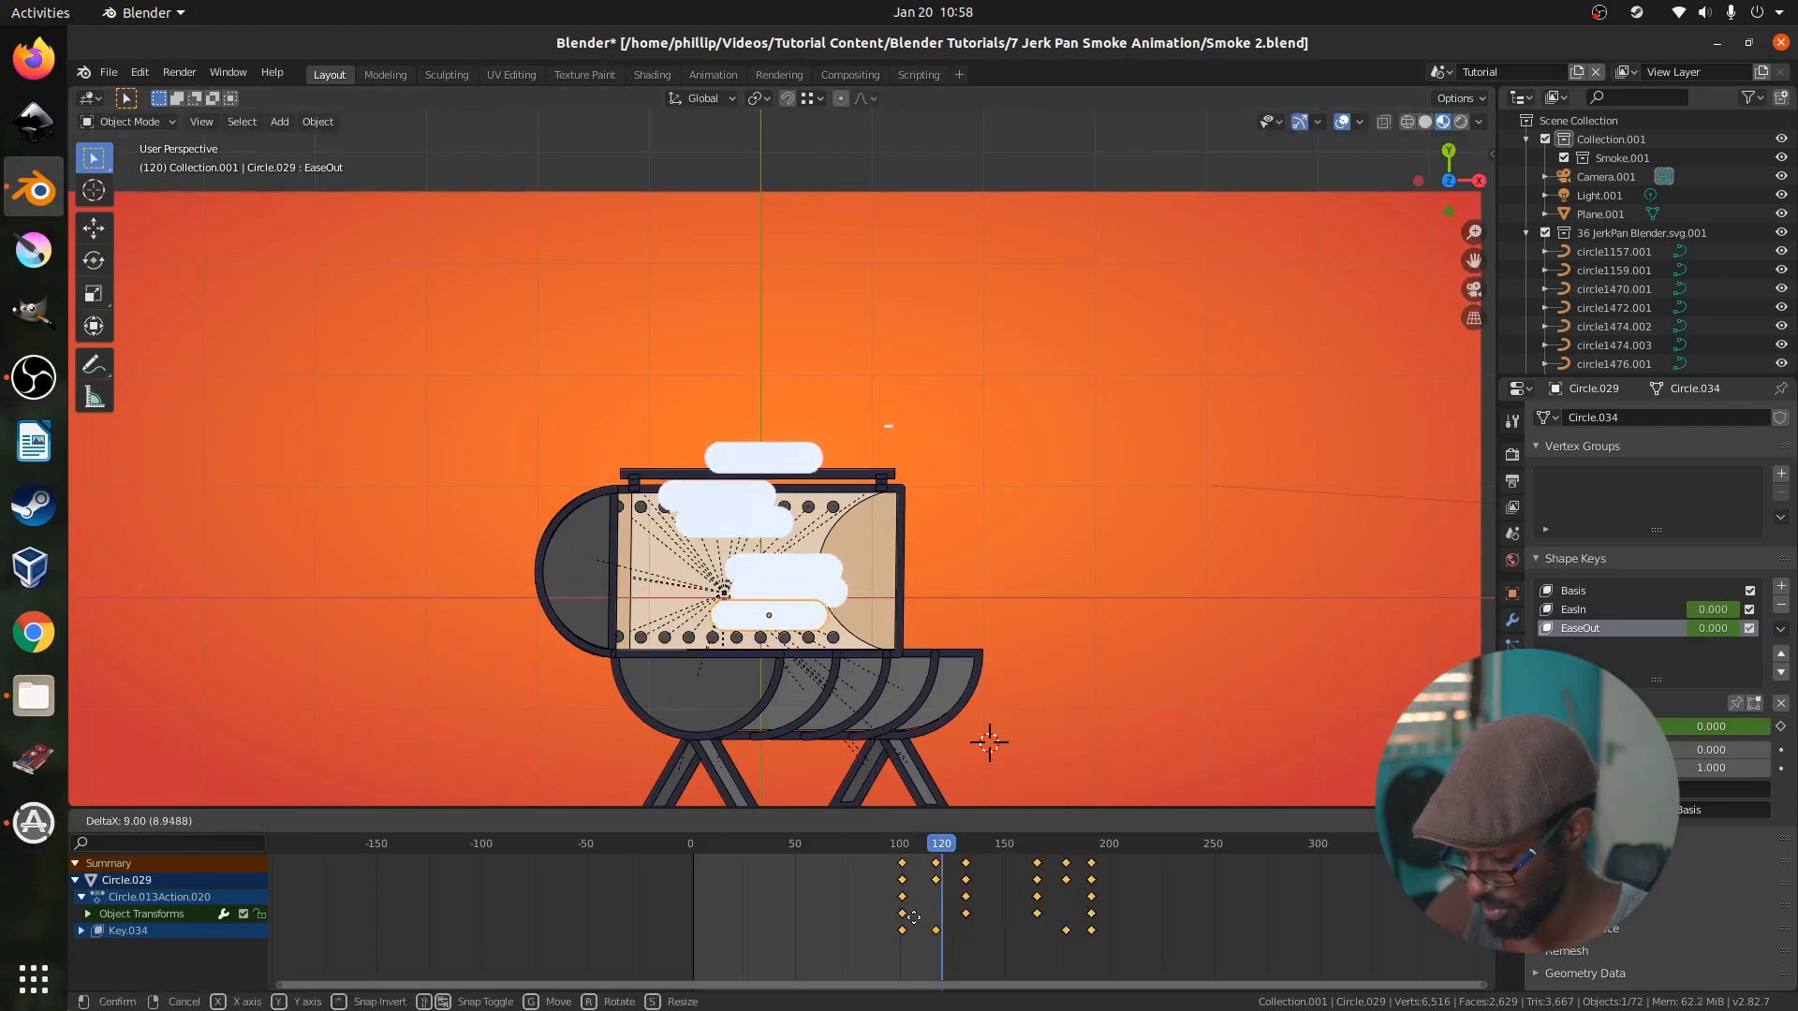
click(920, 924)
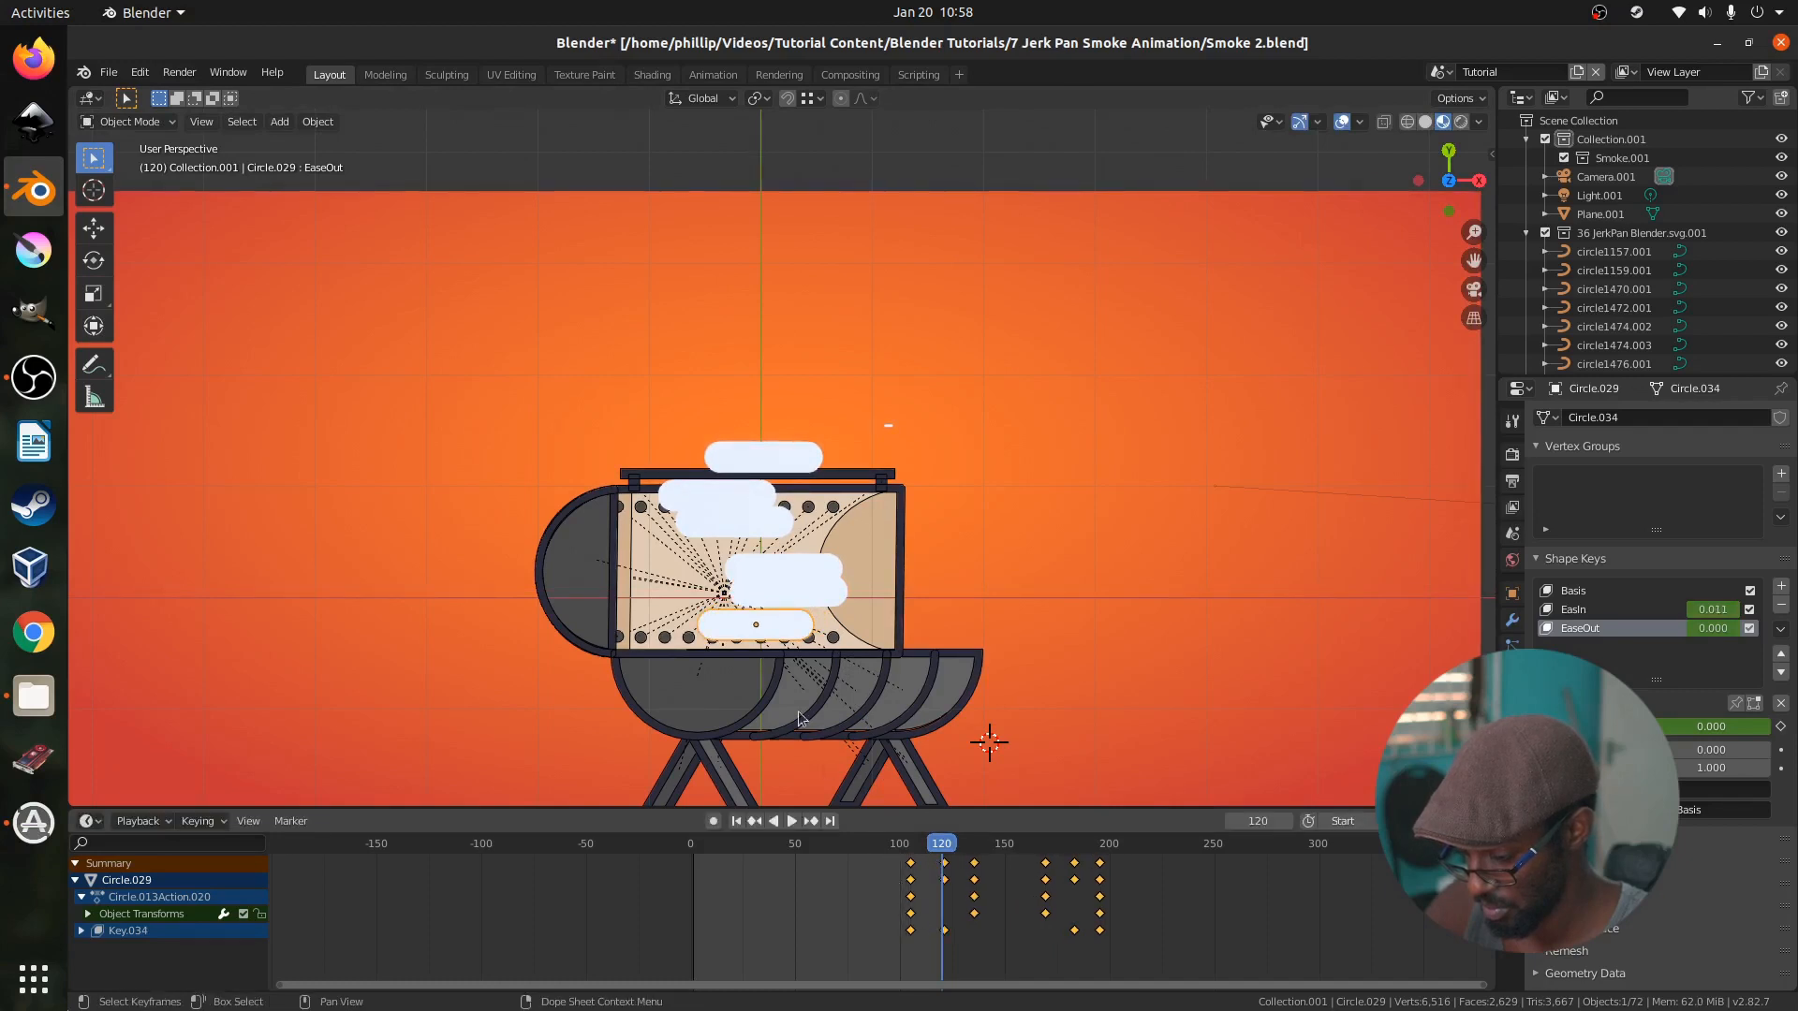
Duplicate the new lowest capsule in place, delay the copy's keyframes by about 7 frames and play the animation from frame 4
key(shift+d)
right_click(768, 636)
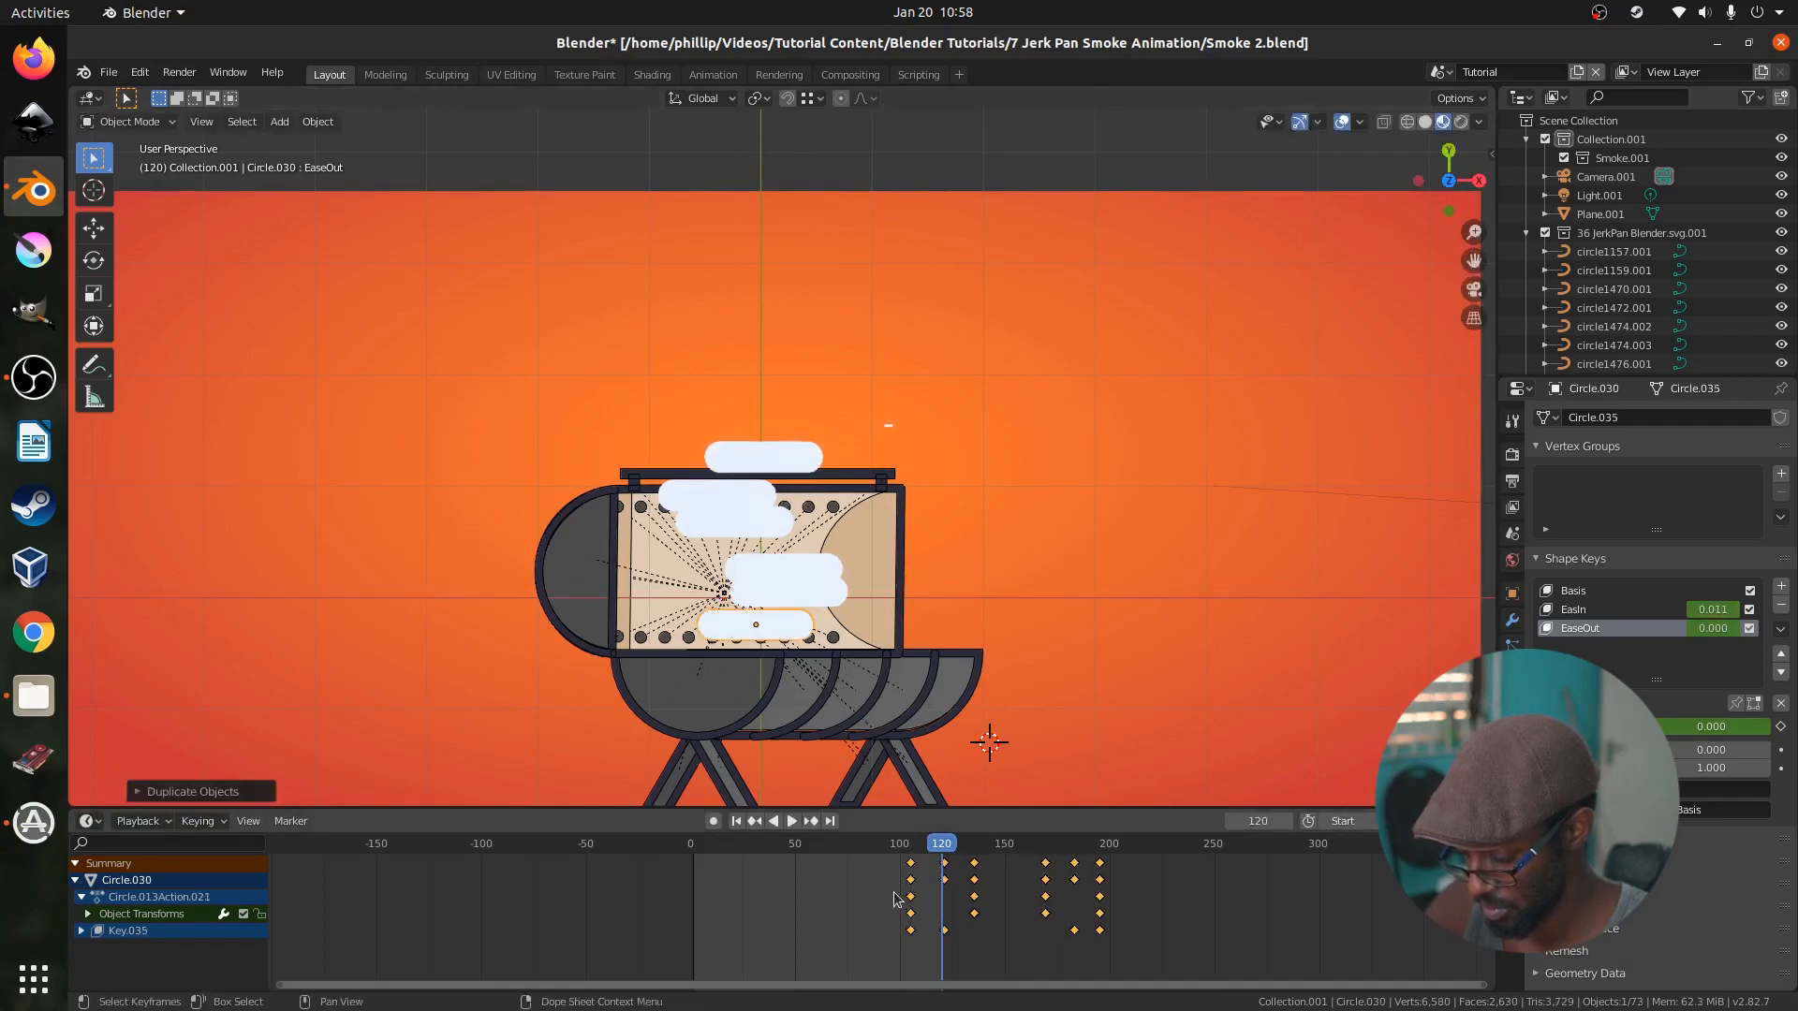
key(g)
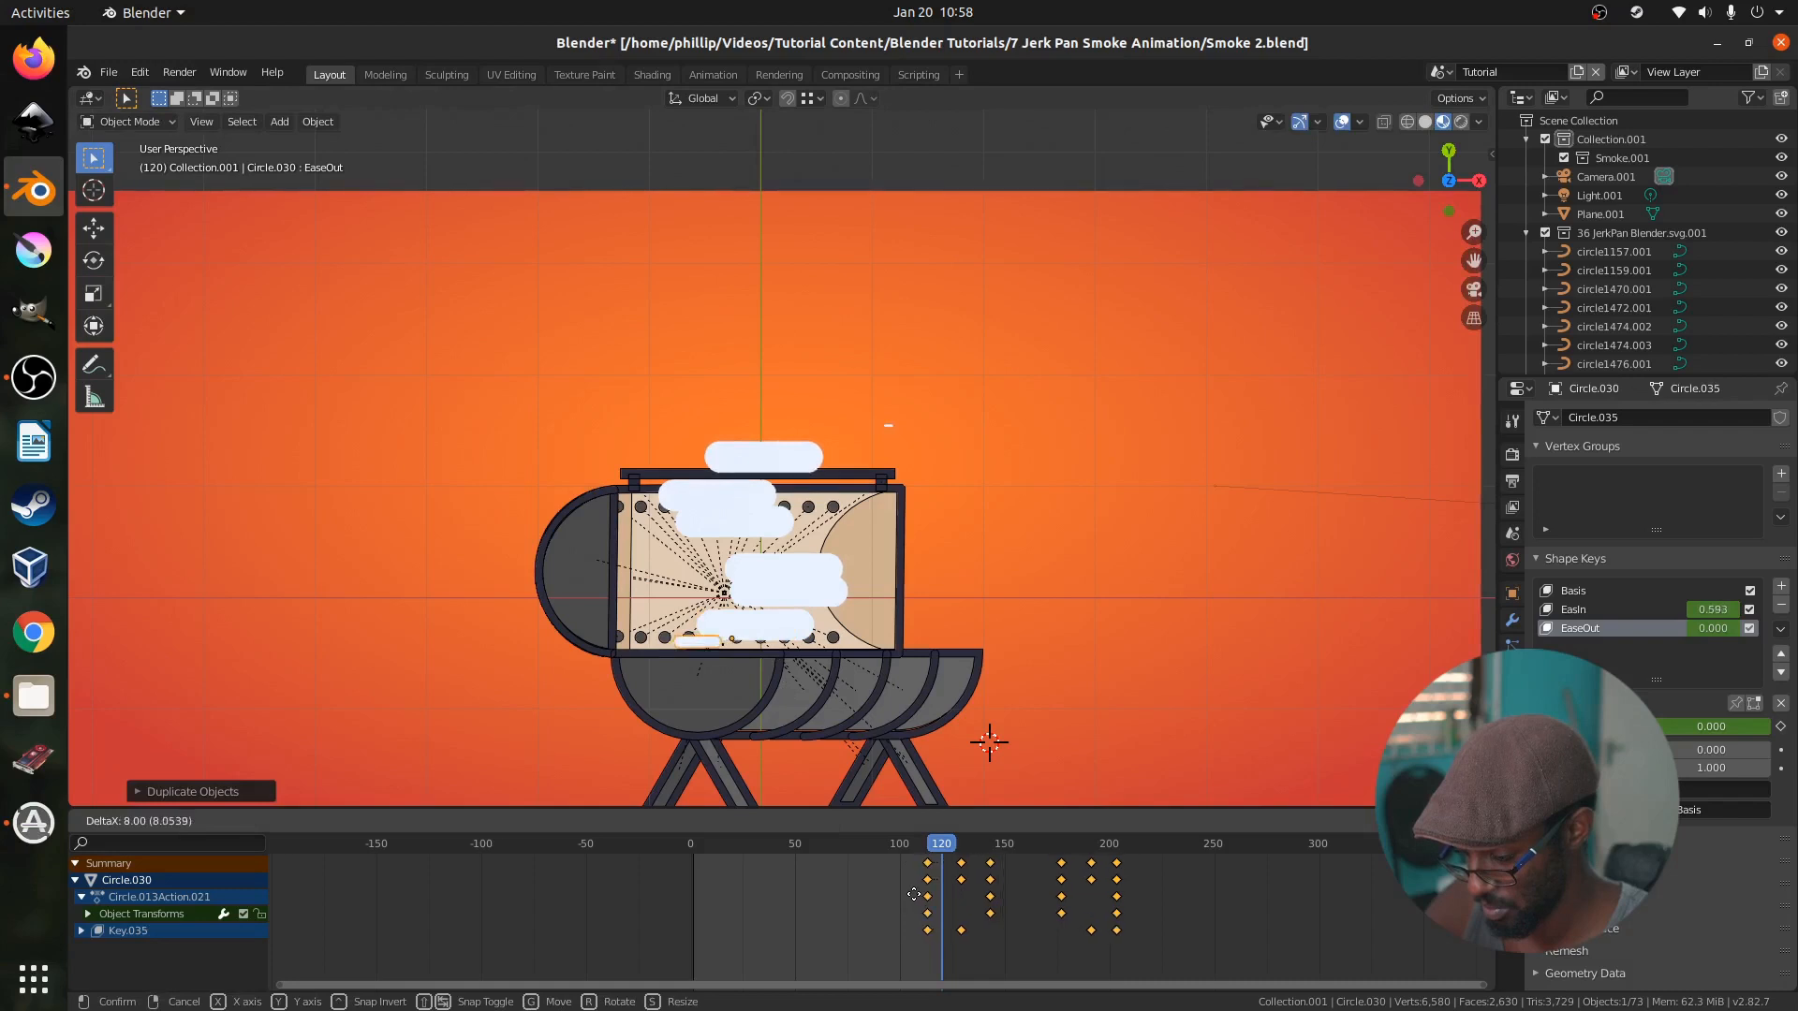
click(907, 899)
click(698, 844)
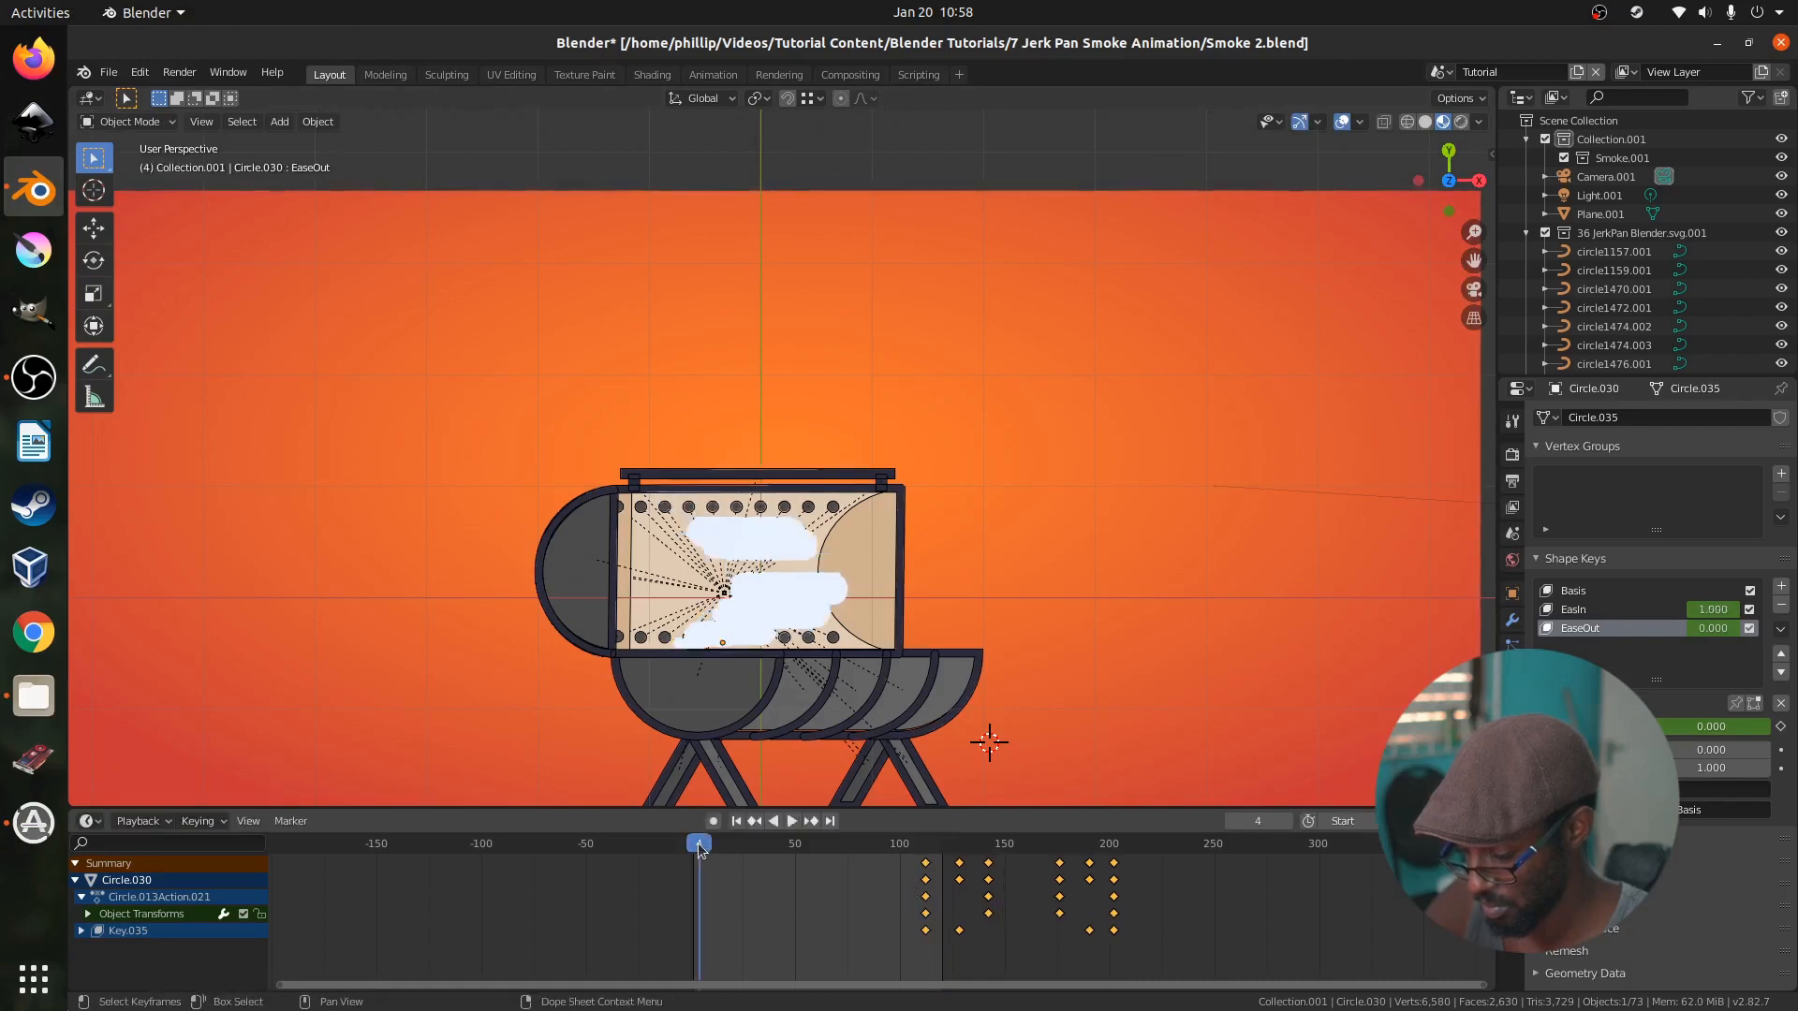
key(space)
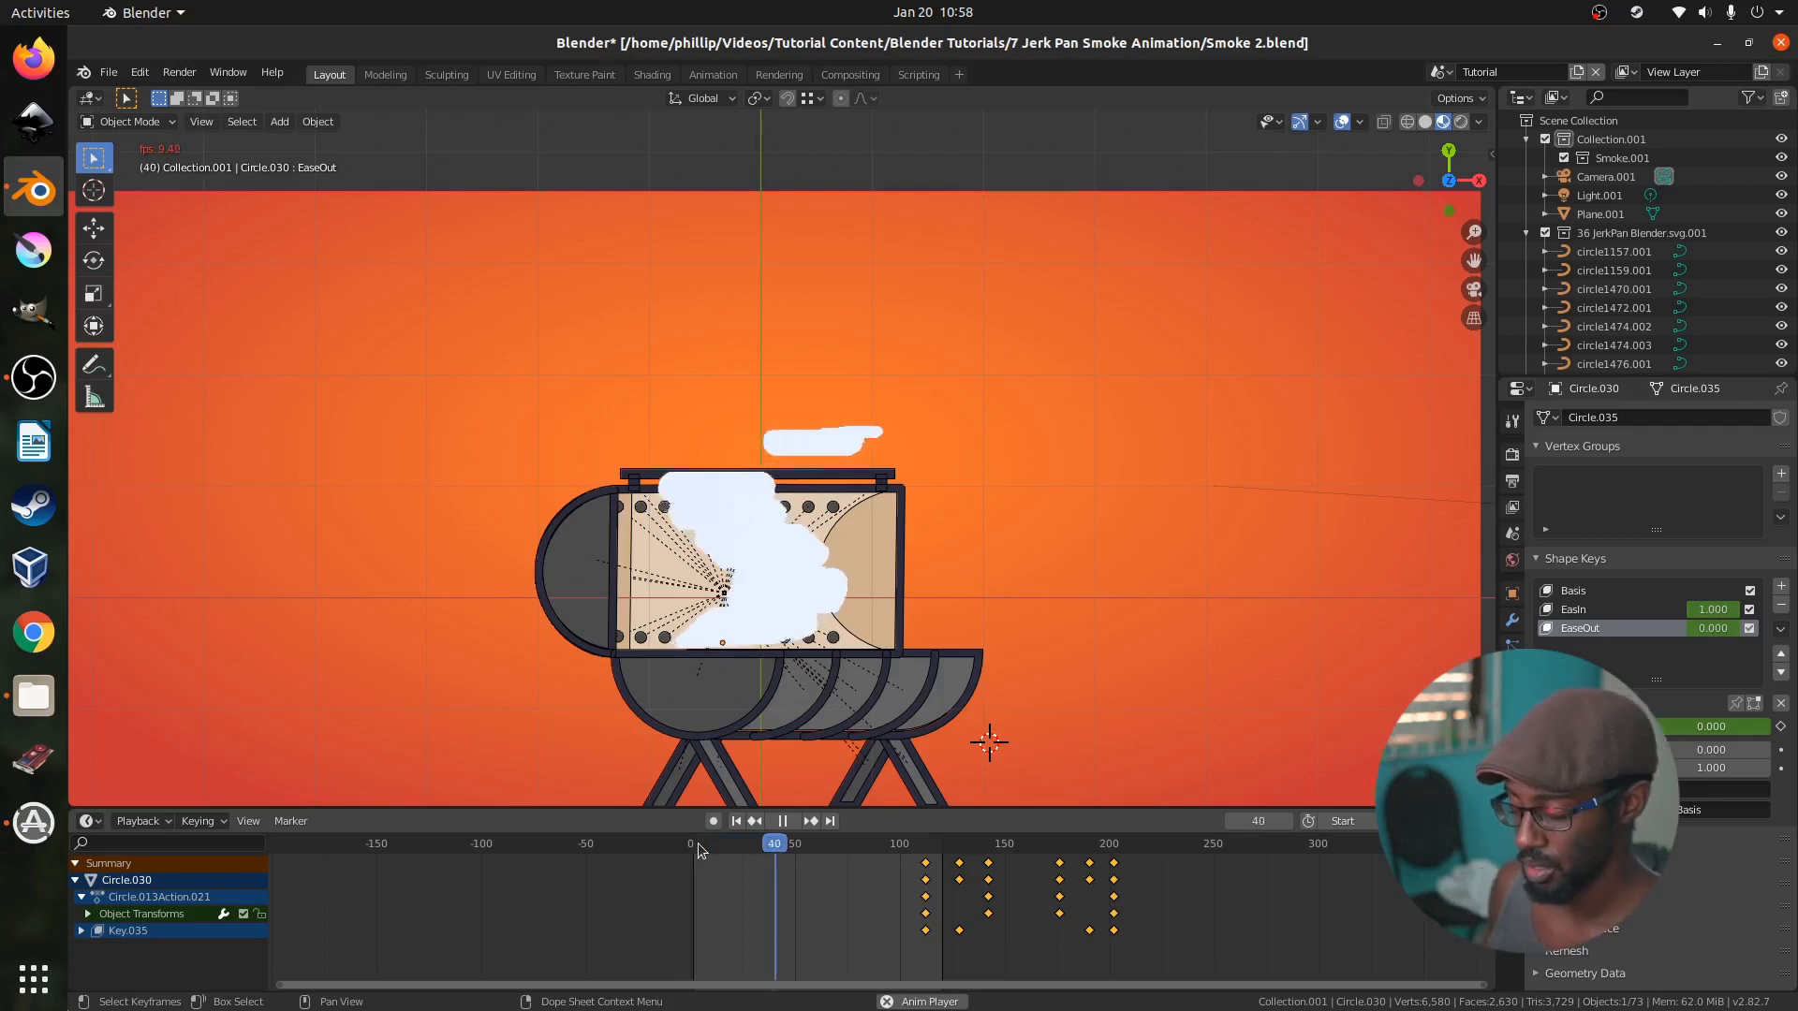
scroll(854, 537, down, 3)
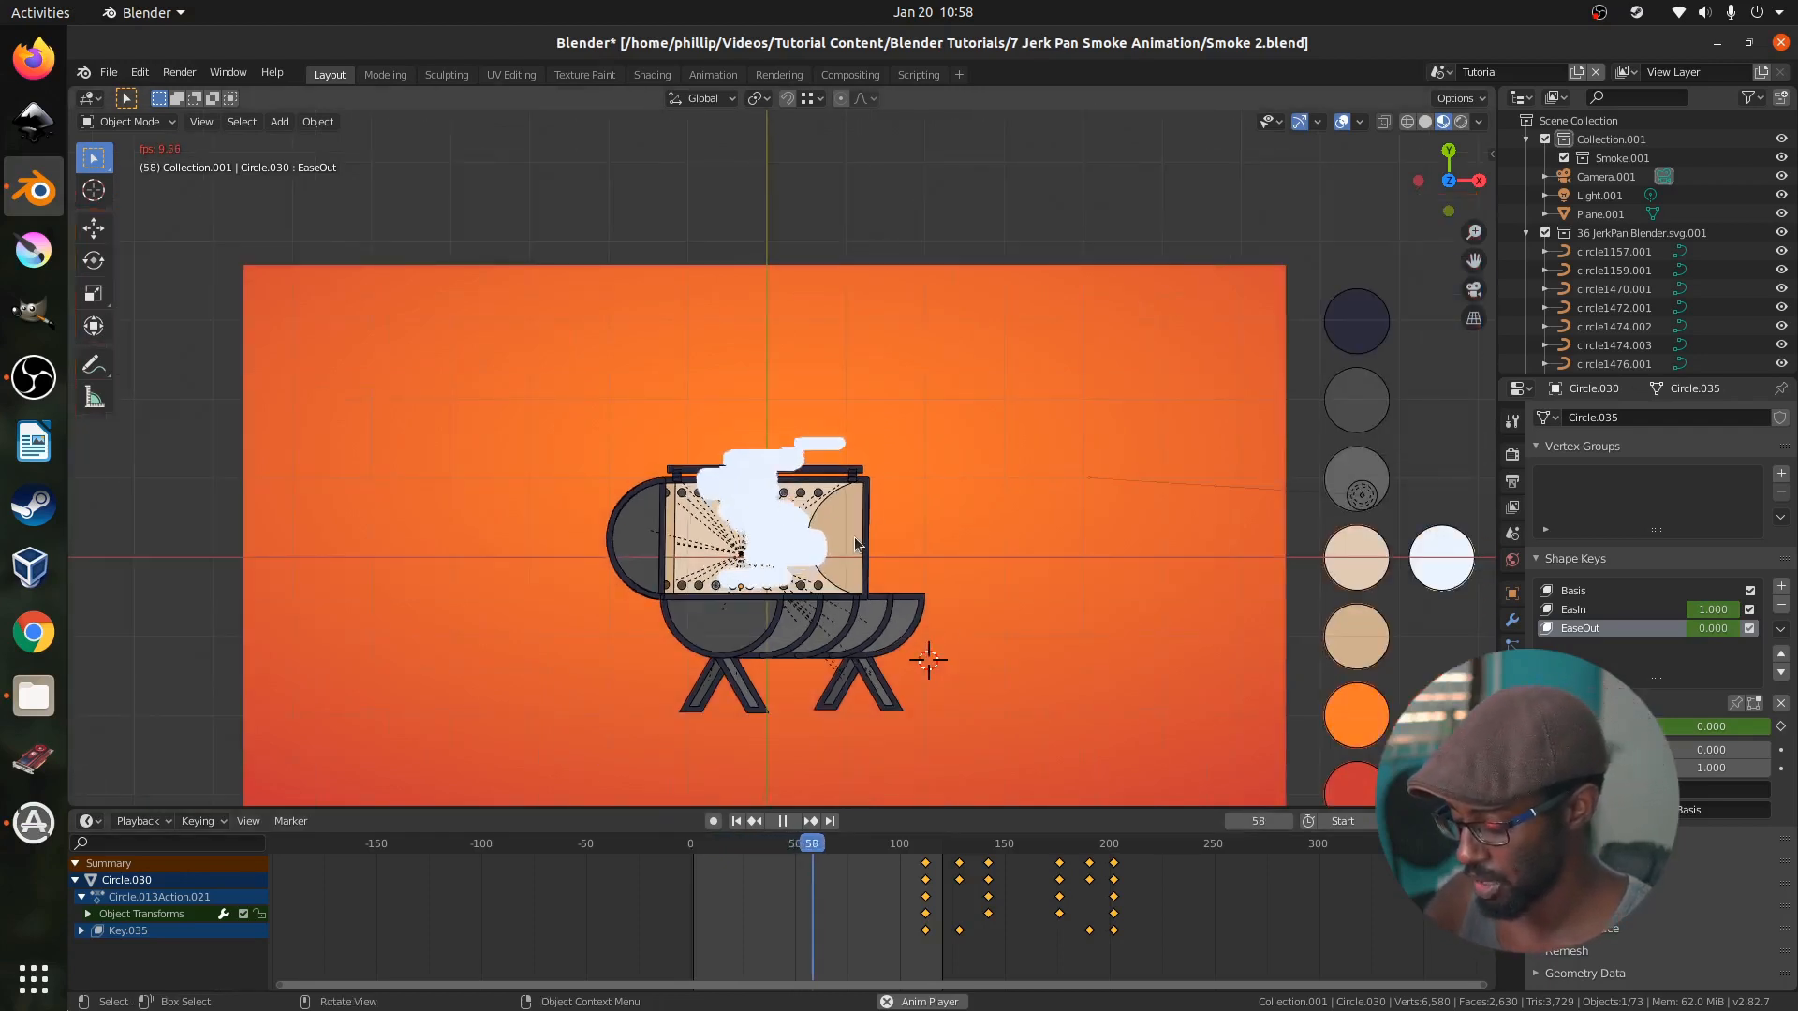